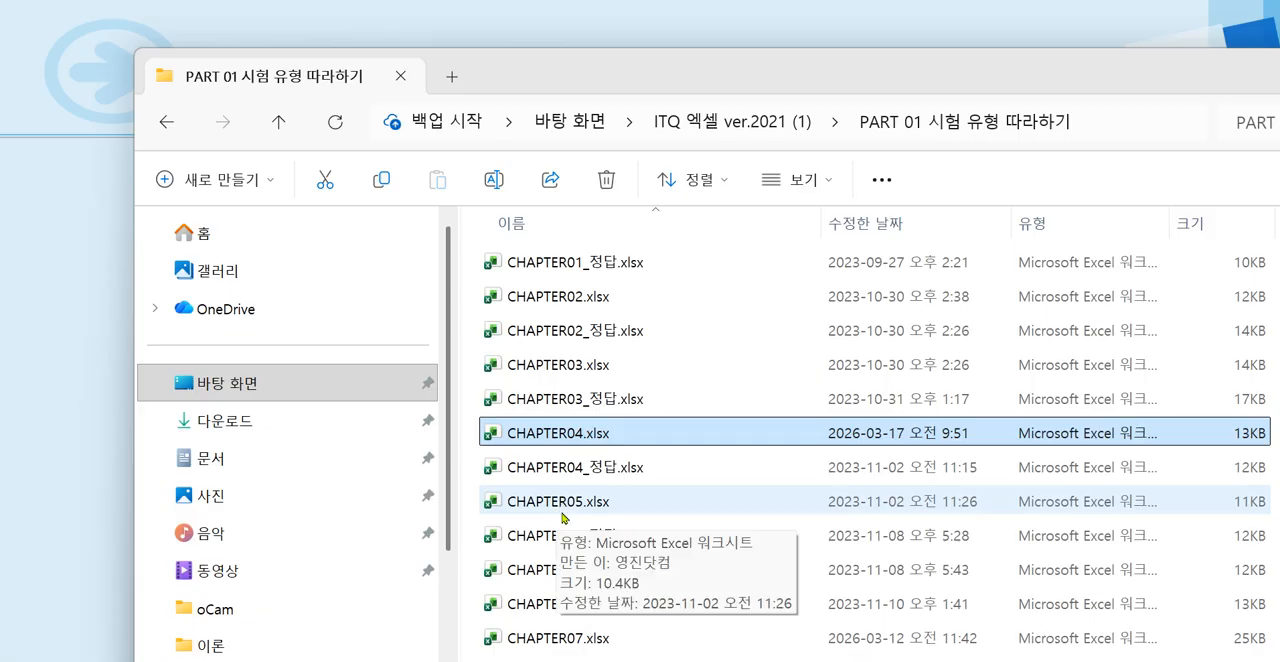
Open the workbook CHAPTER05.xlsx and collapse the formula bar to a single line.
double_click(558, 502)
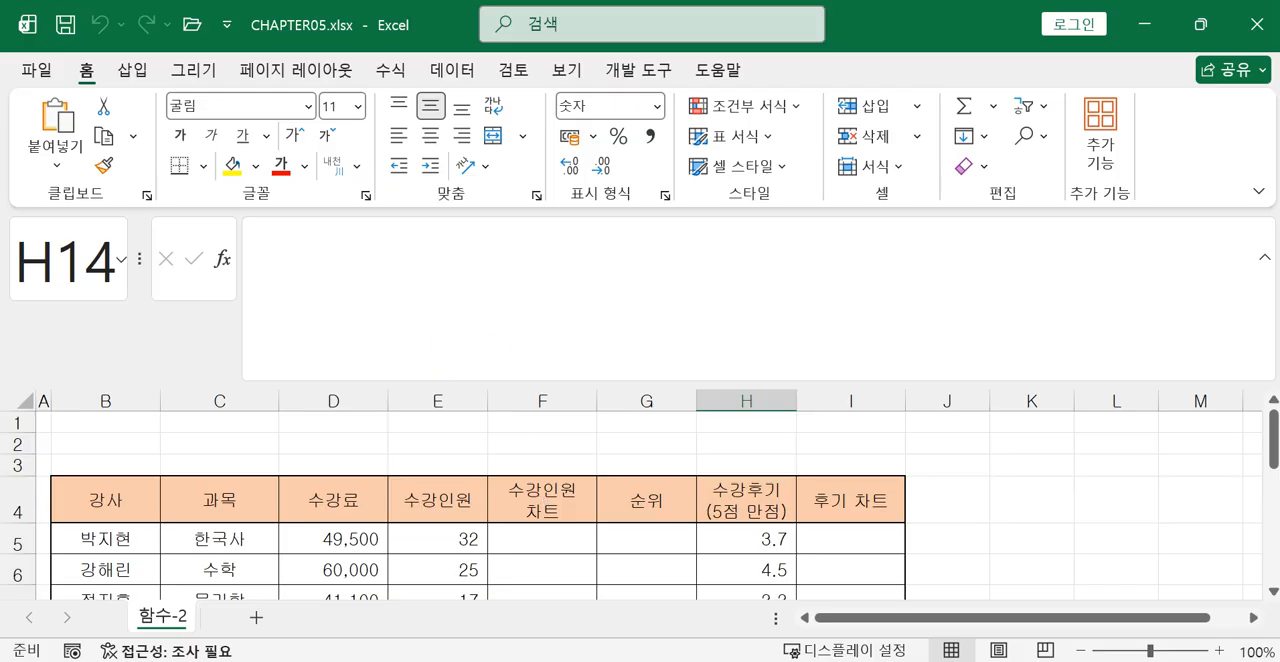
click(1265, 257)
scroll(737, 474, up, 1)
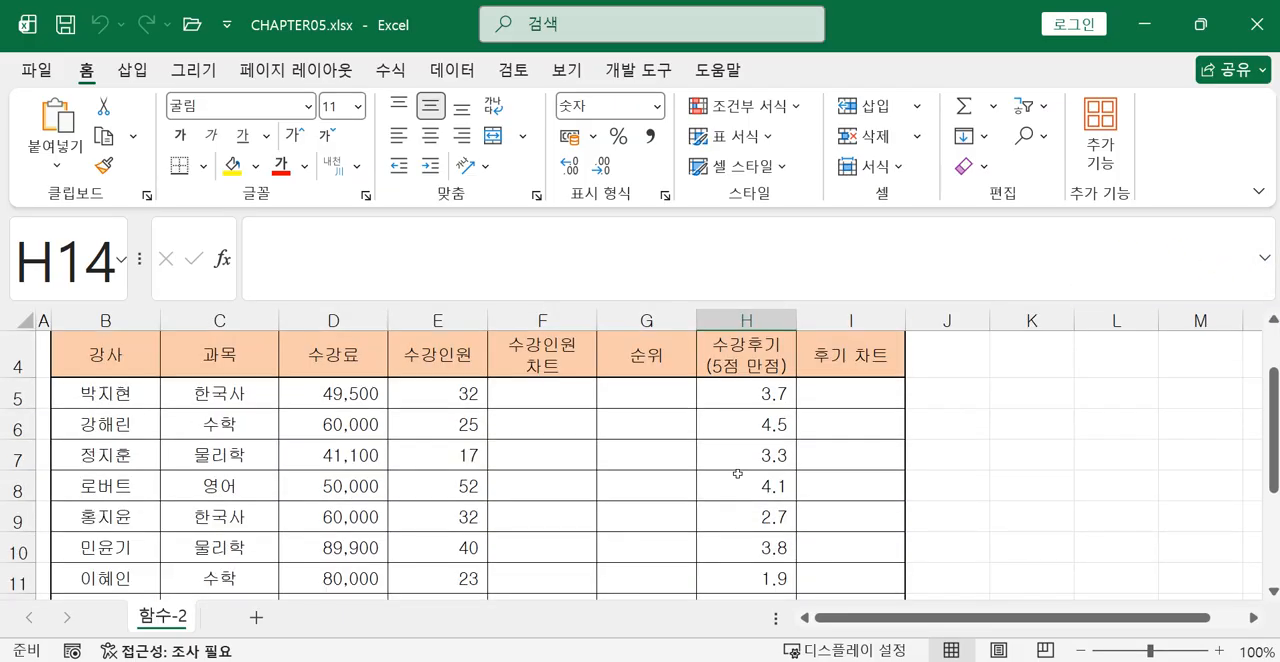
scroll(737, 474, up, 1)
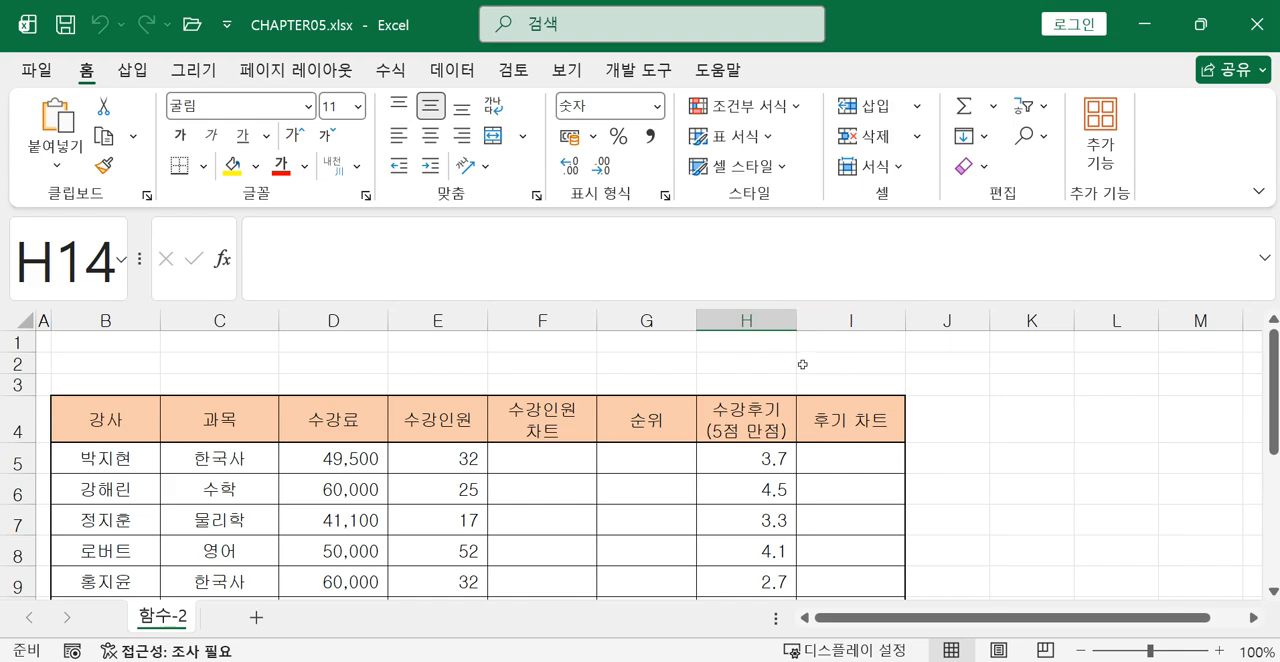
Switch to the exercise image 20240501_102102.jpg in the photo viewer and enlarge its conditions section.
mouse_move(697, 661)
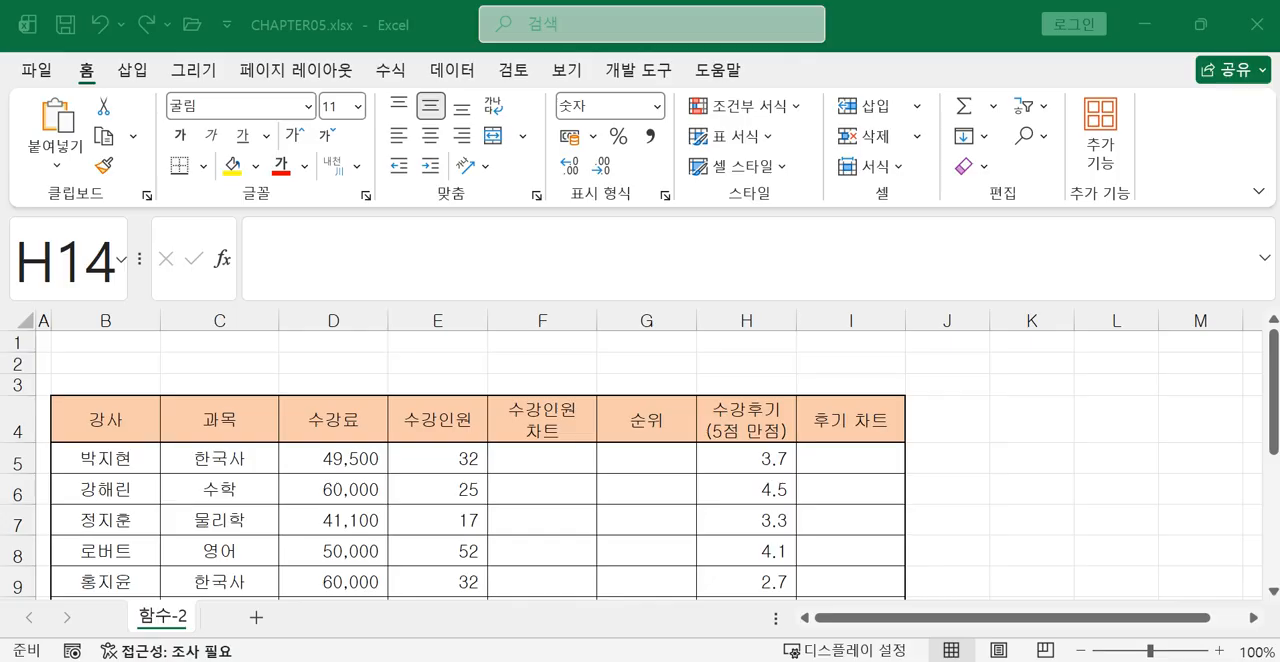
click(1105, 660)
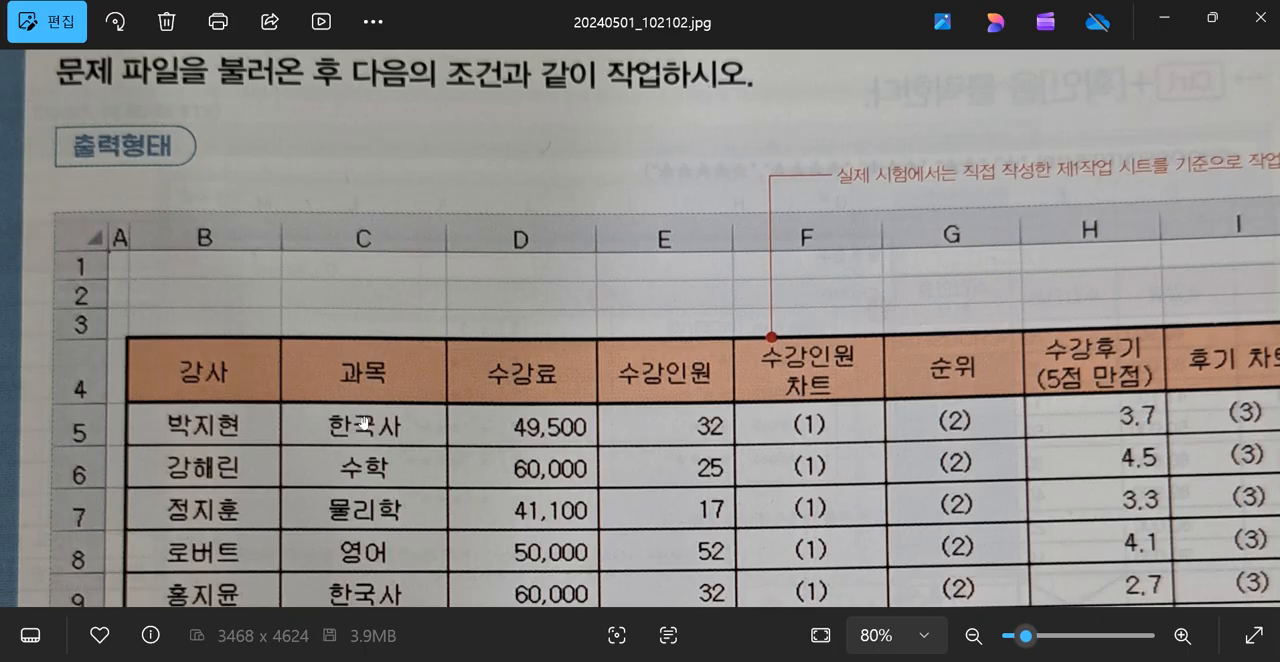
mouse_move(572, 490)
mouse_down()
mouse_move(604, 139)
mouse_move(604, 112)
mouse_move(582, 95)
mouse_up()
mouse_move(542, 462)
mouse_down()
mouse_move(584, 241)
mouse_move(563, 43)
mouse_up()
key(ctrl+plus)
key(ctrl+plus)
key(ctrl+plus)
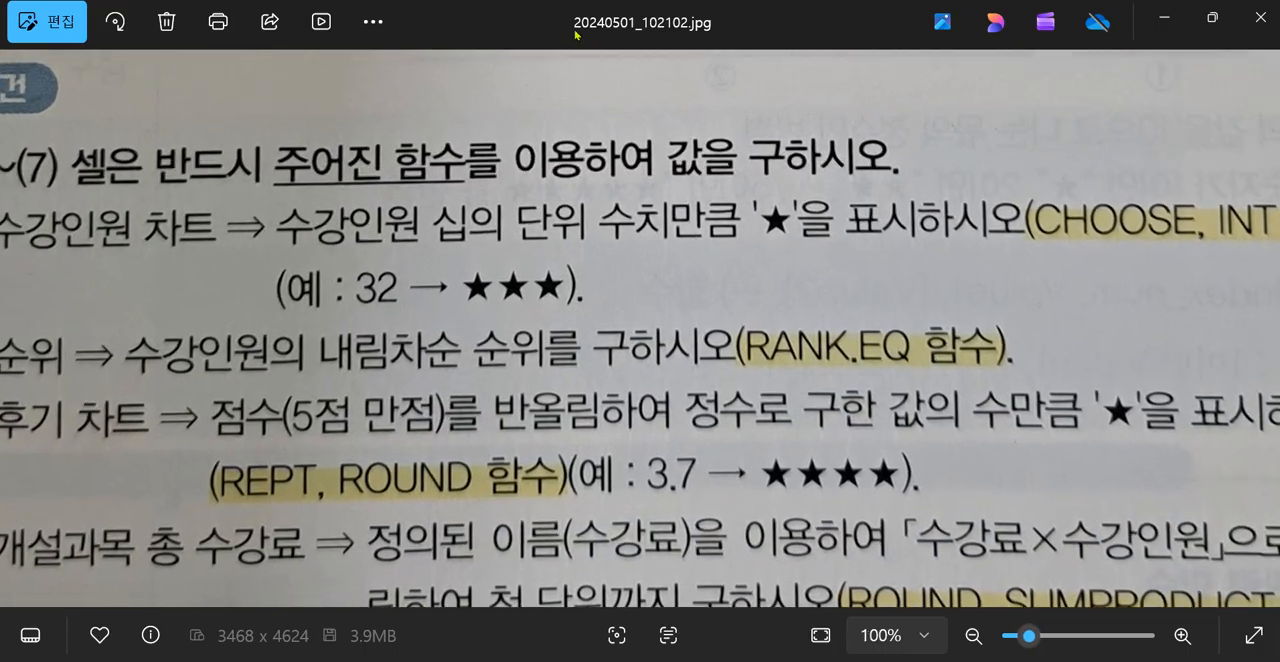
Examine condition (1) for the 수강인원 차트 column, including its example and required functions, and return to the Excel worksheet.
drag(626, 229, 881, 256)
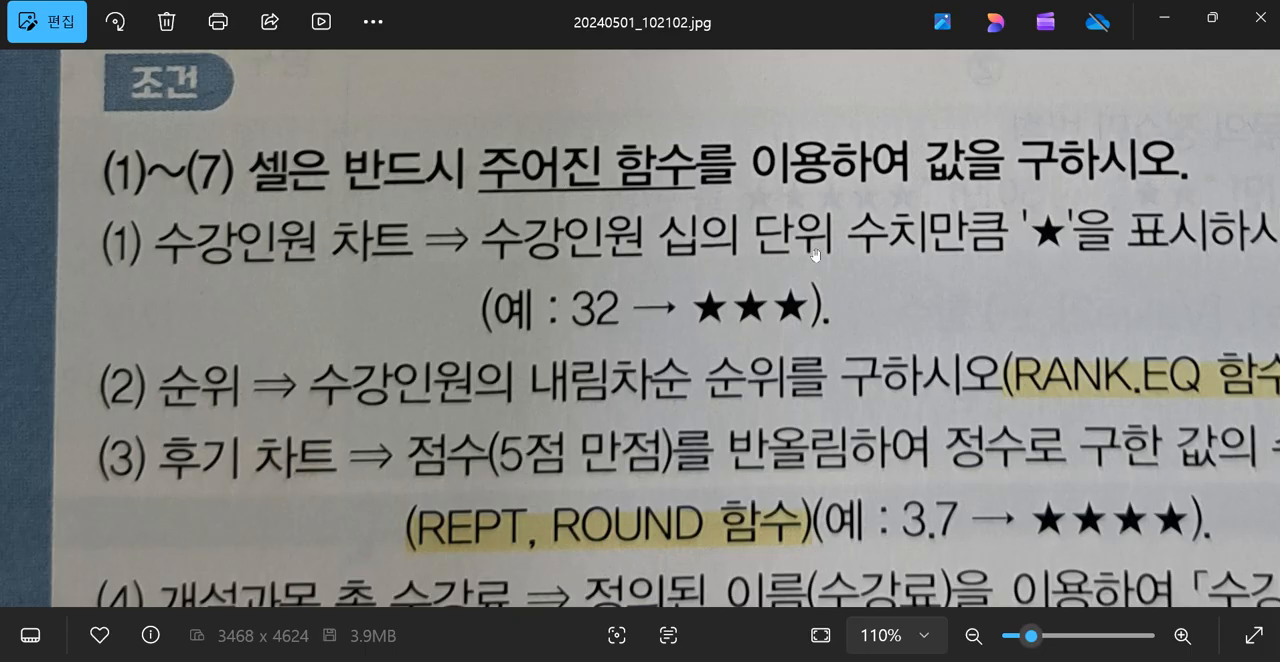
drag(943, 289, 329, 266)
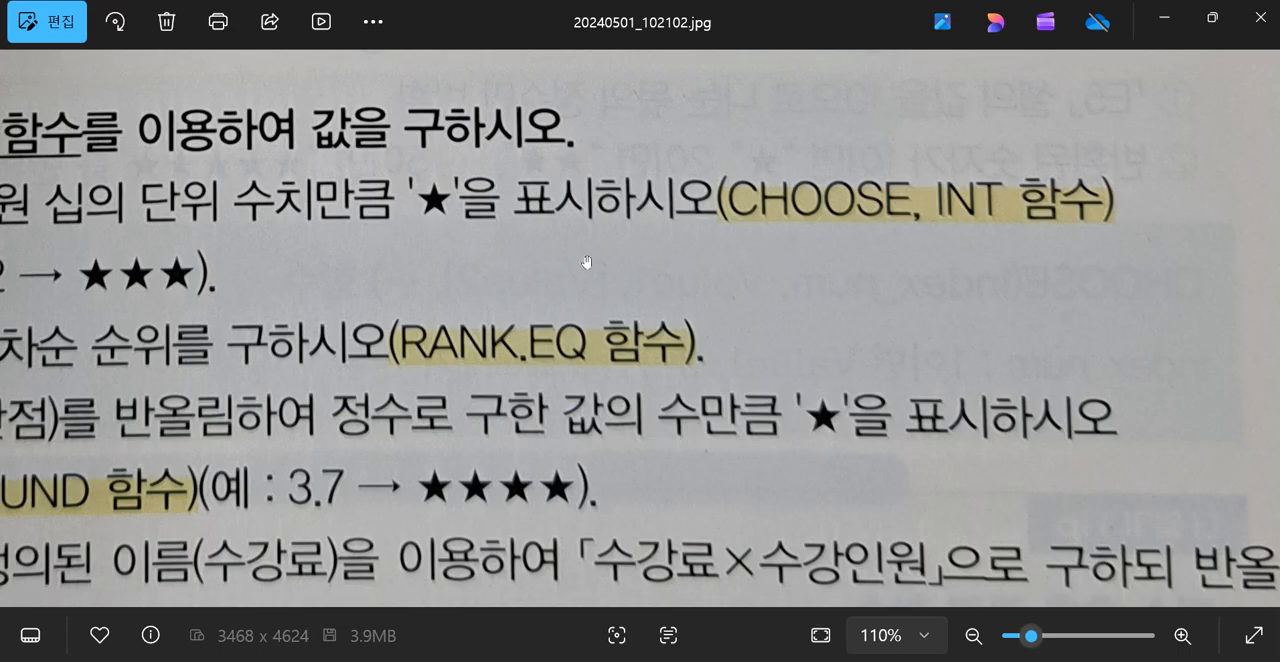
drag(484, 276, 942, 279)
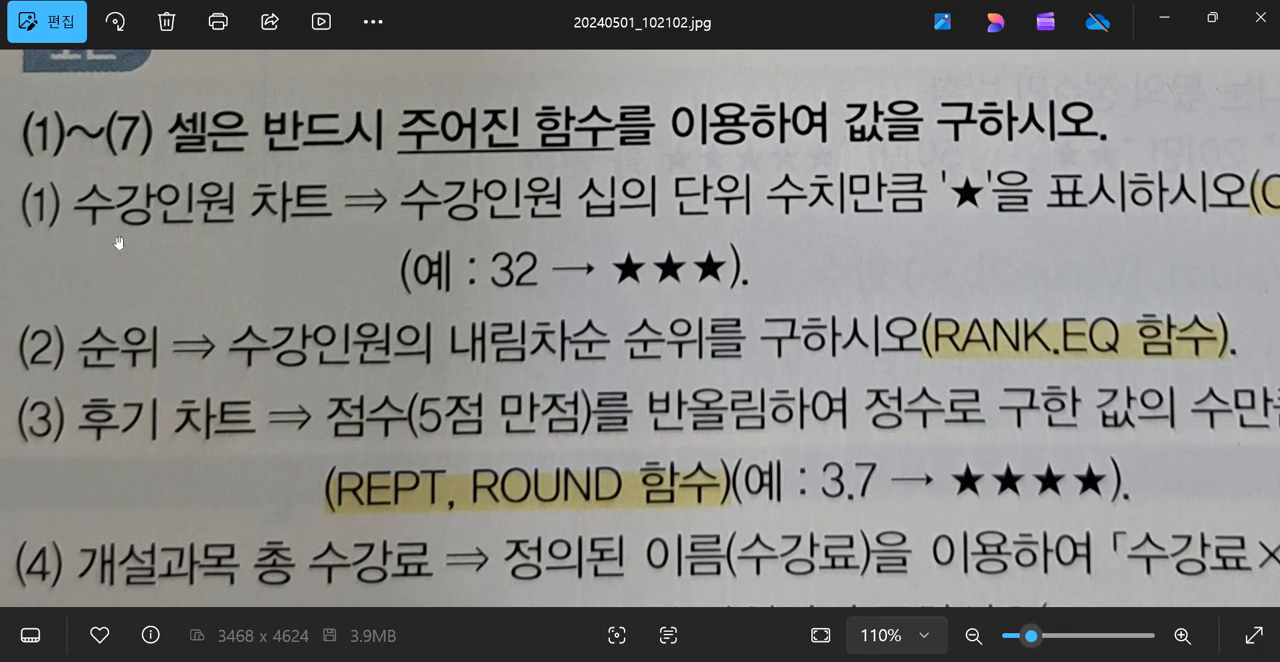
mouse_move(100, 244)
drag(985, 267, 520, 294)
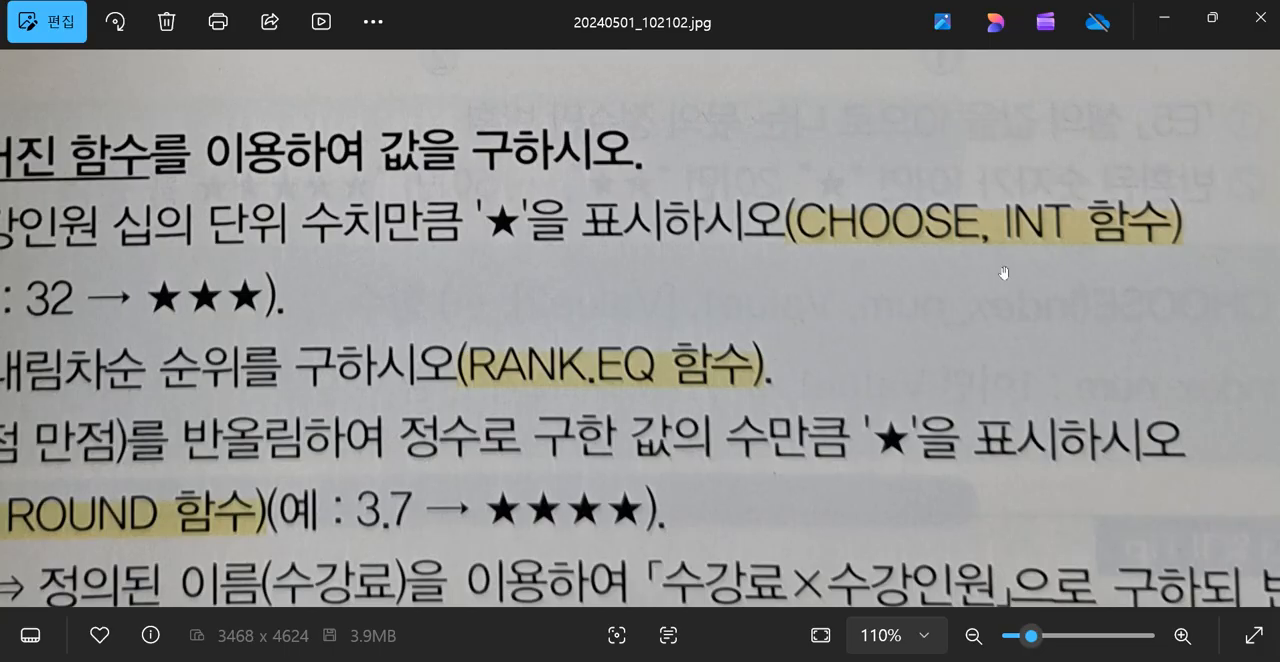
drag(854, 299, 1069, 271)
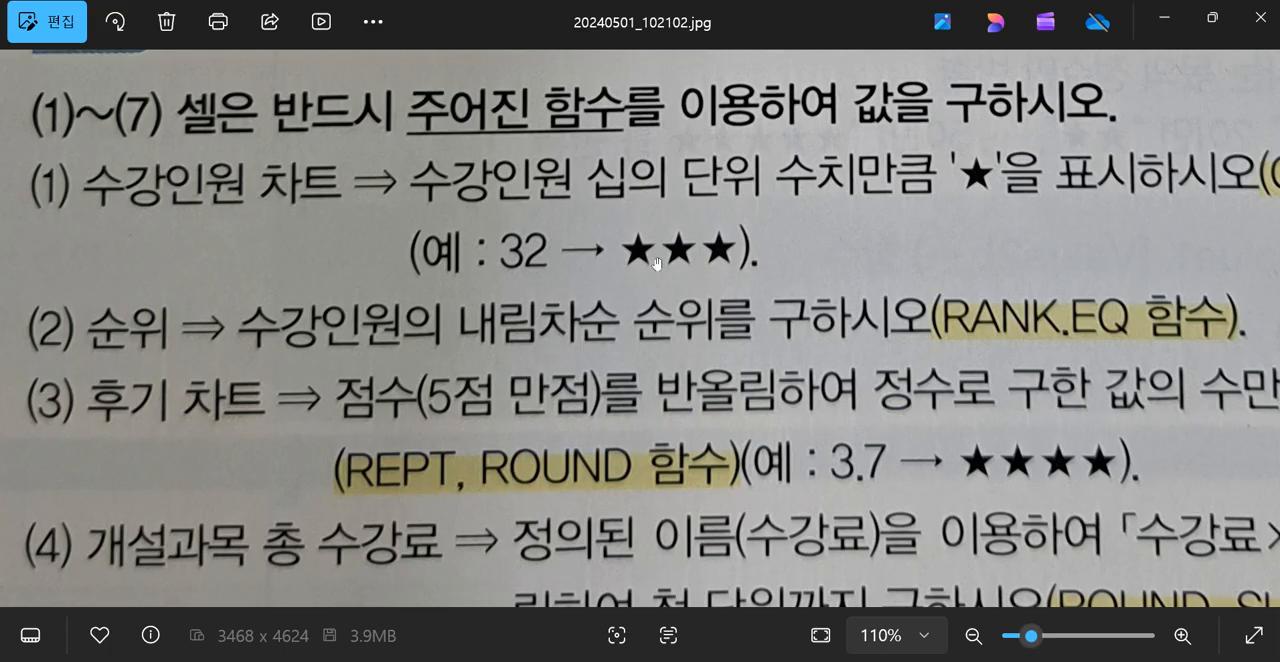
click(1164, 20)
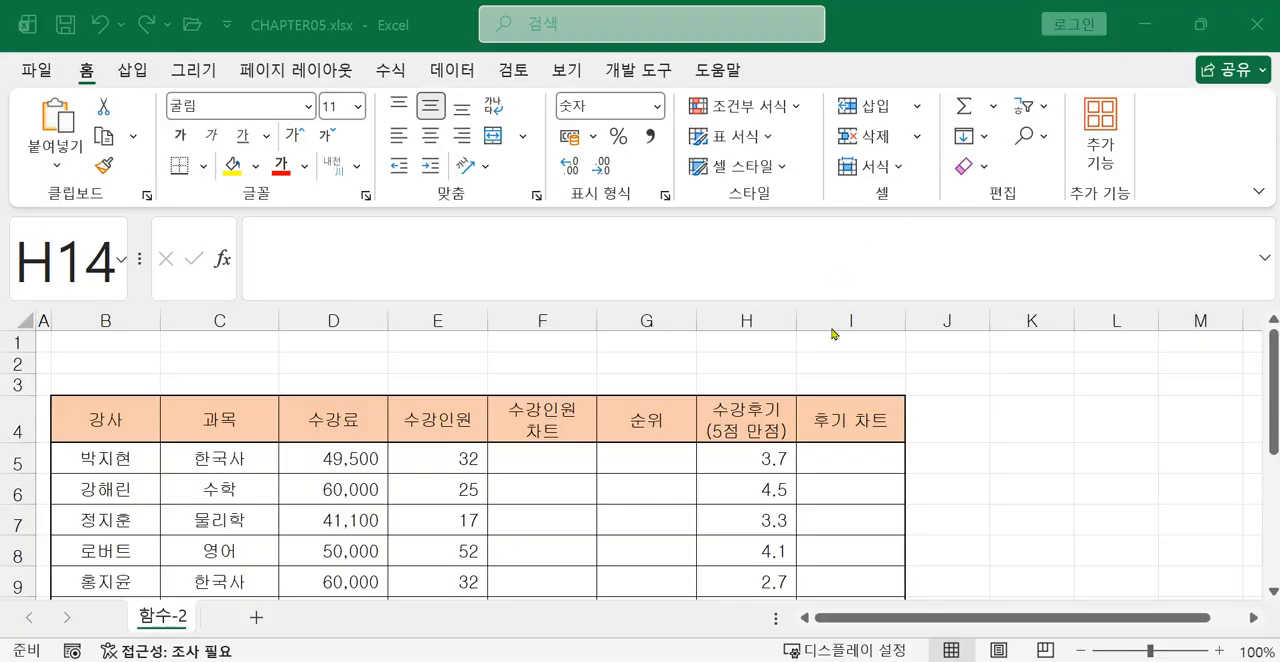
Enter the formula =E5/10 in cell J5 to divide the first 수강인원 value by ten.
click(445, 452)
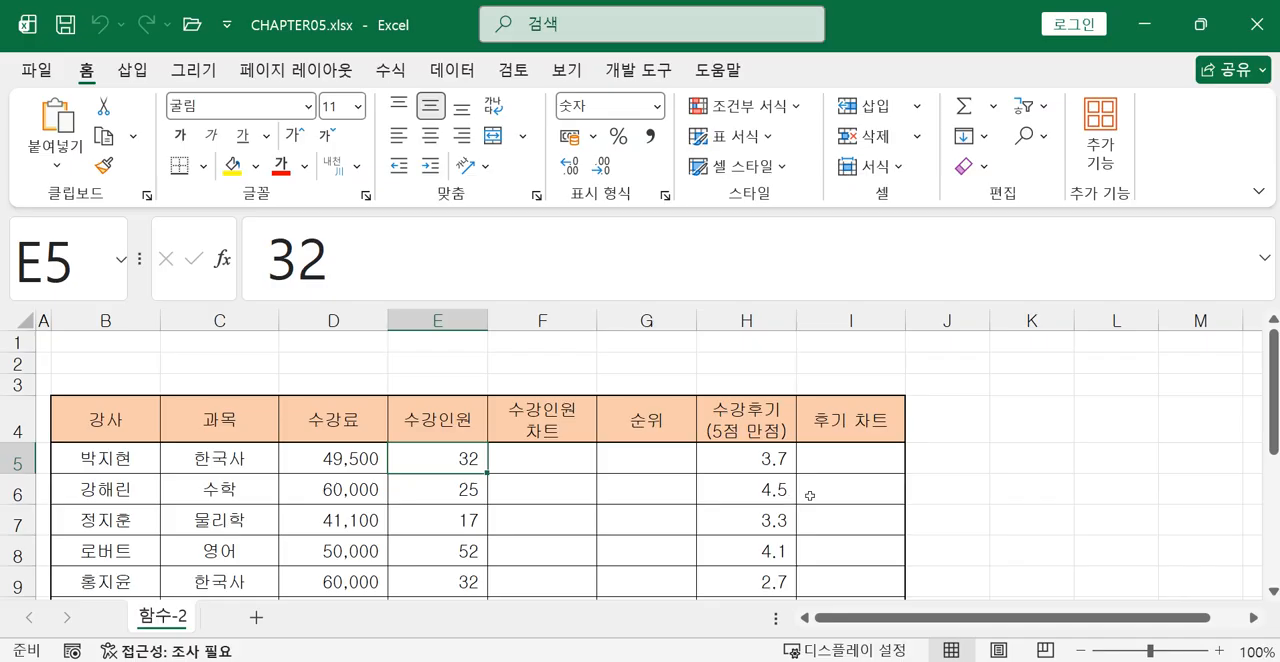
click(960, 465)
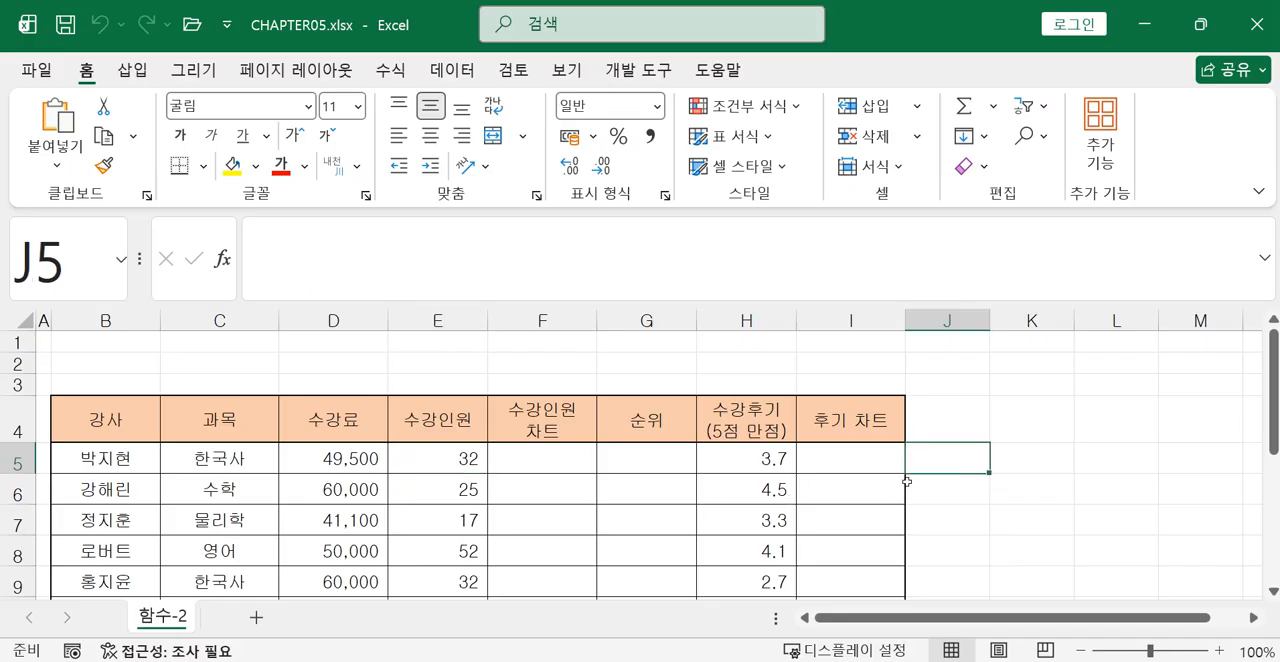
text(=)
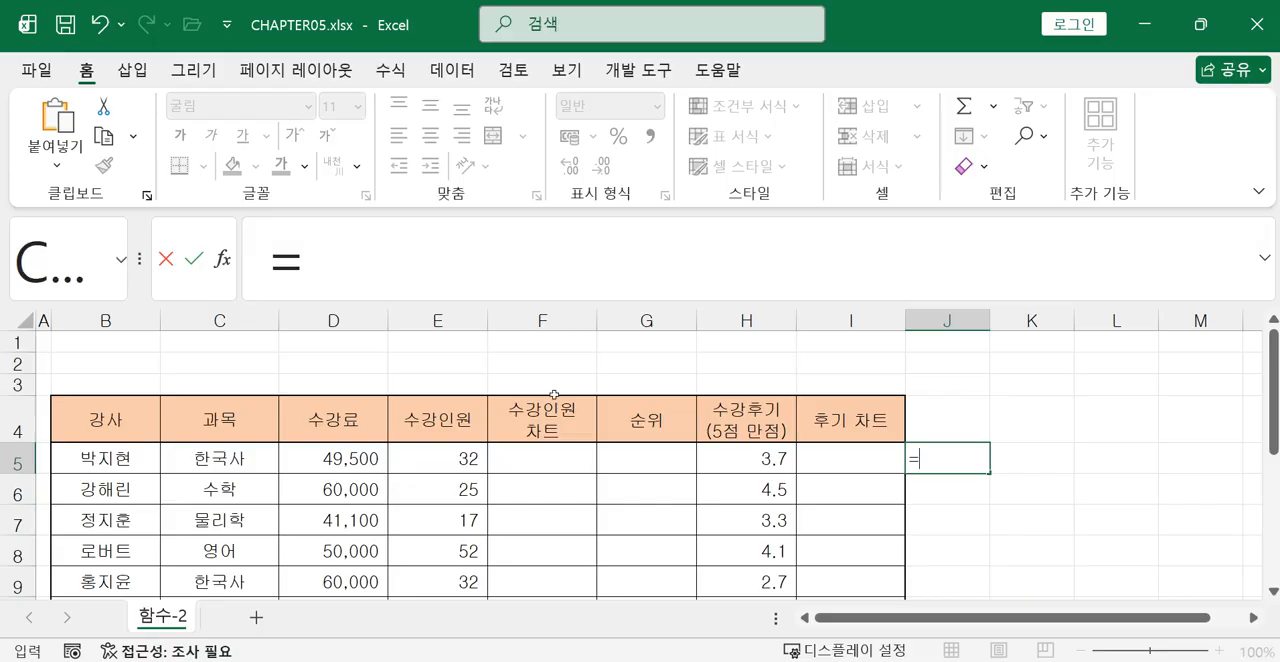
click(441, 458)
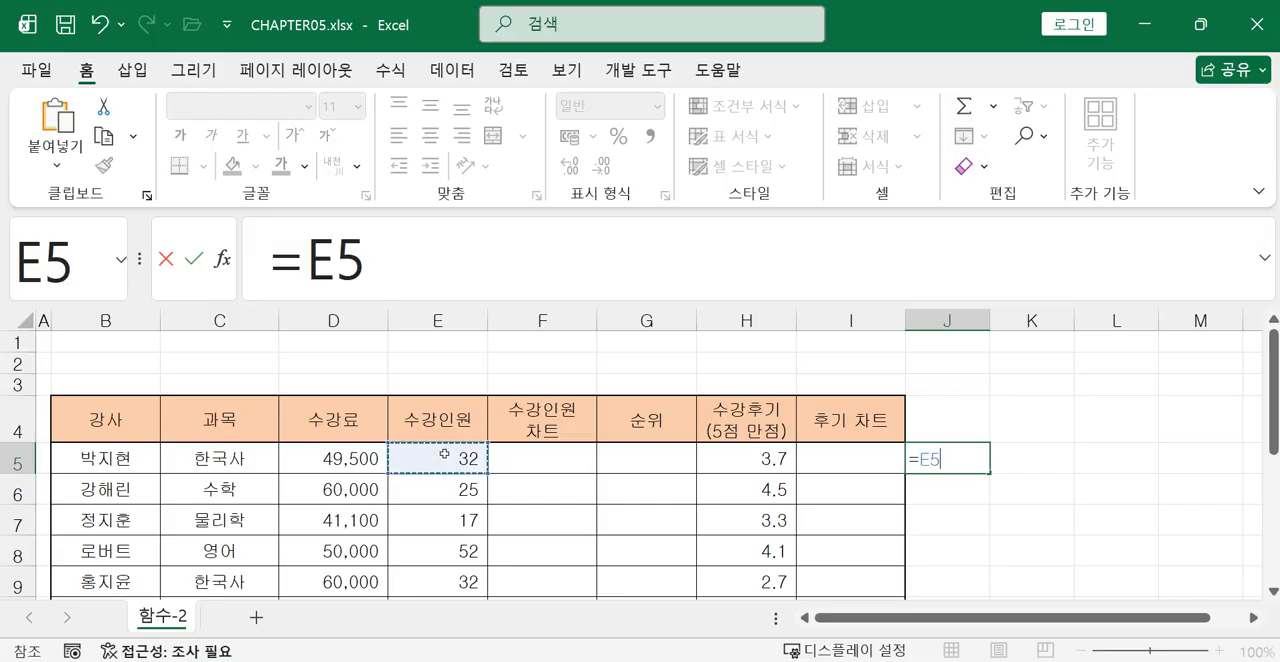
text(/10)
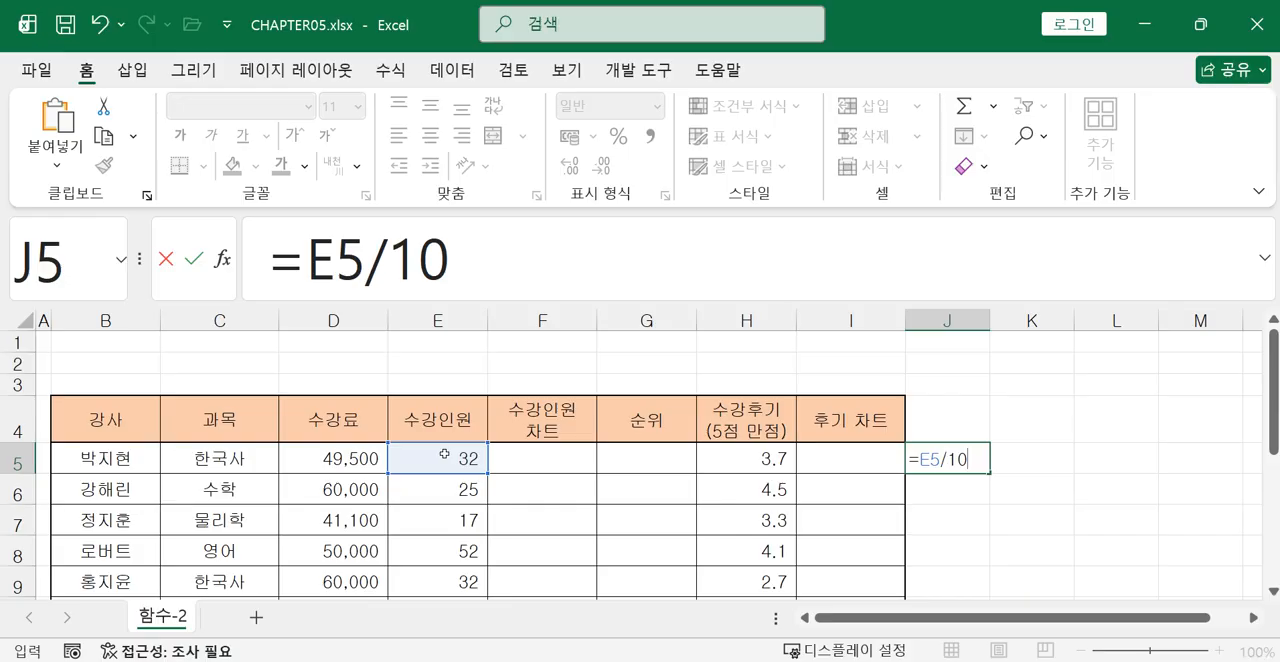
key(Return)
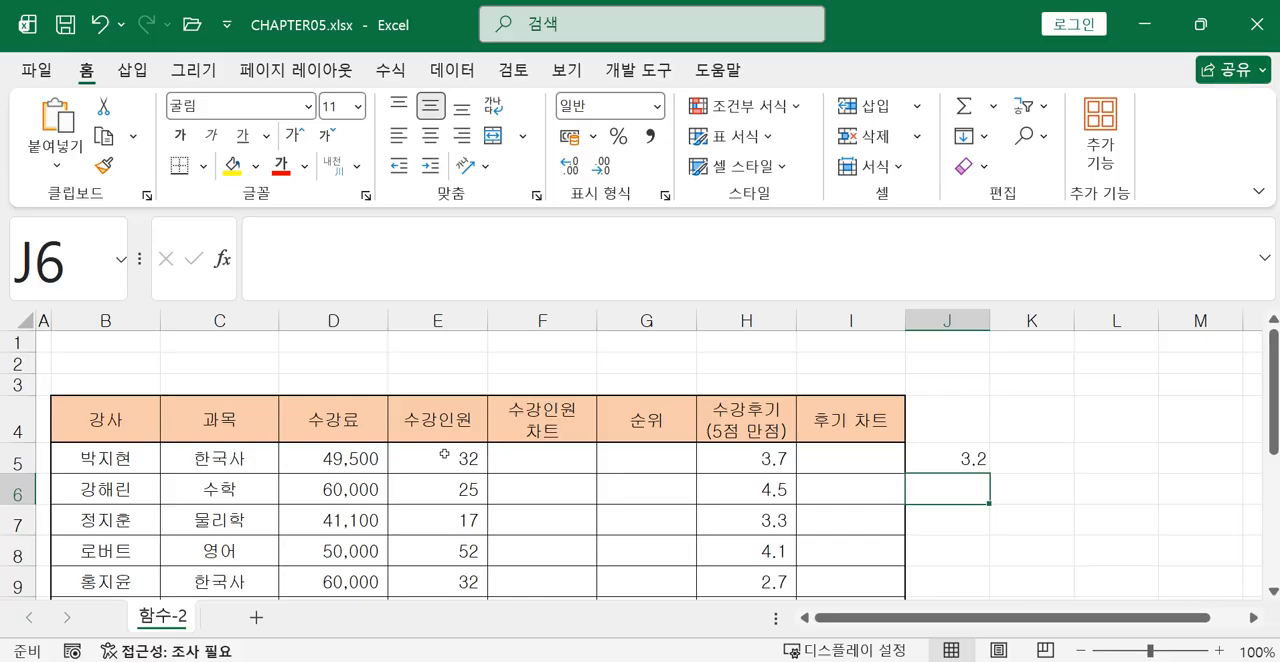
Enter the formula =INT(J5) in cell K5 to reduce the division result to its integer part.
scroll(1089, 545, up, 2)
click(1082, 477)
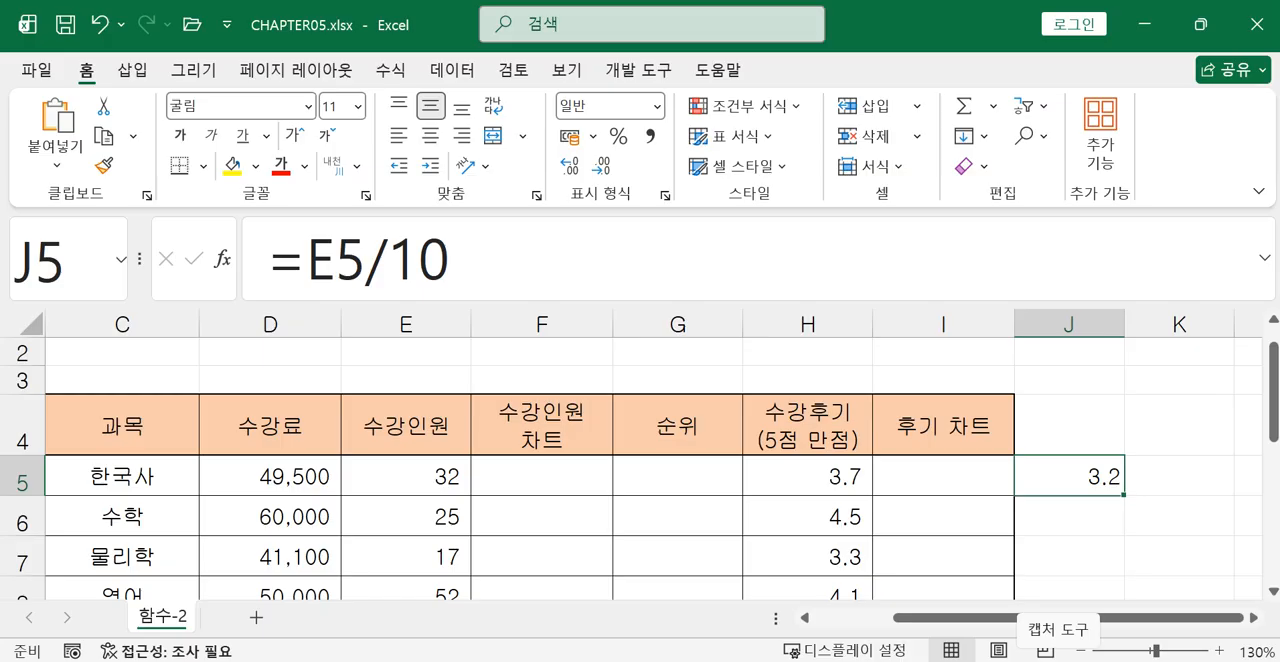
click(1168, 475)
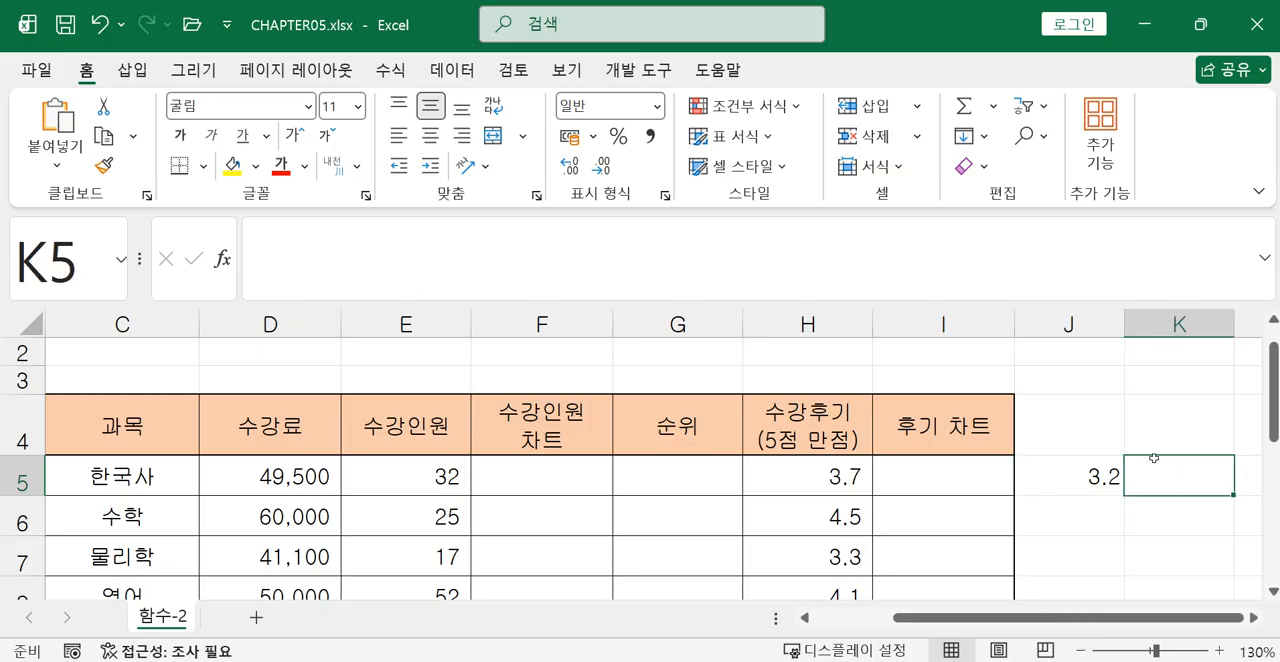
text(=in)
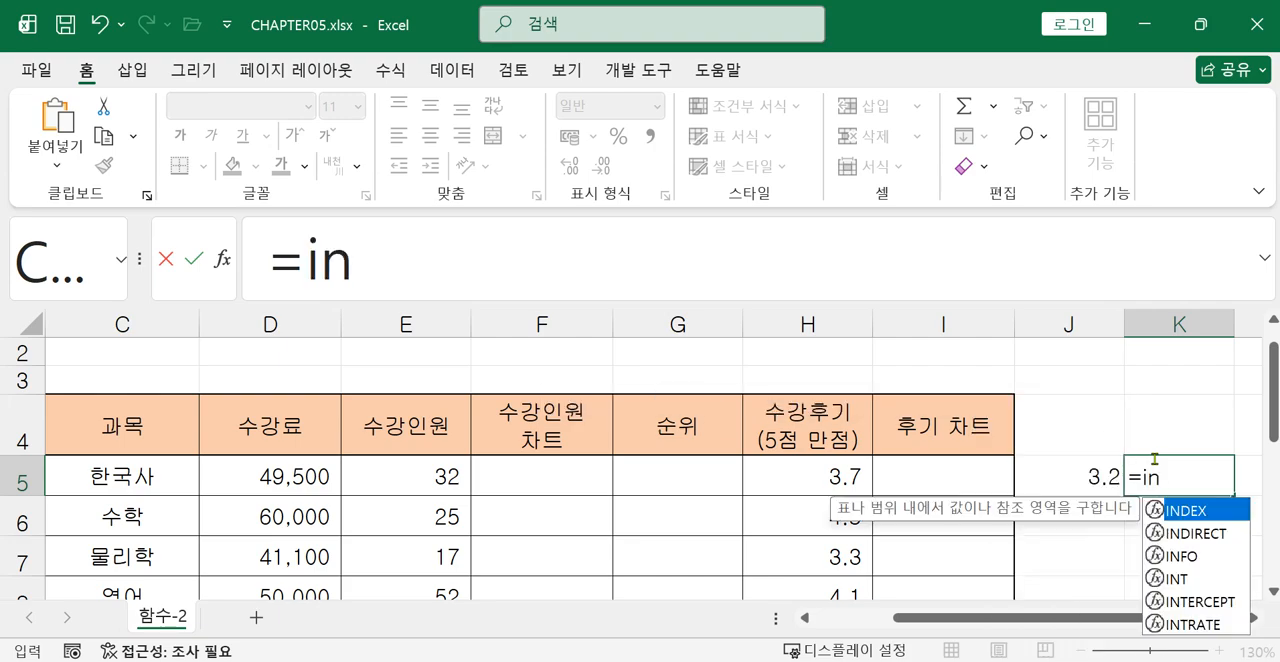
double_click(1177, 578)
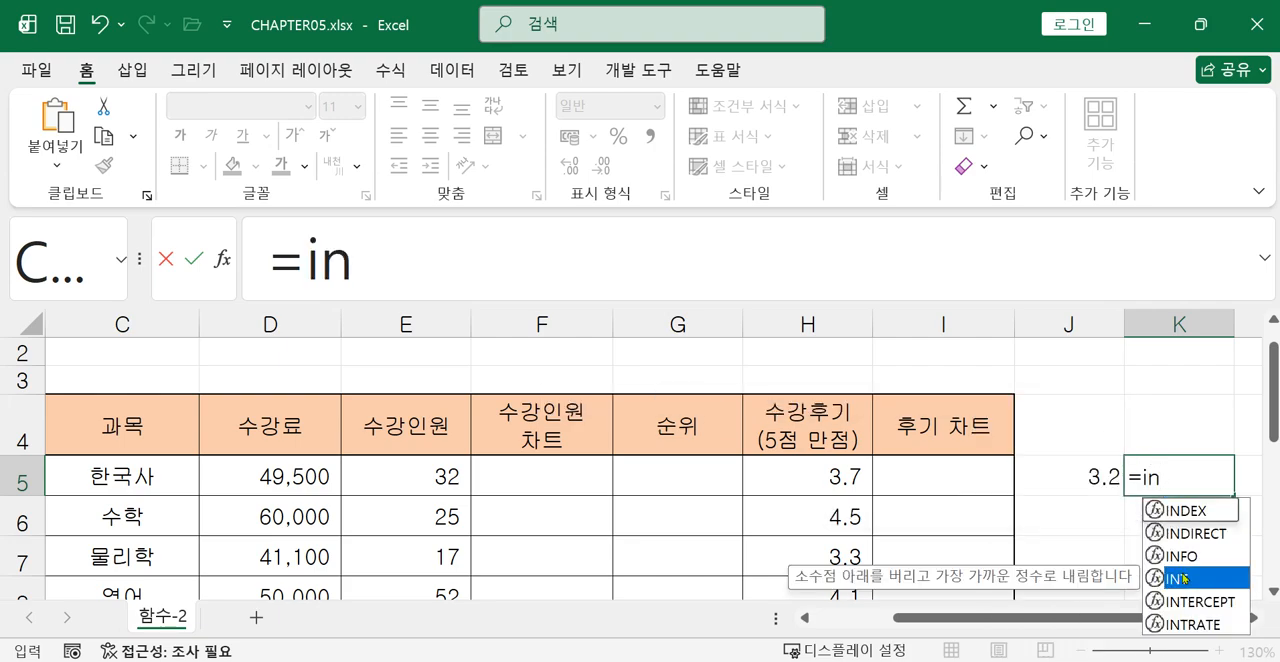
click(1078, 460)
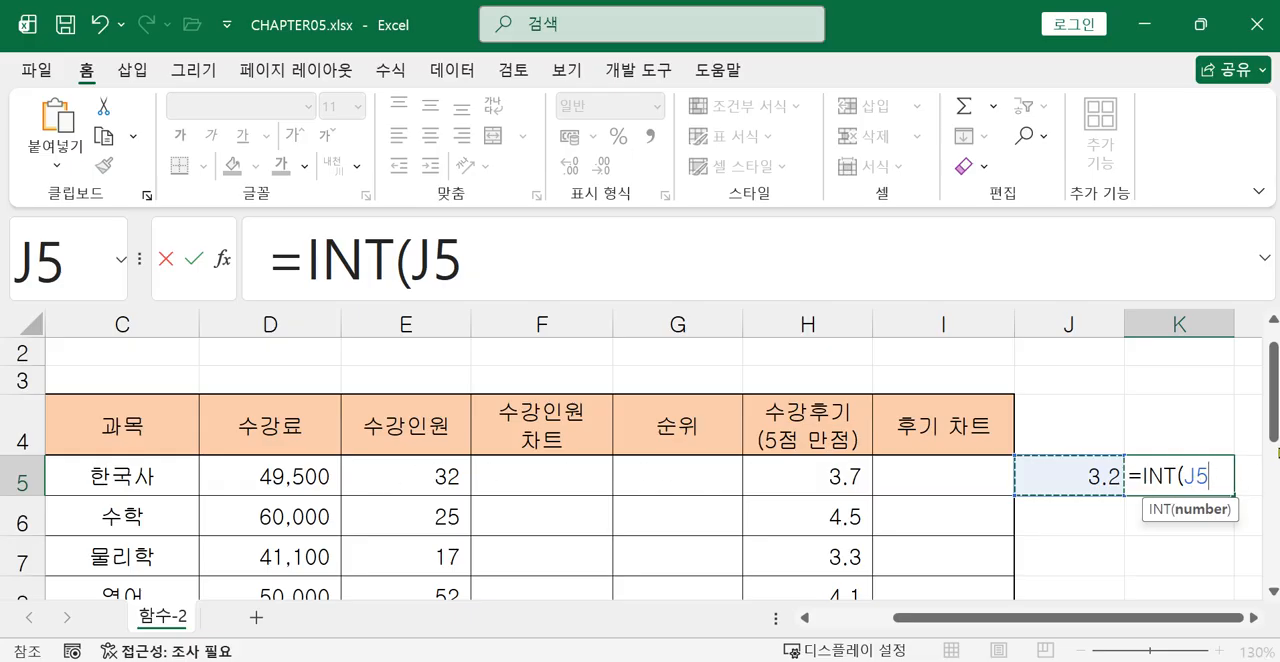
text())
key(Return)
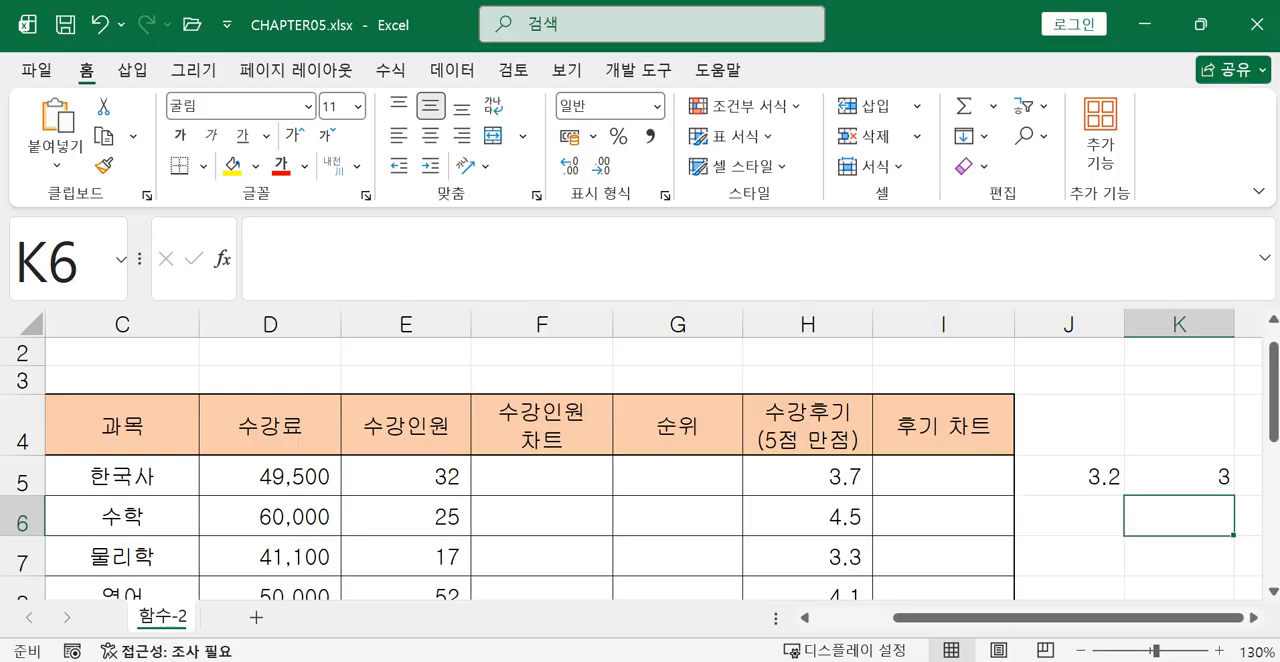
Enter the formula =E6/10 in cell J6 to divide the second 수강인원 value by ten.
click(1062, 499)
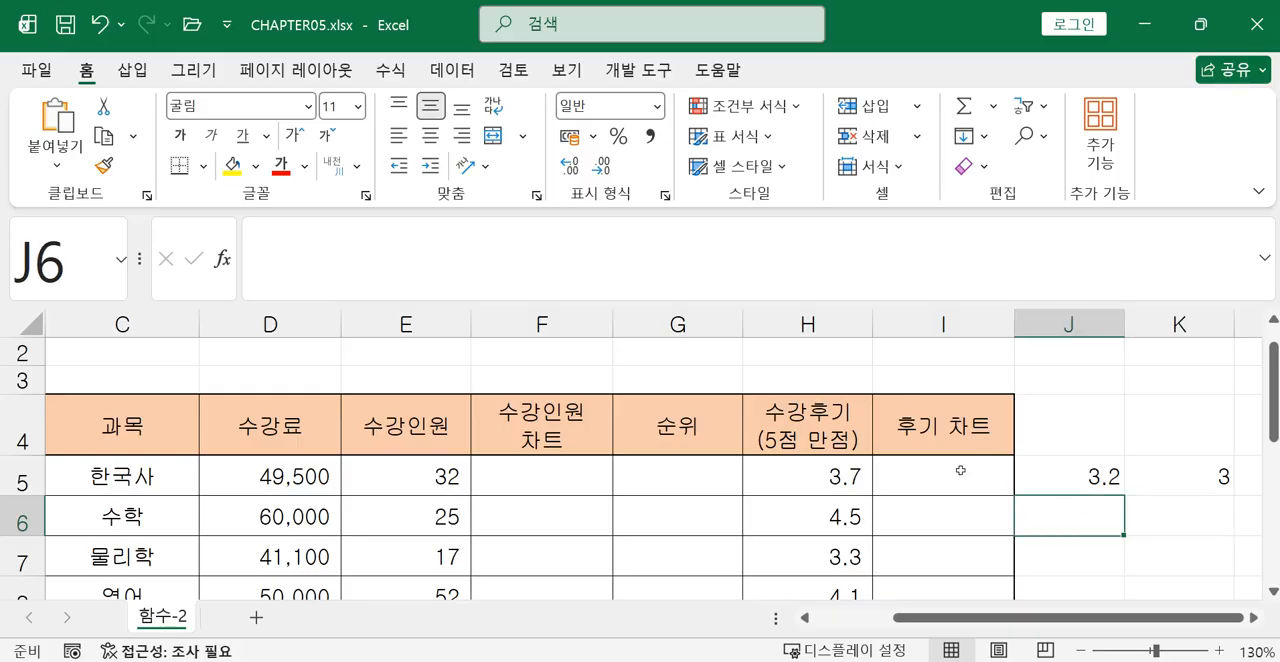
text(=)
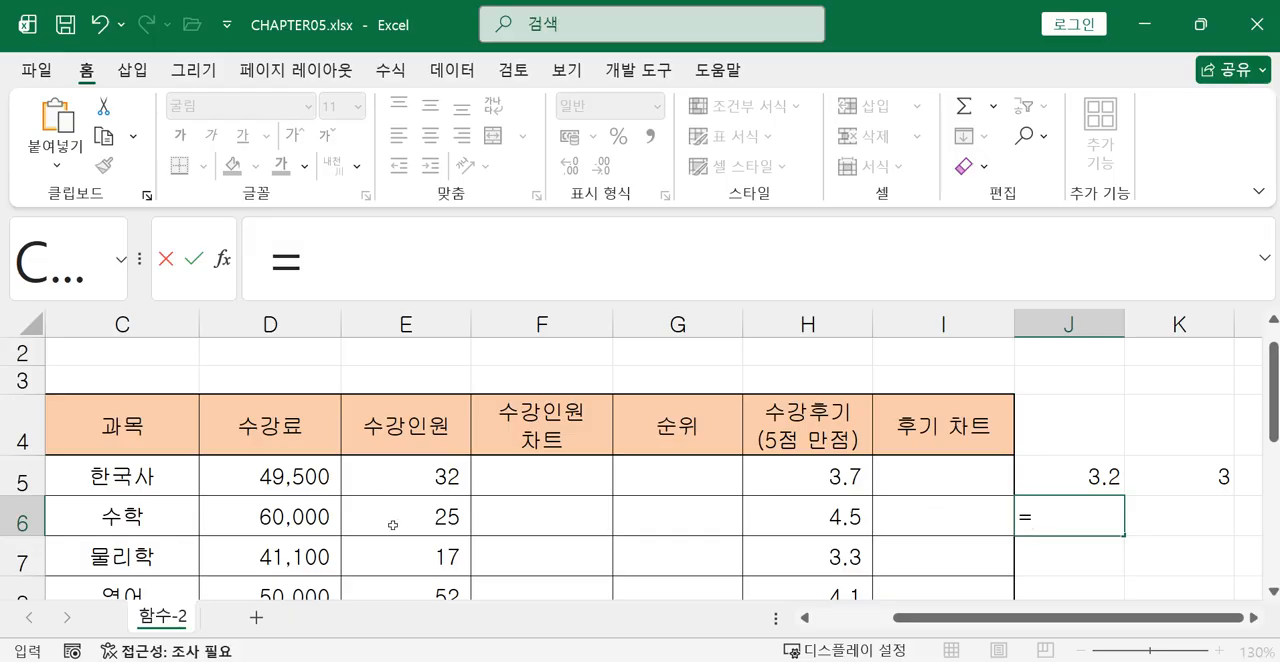
click(402, 514)
text(/)
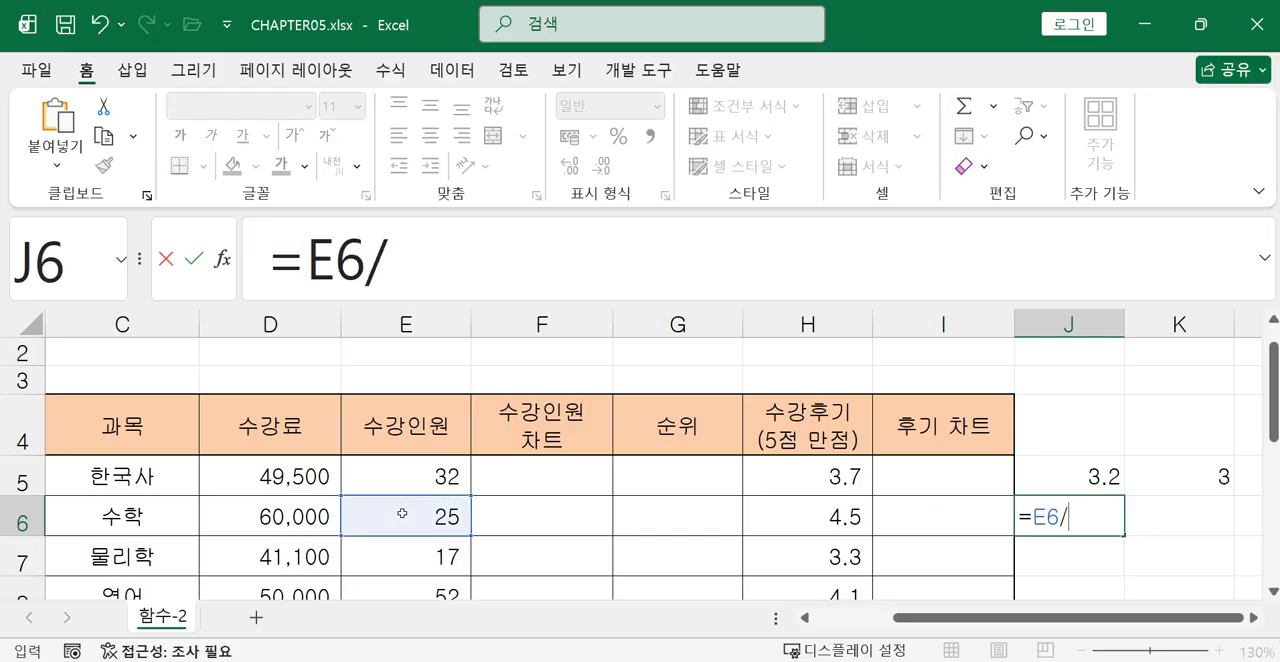
text(10)
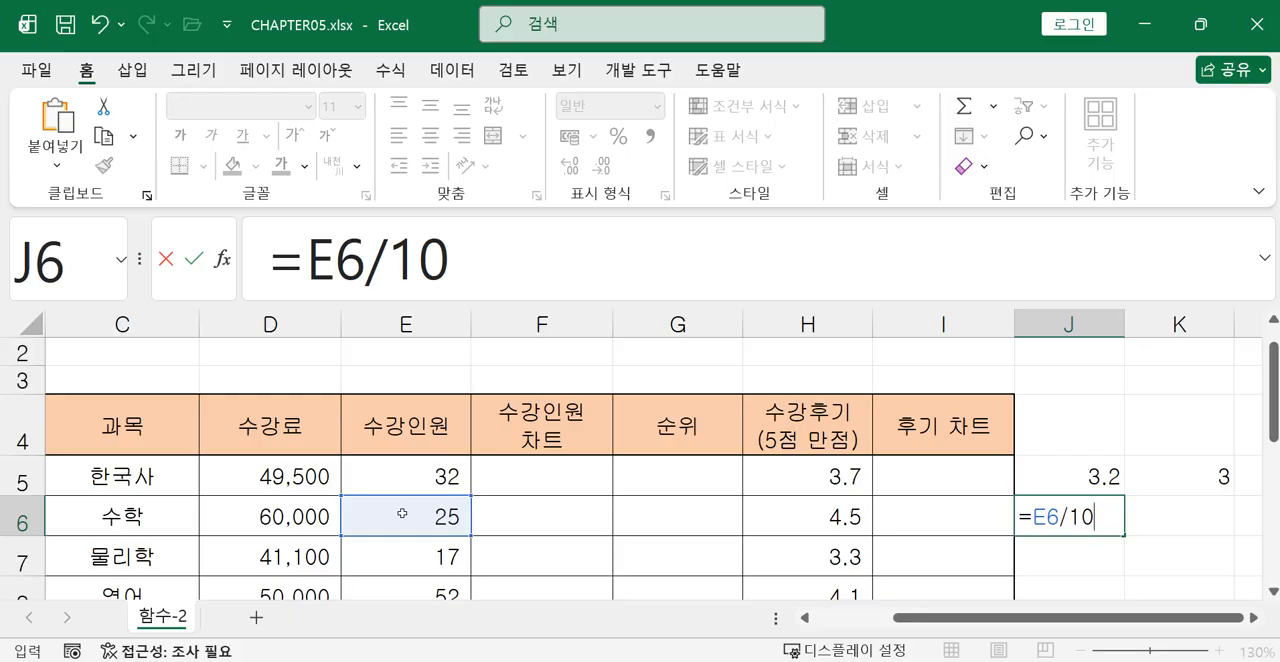
key(Return)
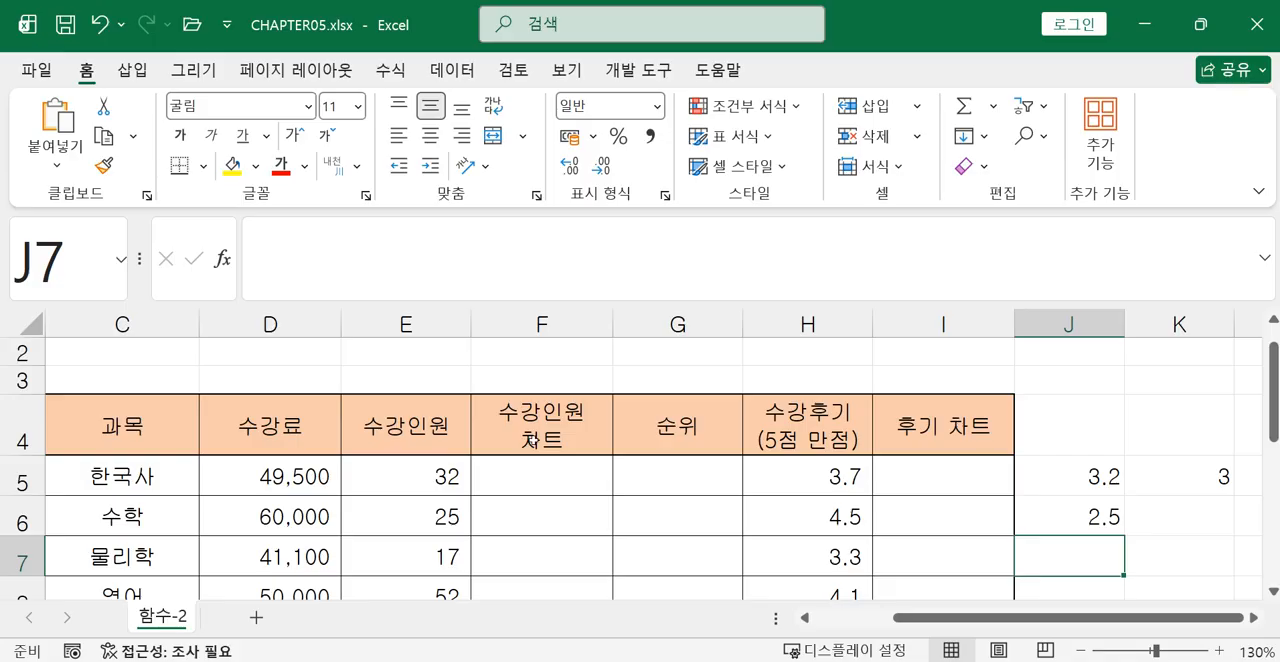
Enter the formula =INT(J6) in cell K6 to reduce the second division result to its integer part.
click(1205, 523)
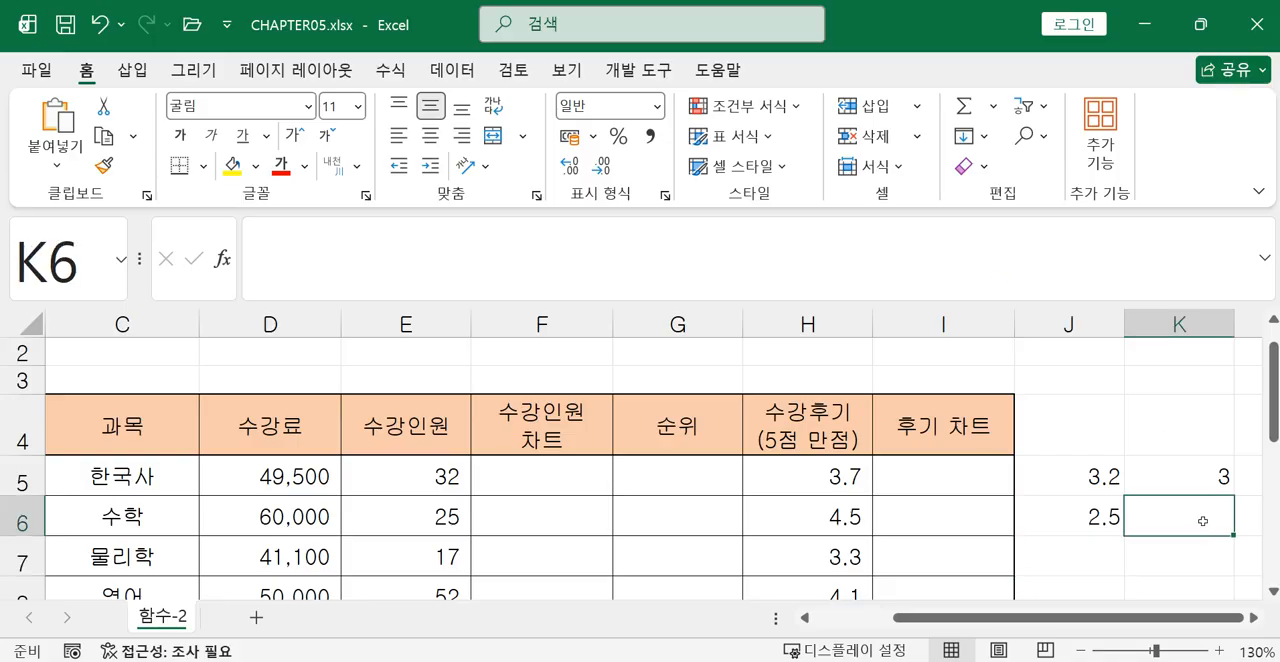
text(=)
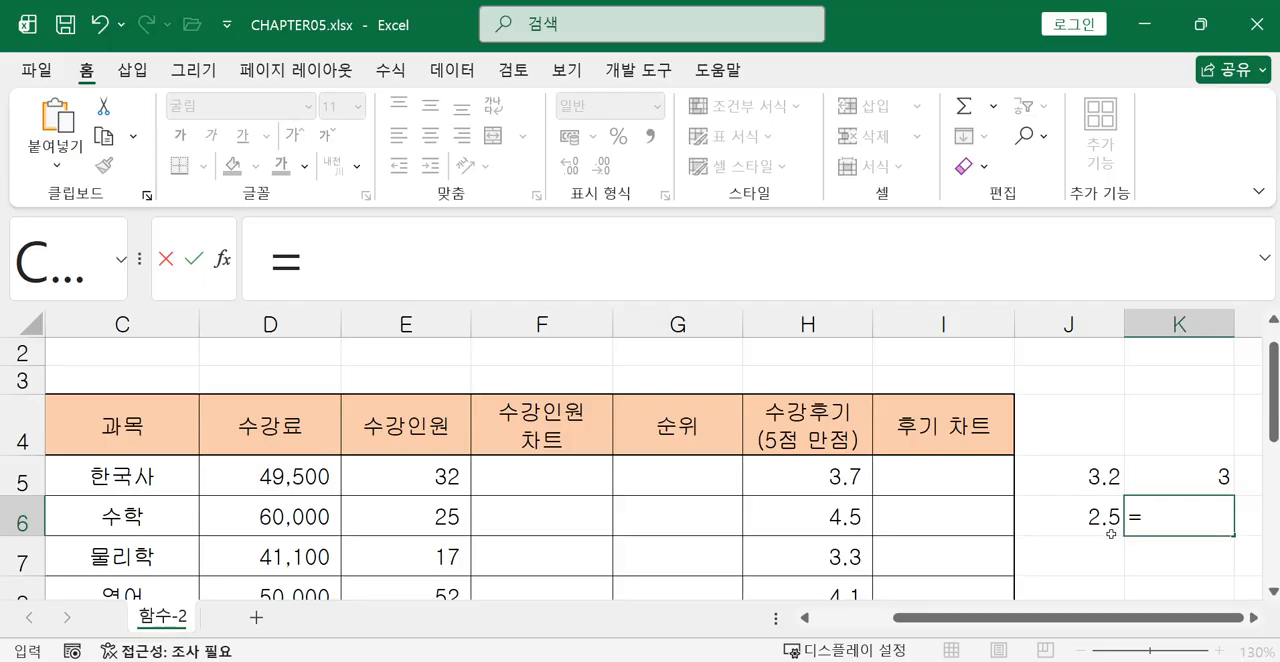
text(in)
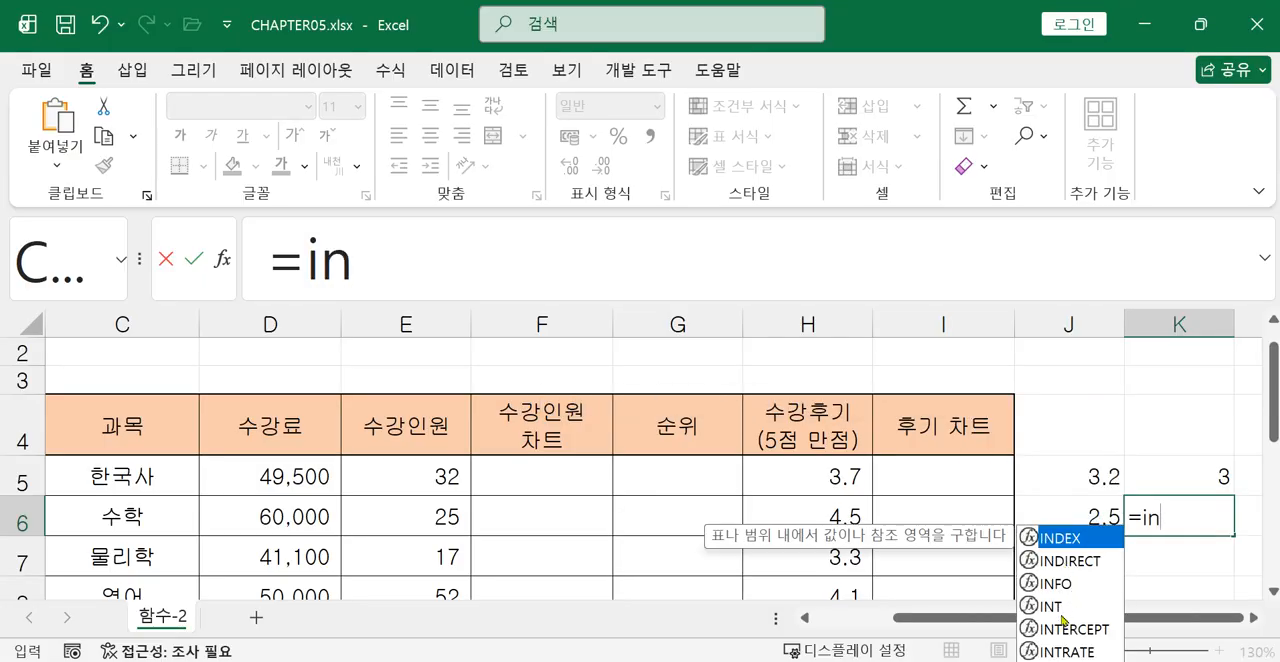
double_click(1061, 610)
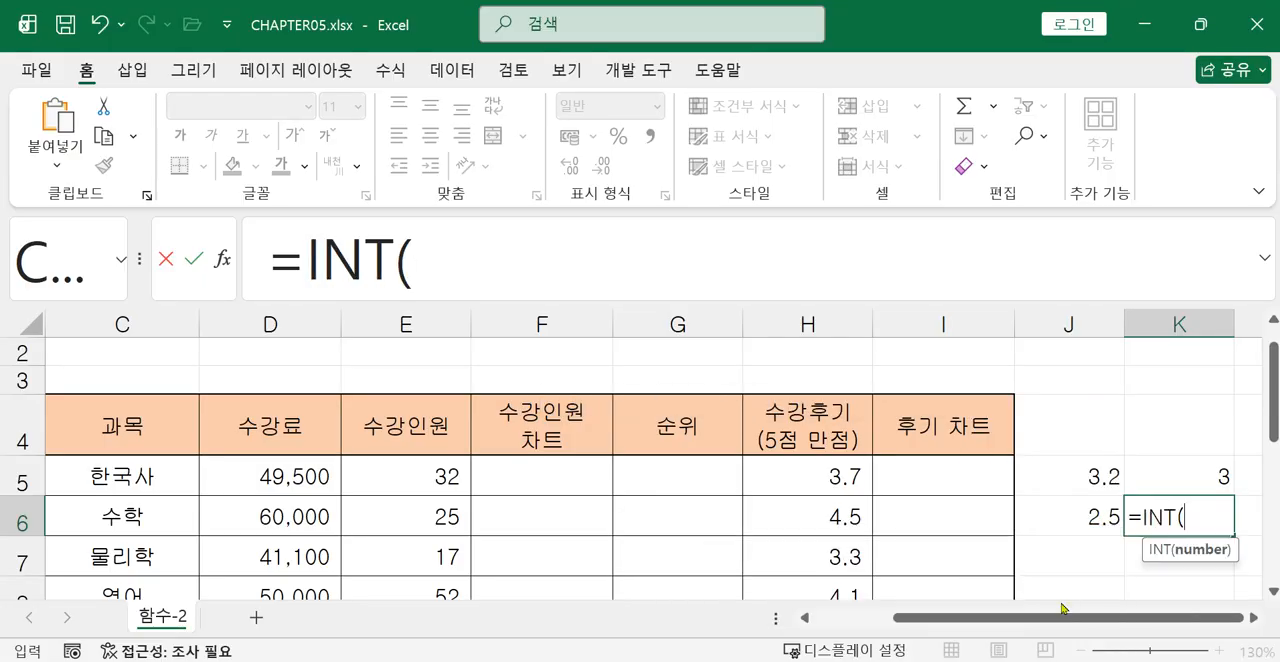
click(1098, 518)
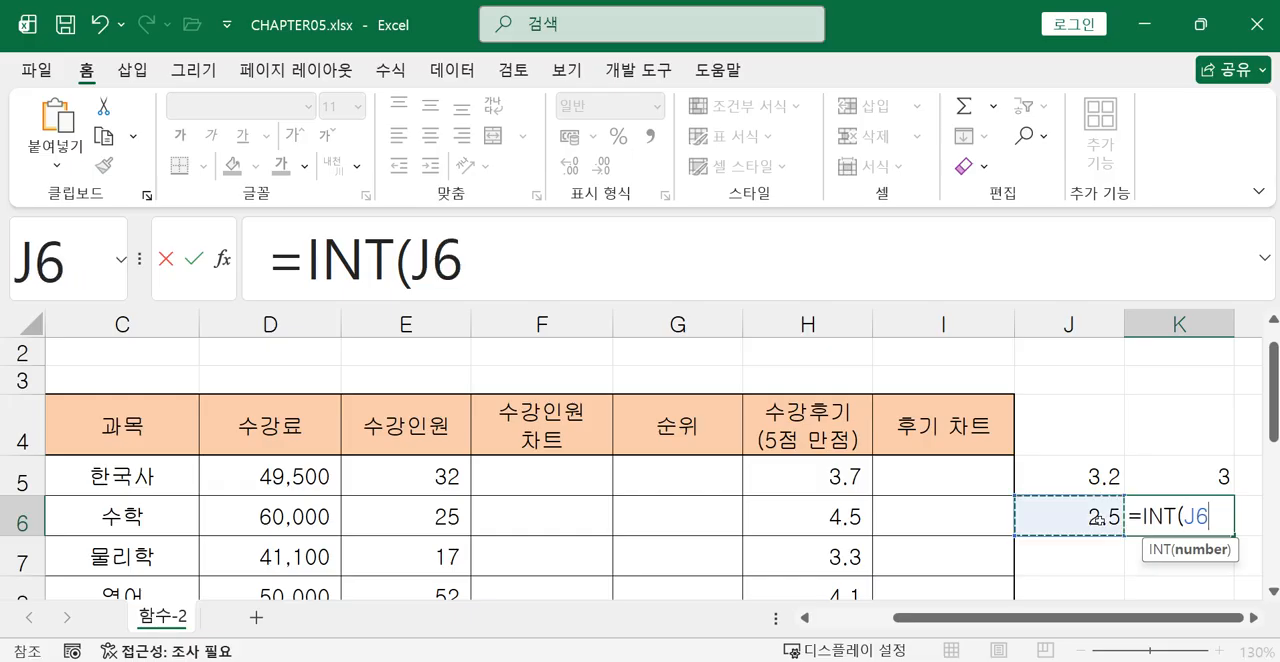
text())
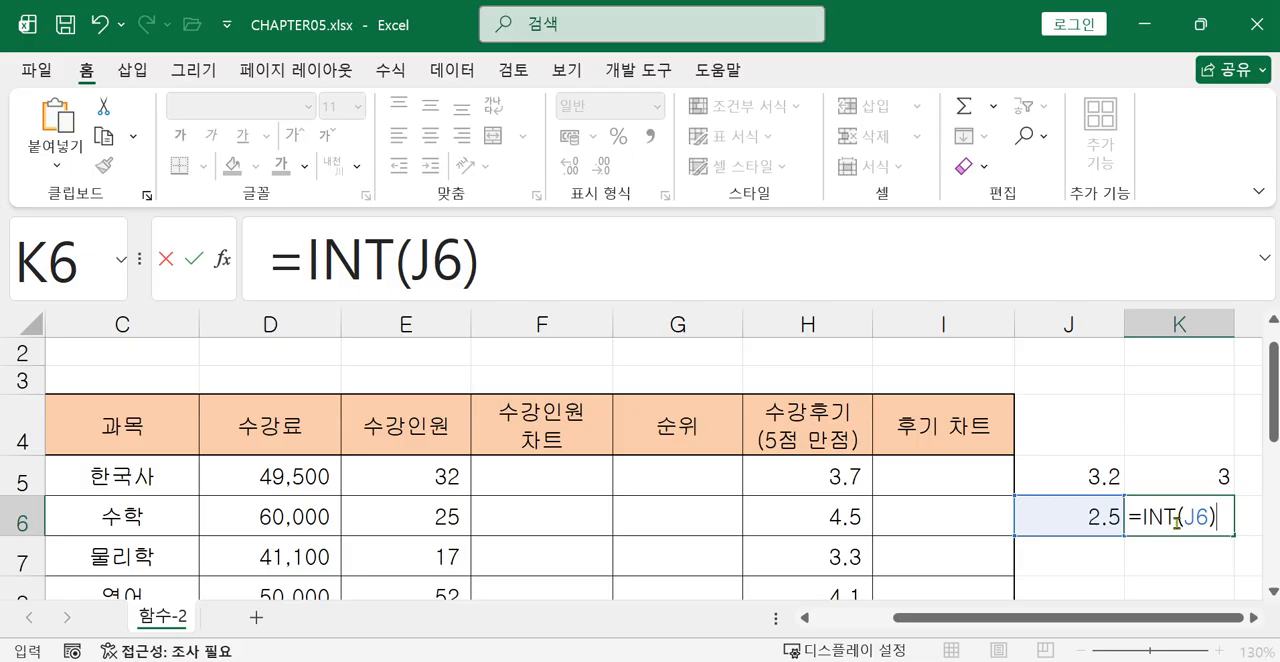
key(Return)
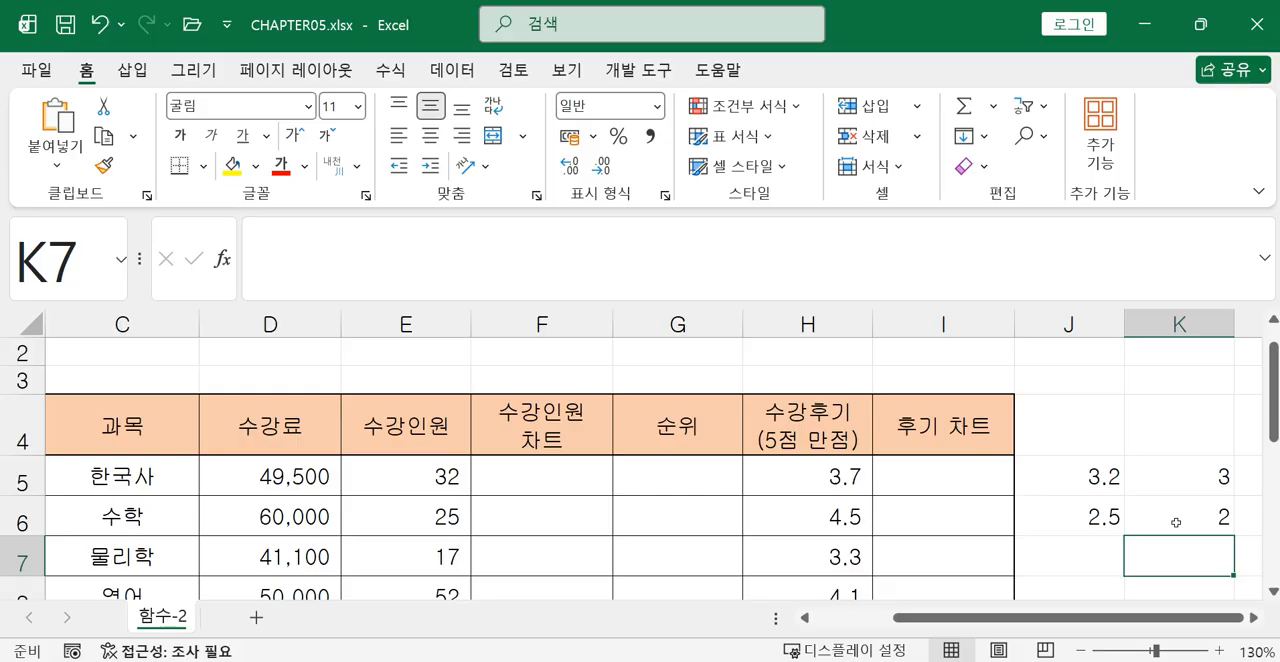
Fill the divide-by-ten formula from J6 down to J12 and check the copied formulas.
drag(1192, 477, 1186, 511)
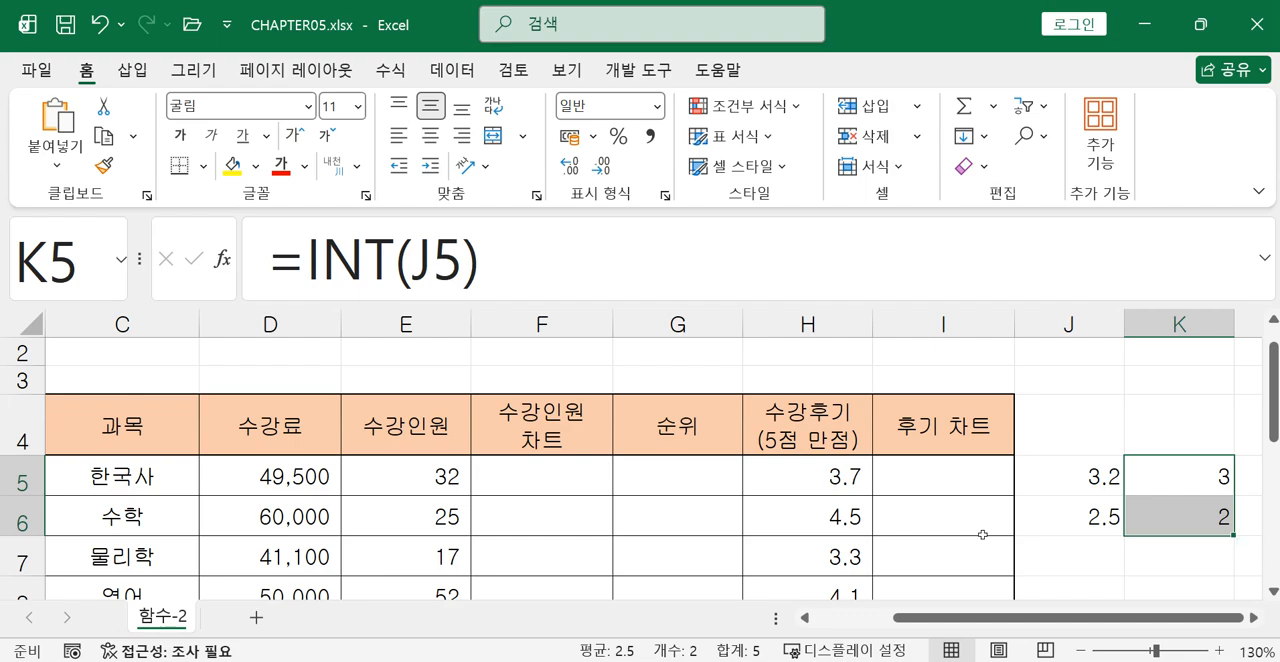
drag(1098, 476, 1092, 508)
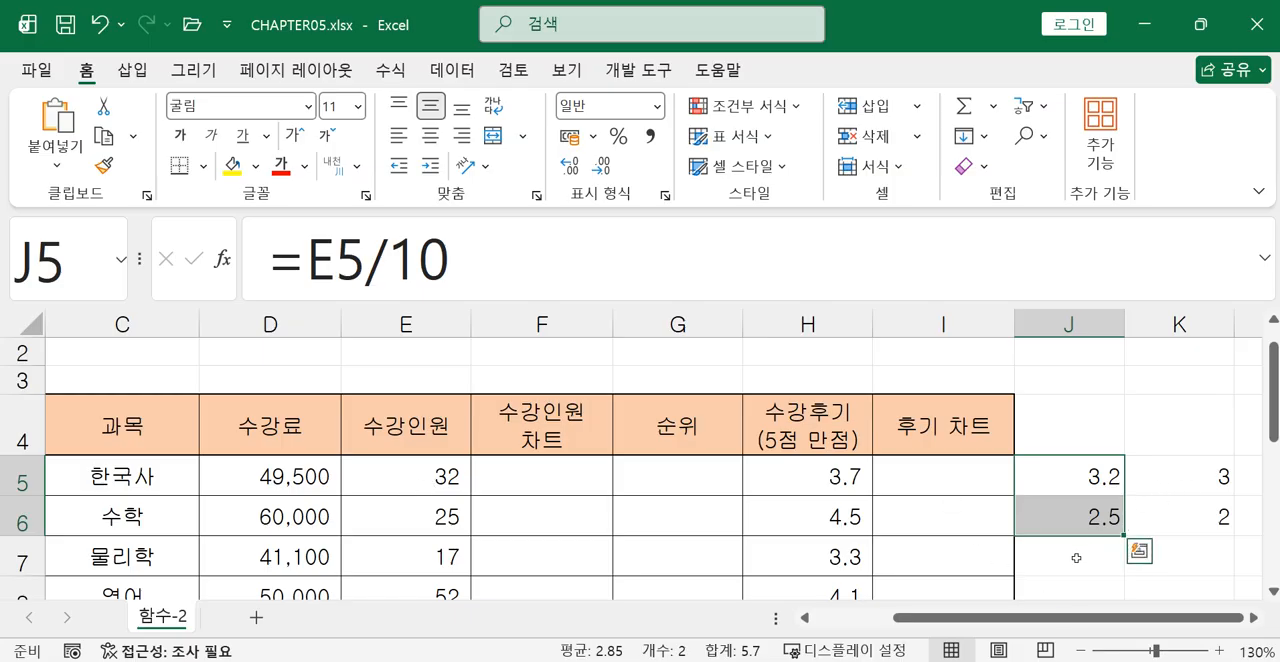
click(1066, 517)
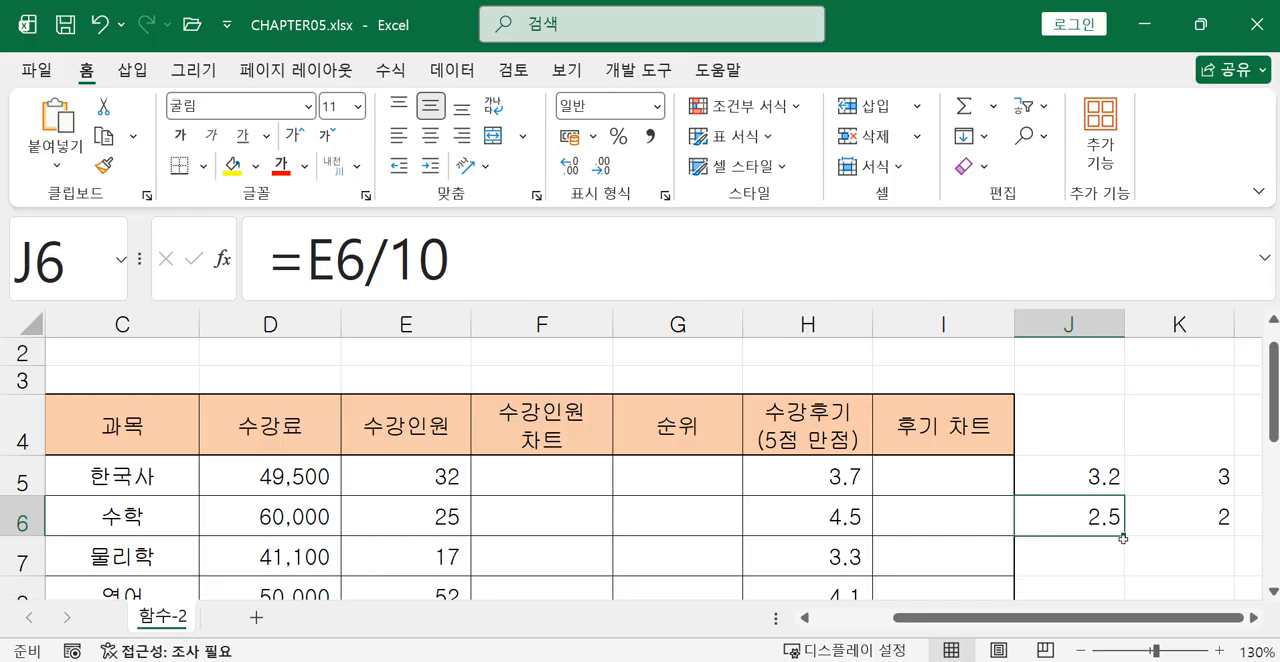
drag(1125, 539, 1100, 470)
scroll(1145, 543, up, 2)
click(1091, 417)
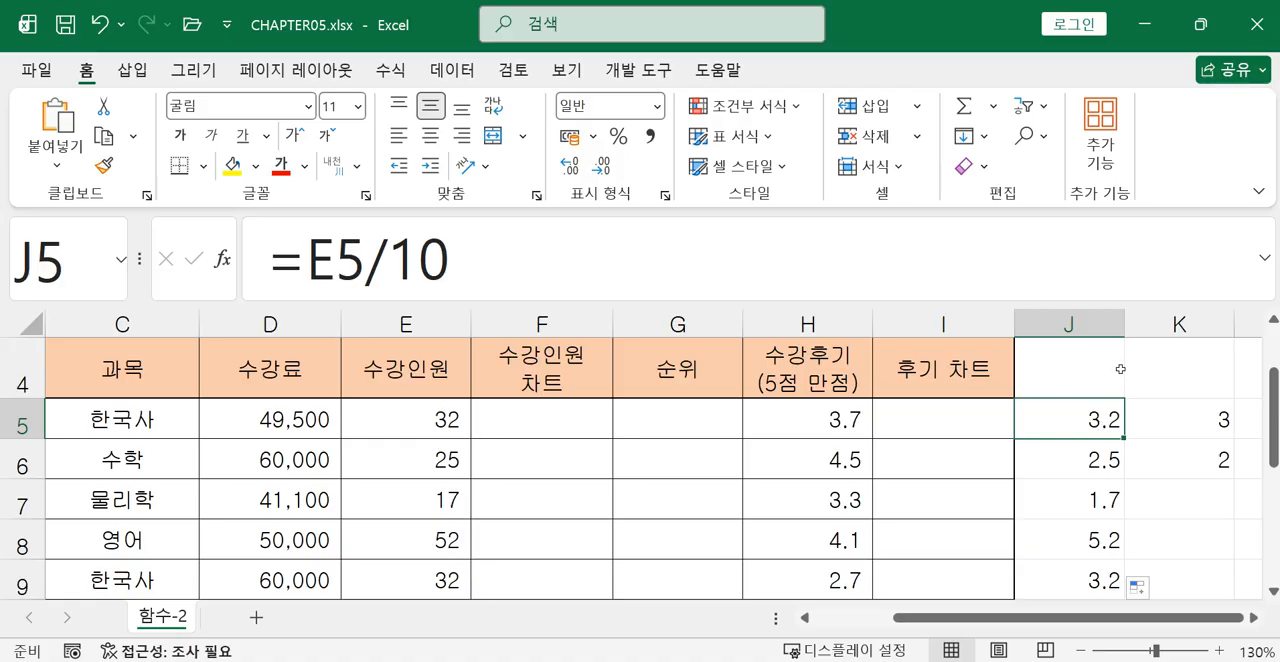
click(1109, 472)
click(1108, 505)
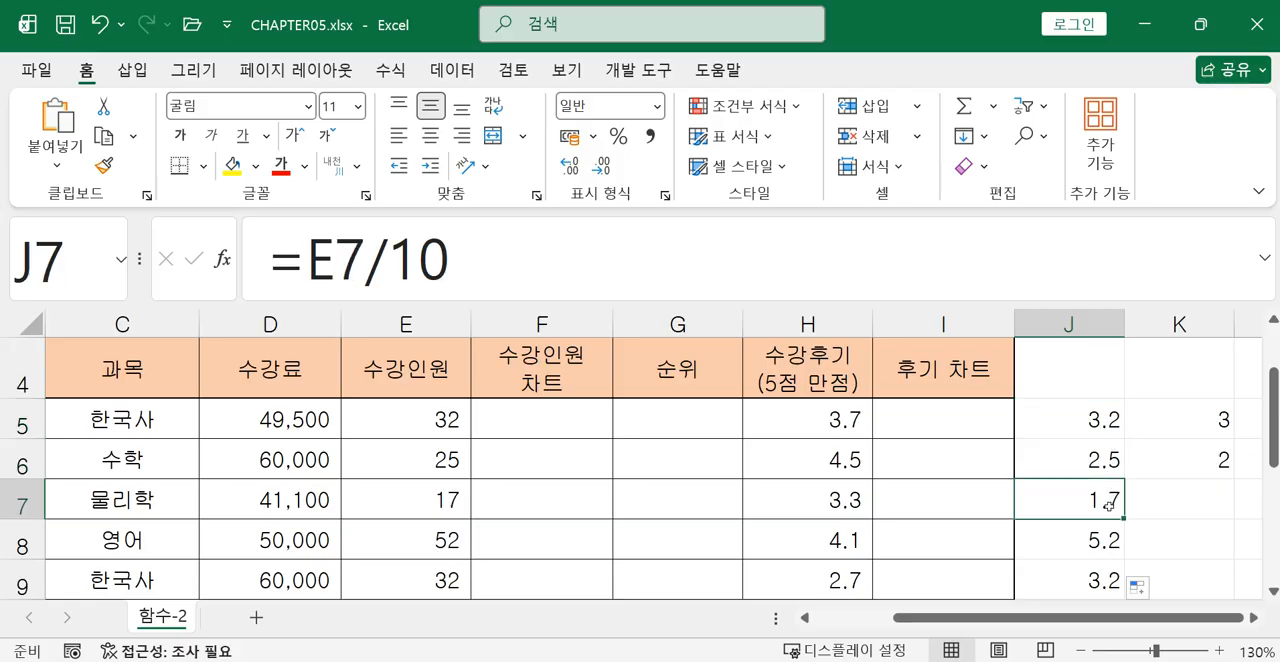
Fill the INT formula from K6 down to K12 beside the division results.
click(1208, 467)
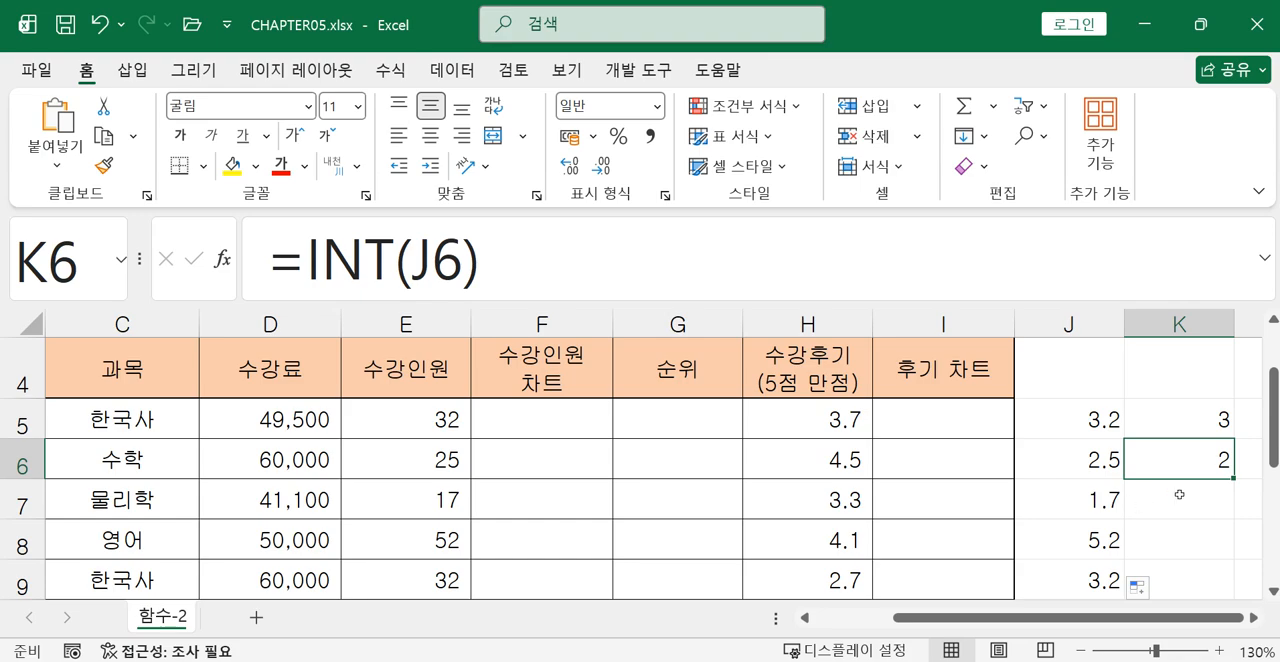
drag(1234, 478, 1215, 502)
scroll(1200, 548, up, 1)
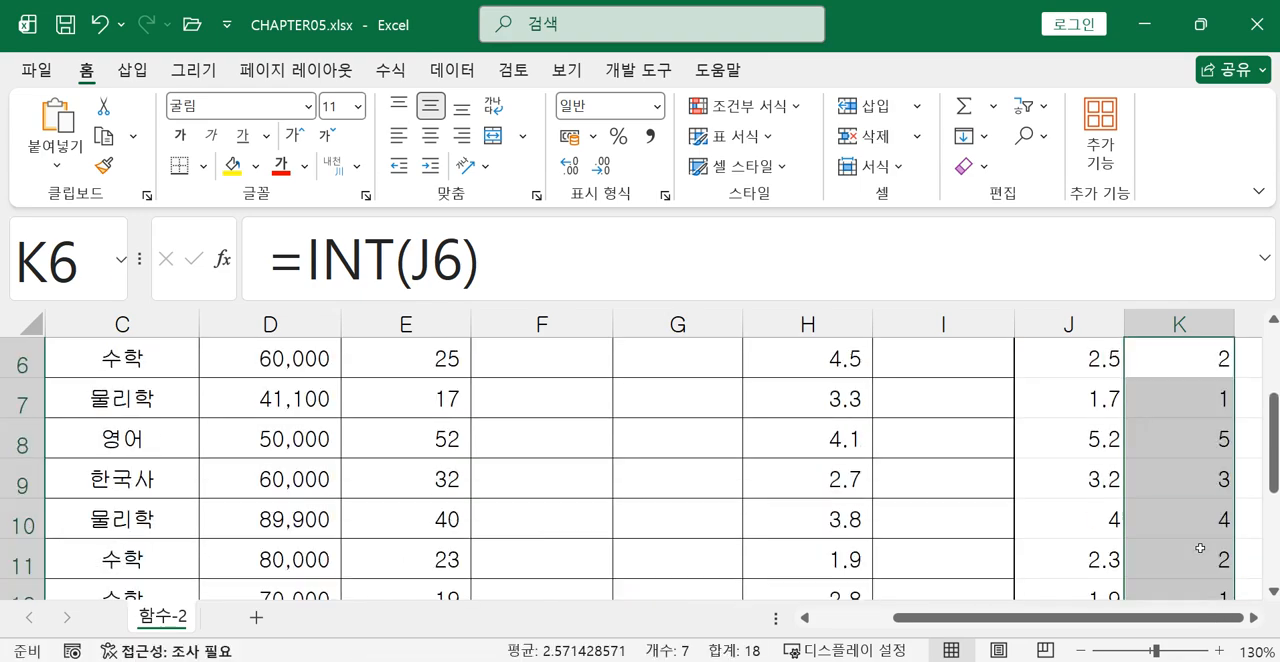
scroll(1202, 420, up, 1)
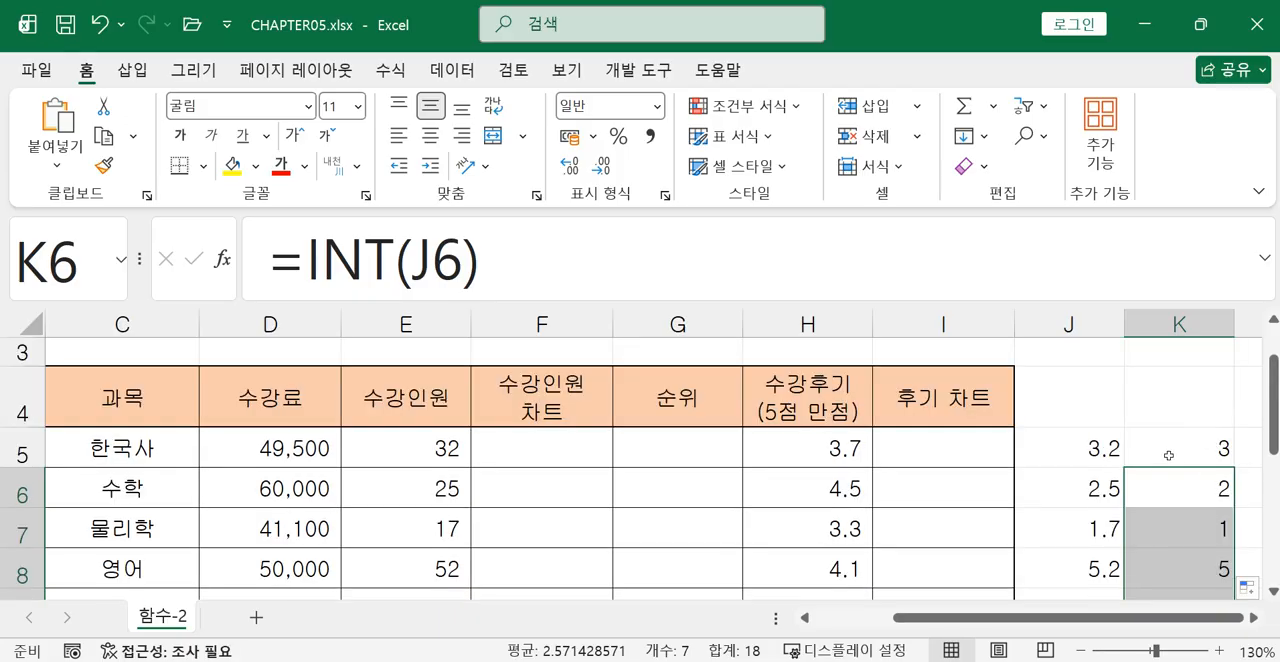
Clear all the trial division and INT formulas from the range J5:K12.
drag(1168, 455, 1211, 451)
scroll(507, 567, up, 3)
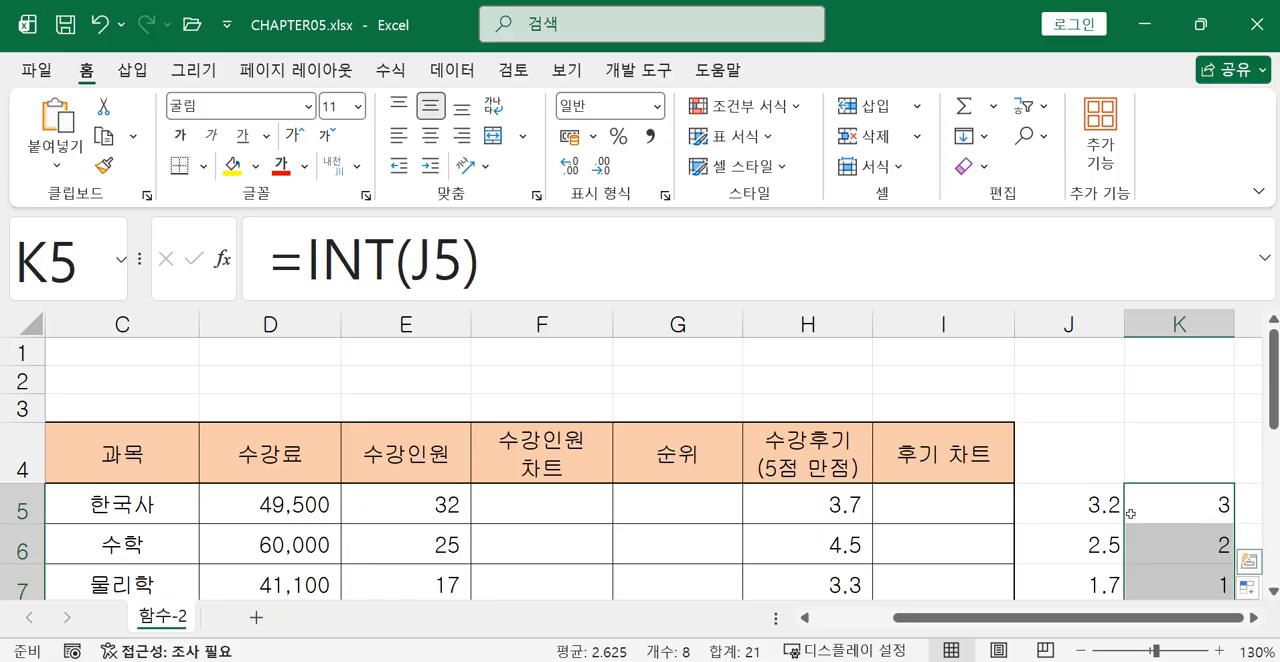
drag(1085, 505, 1150, 527)
key(Delete)
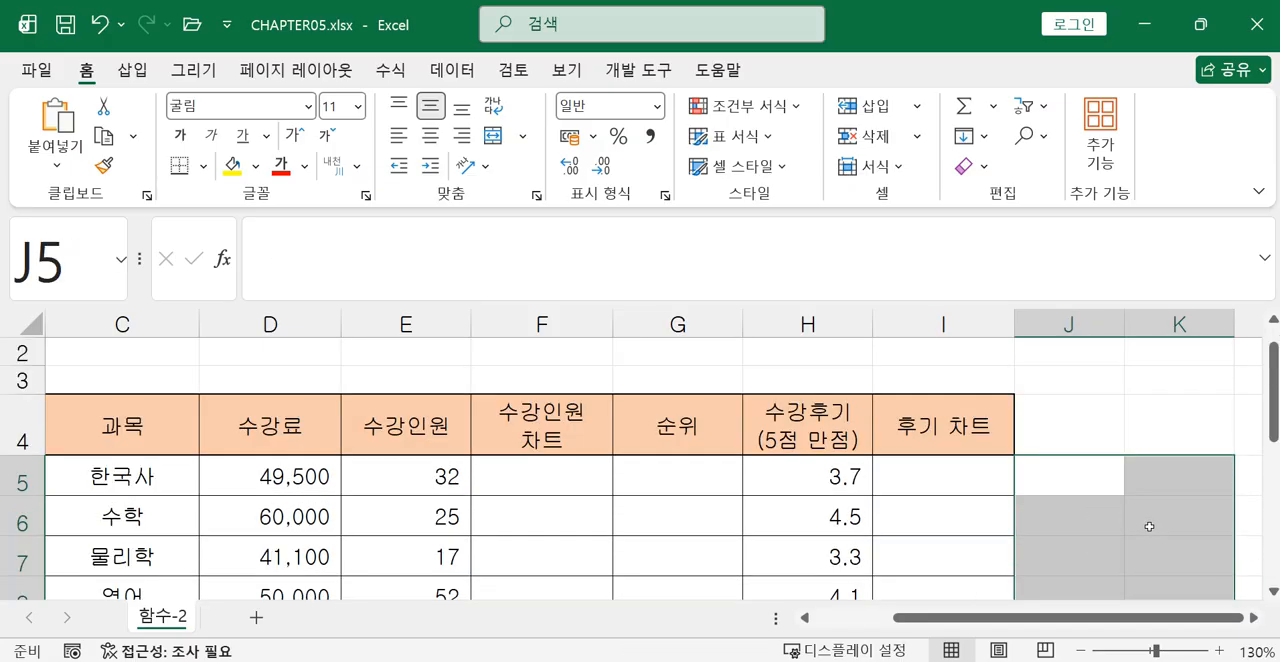
Enter the formula =INT(E5/10) in cell F5, combining the division and integer conversion for the first 수강인원 value.
click(527, 479)
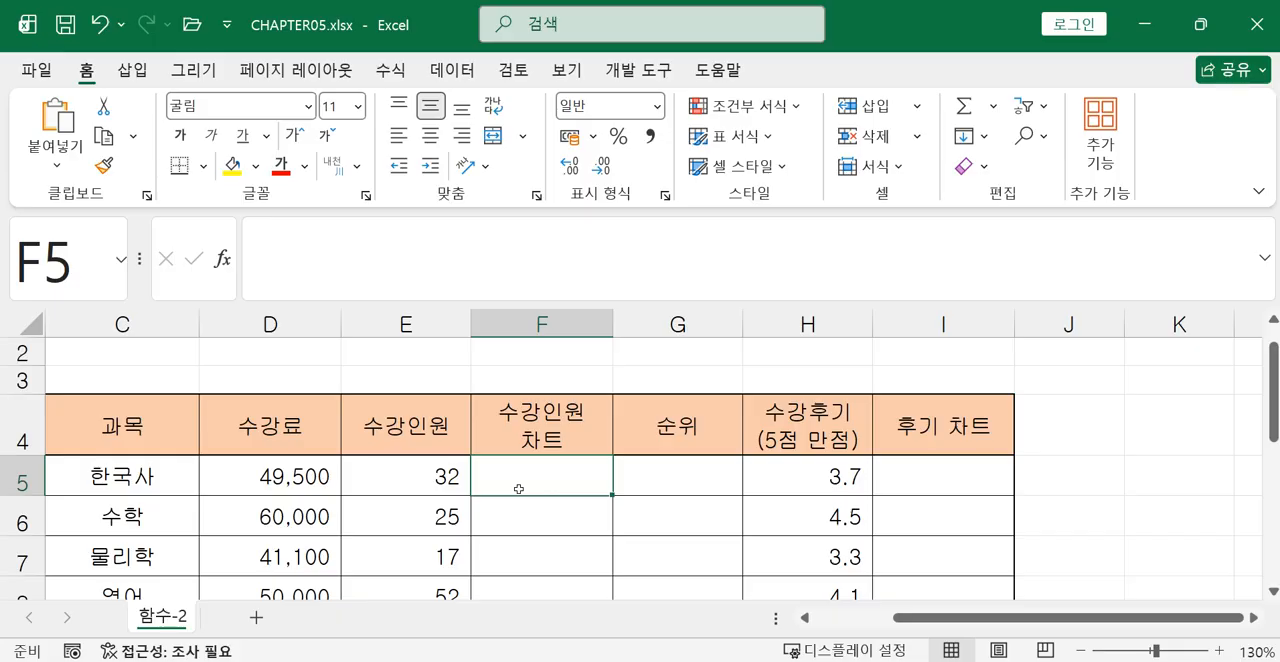
text(=in)
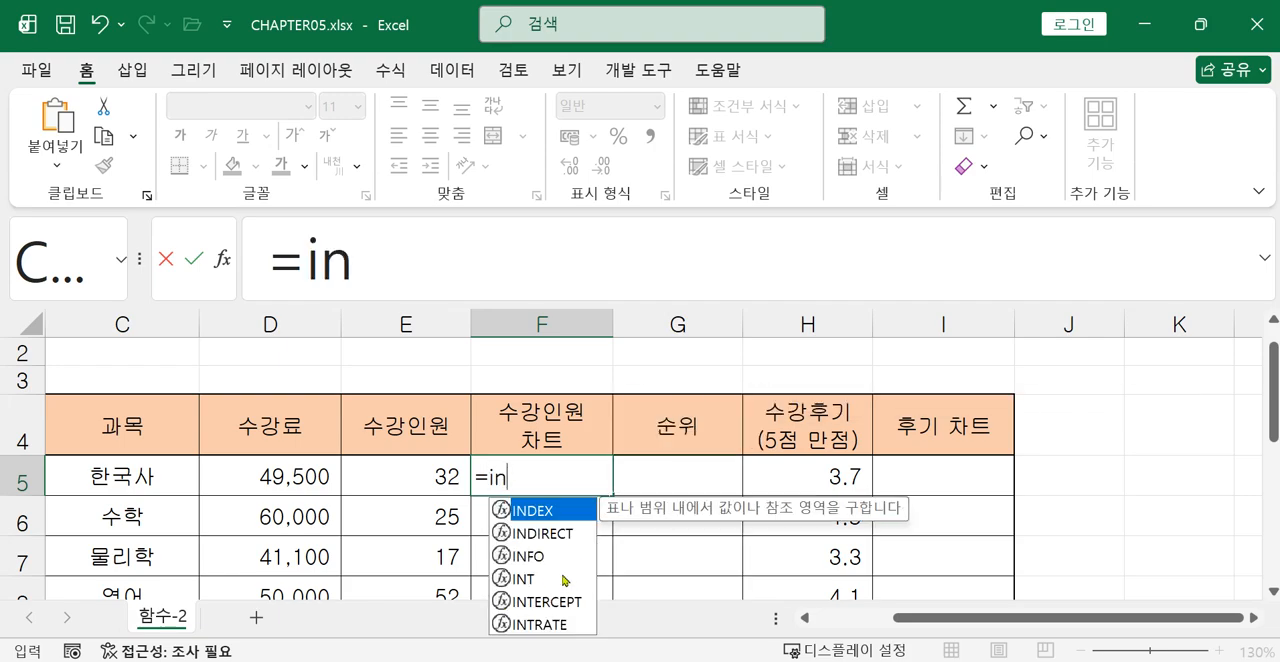
double_click(565, 579)
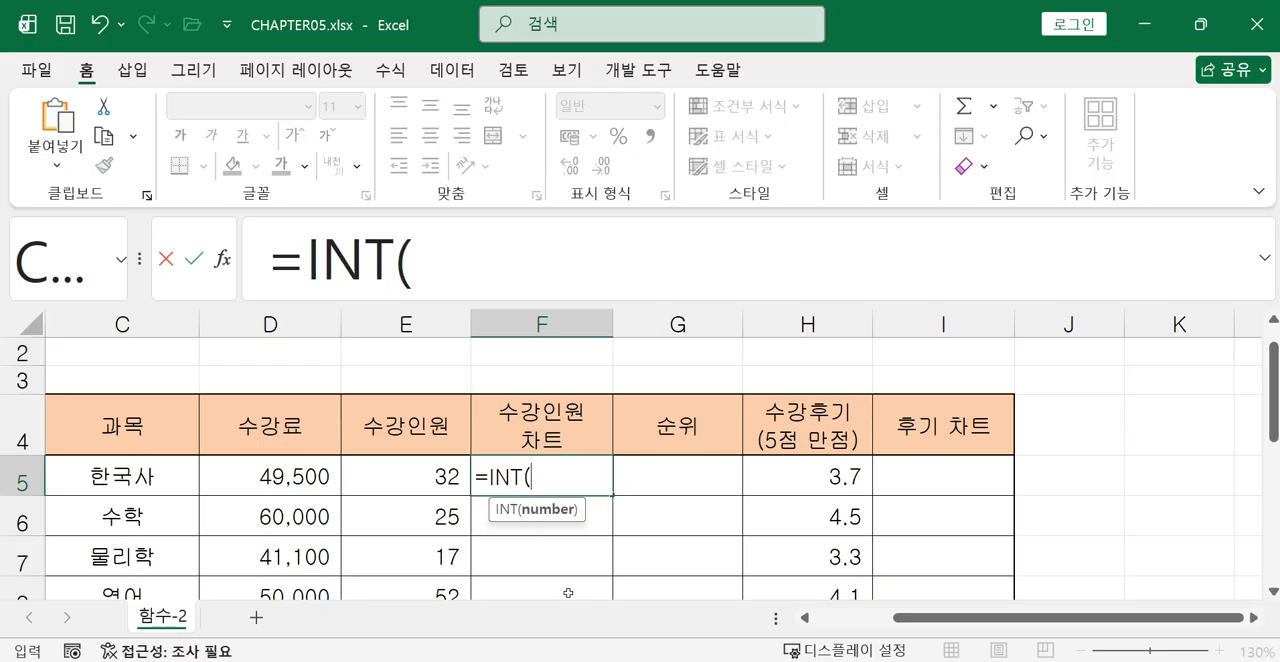
click(441, 477)
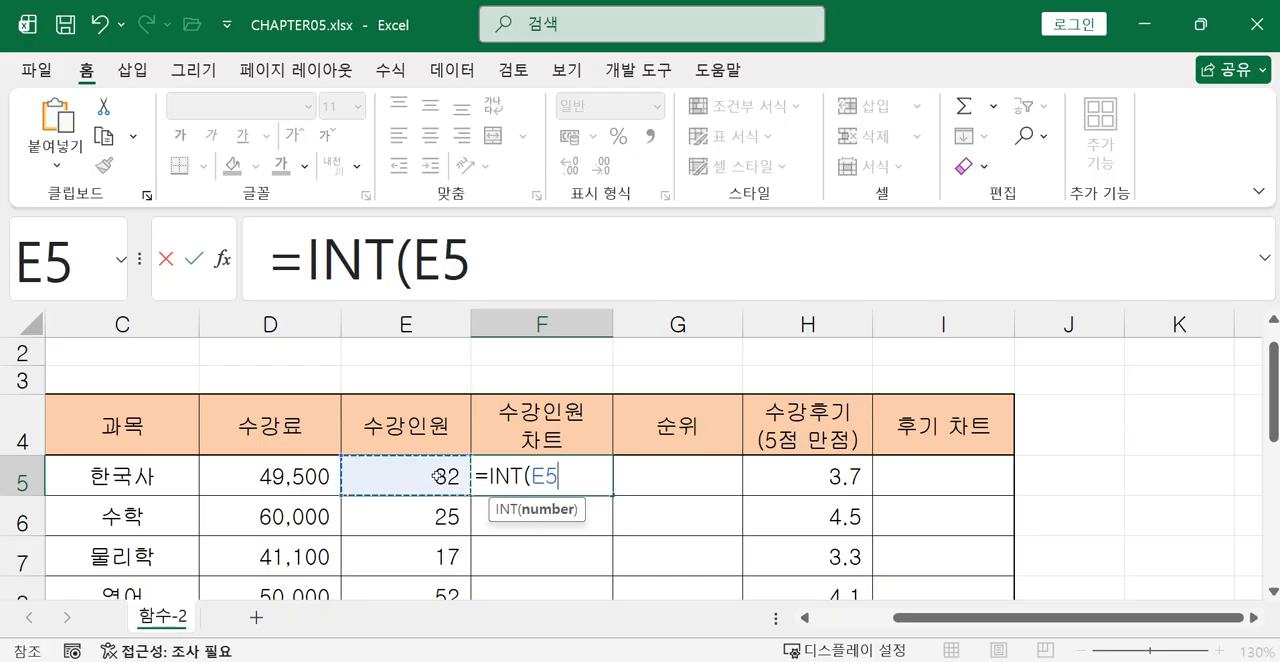
text(/10)
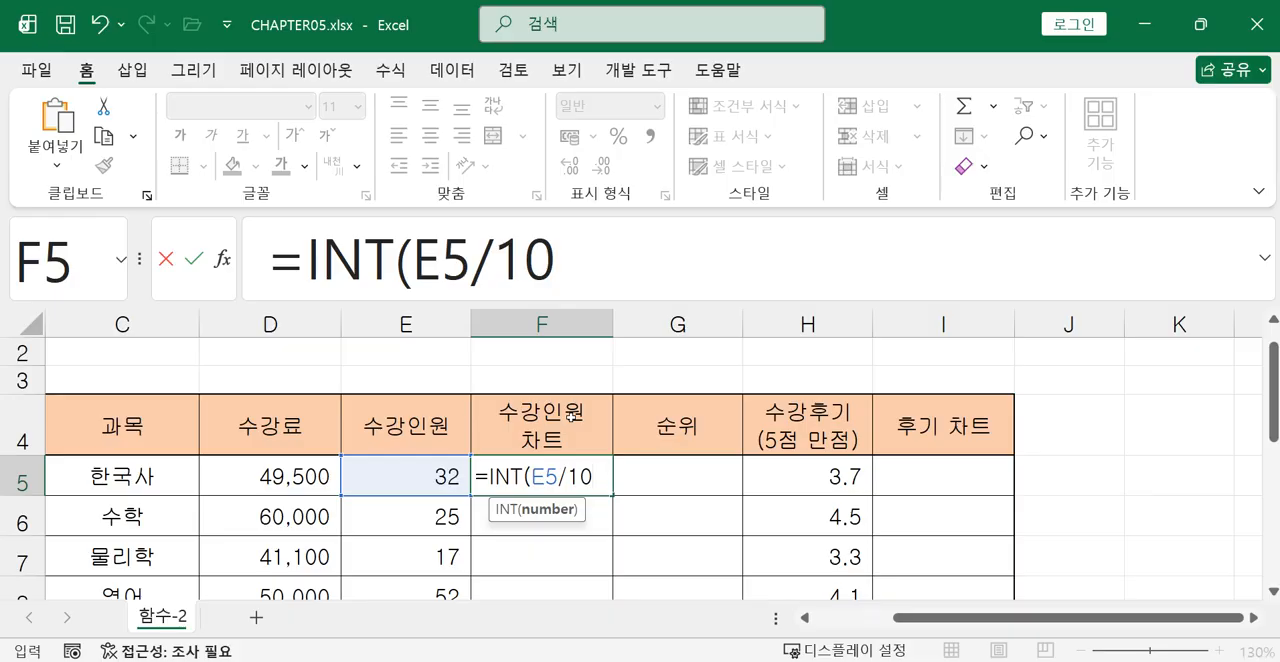
text())
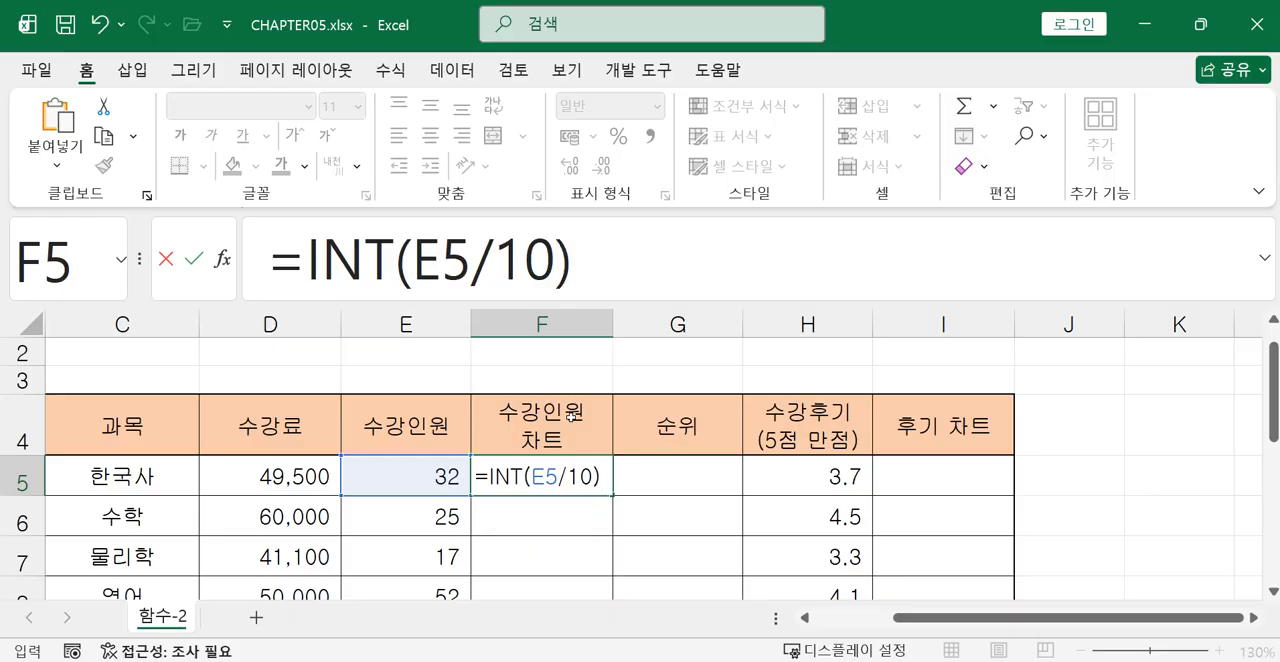
key(Return)
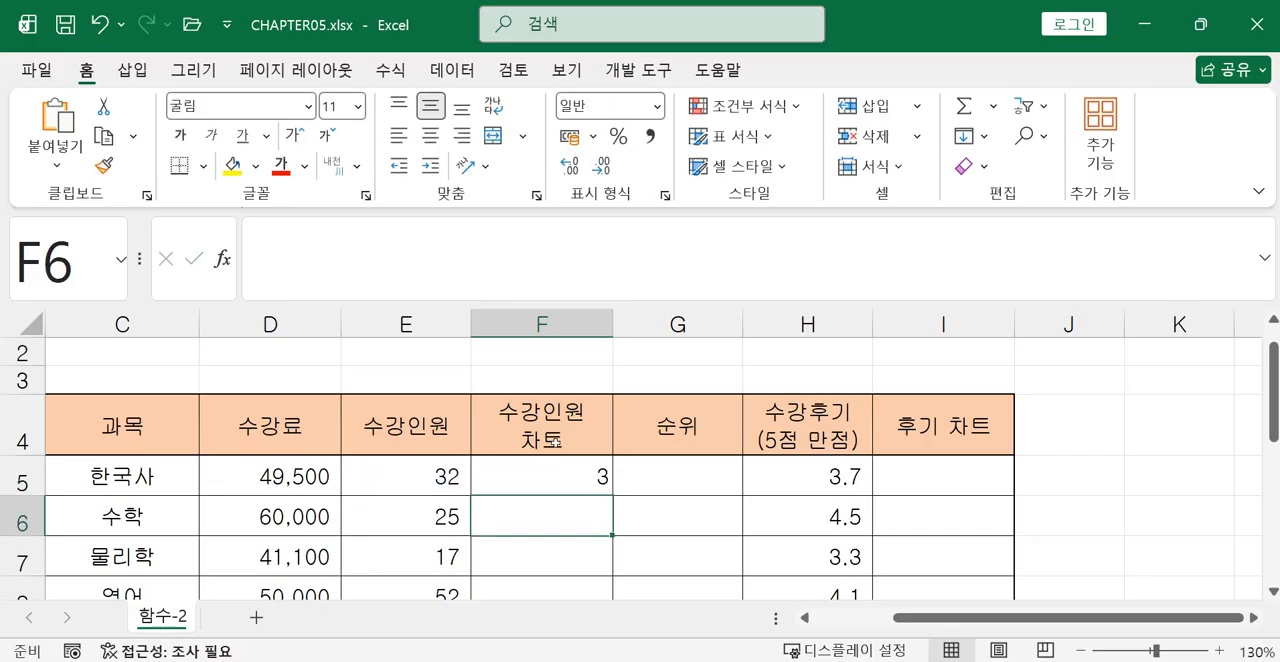
Fill the =INT(E5/10) formula from F5 down the 수강인원 차트 column to F12.
click(567, 464)
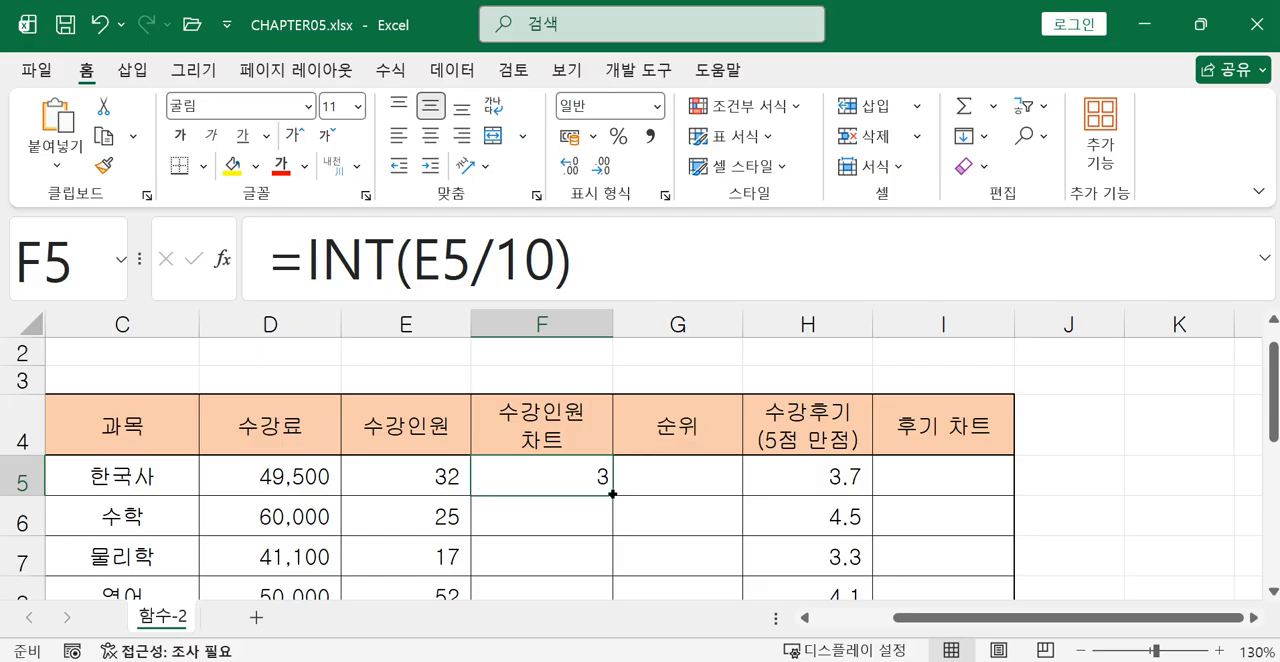
drag(612, 494, 600, 545)
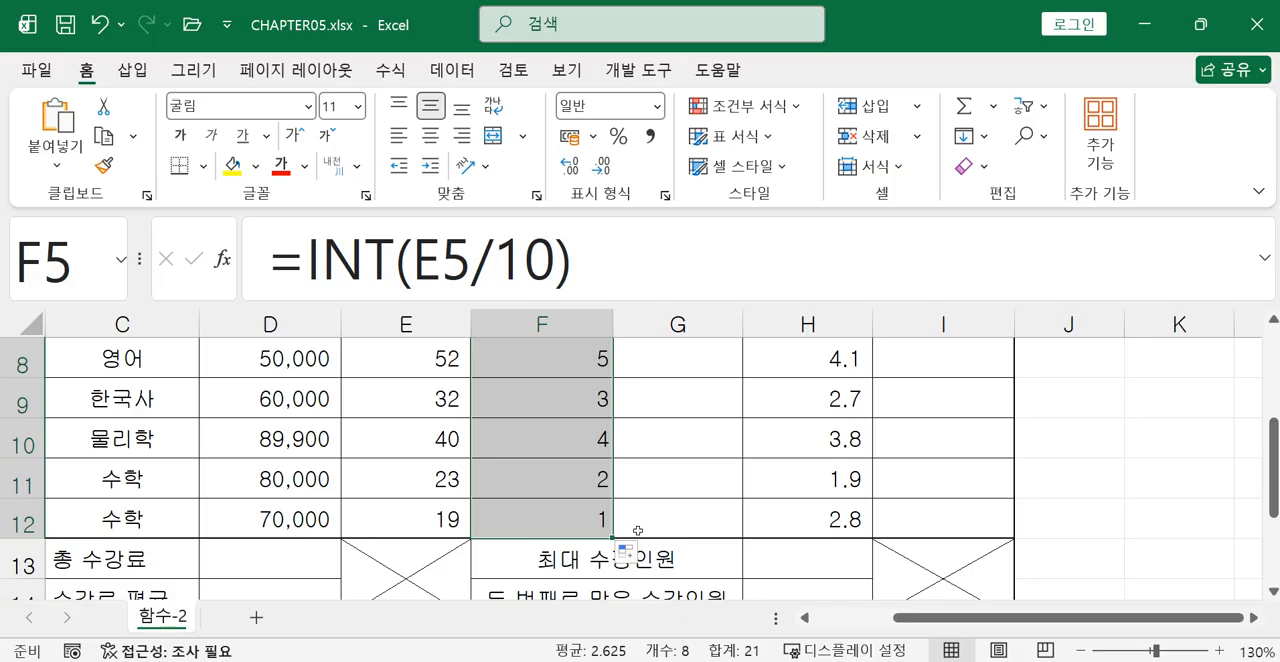
scroll(637, 531, up, 1)
scroll(600, 432, up, 1)
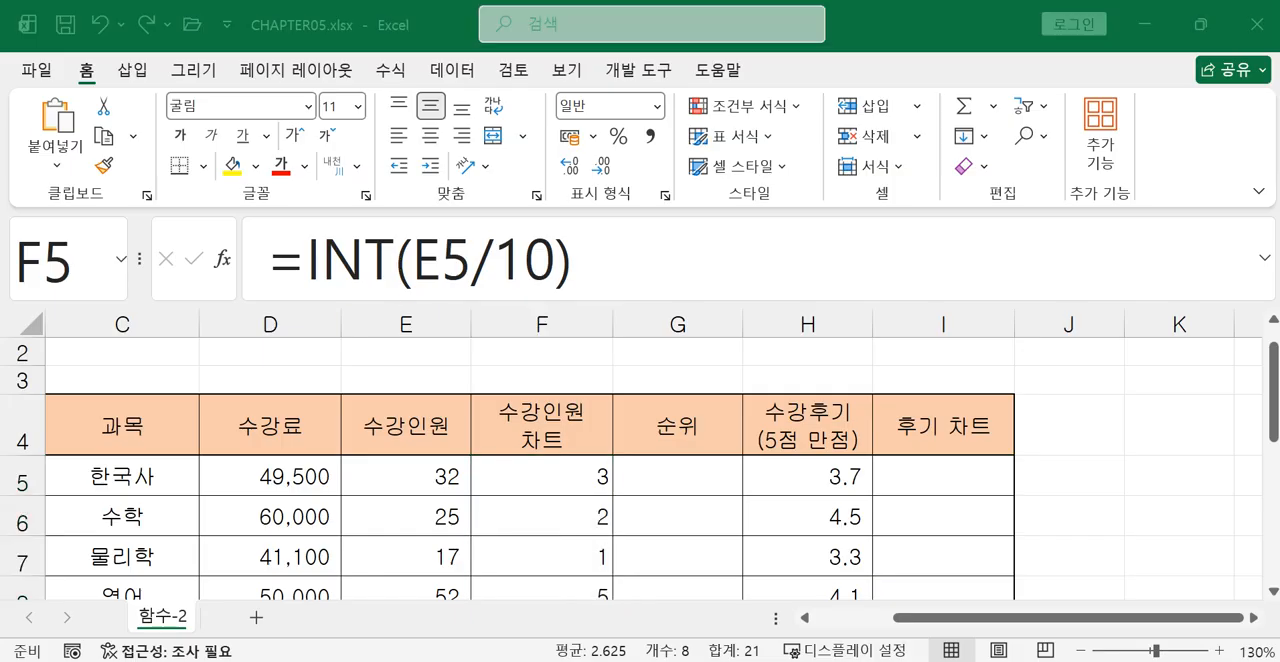
Clear the trial INT formulas from F5:F12 in the 수강인원 차트 column.
click(574, 482)
click(571, 485)
drag(571, 485, 578, 520)
key(Delete)
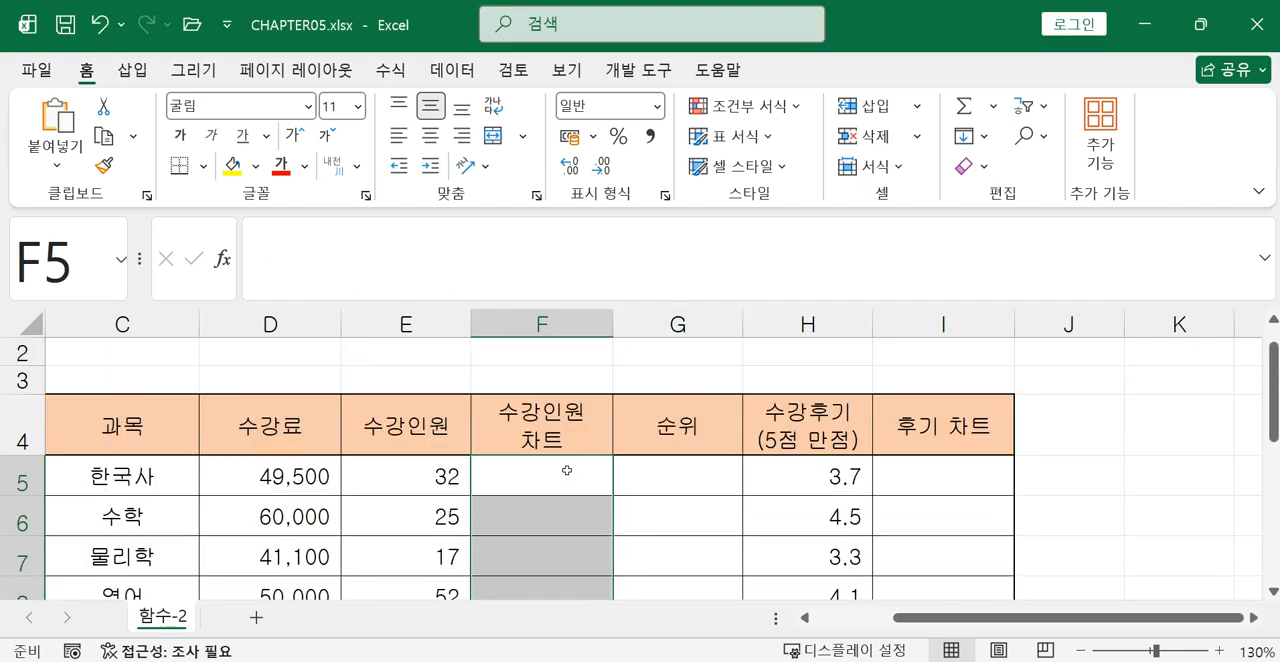
Start a CHOOSE formula in cell F5 of the 수강인원 차트 column.
click(578, 482)
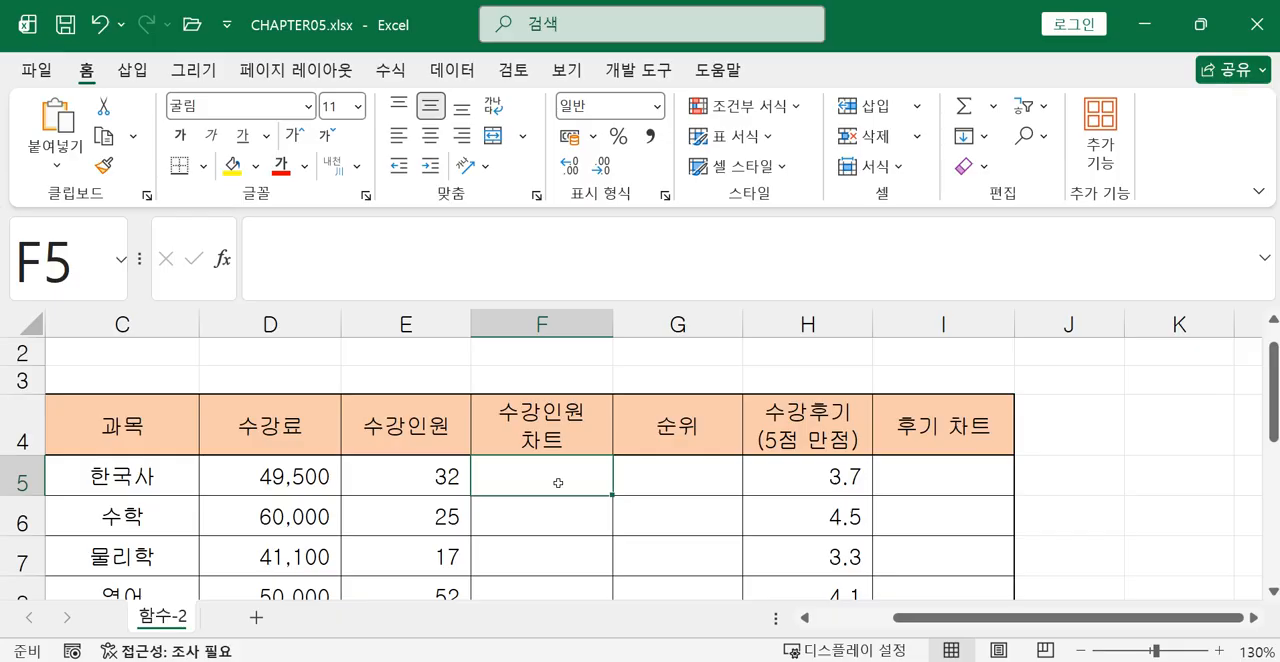
click(534, 260)
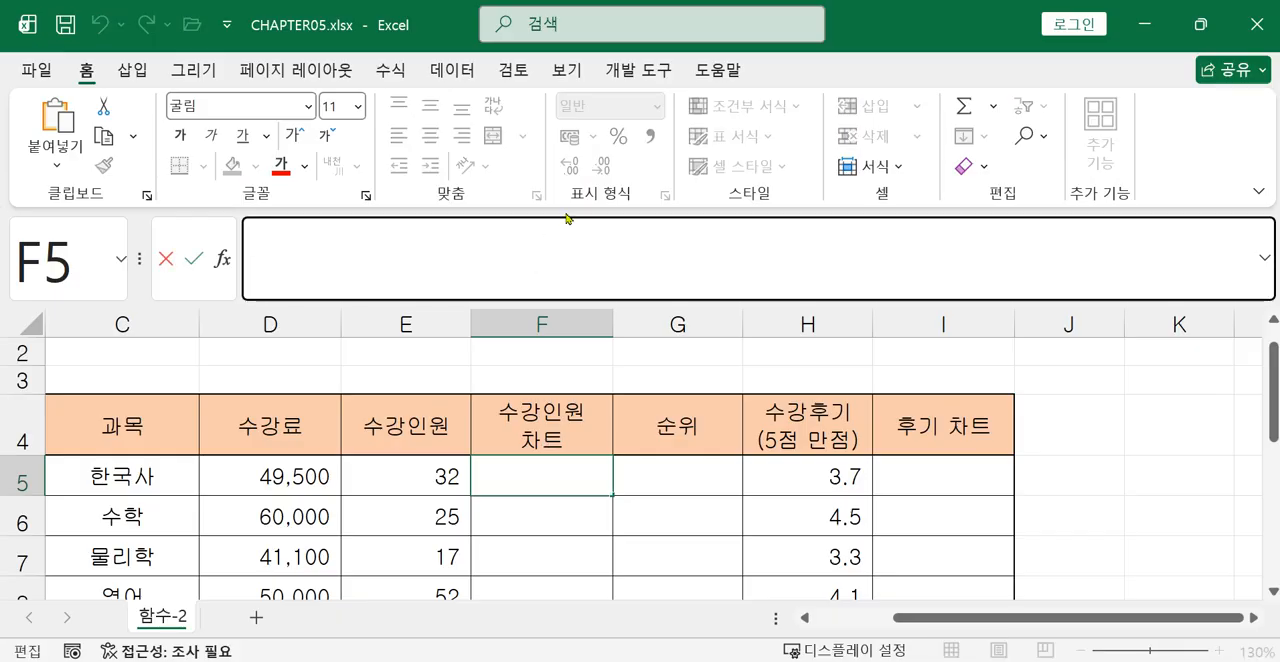
text(=)
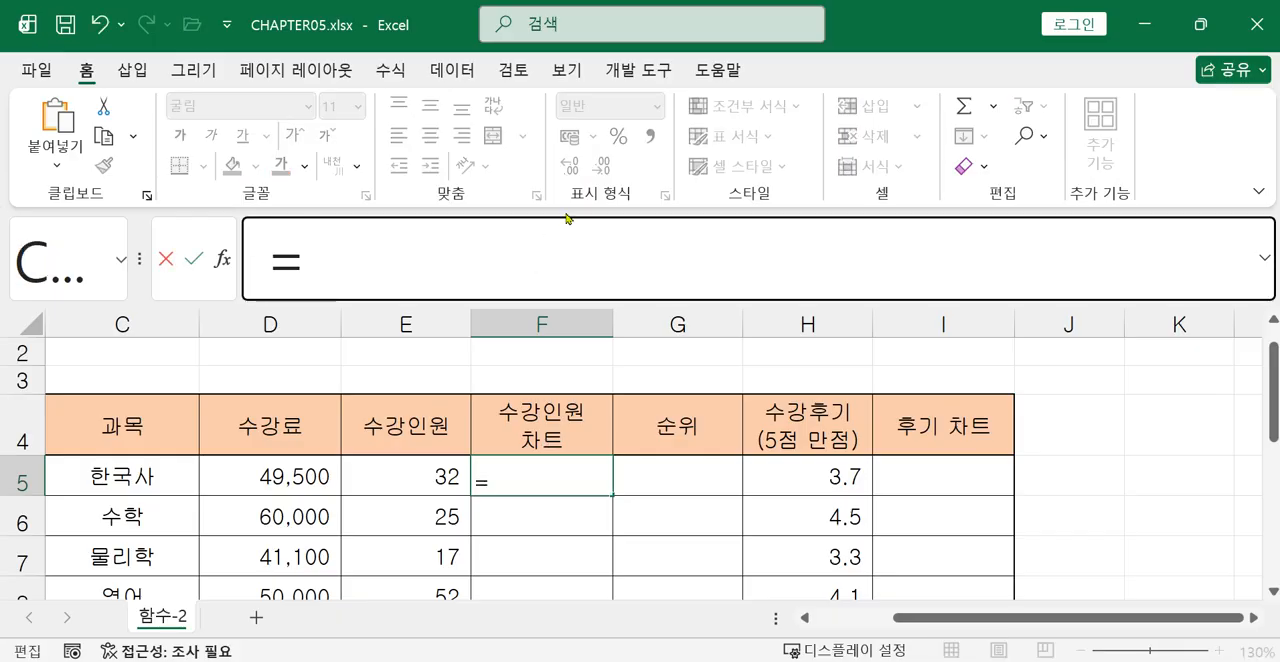
text(c)
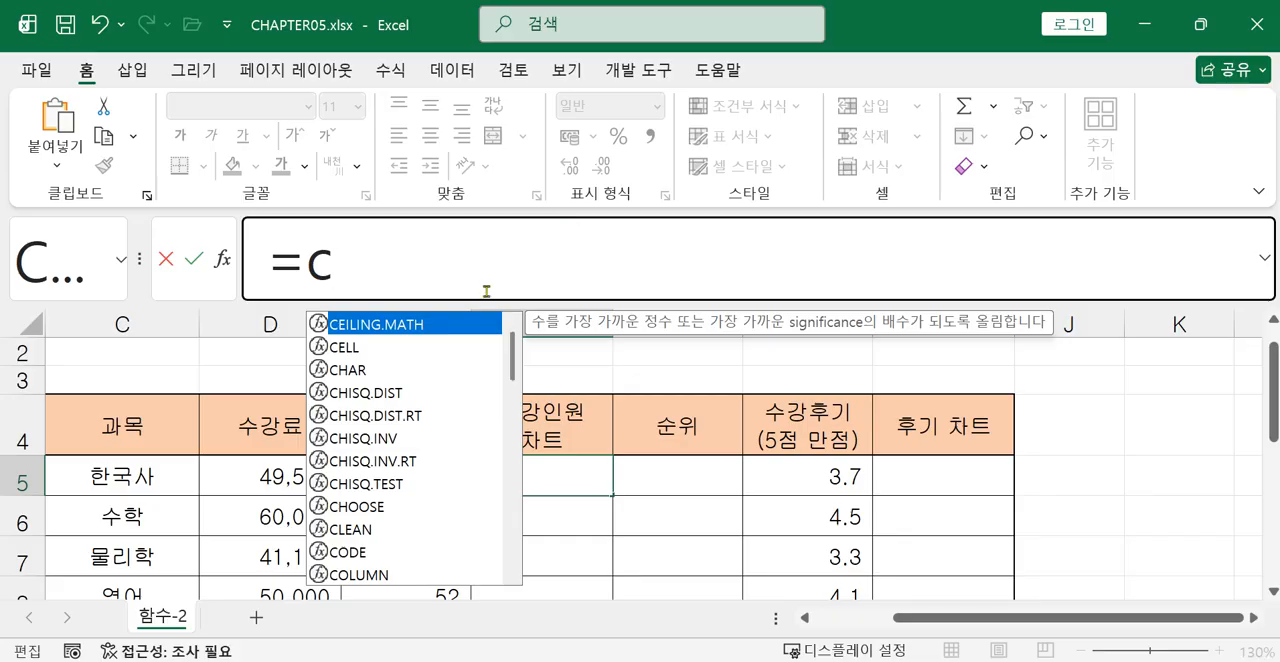
double_click(362, 506)
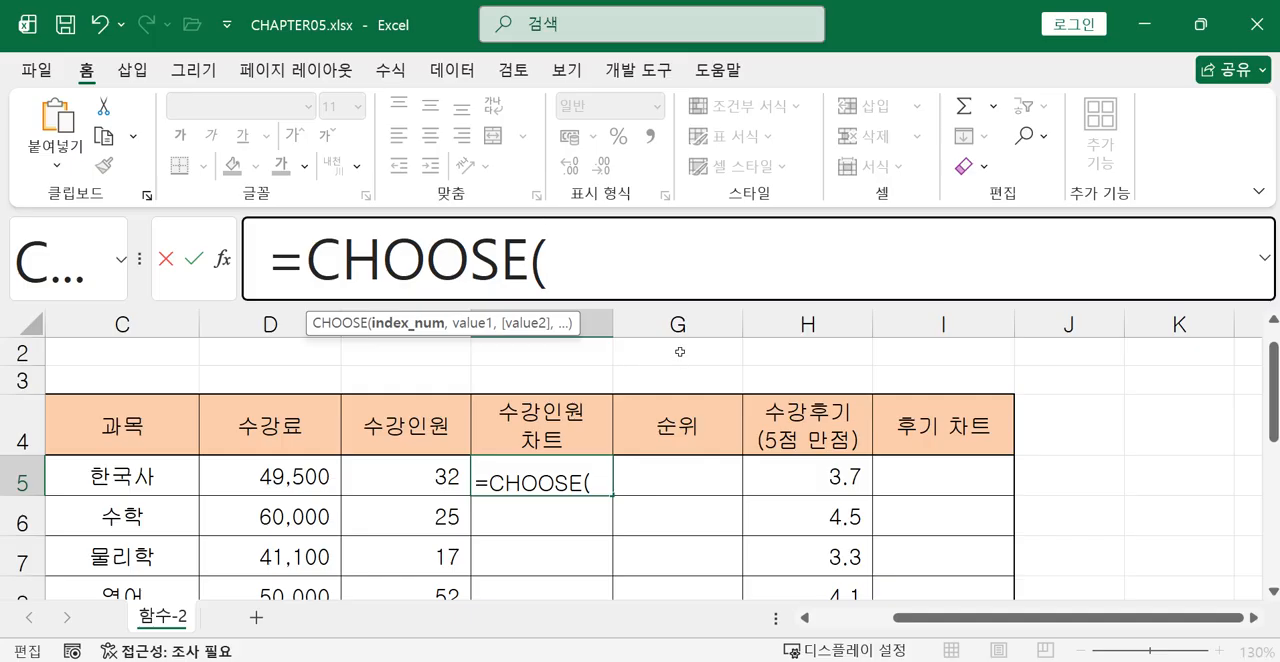
Nest INT(E5/10) as the index number of the CHOOSE formula, ready for the first value.
text(in)
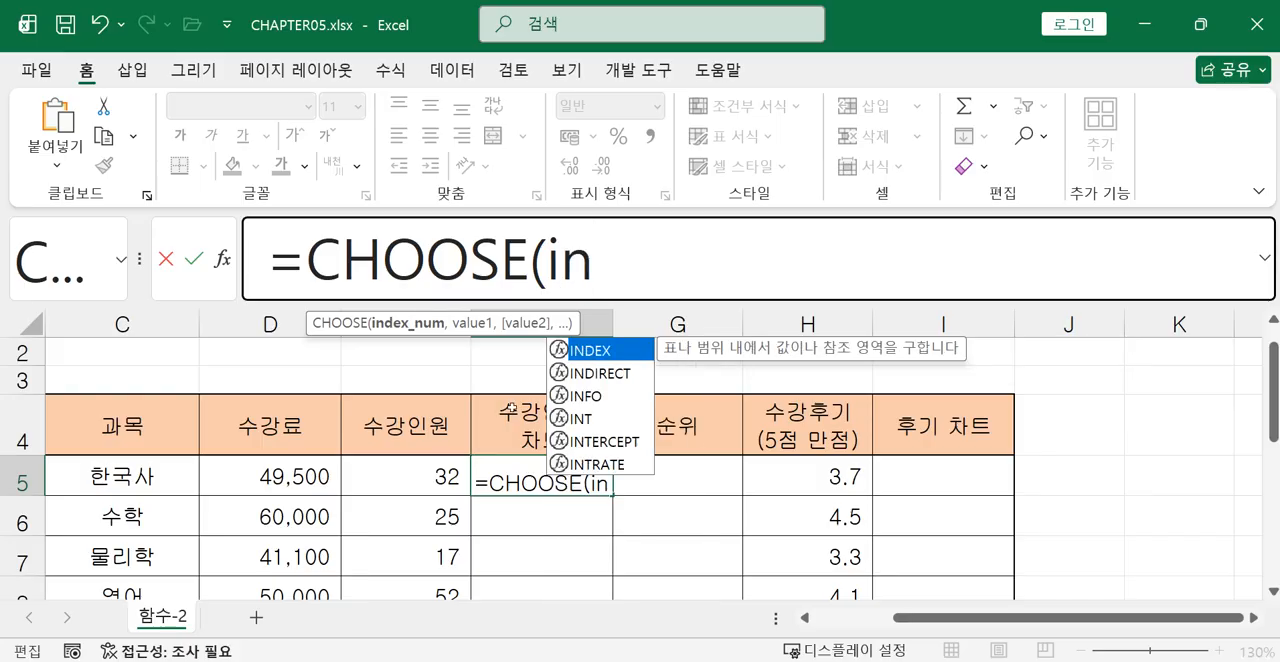
double_click(606, 419)
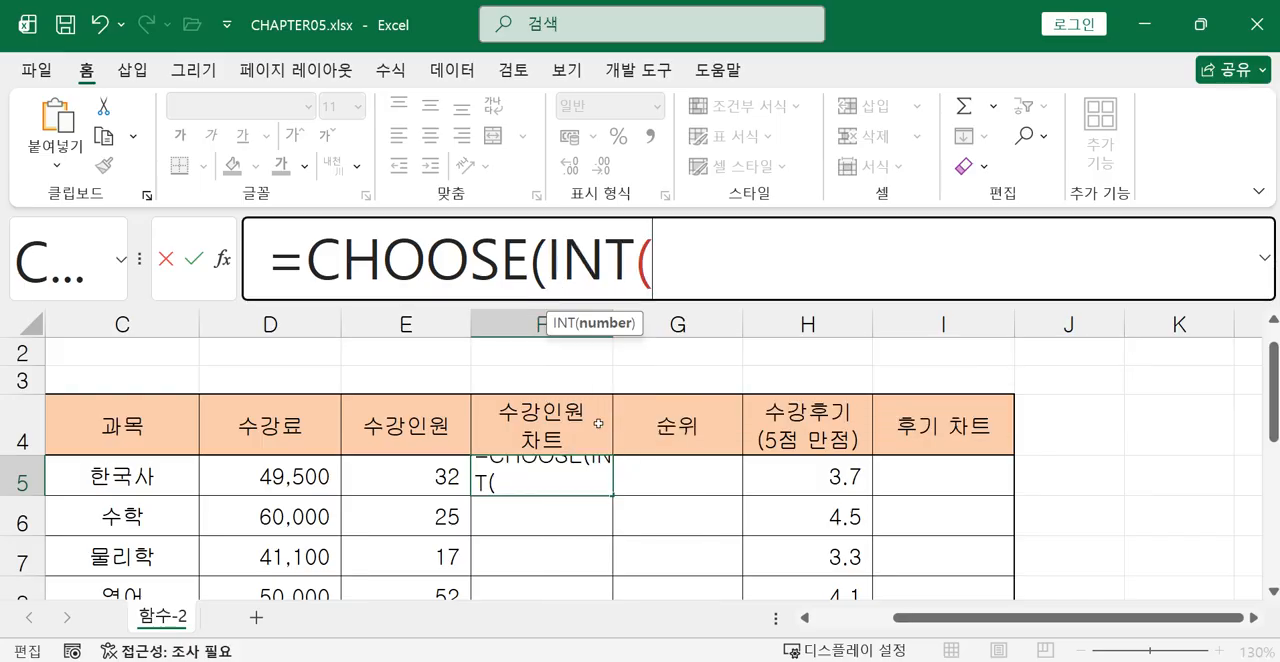
click(421, 478)
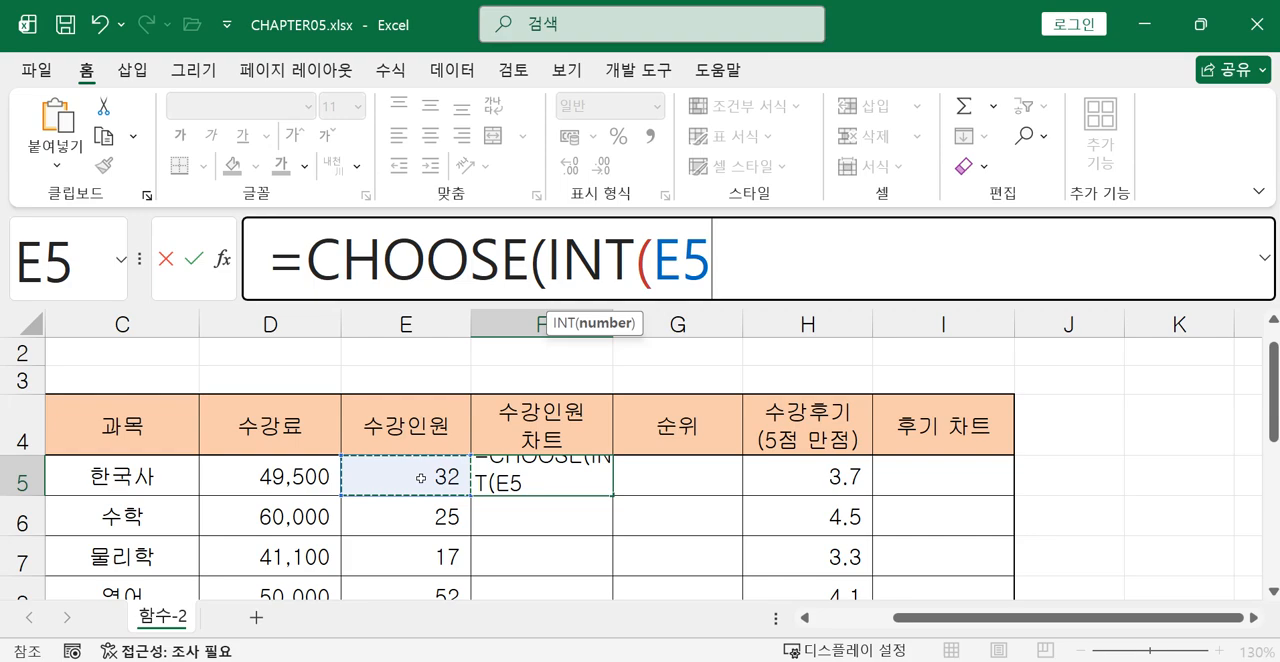
text(/)
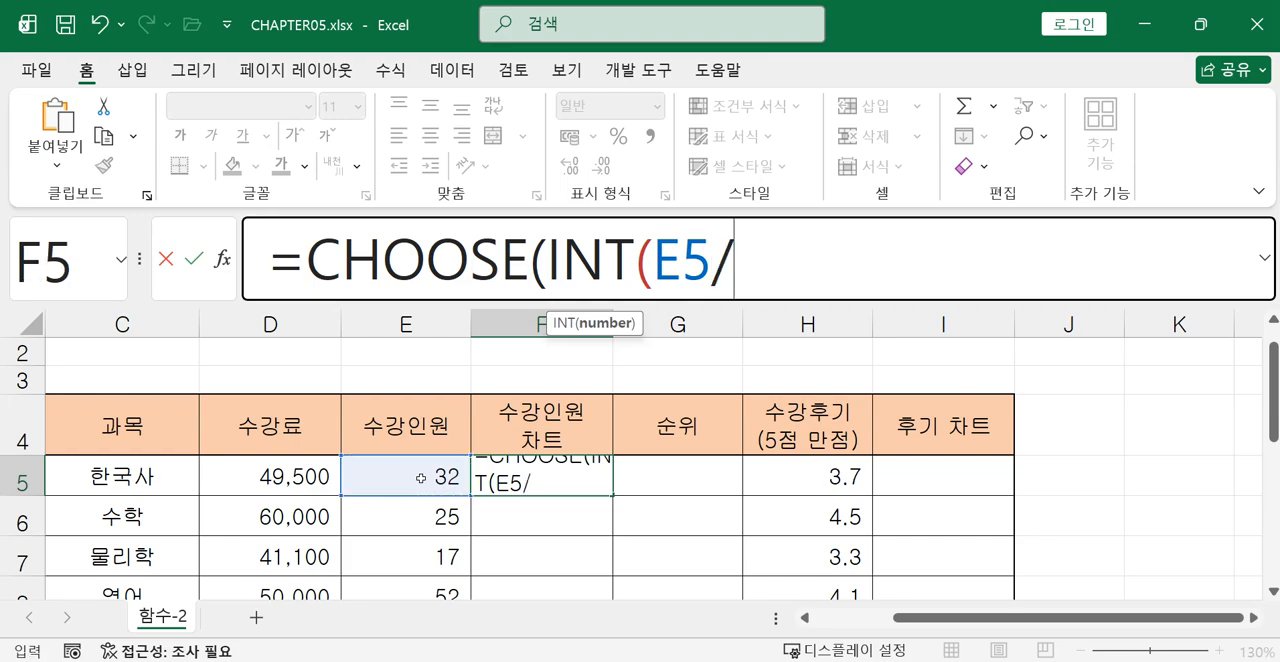
text(10),)
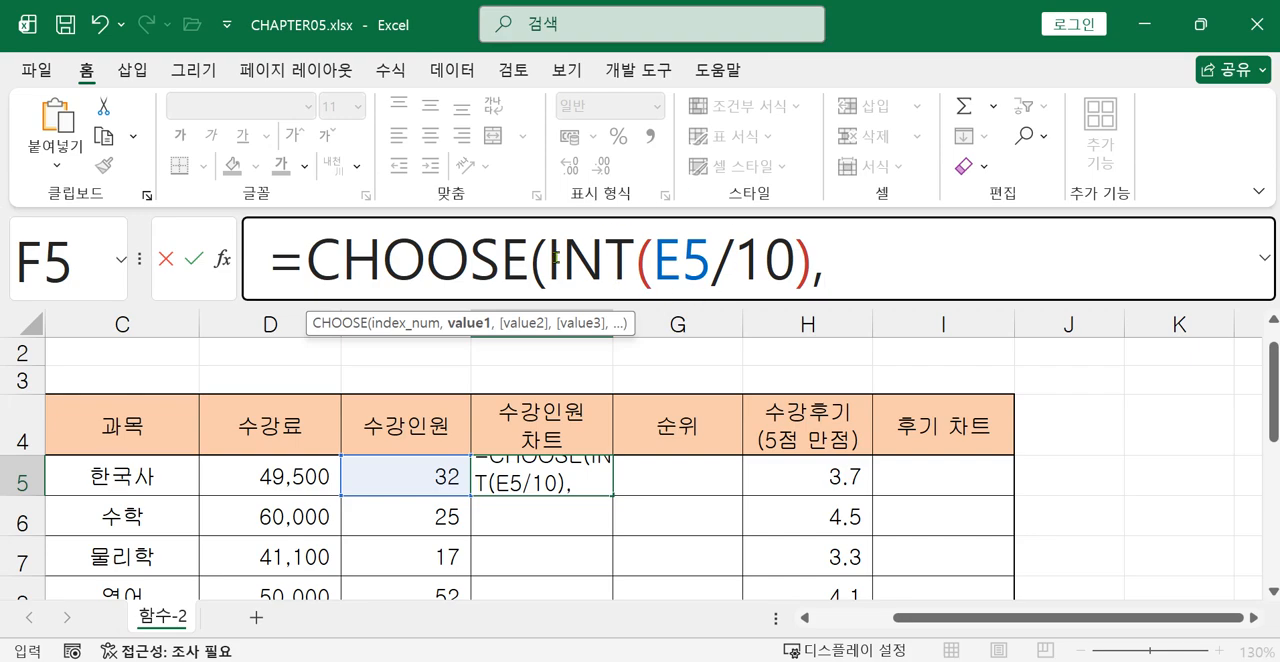
Expand the formula bar and add "★" as the first CHOOSE value, using the Hanja symbol list for ㅁ.
drag(553, 257, 812, 262)
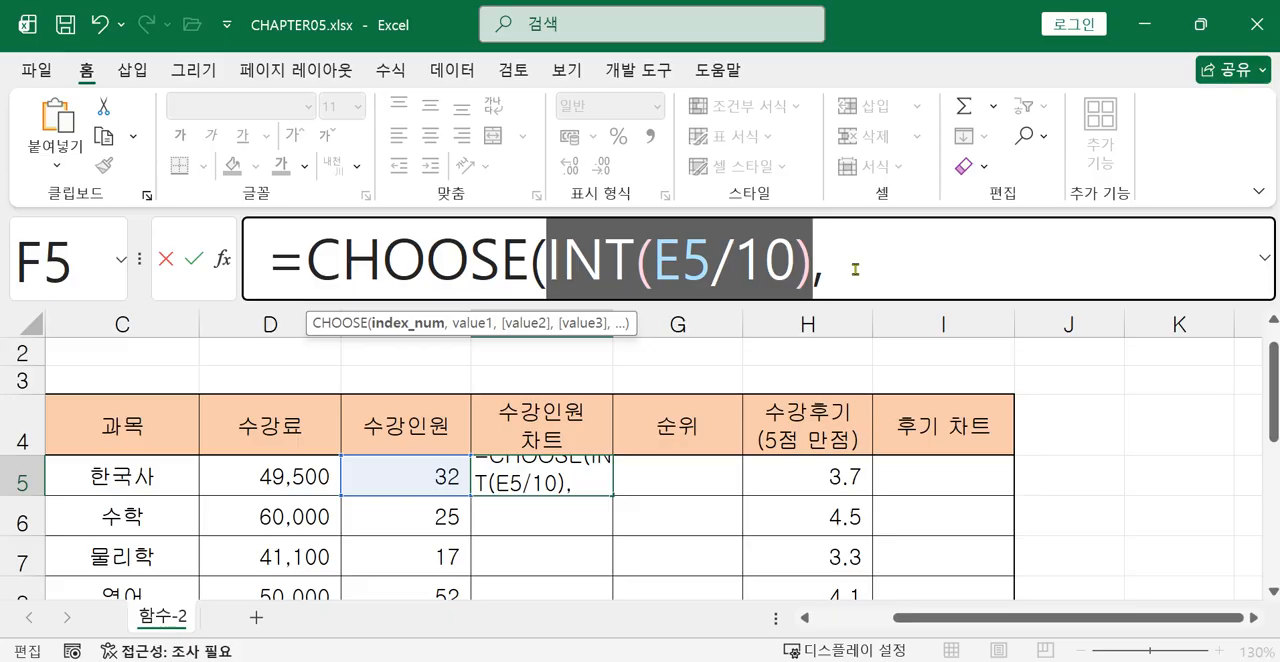
click(1265, 258)
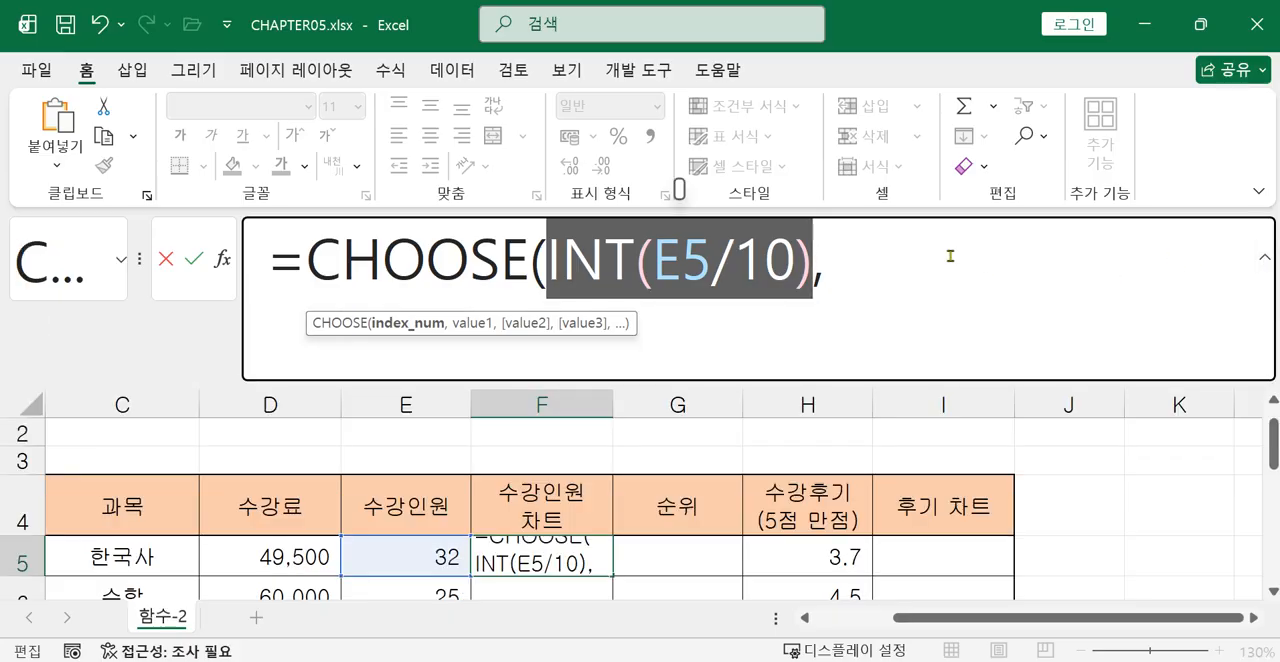
click(948, 254)
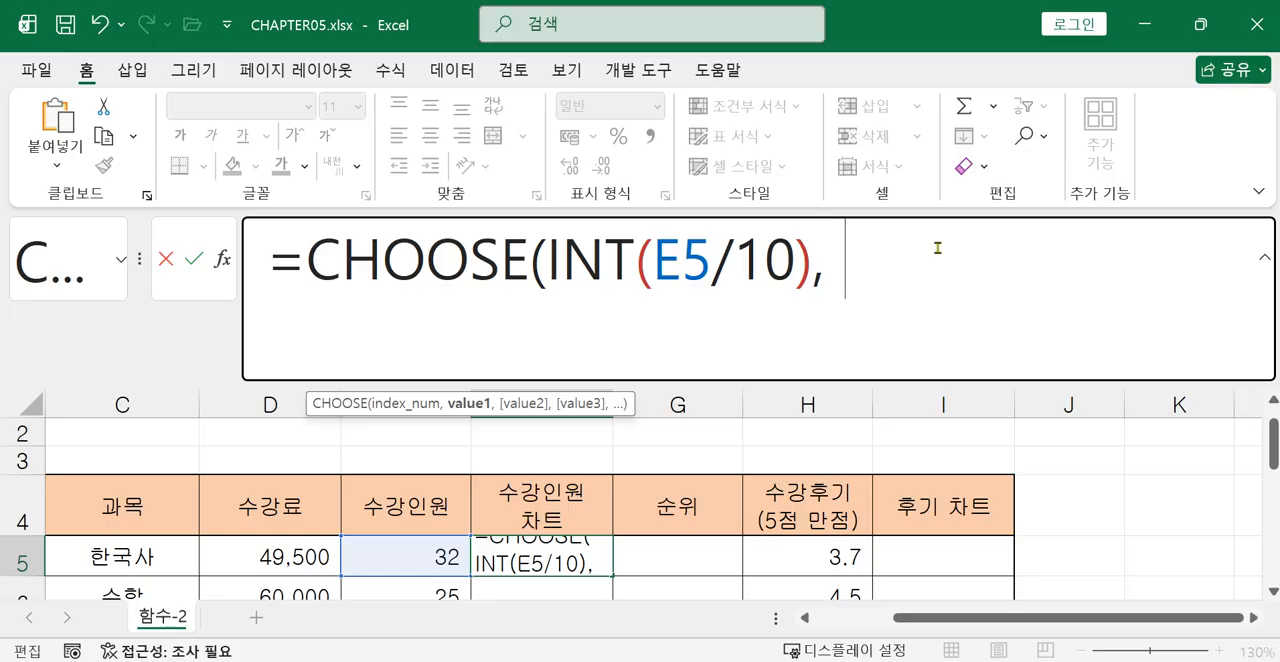
text("a)
key(BackSpace)
key(Hangul)
text(ㅁ)
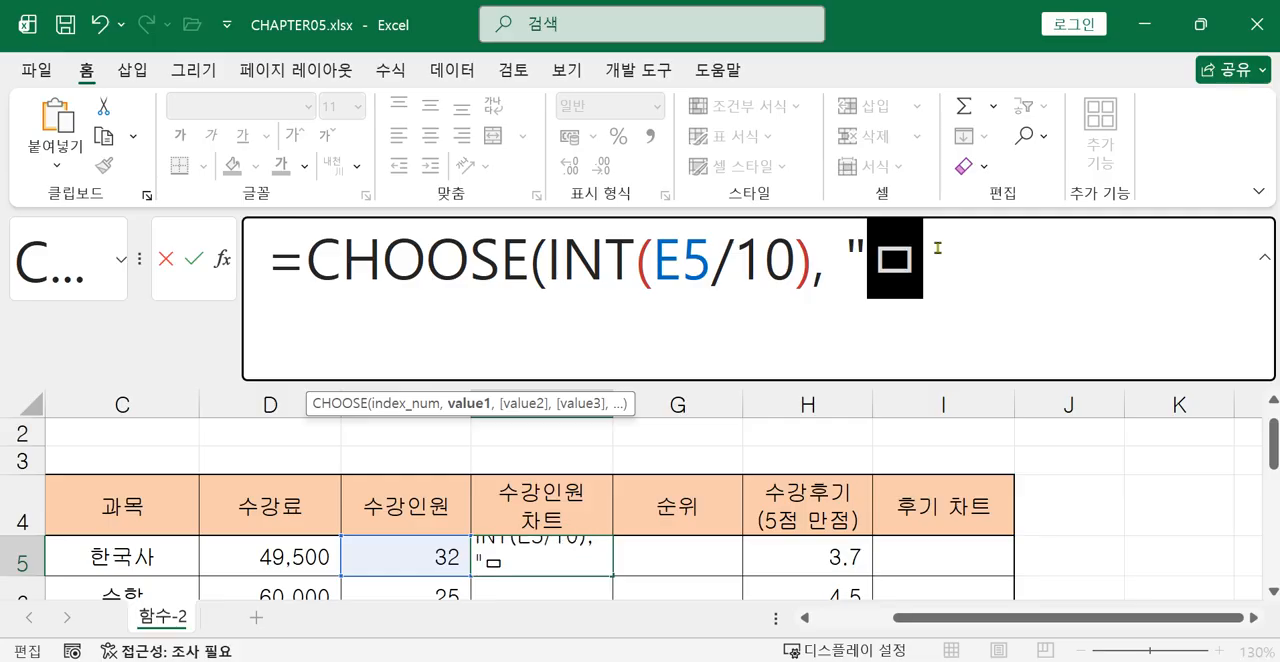
key(Hangul_Hanja)
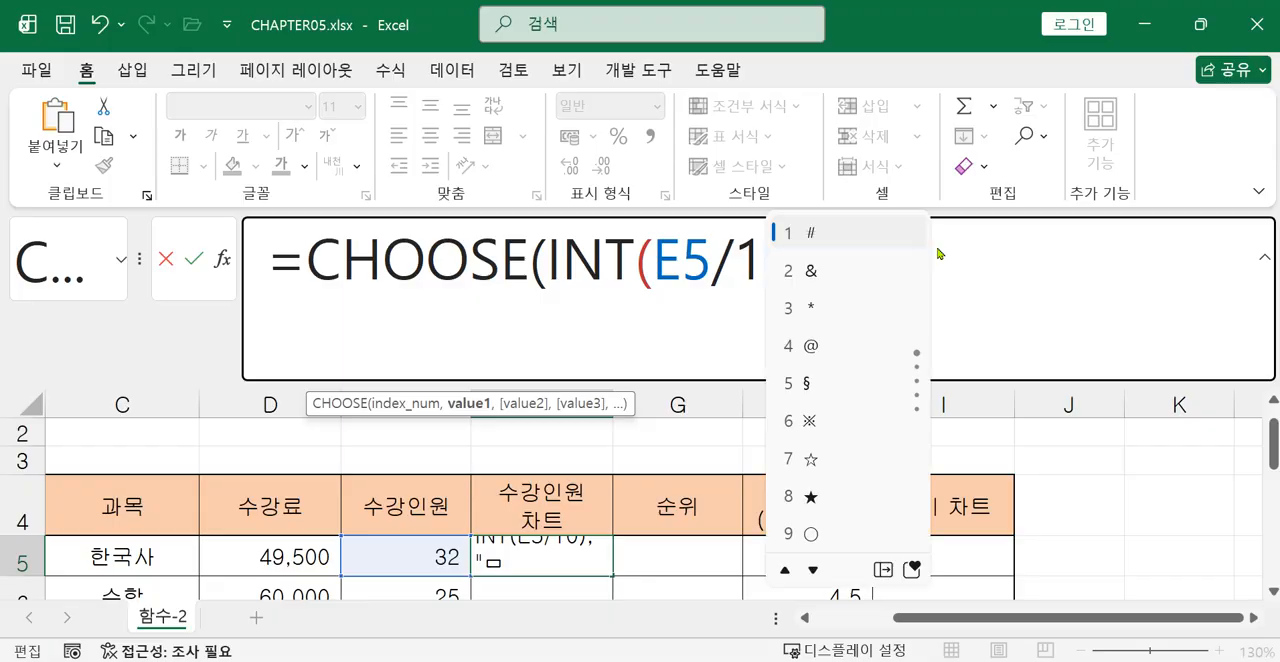
click(811, 497)
text(",)
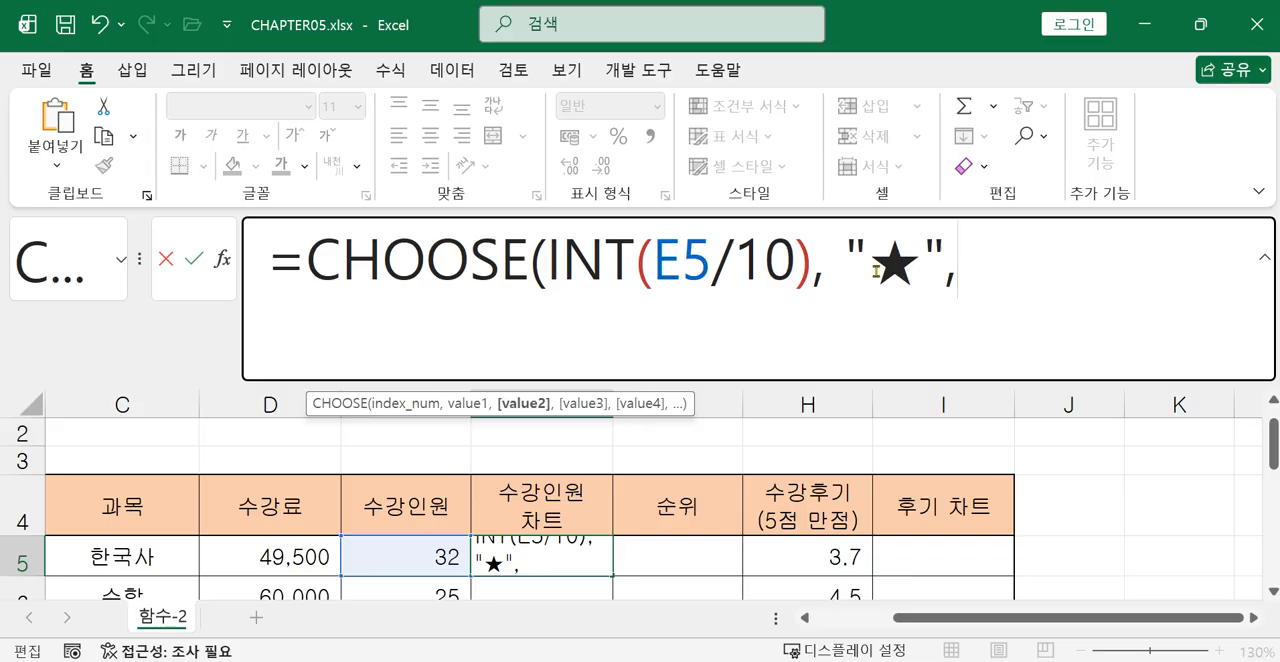
Copy the ★ character from the first value of the CHOOSE formula.
double_click(886, 270)
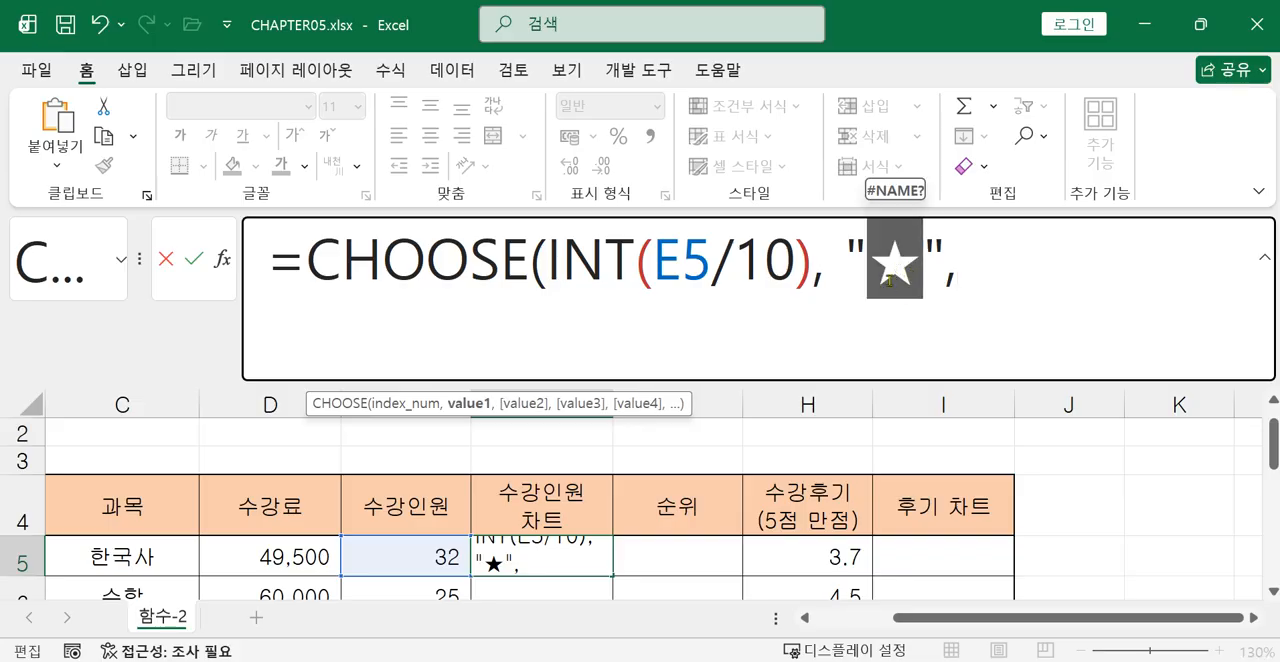
click(895, 270)
double_click(897, 270)
right_click(891, 271)
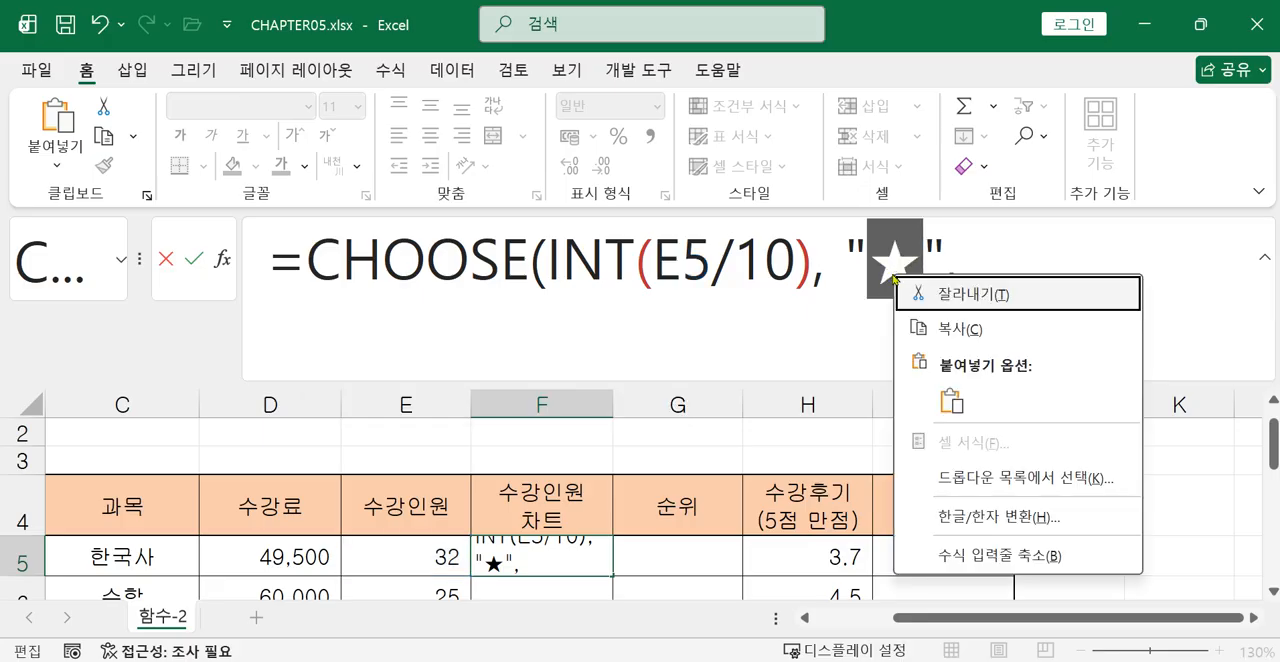
click(947, 334)
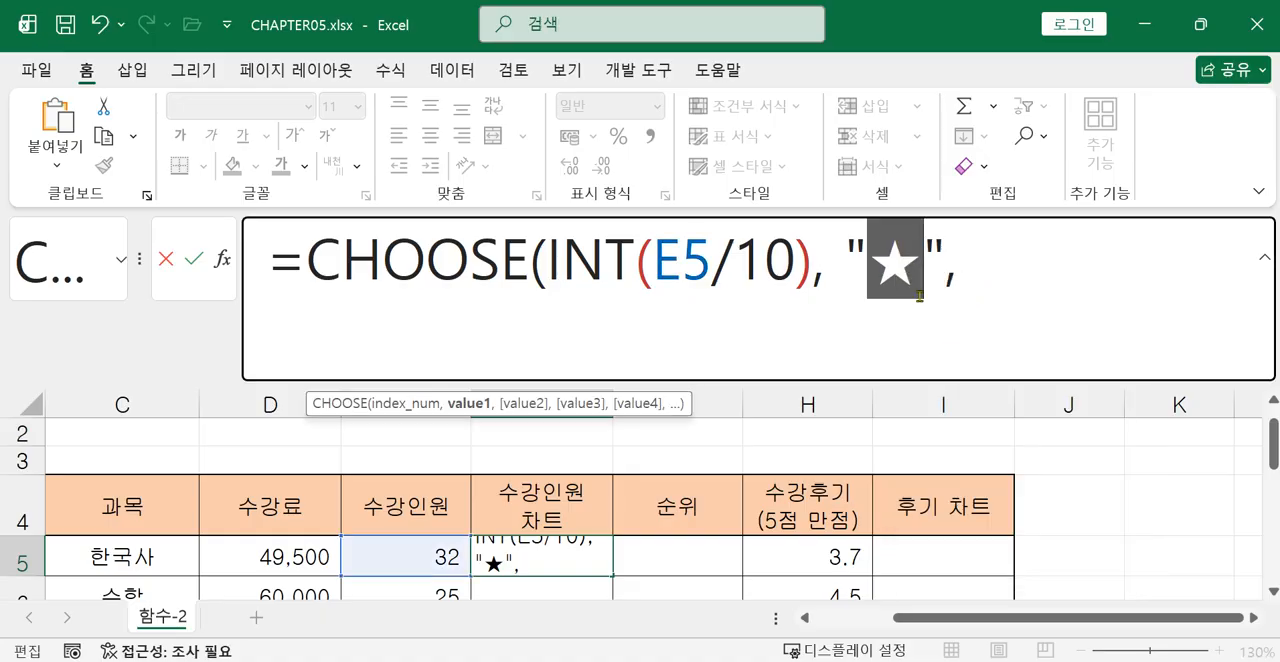
Add "★★" as the second CHOOSE value by pasting the copied star twice between quotation marks.
click(1005, 264)
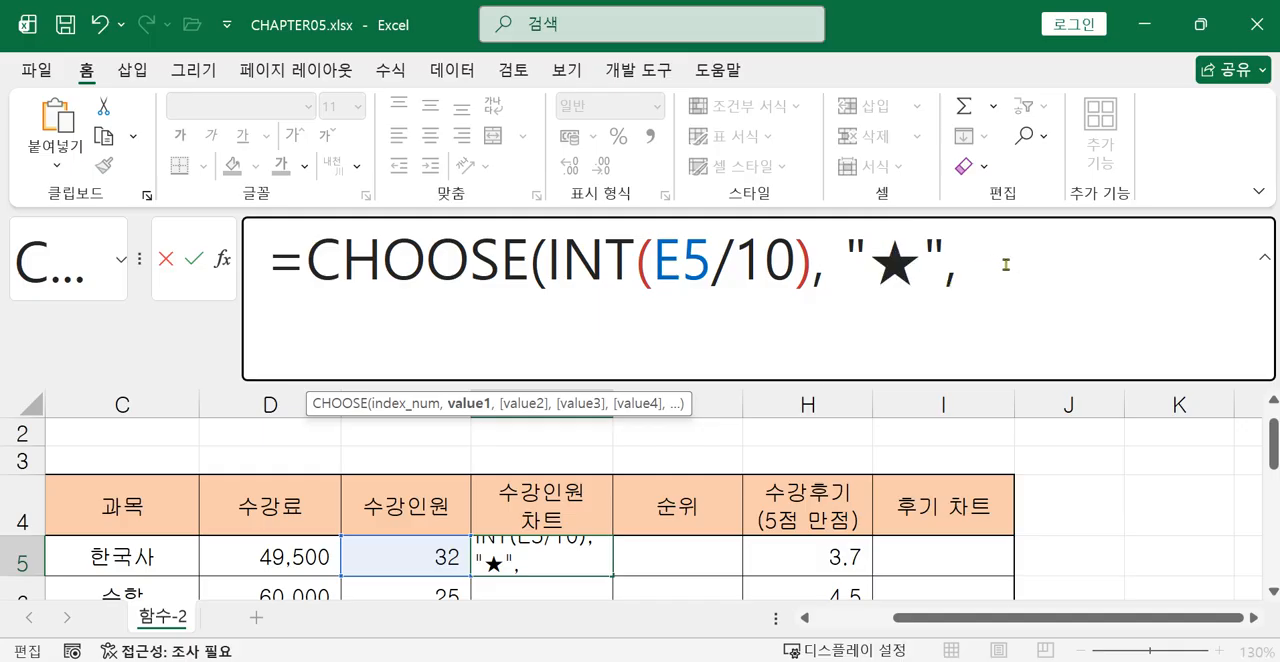
text(")
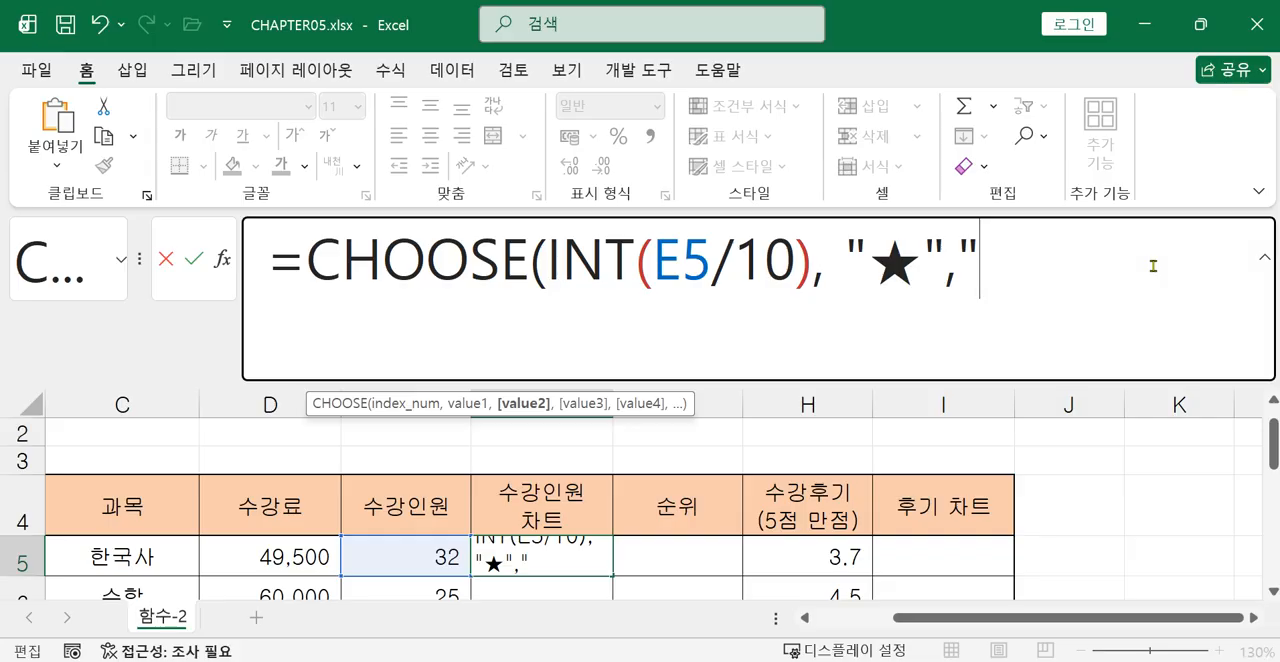
right_click(1009, 280)
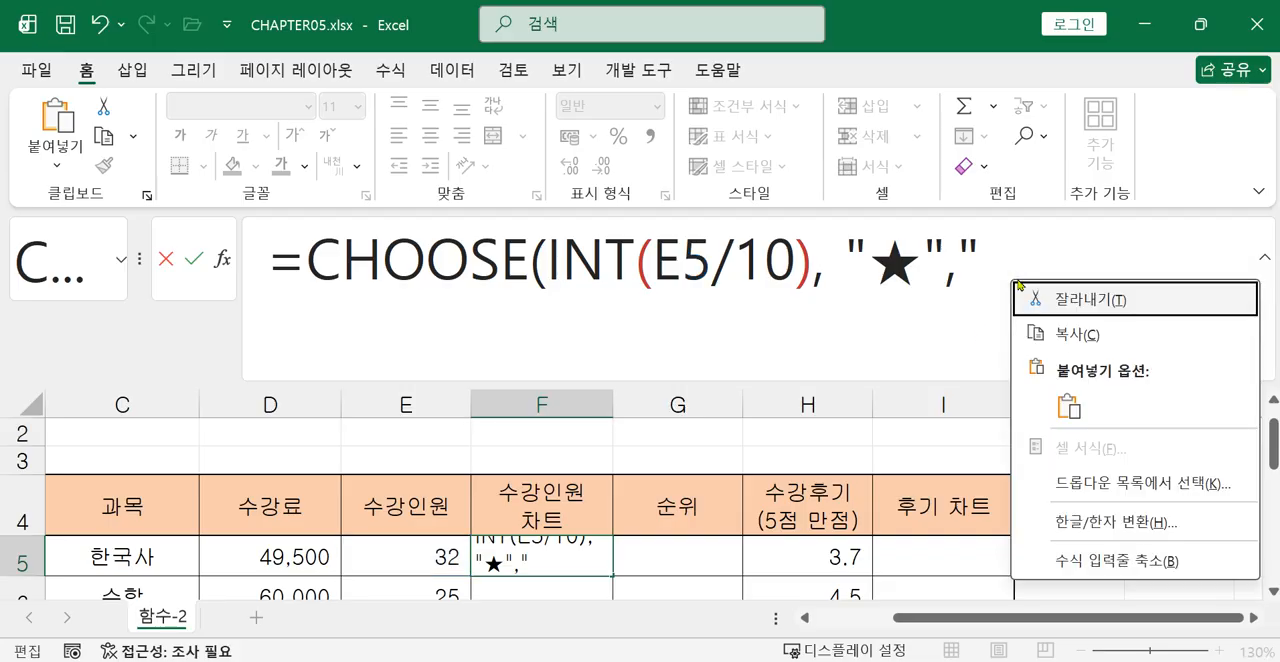
click(1069, 408)
right_click(1048, 278)
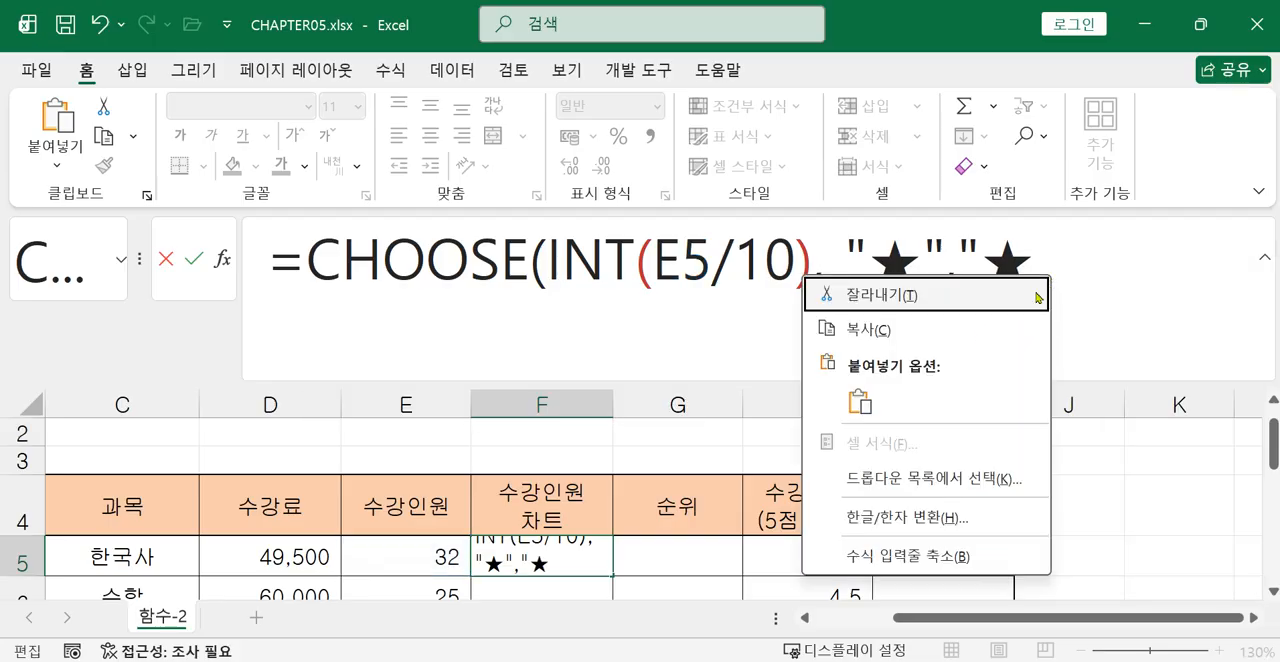
click(876, 404)
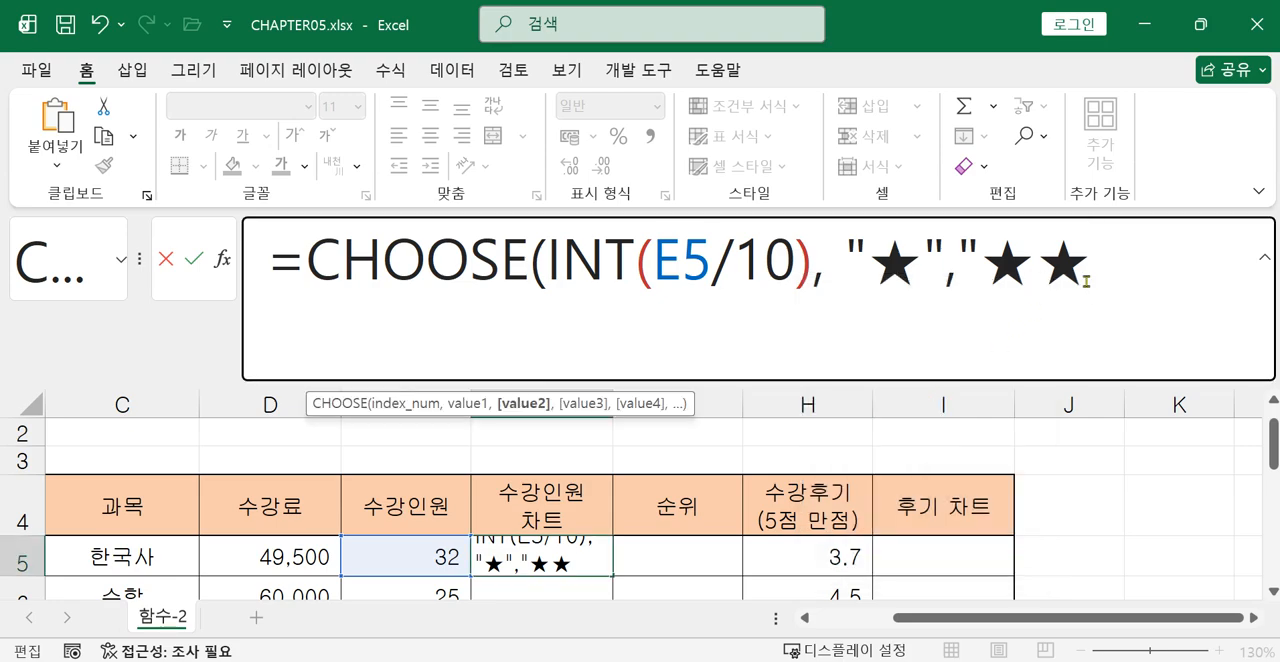
text(")
text(,")
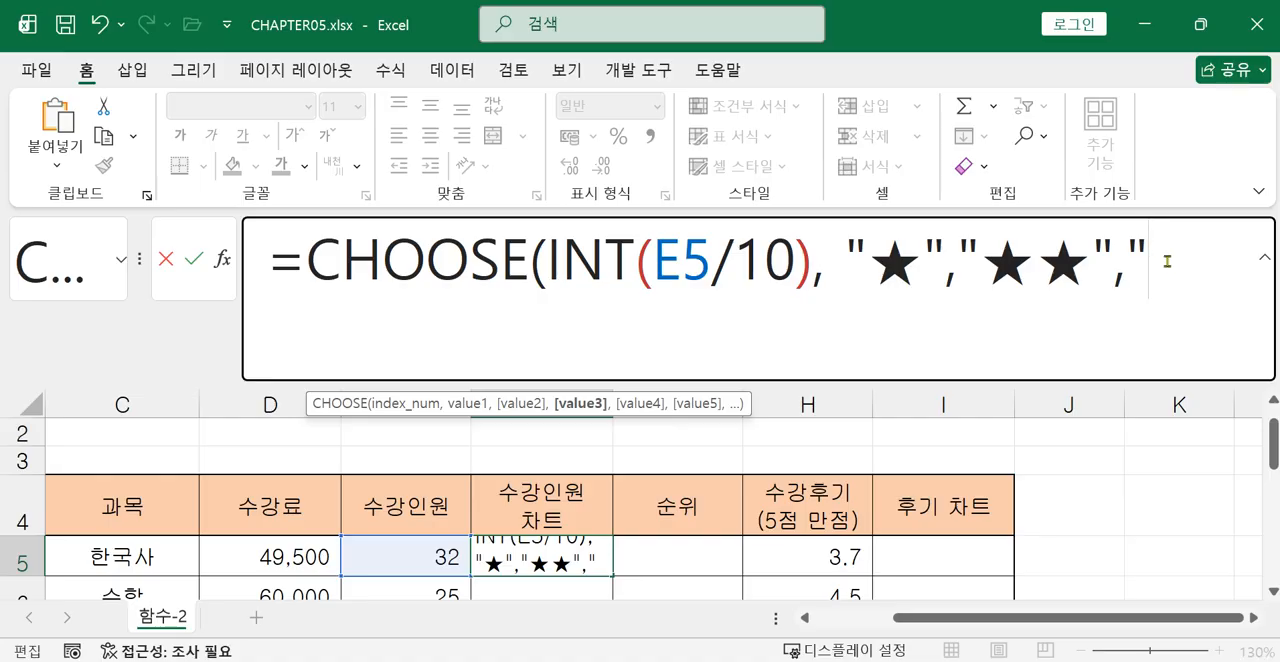
Add "★★★" as the third CHOOSE value by pasting the copied star three times, ending with a comma.
right_click(918, 270)
click(974, 388)
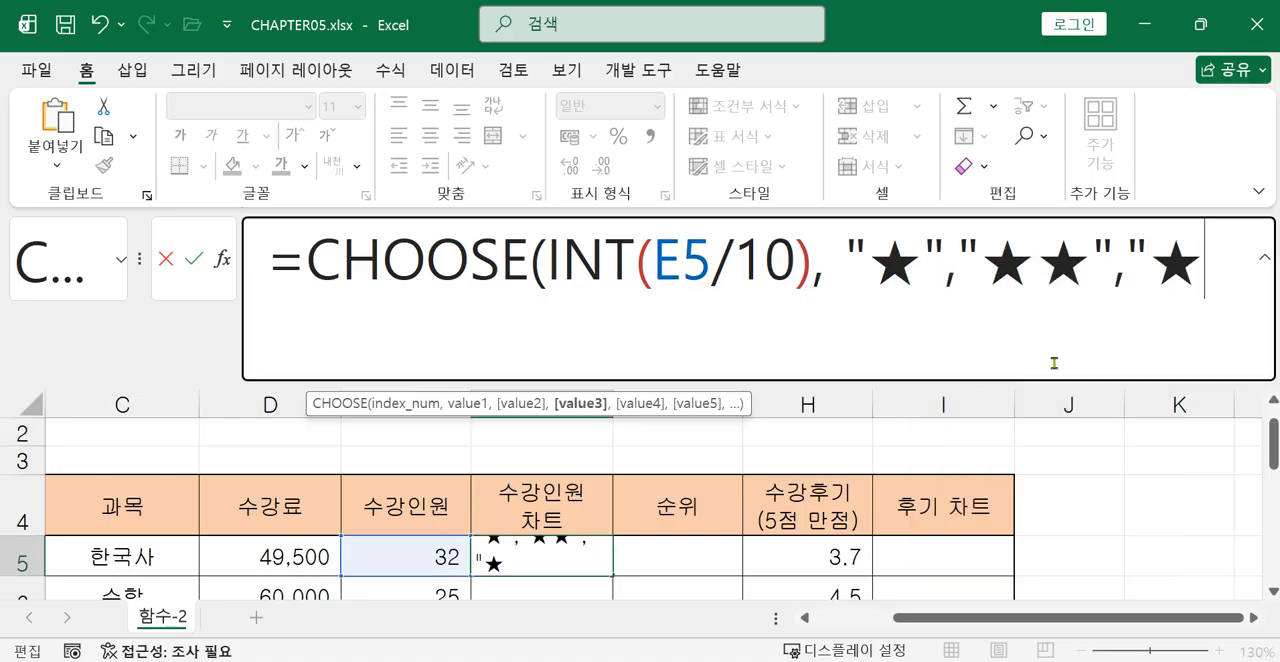
right_click(1207, 272)
click(1010, 398)
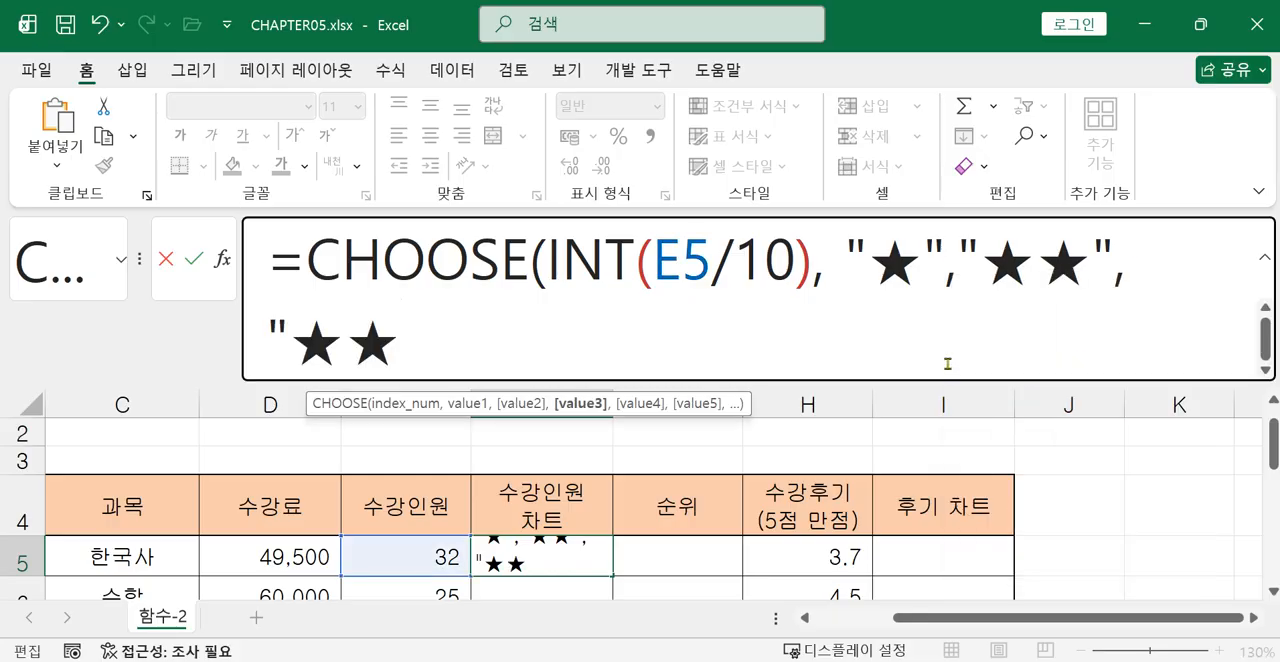
right_click(406, 348)
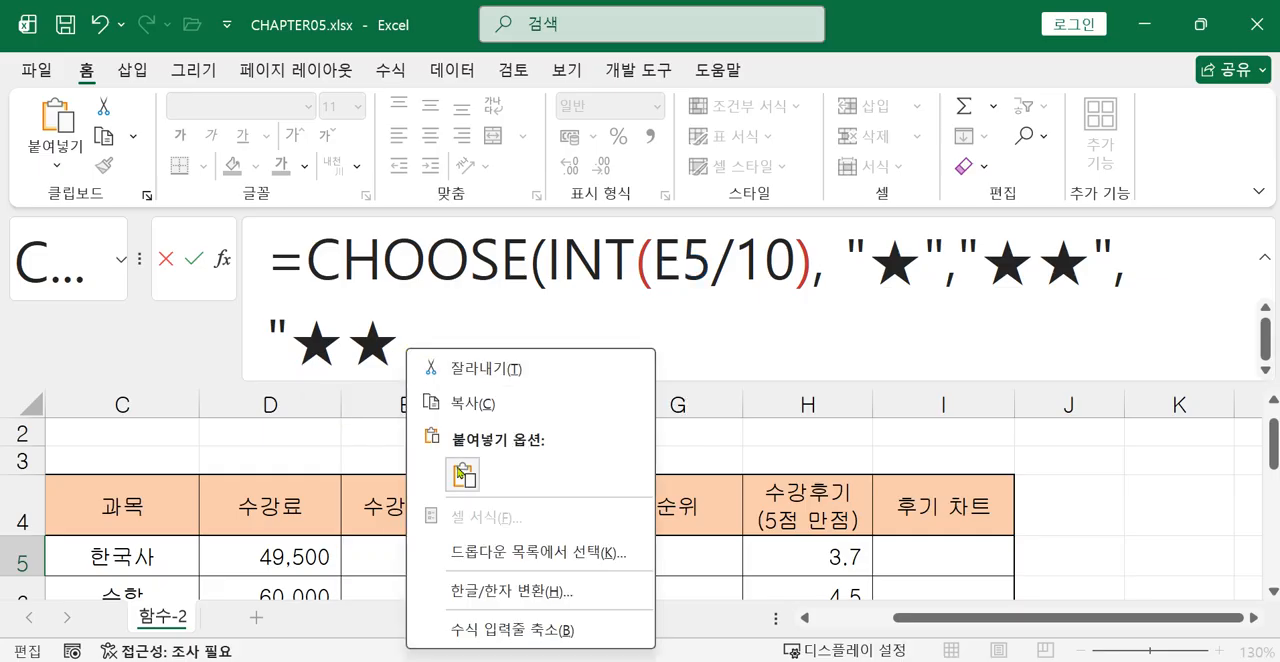
click(462, 474)
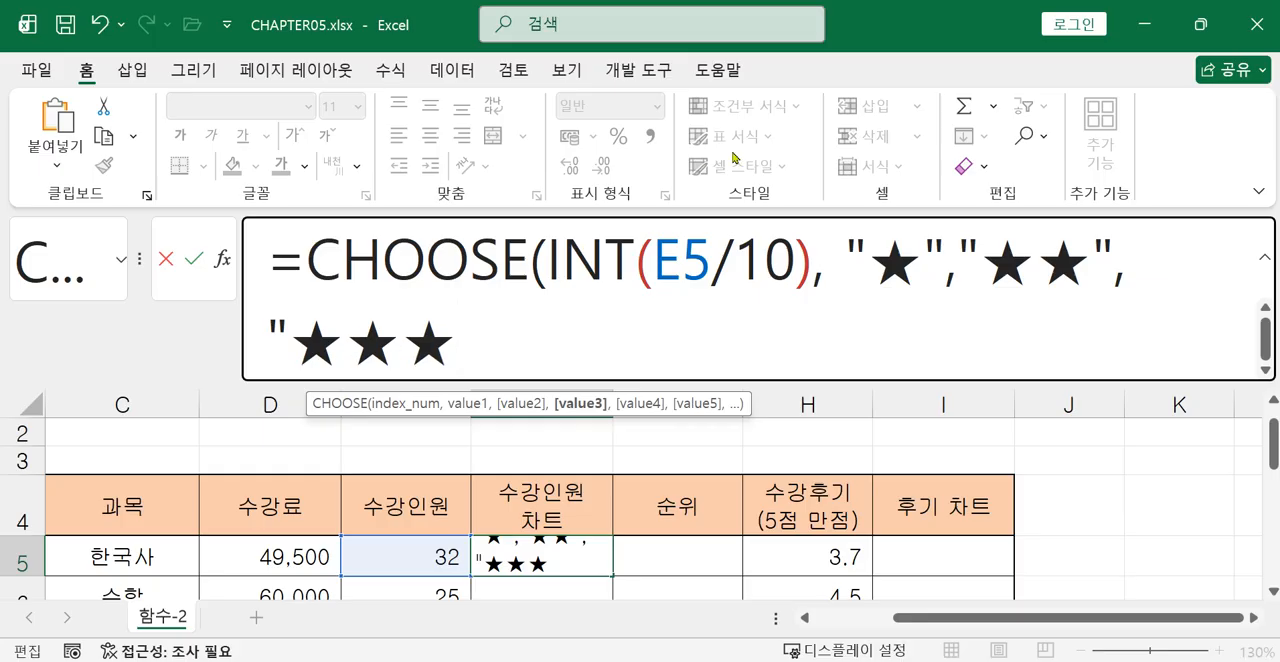
text(",)
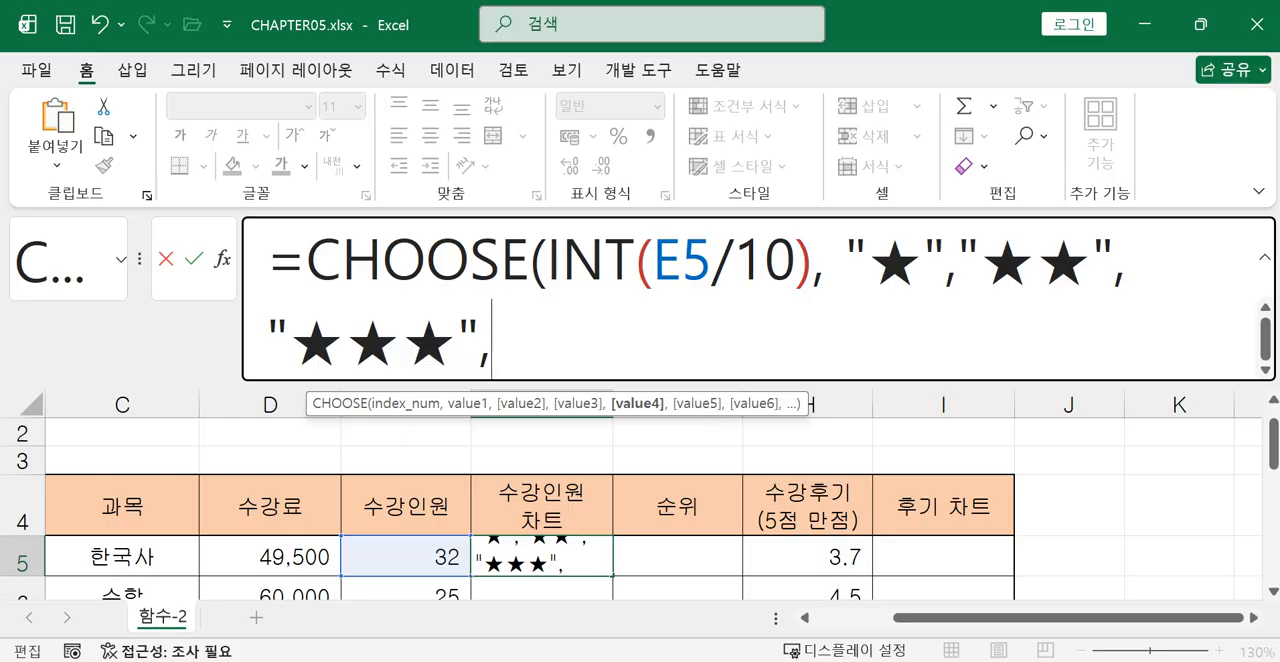
text(")
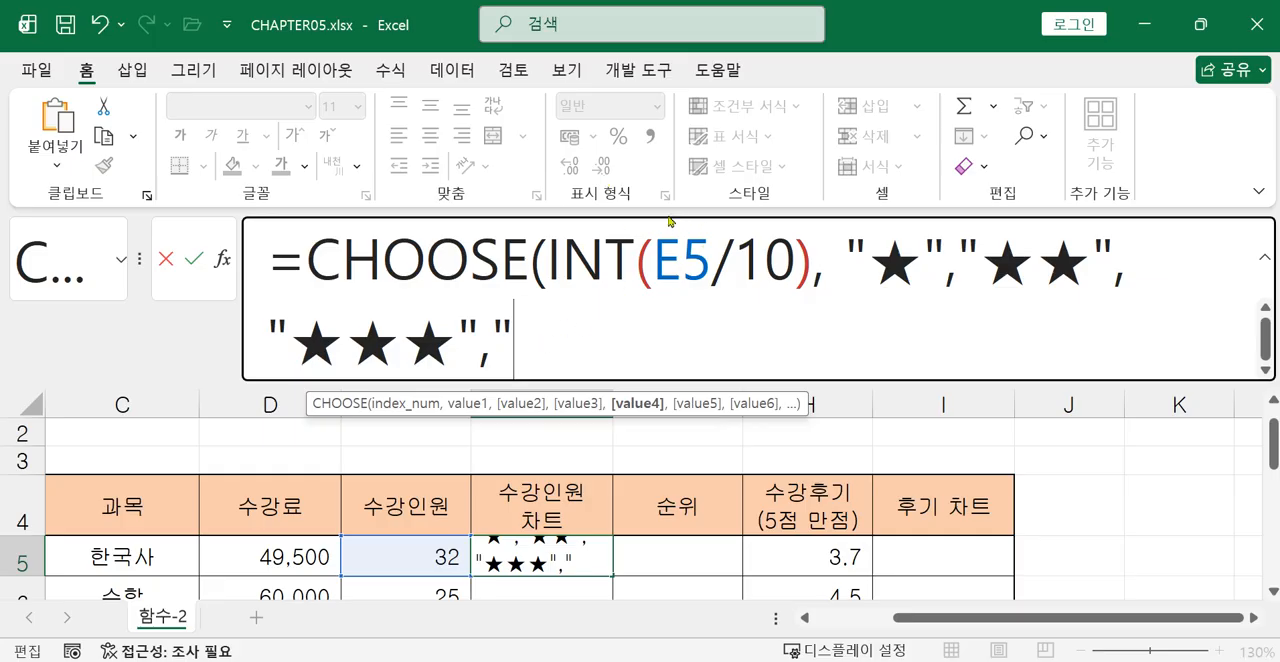
Add "★★★★" as the fourth CHOOSE value by pasting the copied star four times, ending with a comma.
right_click(563, 350)
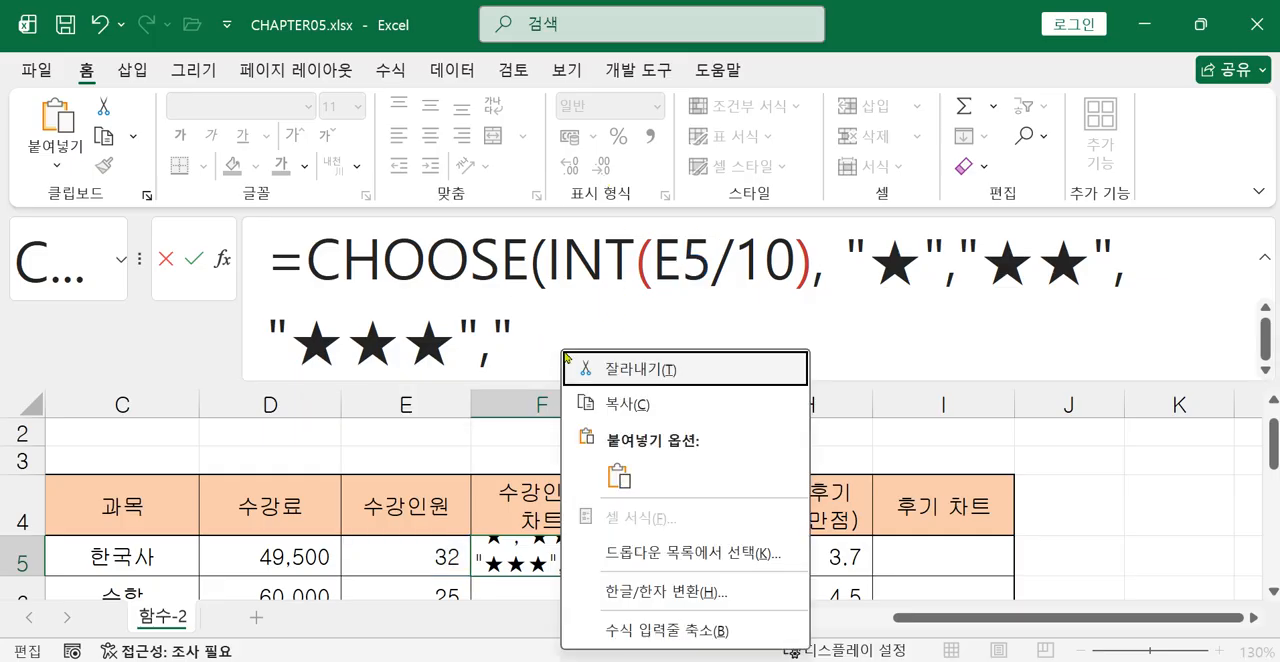
click(620, 466)
right_click(596, 350)
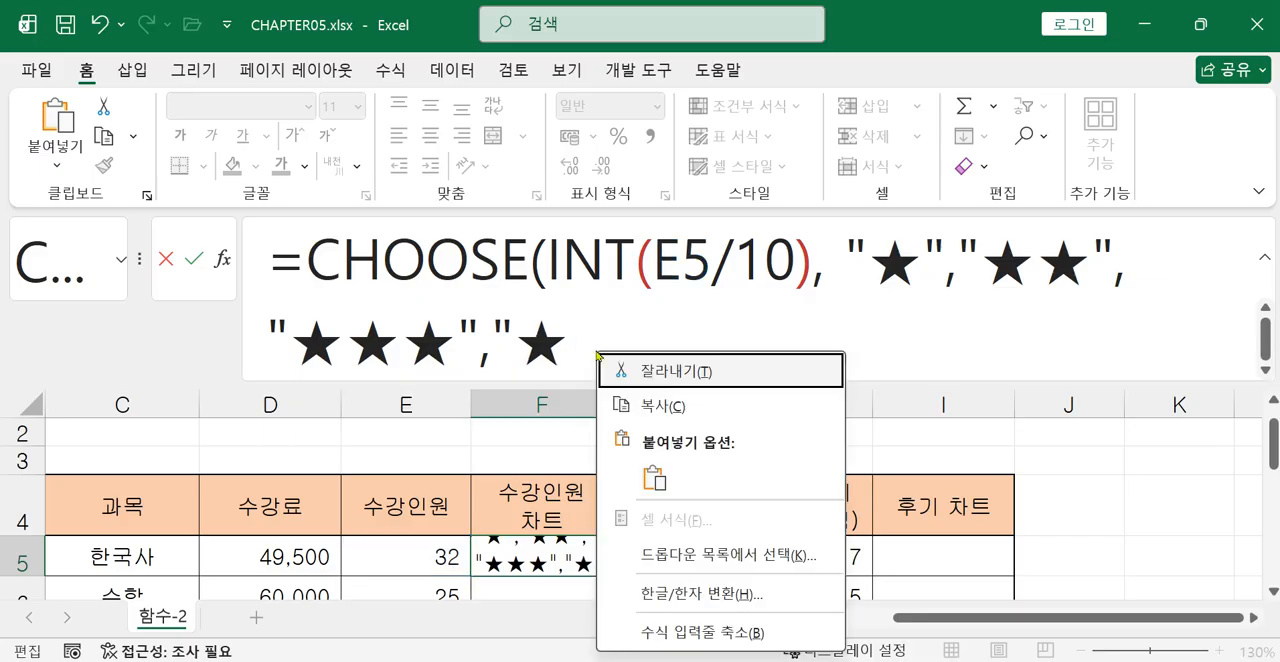
click(650, 472)
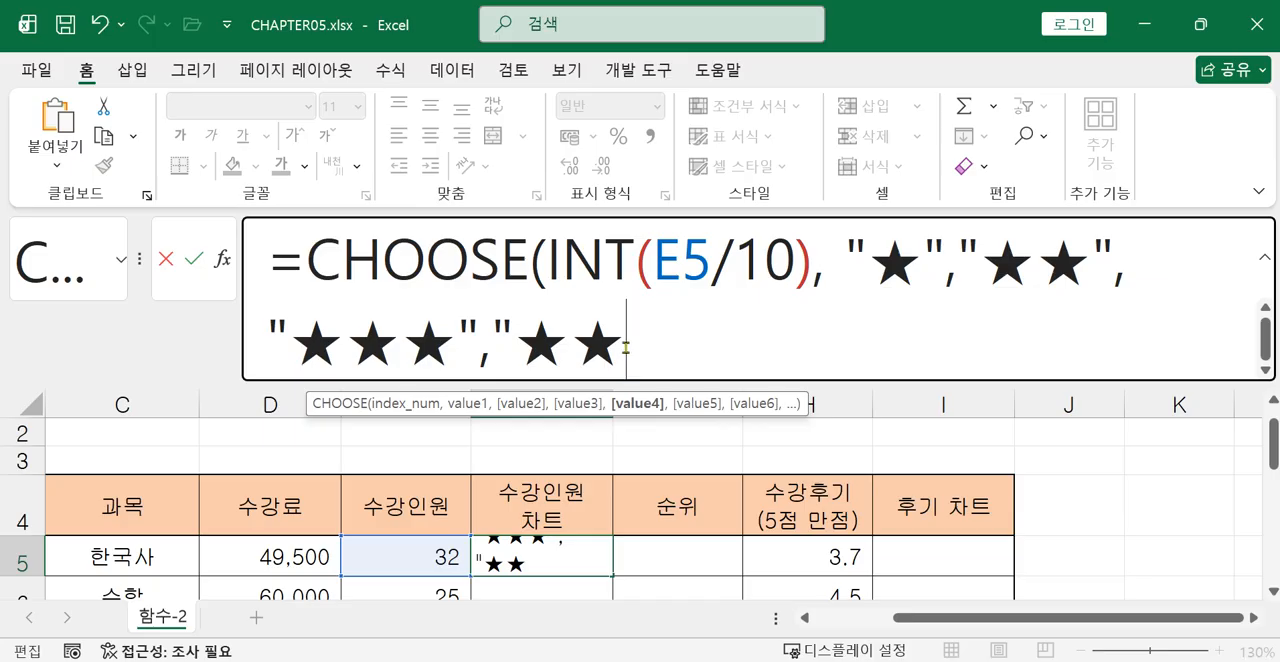
right_click(629, 348)
click(685, 474)
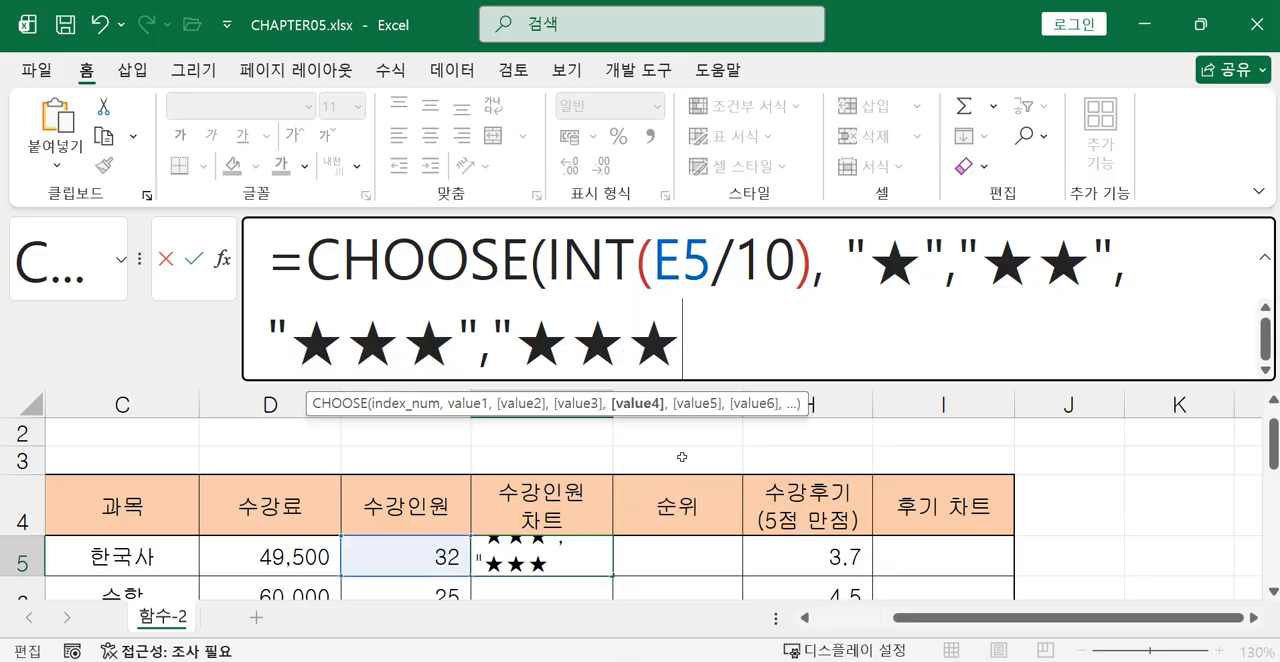
right_click(700, 340)
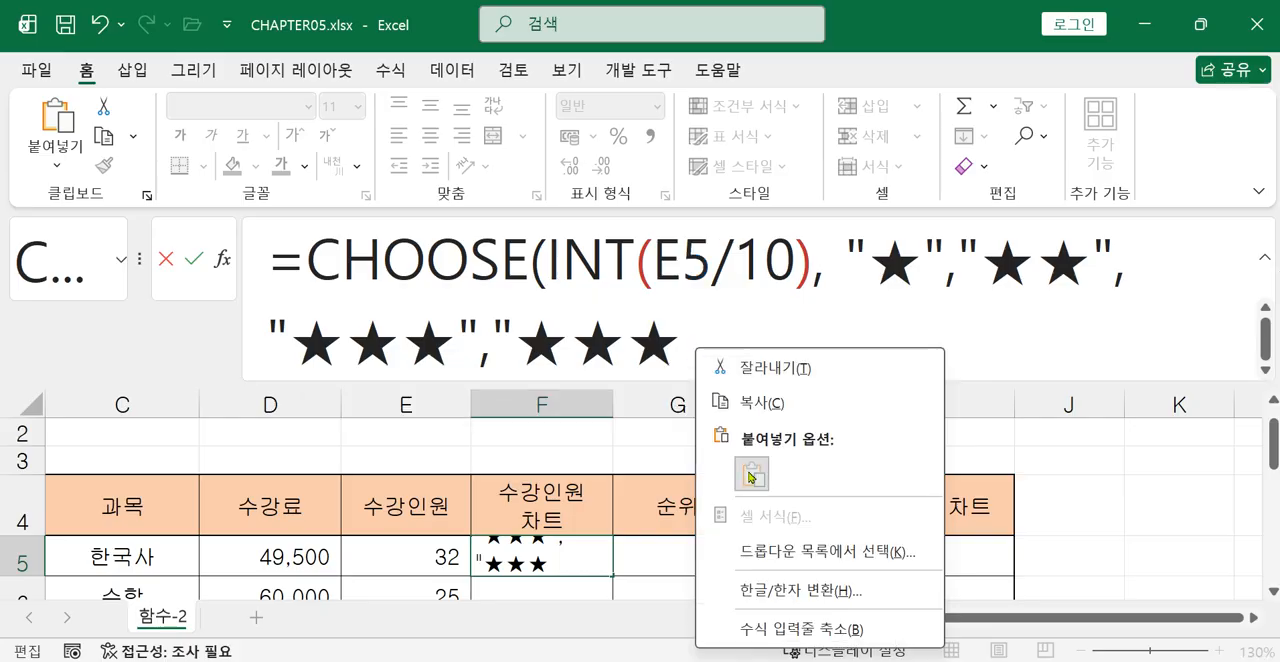
click(752, 474)
text(",)
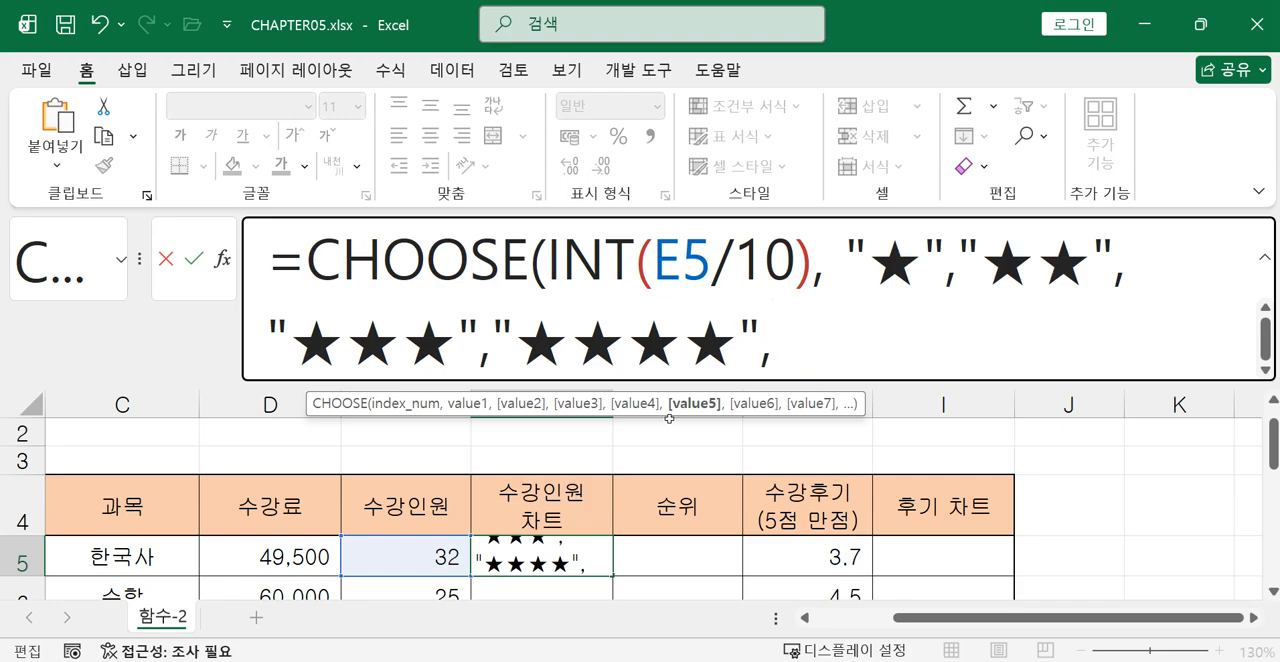
text(")
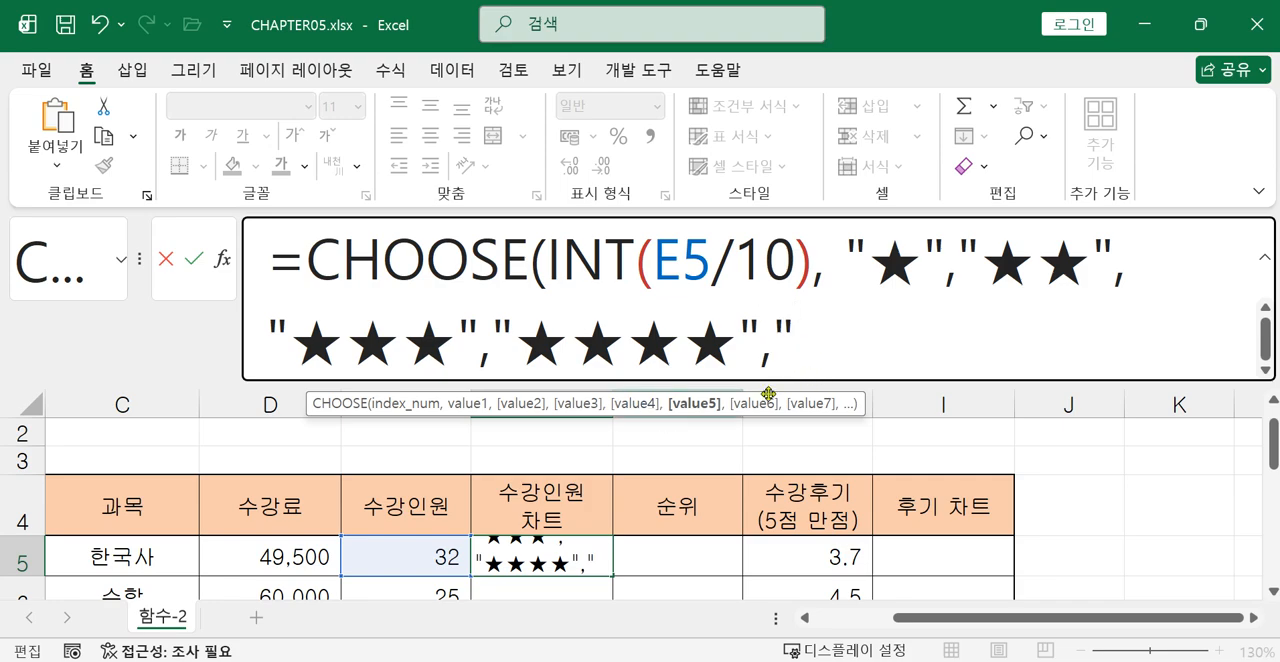
Add "★★★★★" as the fifth CHOOSE value by pasting the copied star five times, then close the parenthesis and enter the formula in F5.
right_click(819, 345)
click(874, 466)
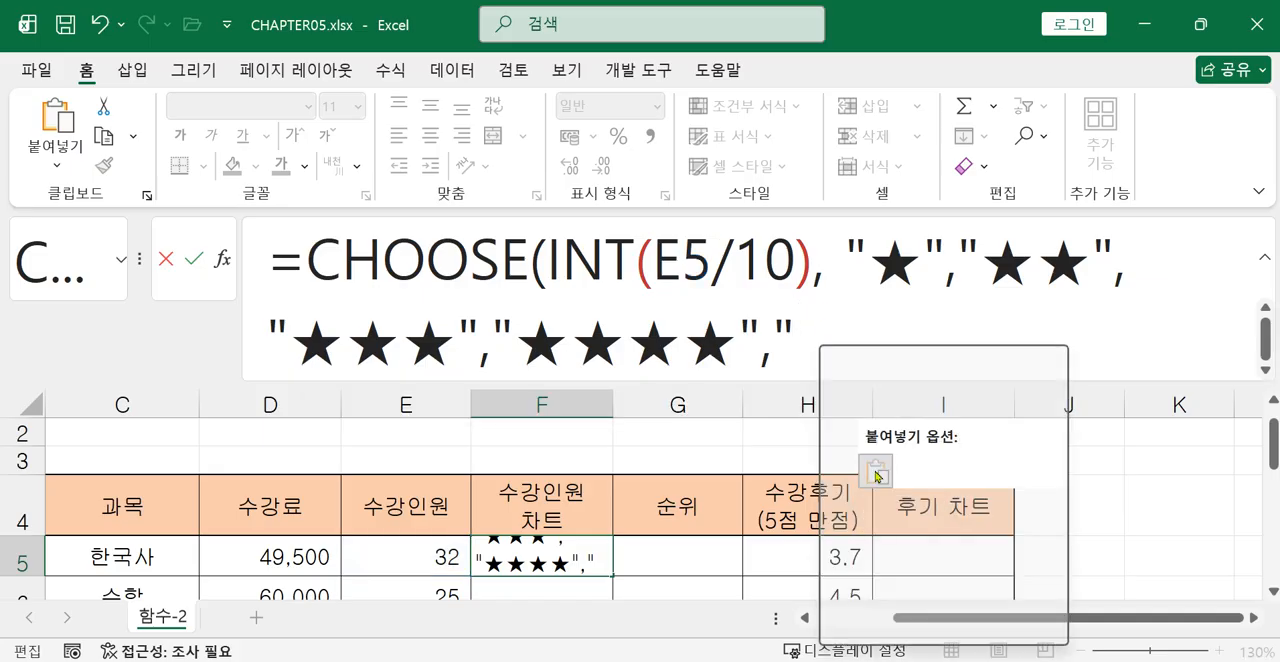
right_click(863, 352)
click(922, 480)
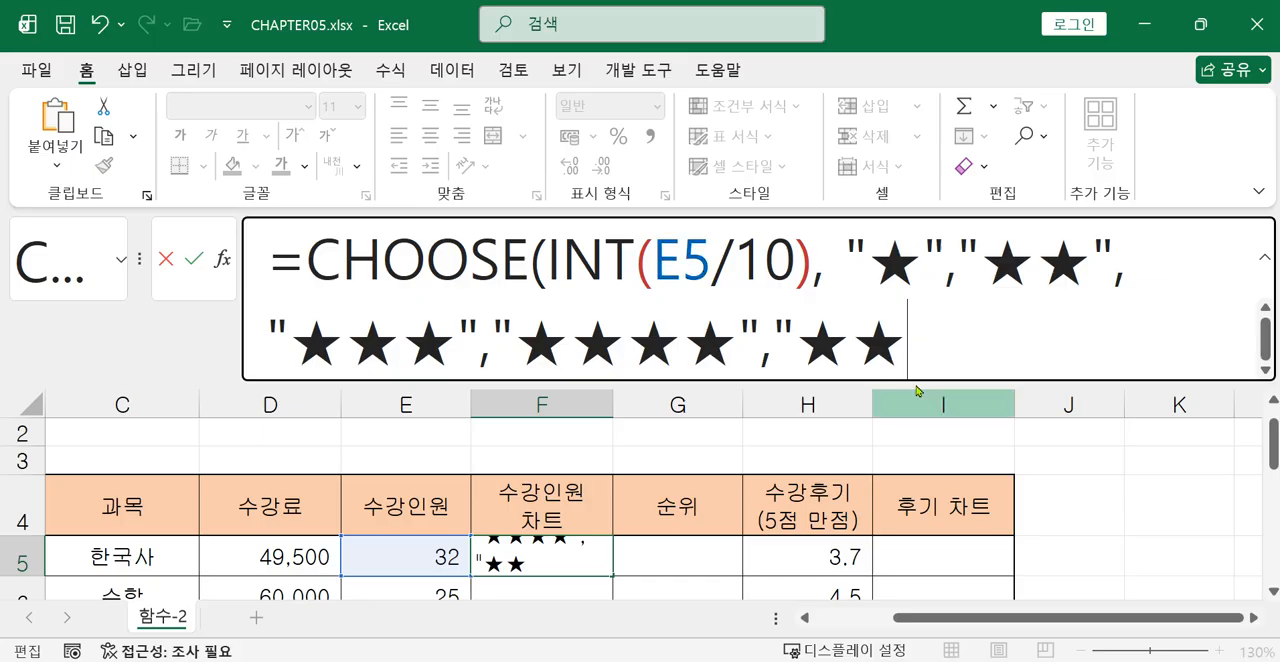
right_click(908, 360)
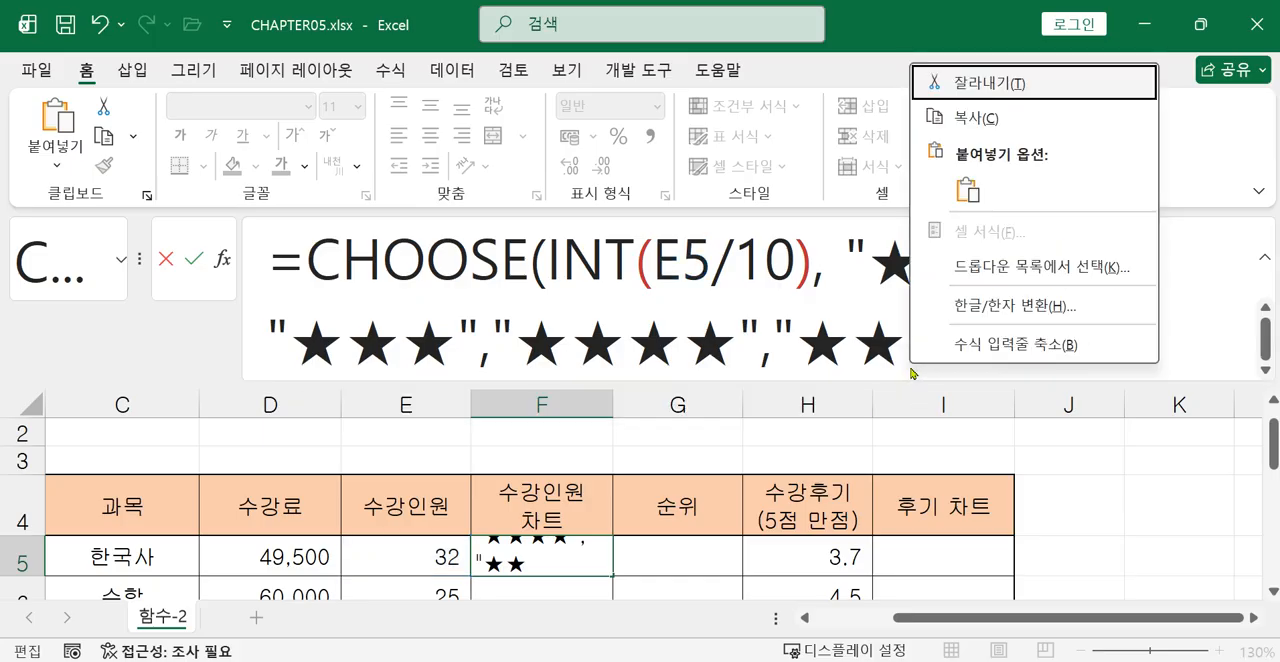
click(967, 190)
right_click(975, 355)
click(1031, 481)
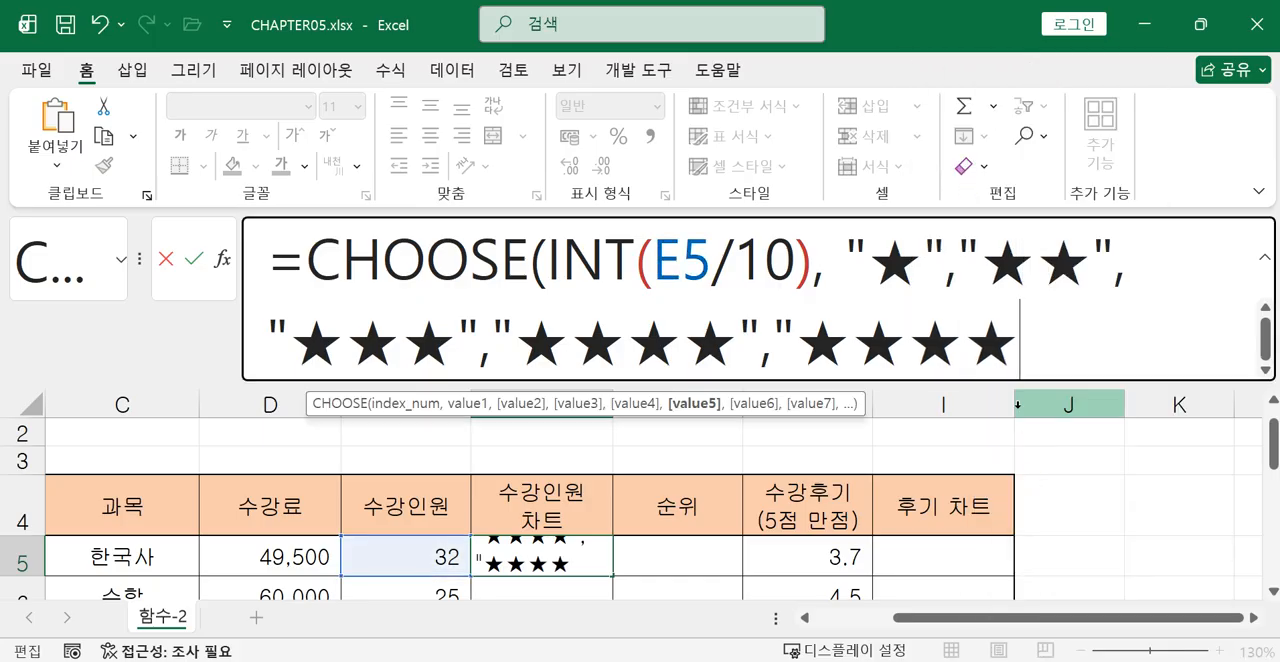
right_click(1014, 358)
click(1068, 477)
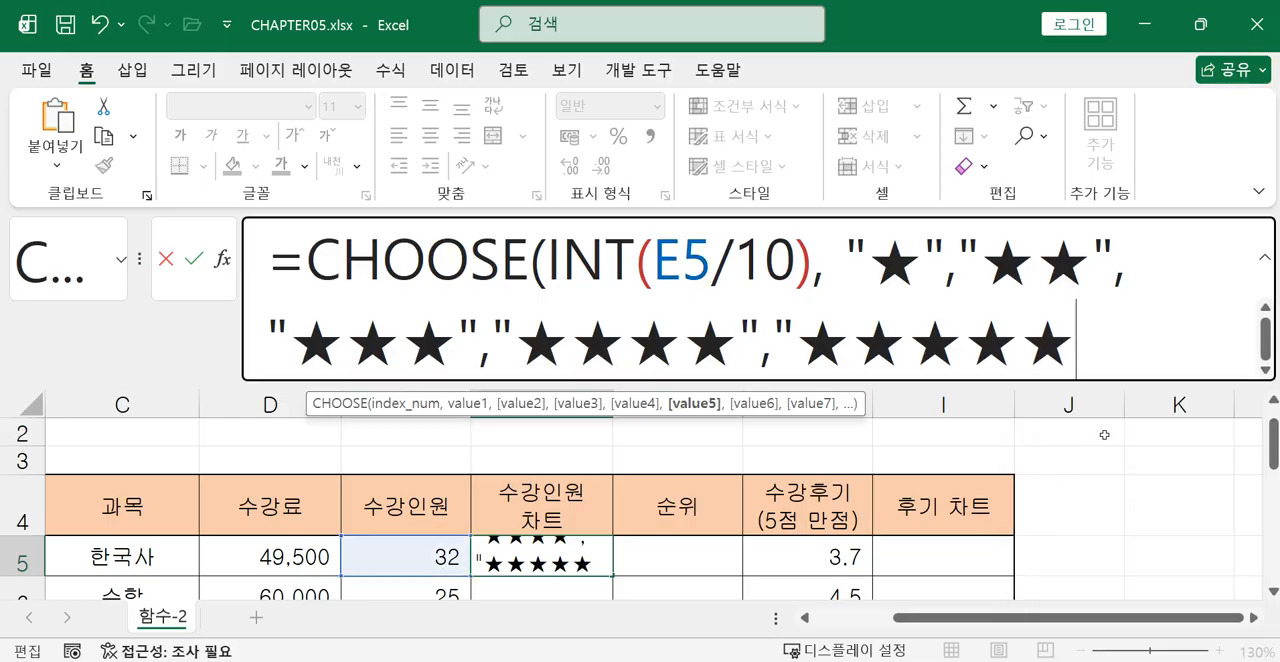
text())
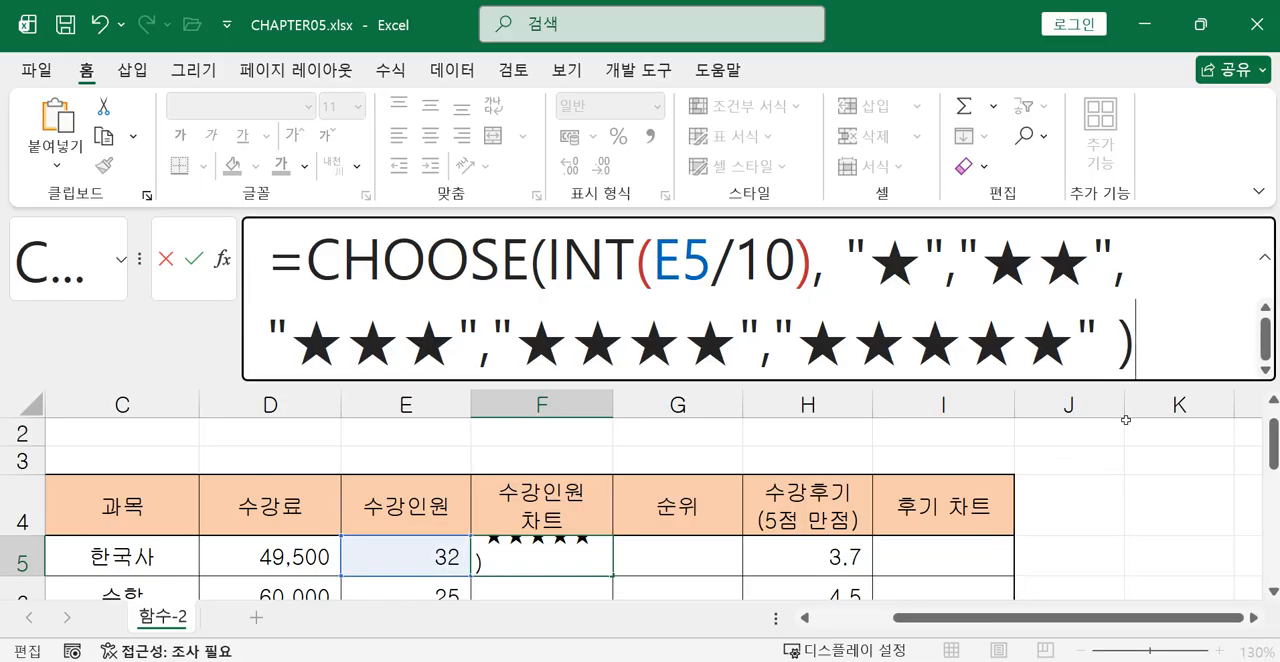
key(Return)
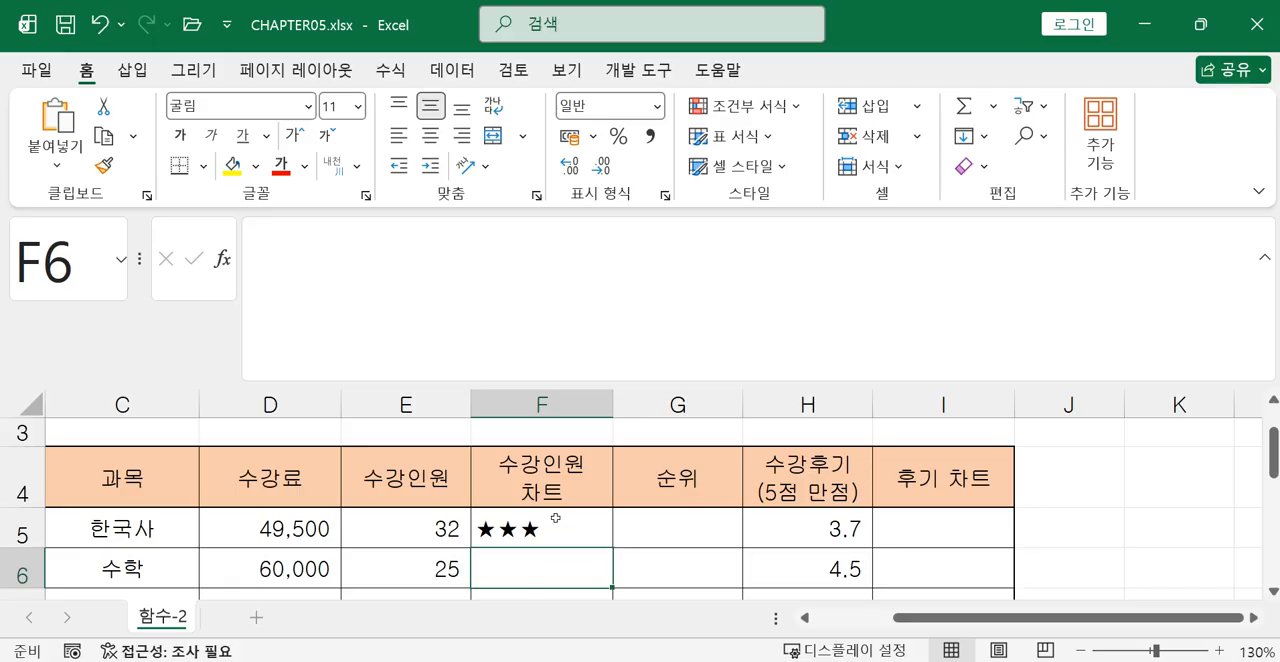
Start a CHOOSE formula in F6 and open its function arguments dialog, moving it clear of the 수강인원 column.
text(=)
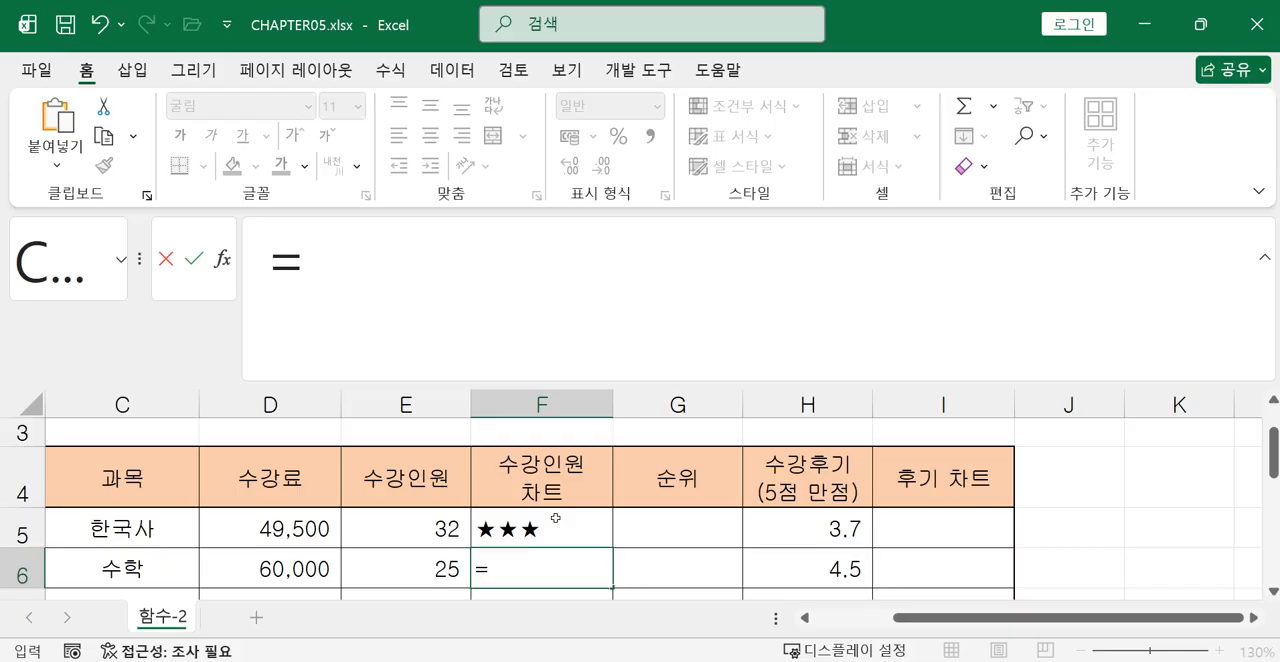
text(ㅊ)
key(BackSpace)
text(c)
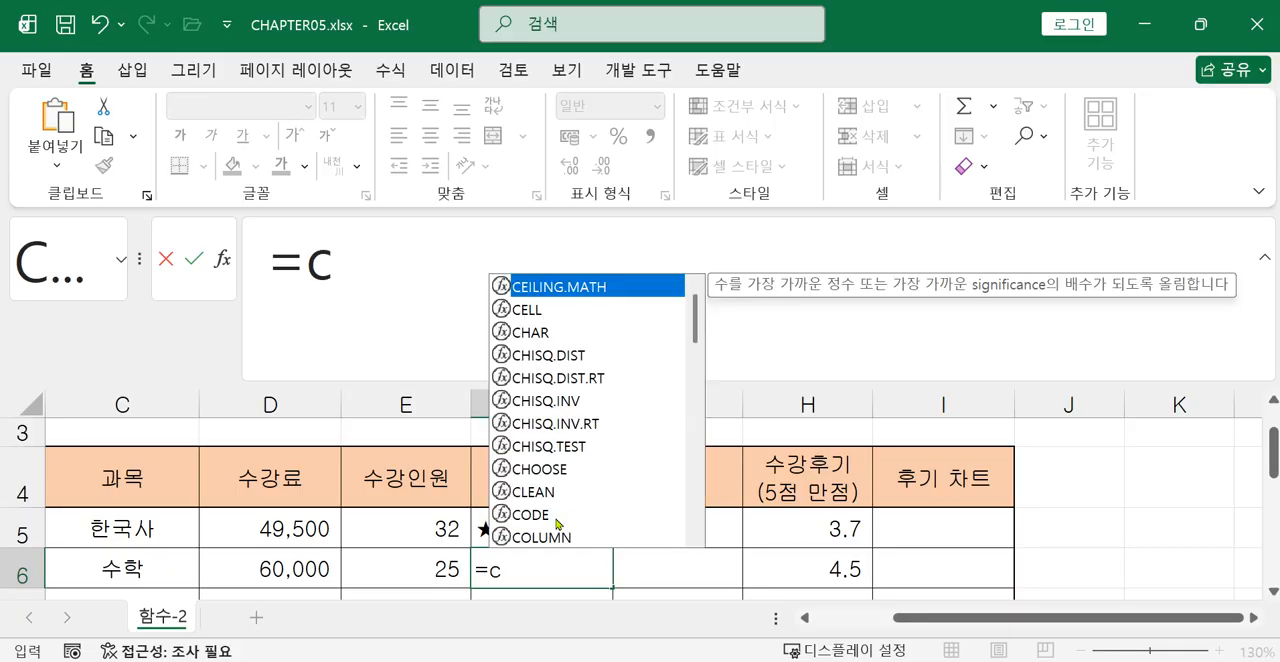
double_click(578, 469)
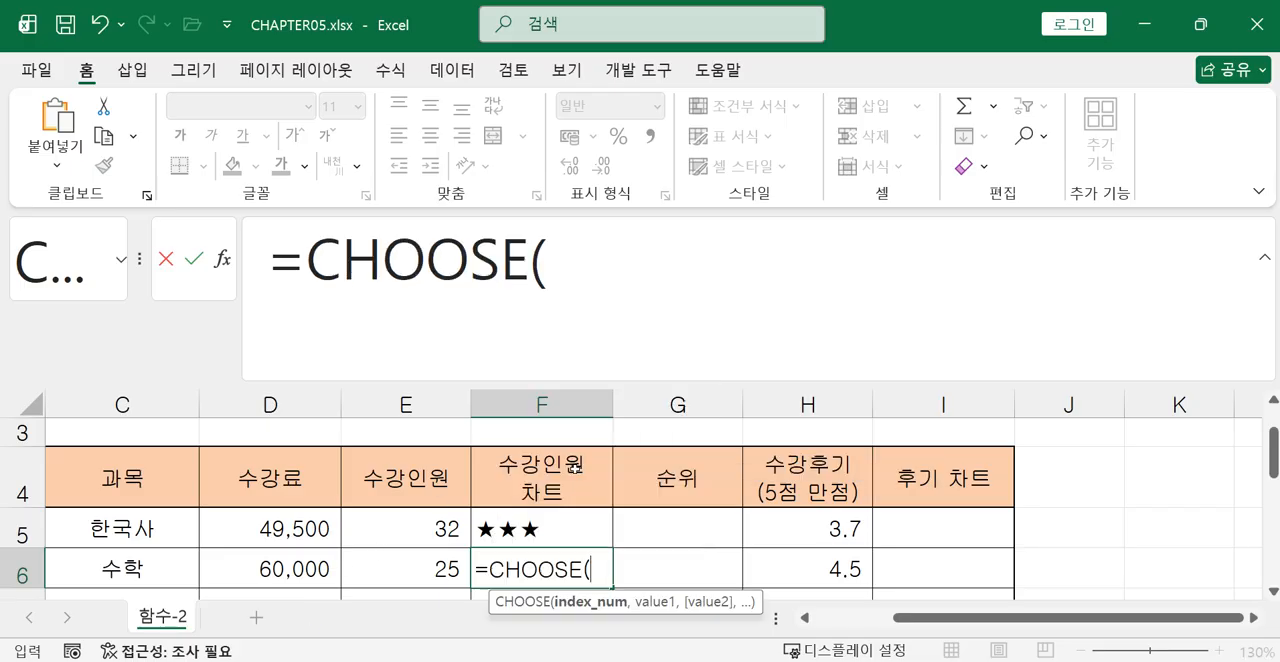
click(222, 260)
drag(461, 161, 823, 257)
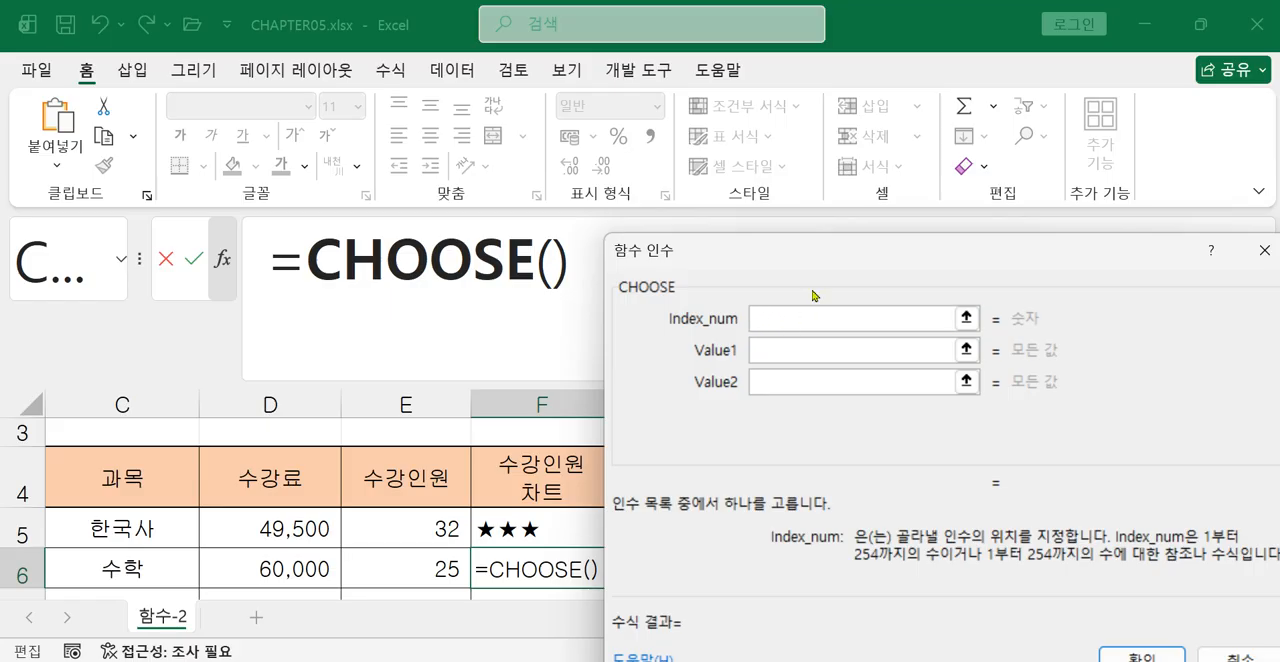
Set the CHOOSE Index_num argument to int(E6/10), referencing the 수강인원 cell of the 수학 row.
text(int()
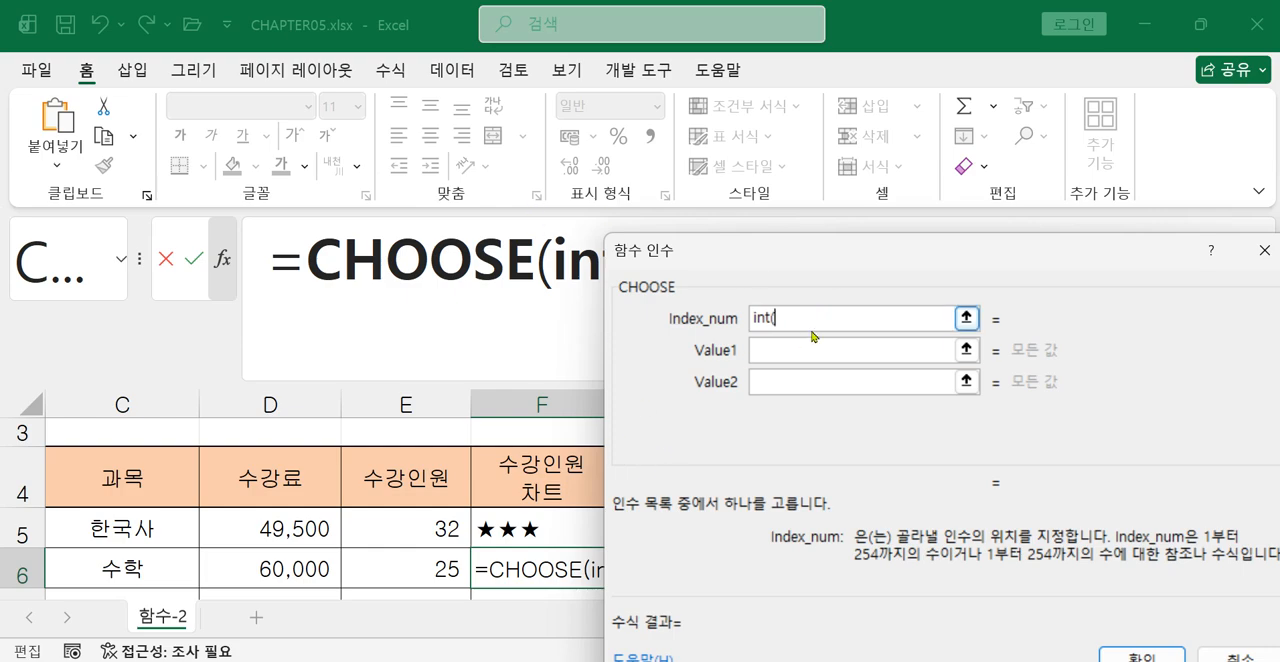
click(412, 570)
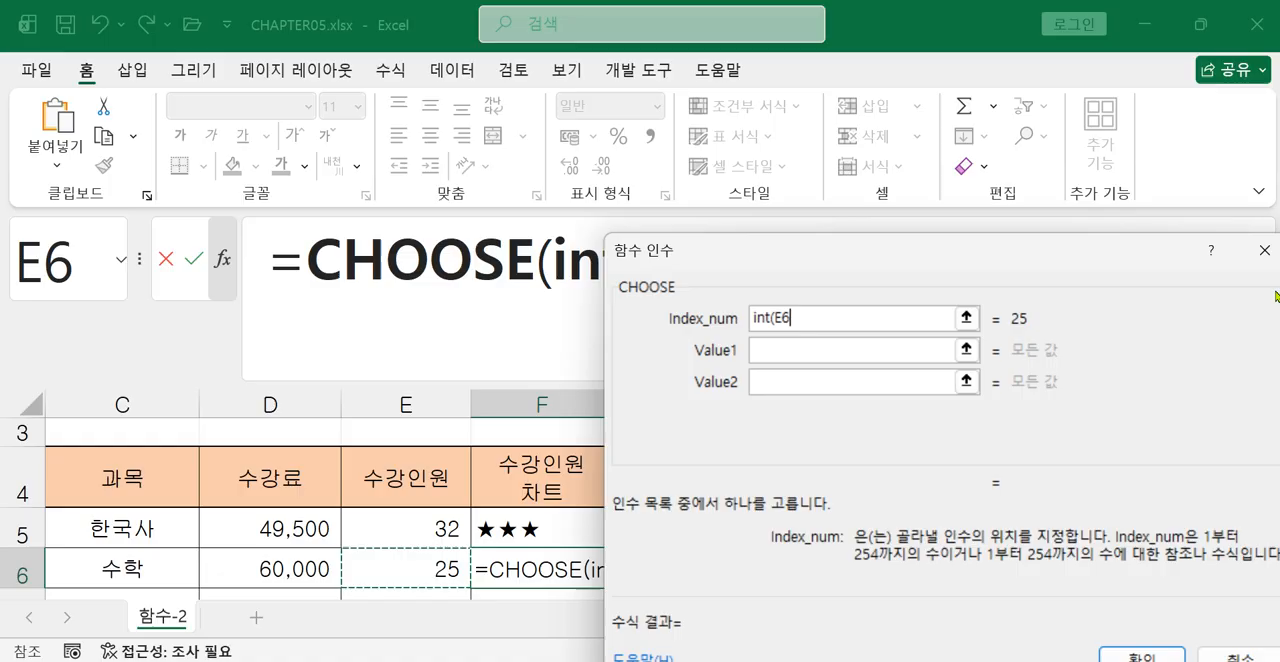
text(/10)
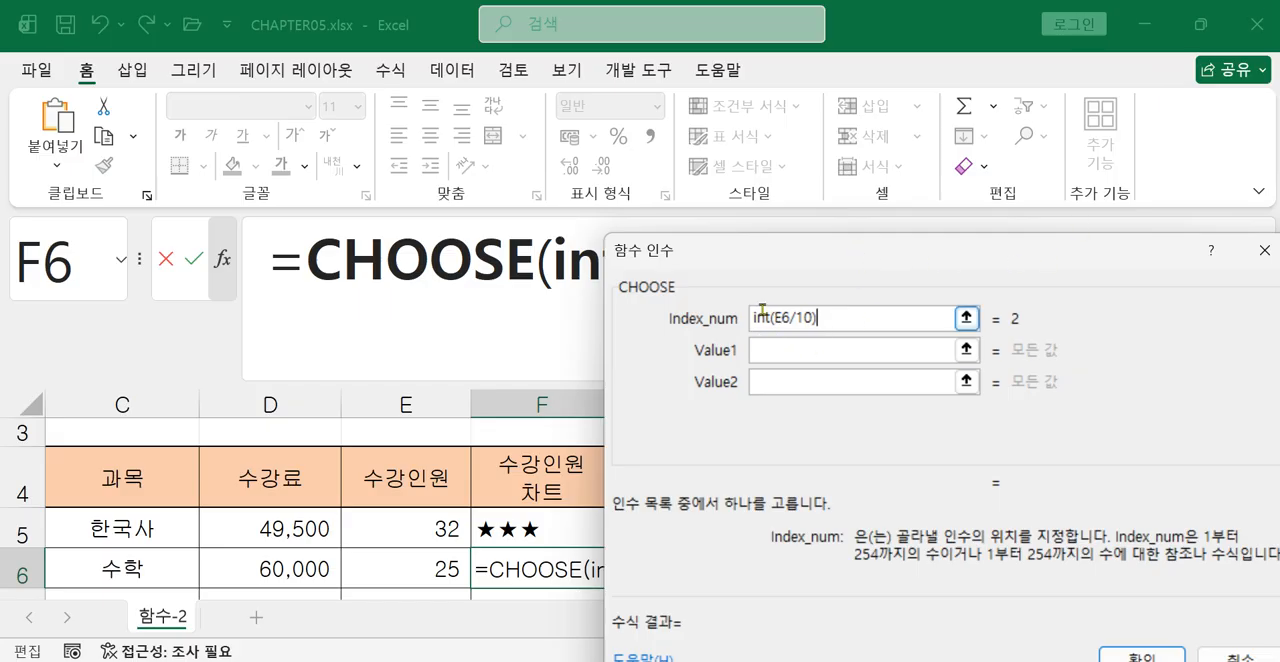
Enter ★ as Value1 using the Hanja symbol list for ㅁ, and copy the star character.
click(817, 347)
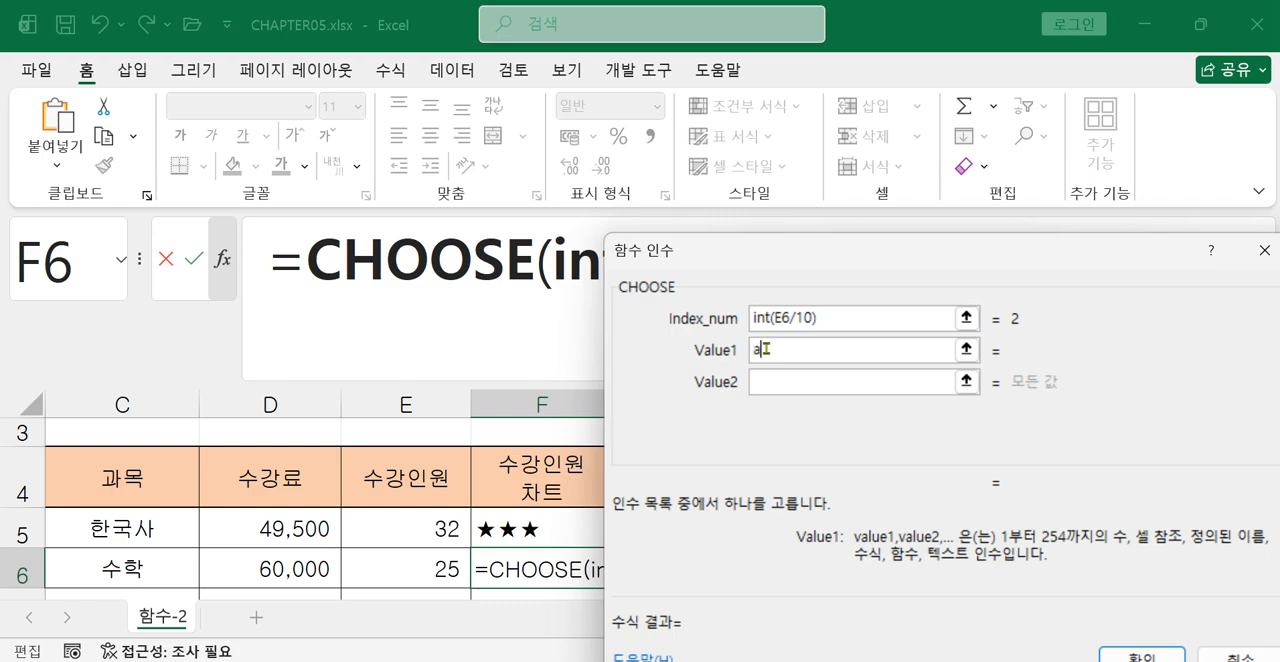
text(ㅁ)
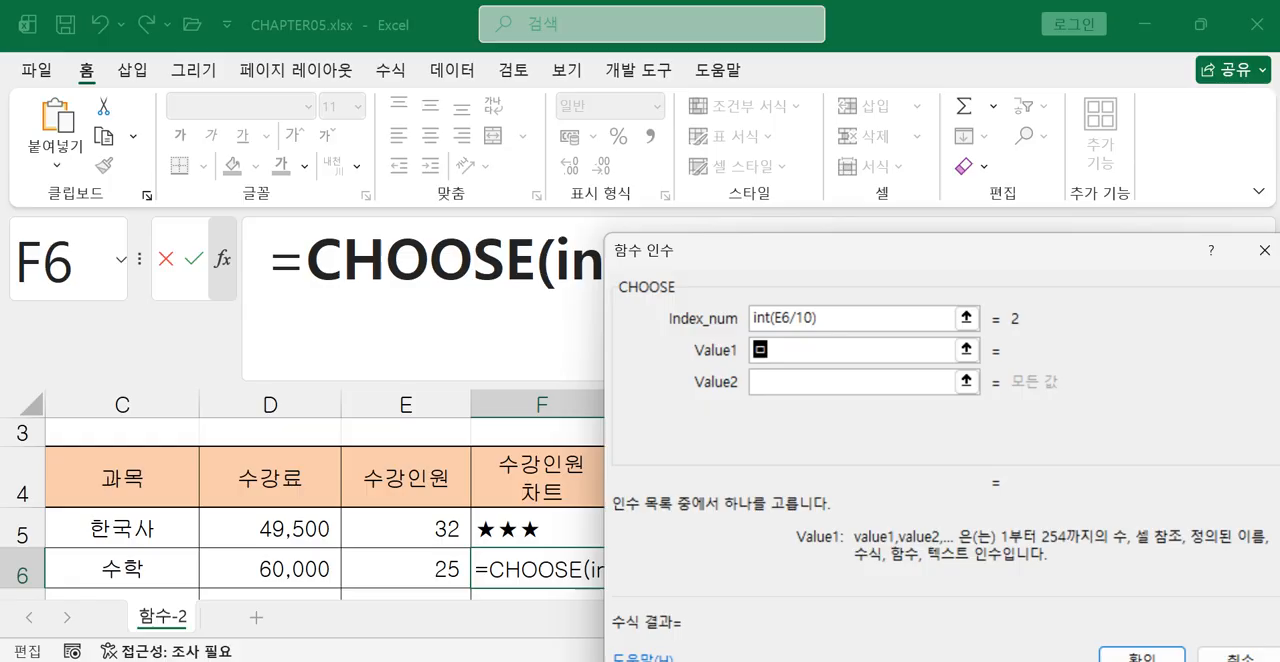
key(Hangul_Hanja)
key(8)
double_click(760, 349)
right_click(760, 349)
click(800, 392)
Fill Value2 with ★★ by pasting the copied star twice.
click(783, 382)
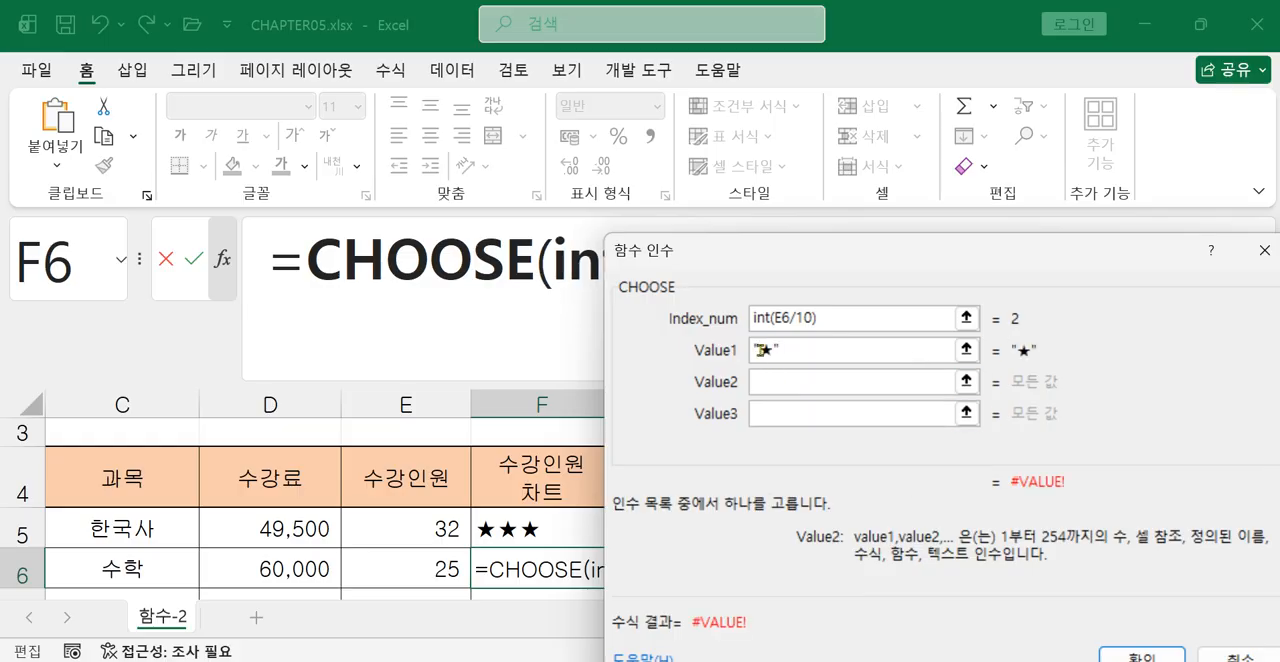
right_click(779, 384)
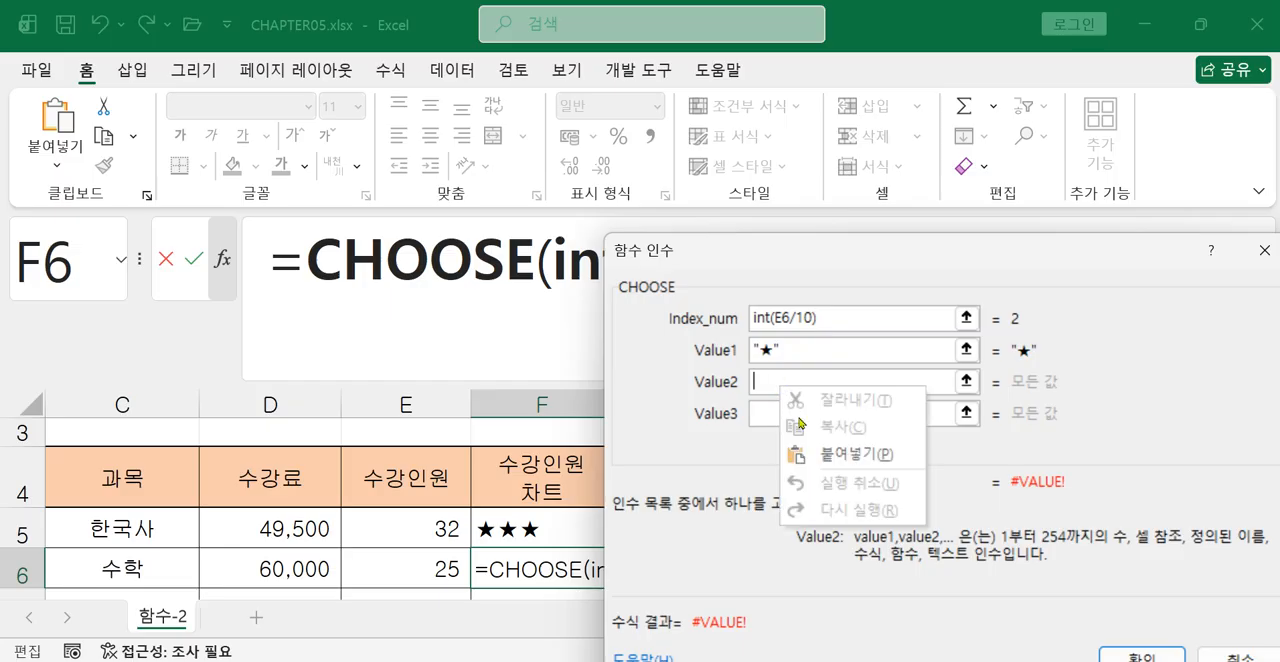
click(824, 452)
right_click(818, 380)
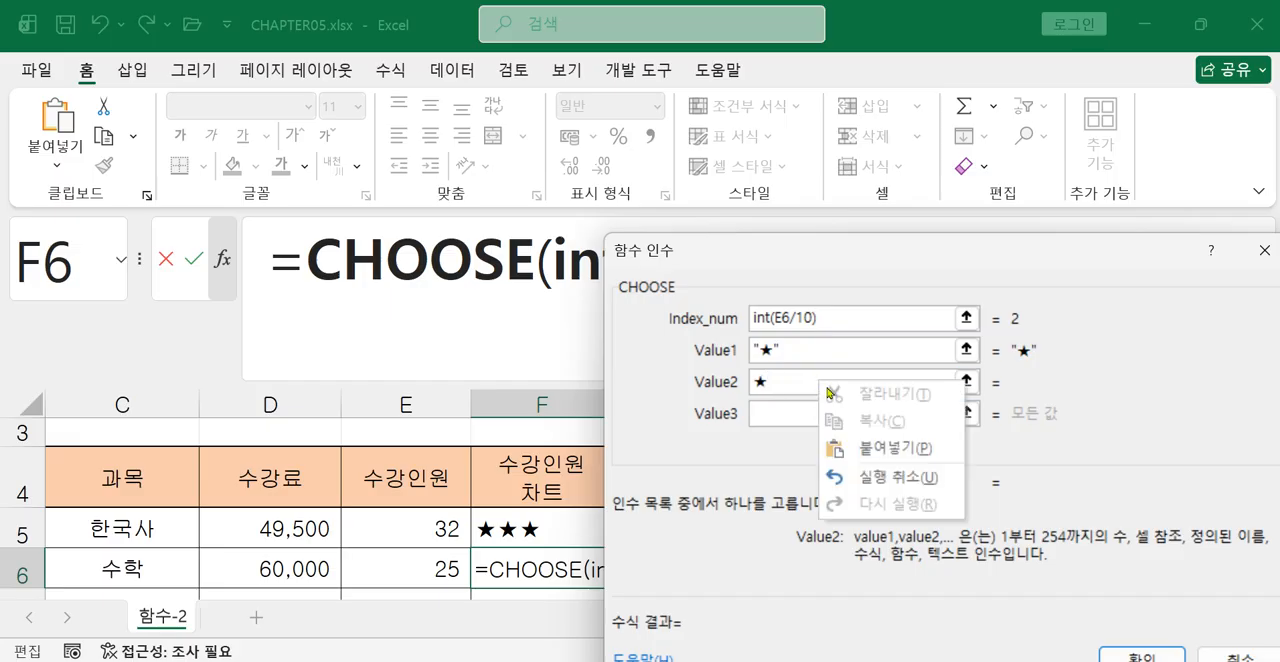
click(870, 448)
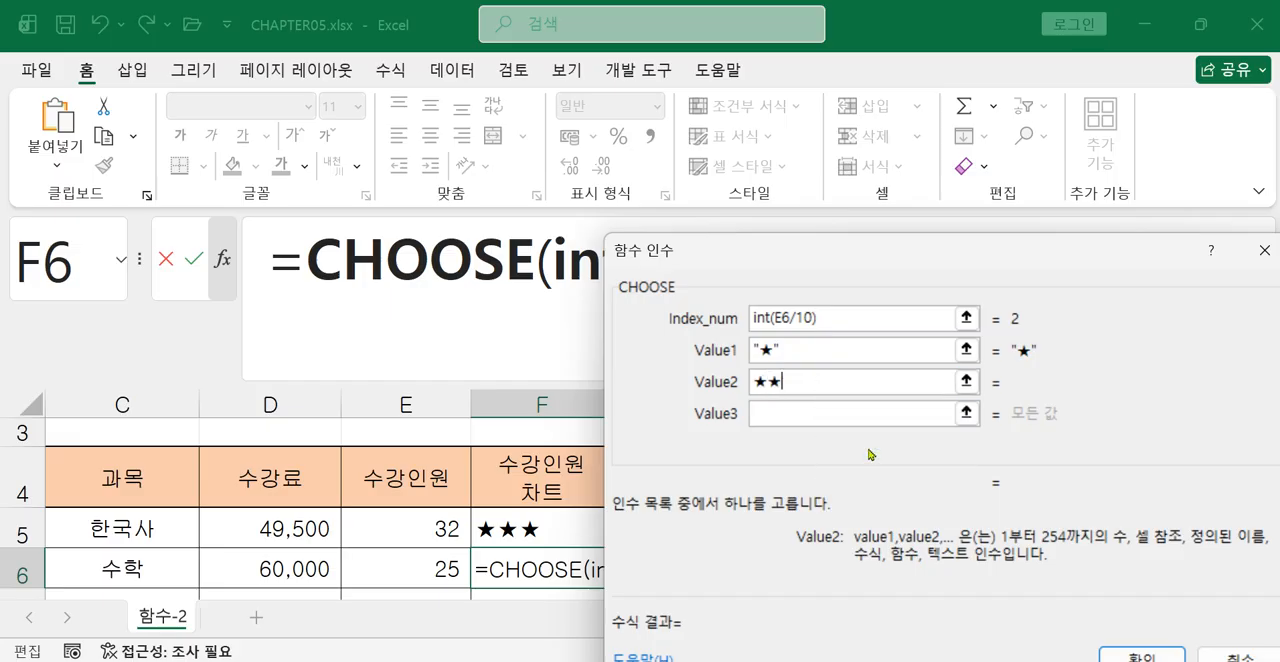
Fill Value3 with ★★★ by pasting the copied star three times.
click(810, 414)
right_click(792, 416)
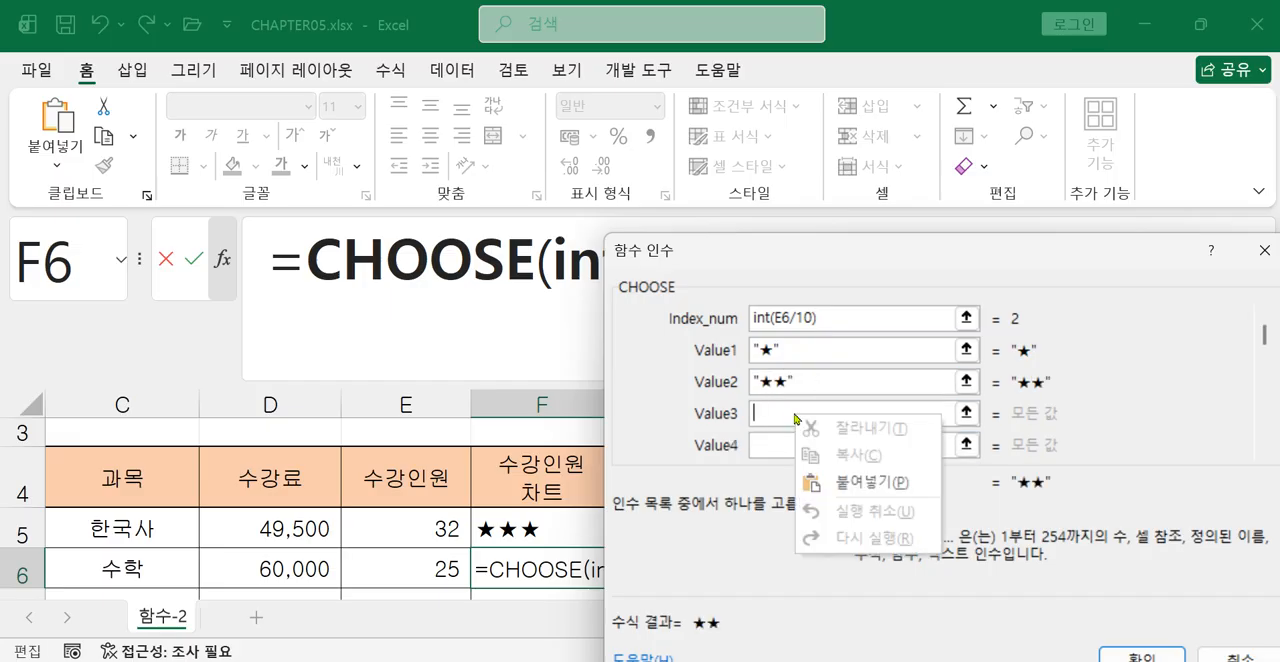
click(842, 478)
right_click(812, 415)
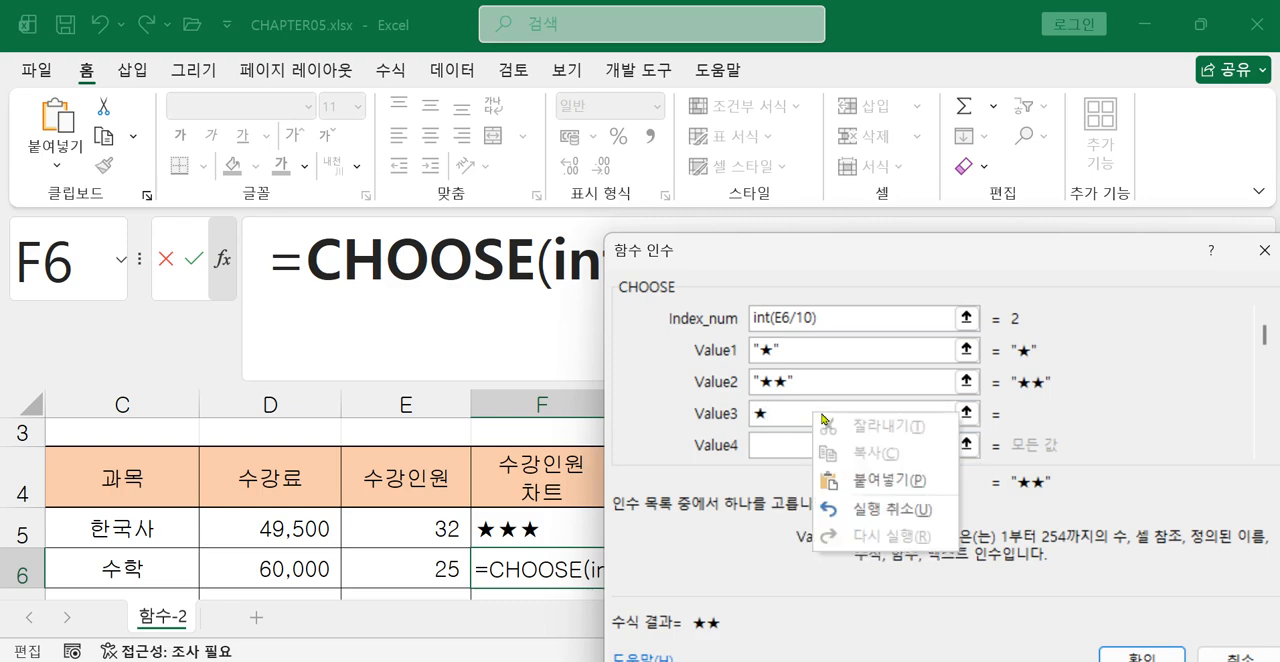
click(852, 480)
right_click(812, 412)
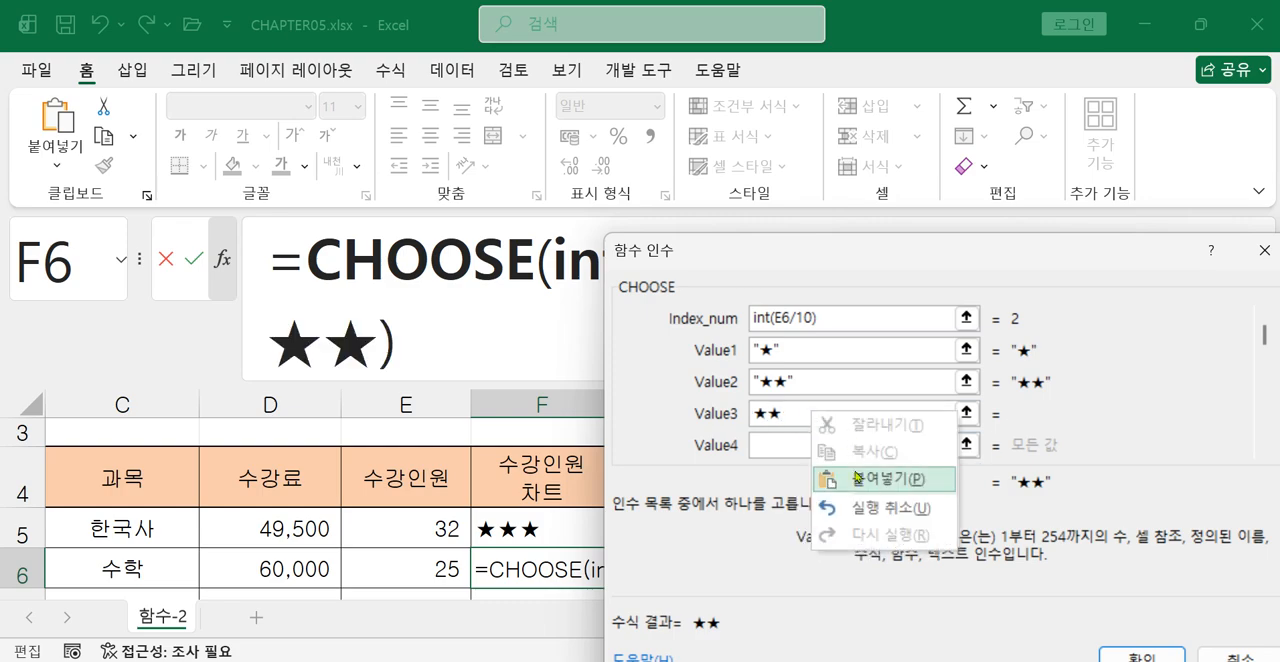
click(855, 478)
Fill Value4 with ★★★★ by pasting the copied star four times, and bring the Value5 argument into view.
click(830, 446)
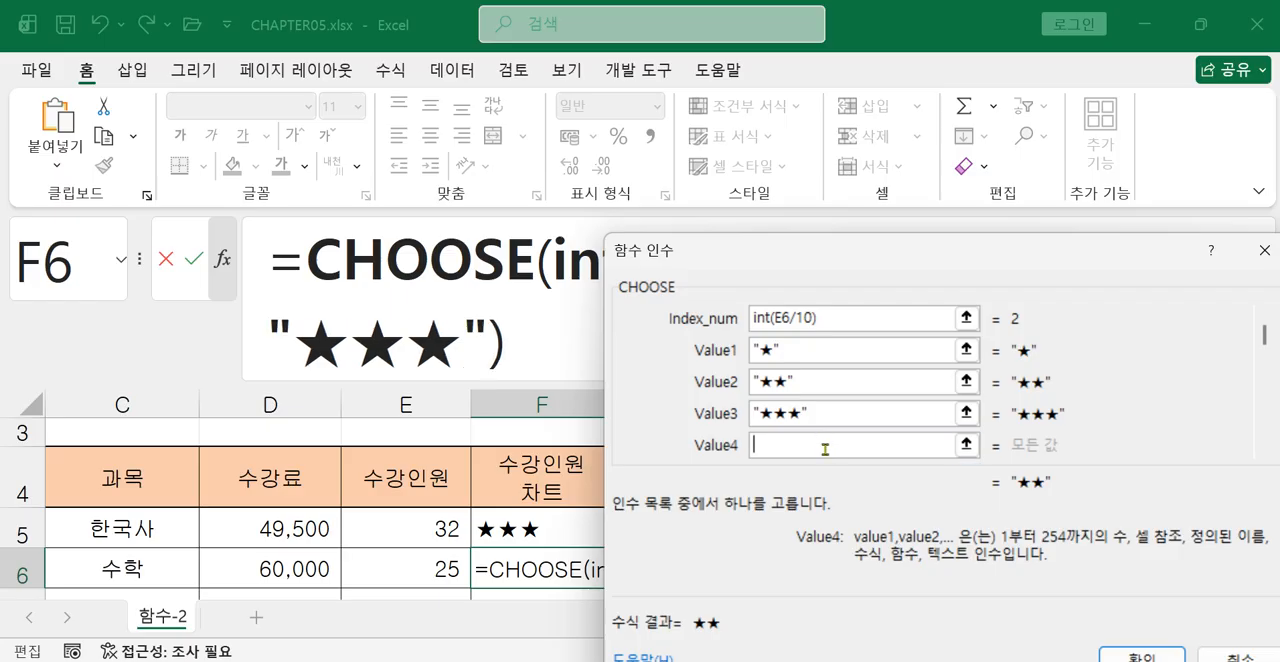
right_click(824, 447)
click(857, 477)
right_click(860, 444)
click(895, 508)
right_click(843, 447)
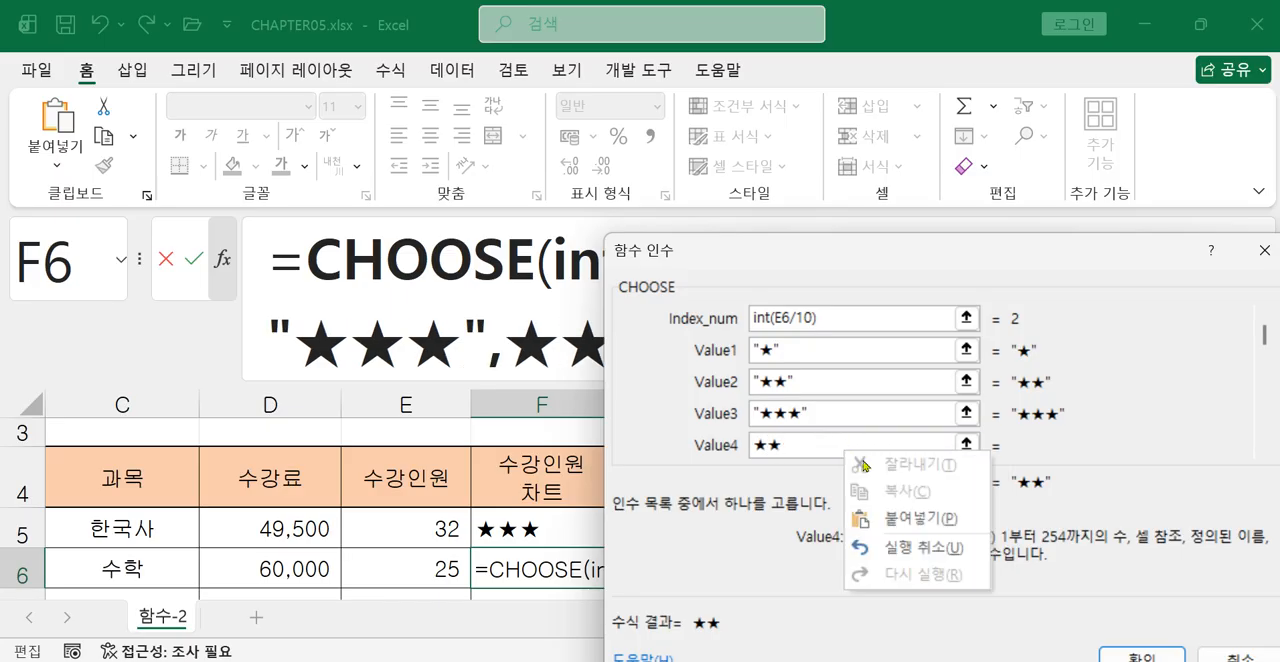
click(897, 510)
right_click(855, 438)
click(907, 497)
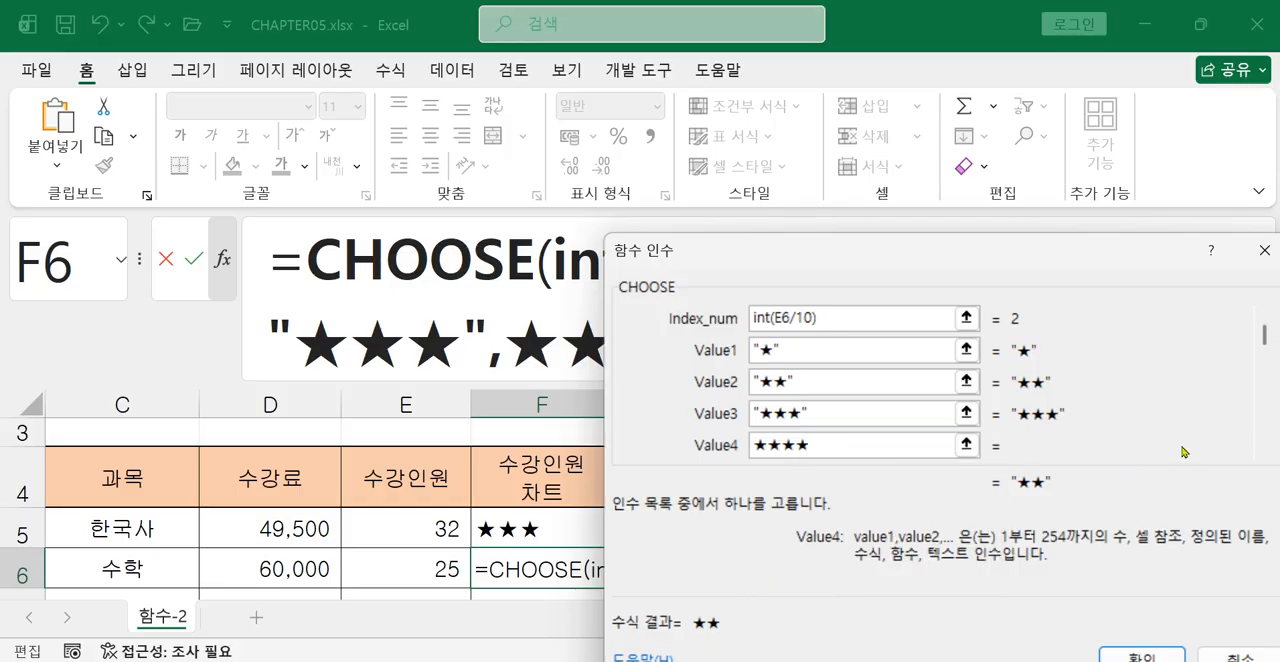
click(1264, 453)
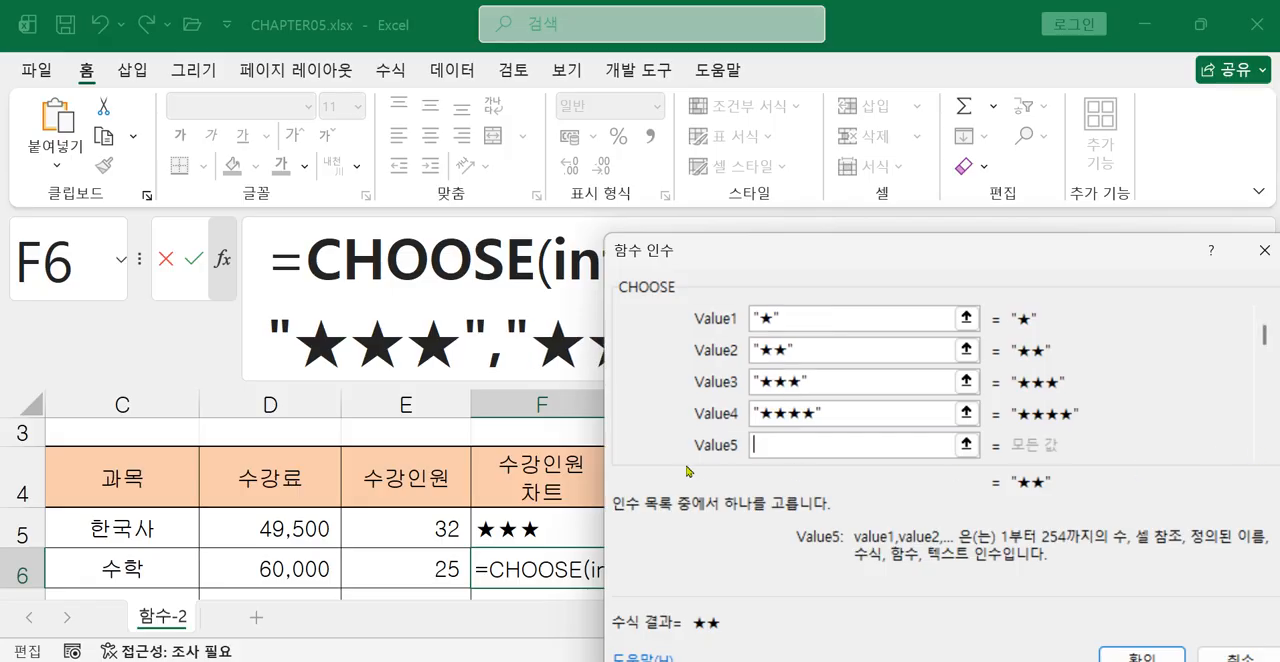
Fill Value5 with ★★★★★ by pasting the copied star five times.
right_click(773, 446)
click(820, 515)
right_click(798, 445)
click(857, 515)
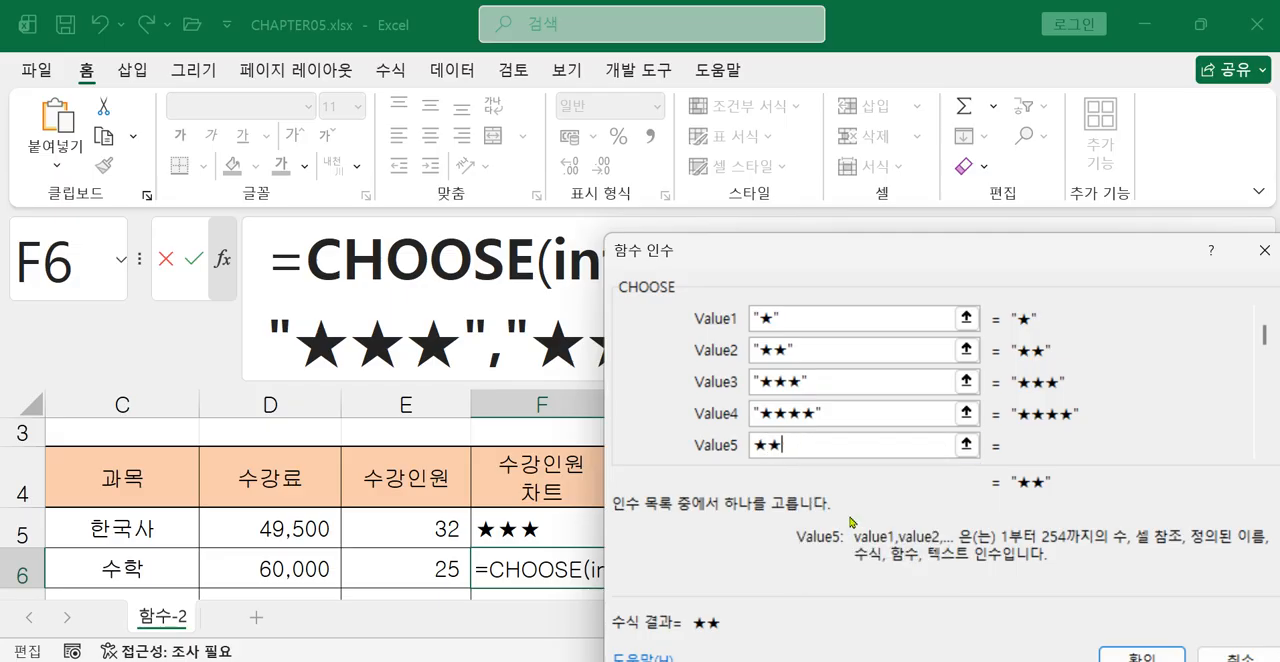
right_click(806, 448)
click(856, 512)
right_click(815, 449)
click(858, 511)
right_click(911, 445)
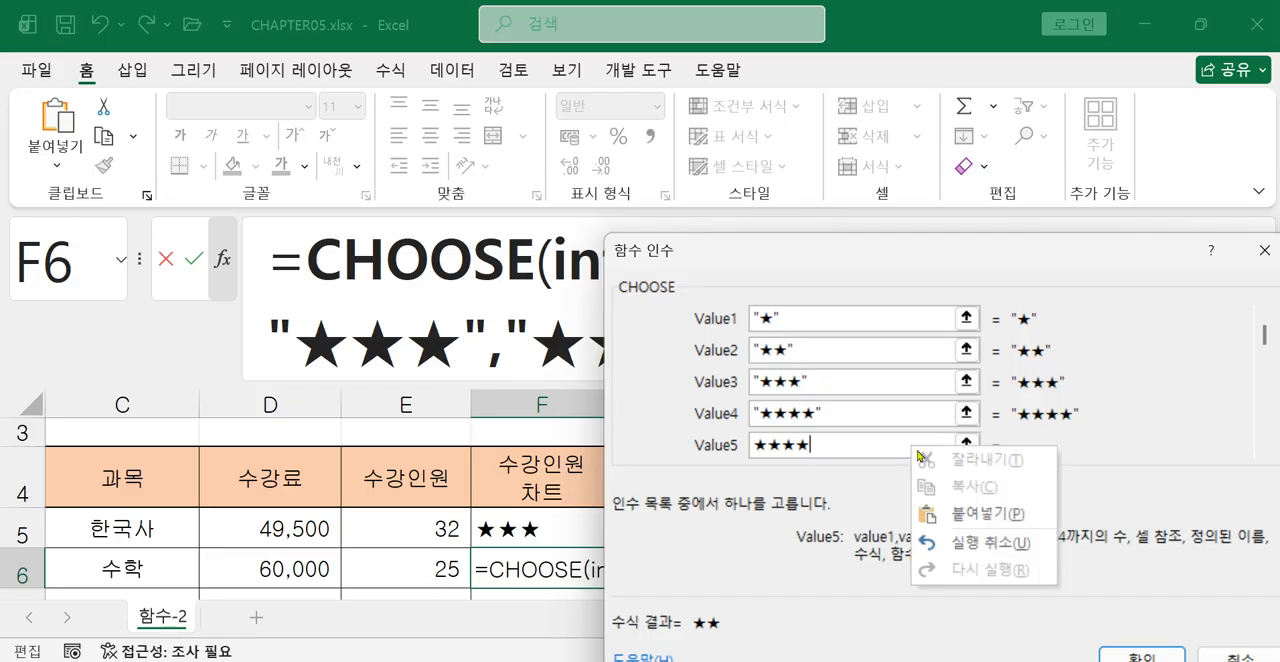
click(945, 511)
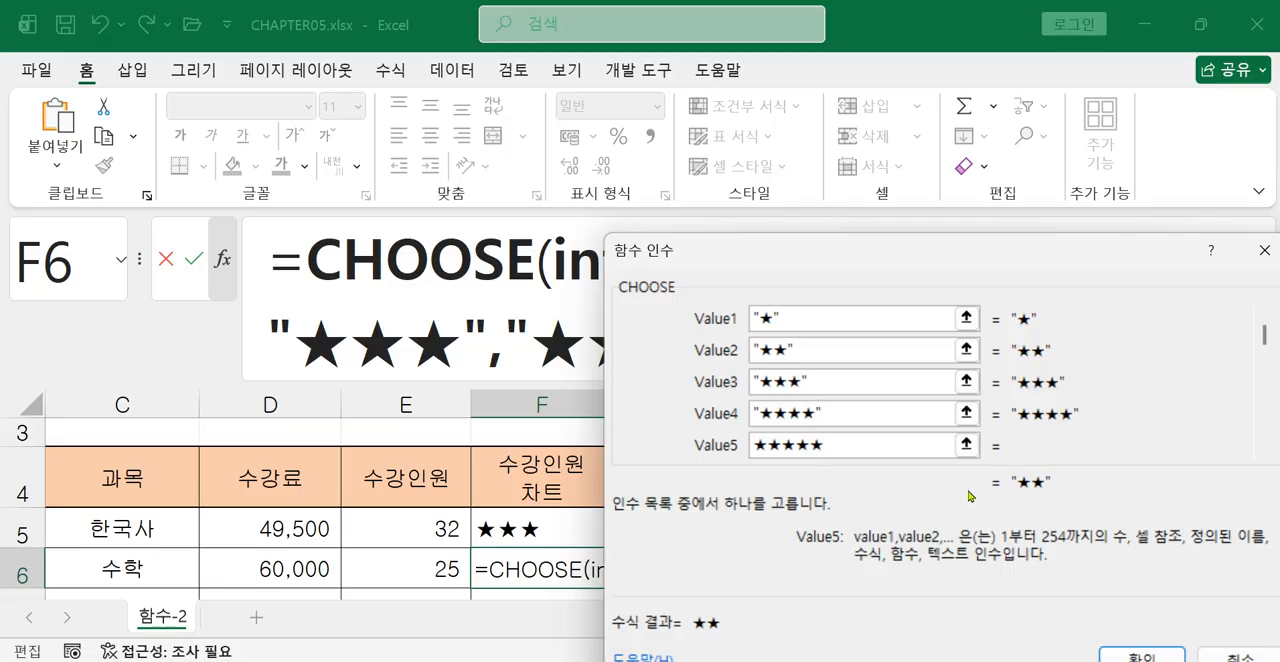
click(837, 382)
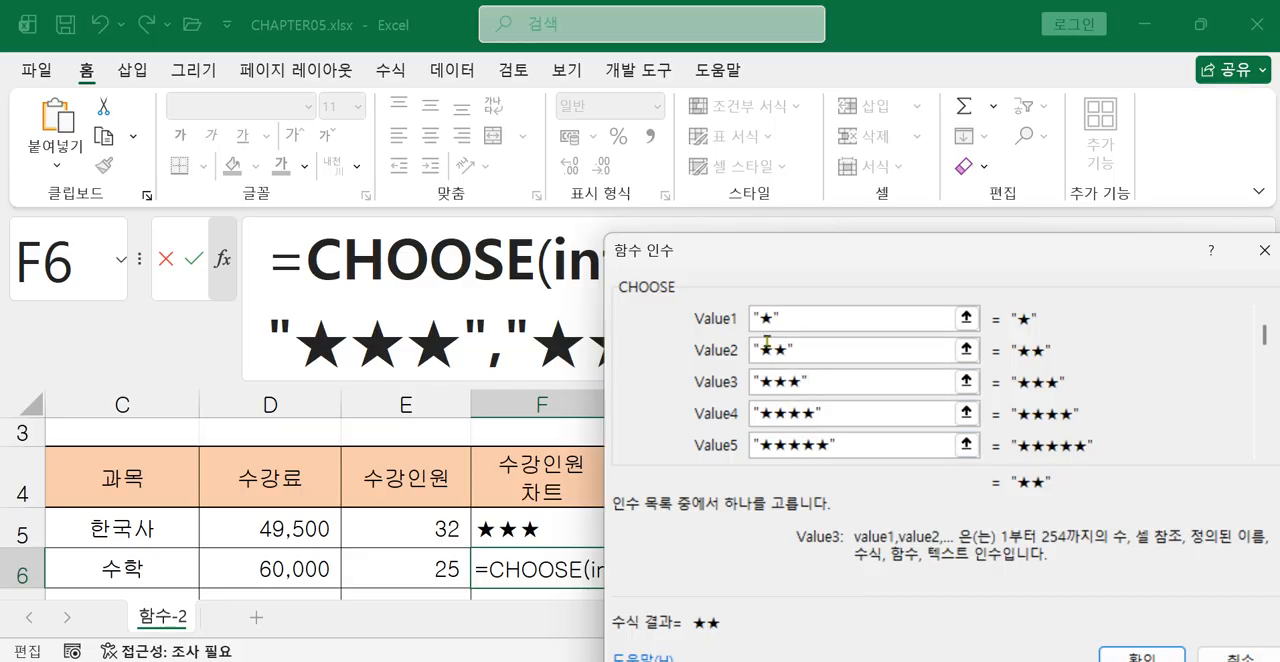
Accept the CHOOSE function arguments for F6 and fill the formula down through F12.
drag(808, 263, 750, 148)
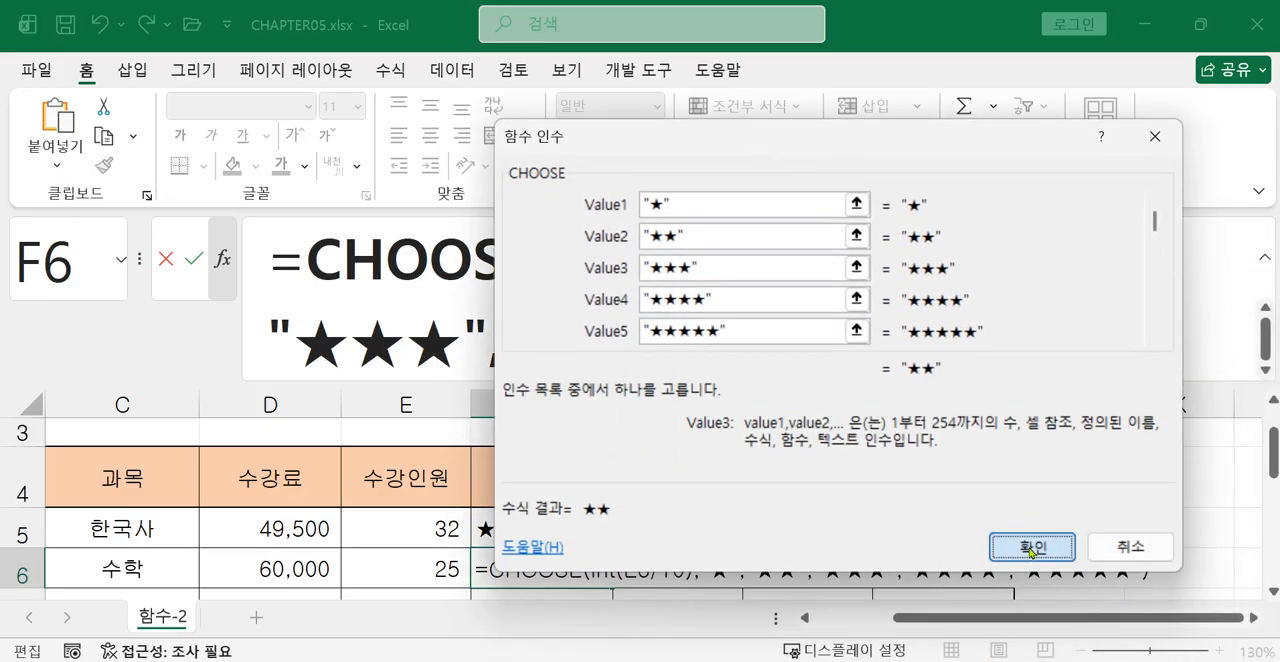
click(1031, 548)
scroll(485, 557, down, 1)
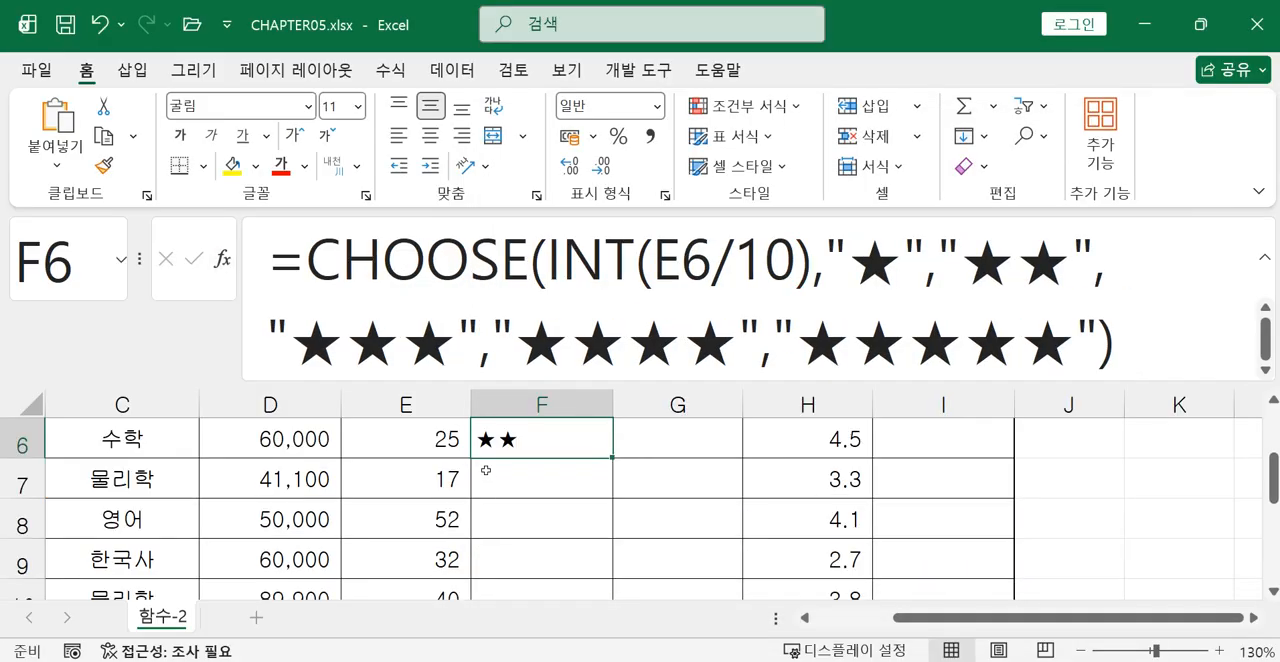
mouse_move(613, 459)
mouse_down()
mouse_move(612, 590)
mouse_move(602, 476)
mouse_up()
scroll(560, 480, up, 2)
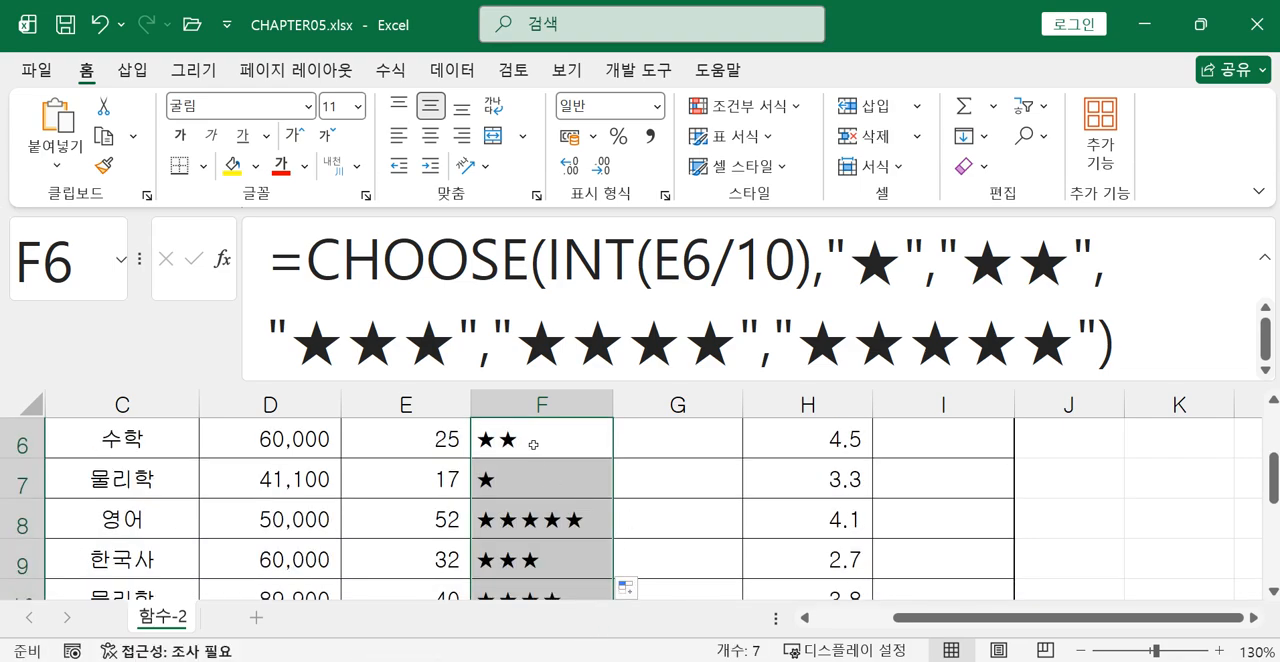
Review the CHOOSE formula in F6 and the function arguments of F5 alongside the exercise instructions image.
click(533, 444)
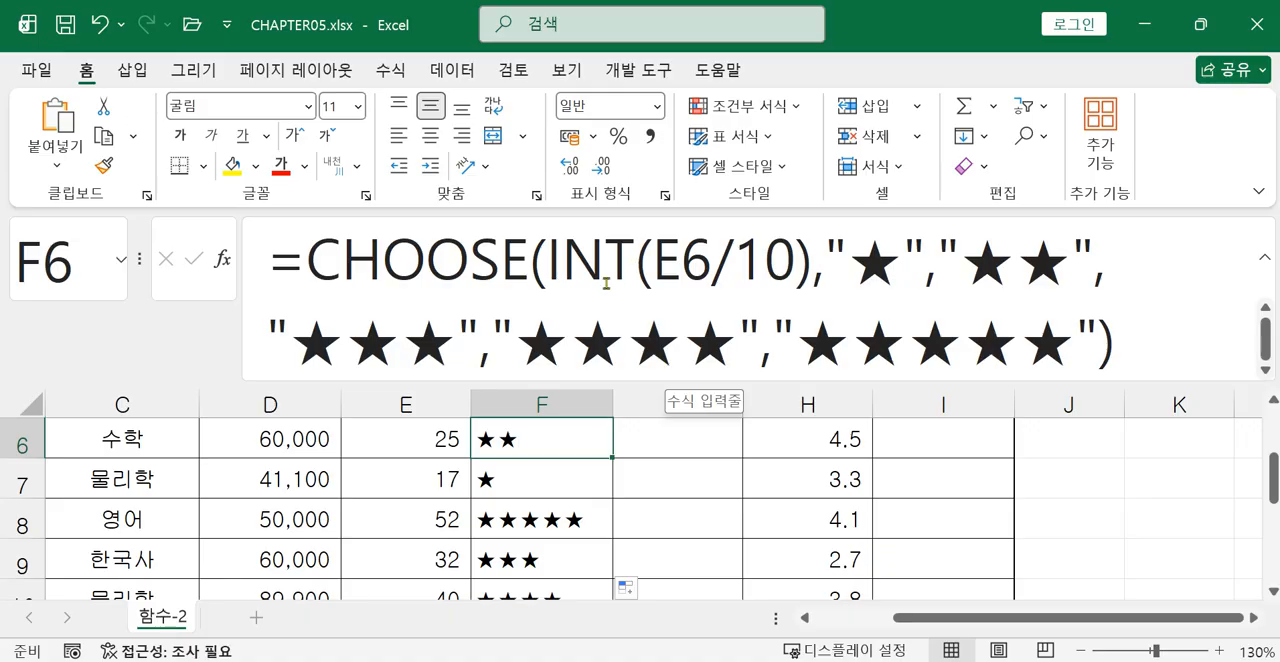
click(429, 275)
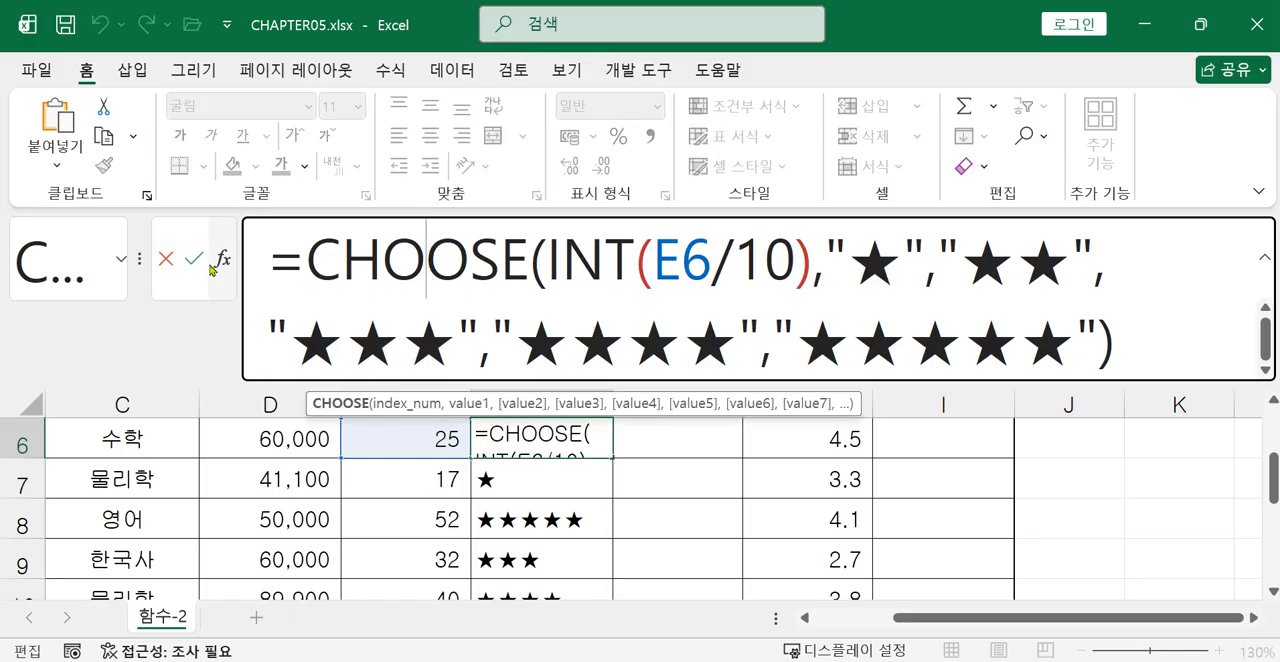
key(Return)
scroll(601, 467, up, 2)
scroll(580, 503, down, 1)
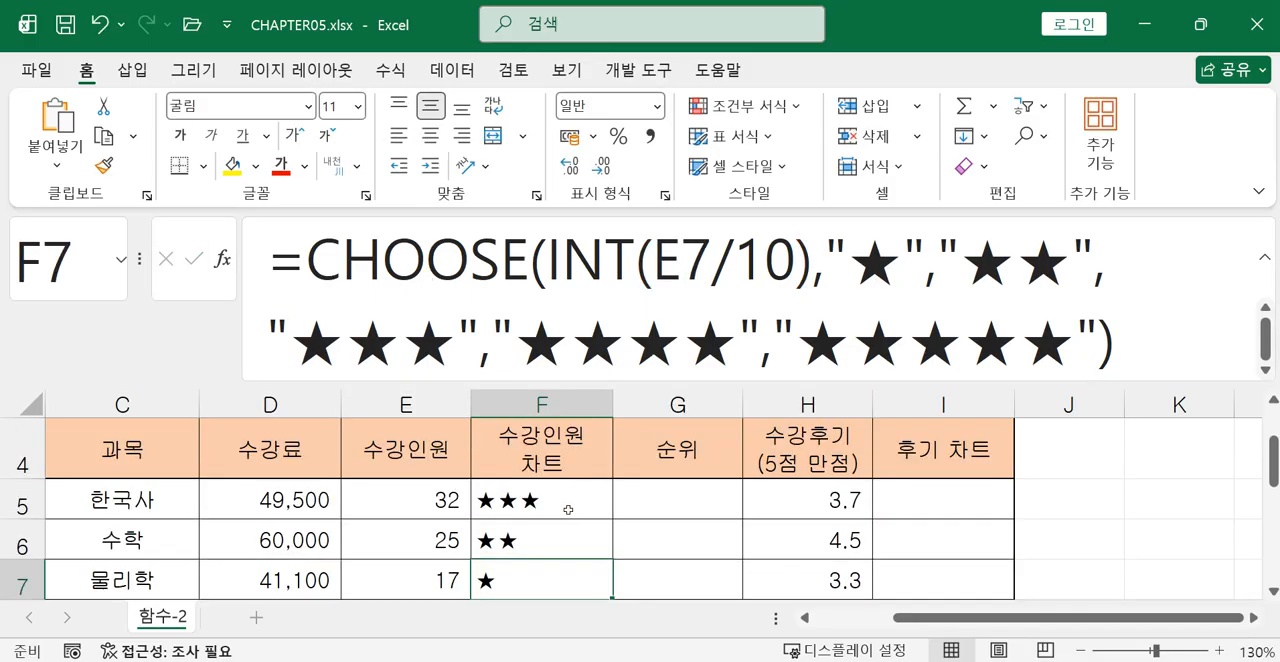
click(566, 510)
click(222, 260)
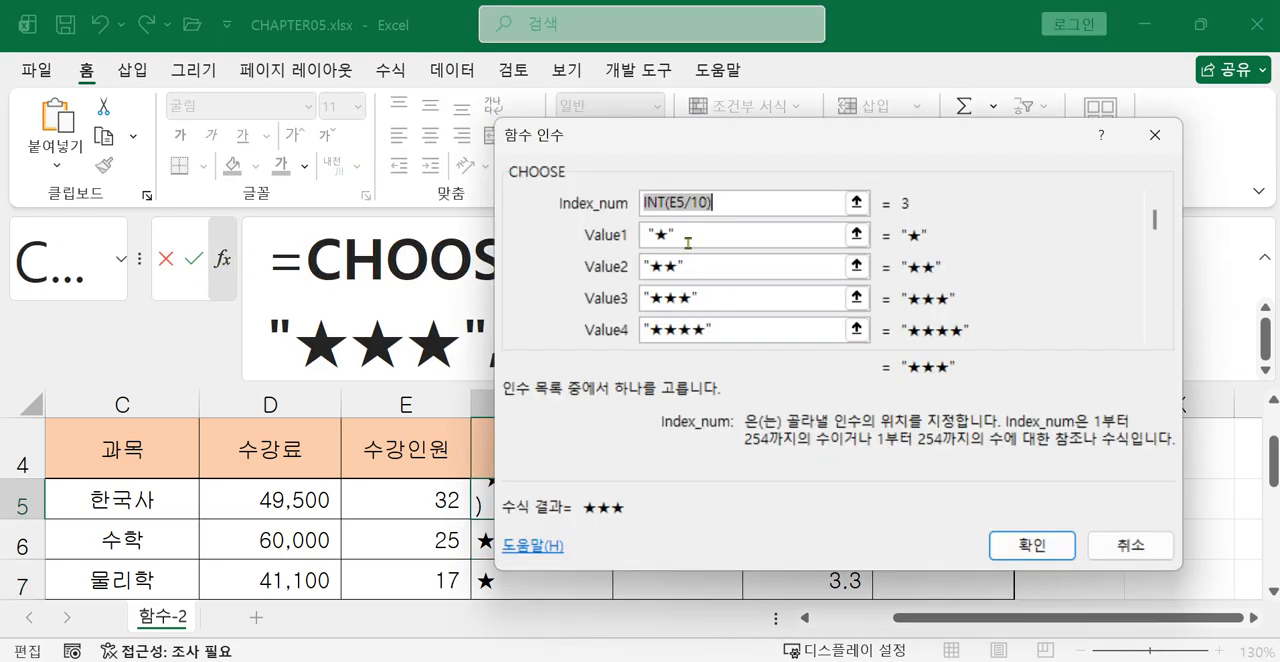
drag(670, 145, 791, 400)
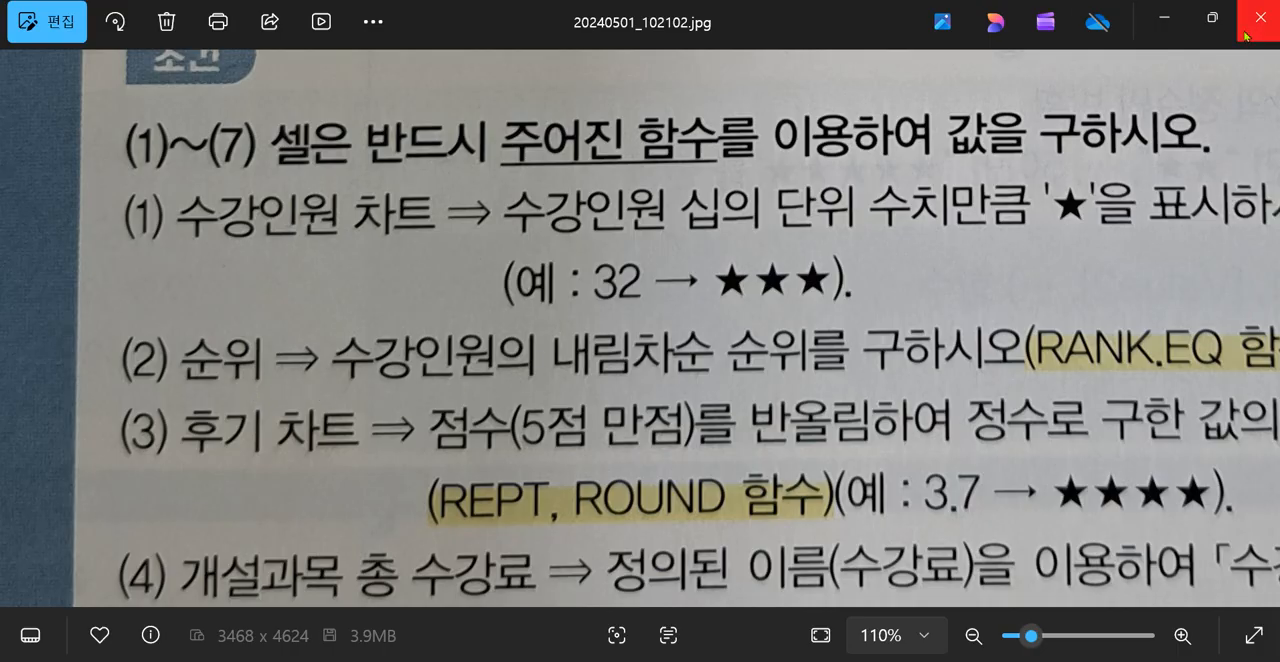
click(1165, 18)
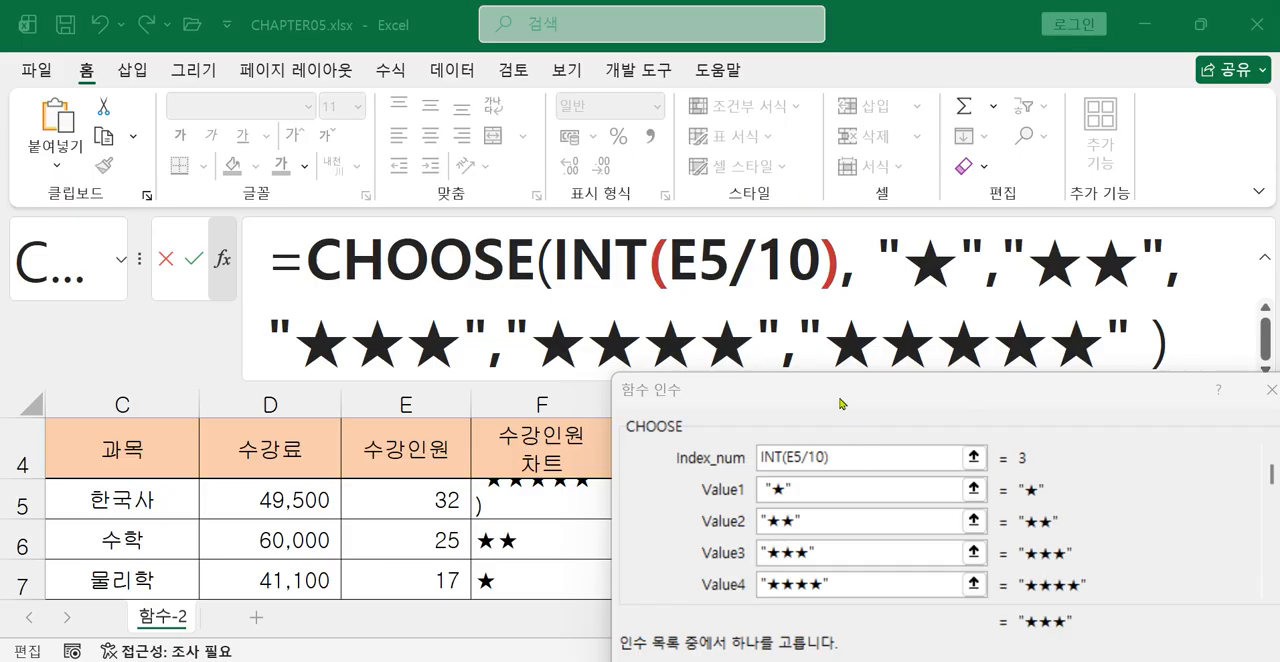
drag(841, 399, 772, 194)
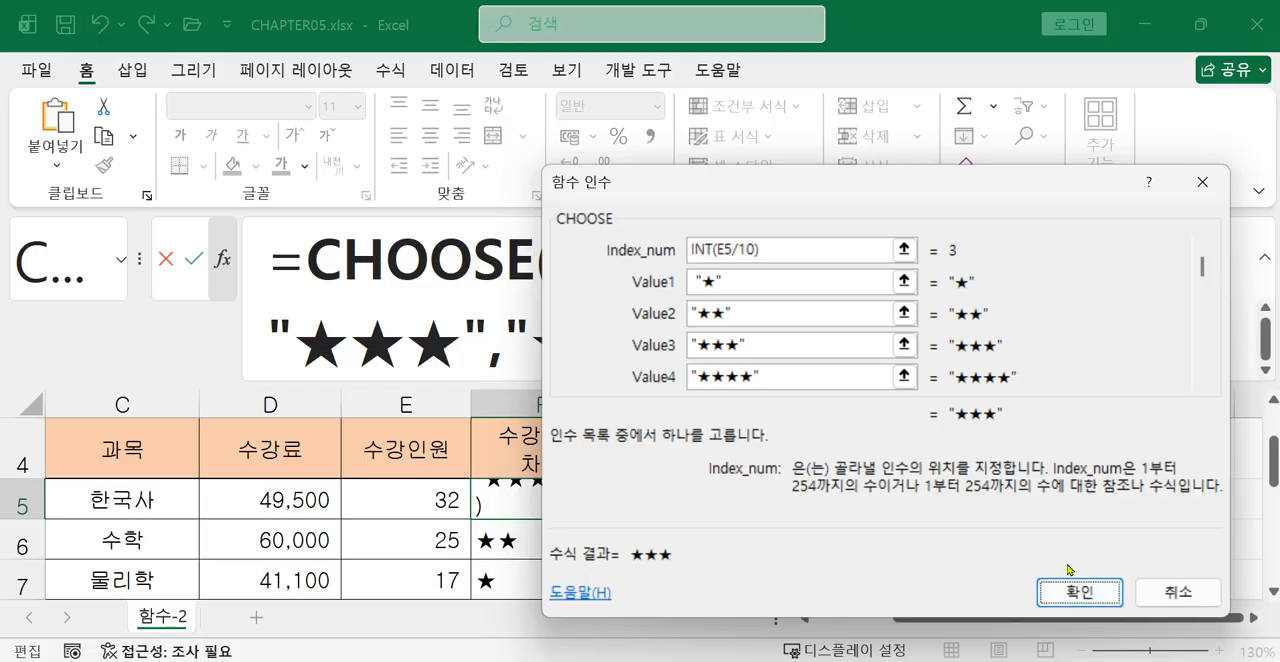
key(Return)
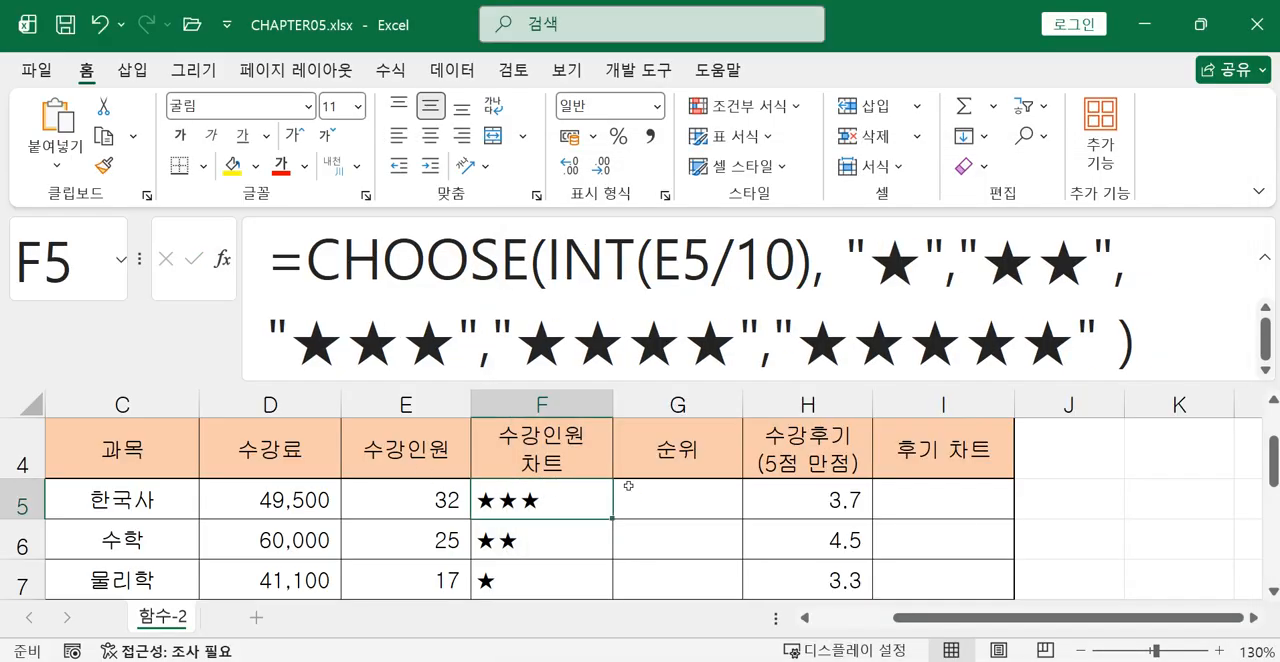
Collapse the formula bar to one line and start a RANK.EQ formula in the 순위 cell G5.
click(655, 506)
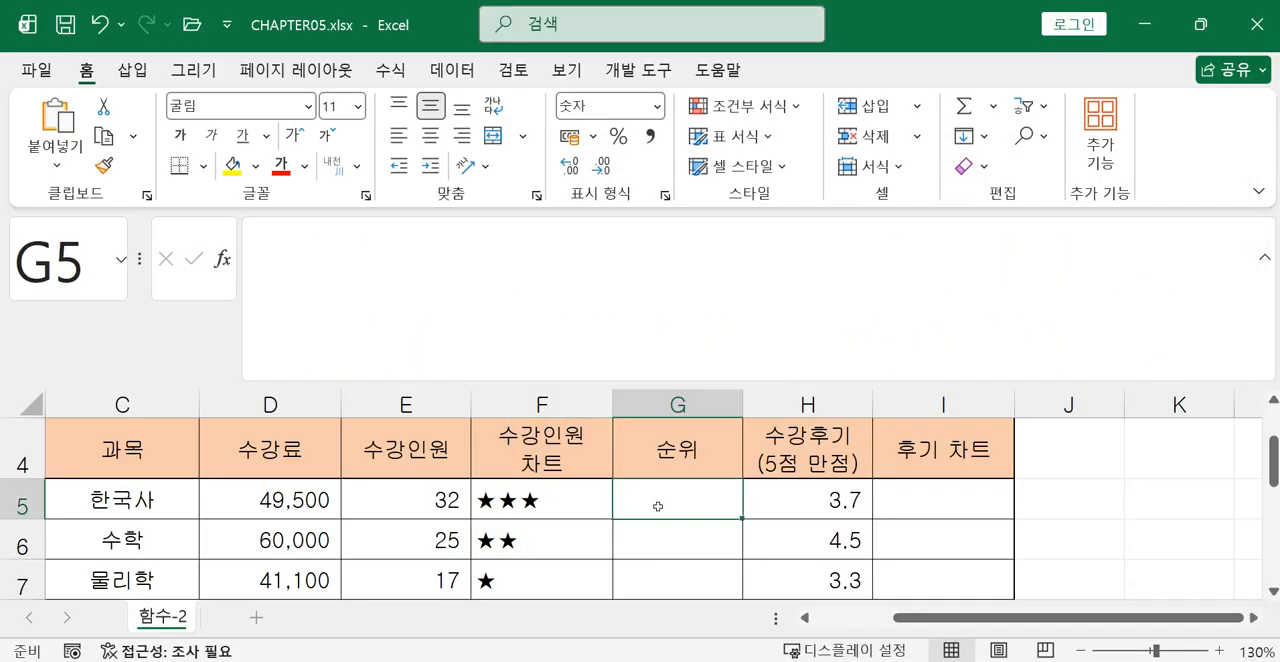
click(1265, 260)
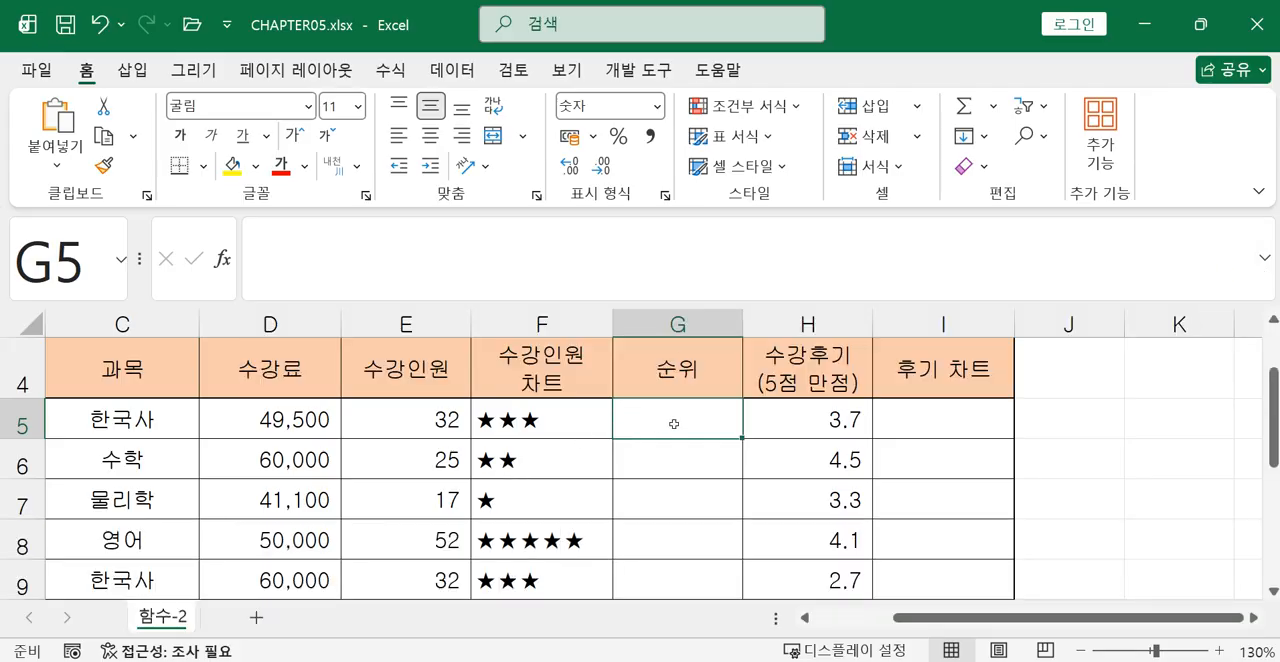
drag(437, 423, 436, 510)
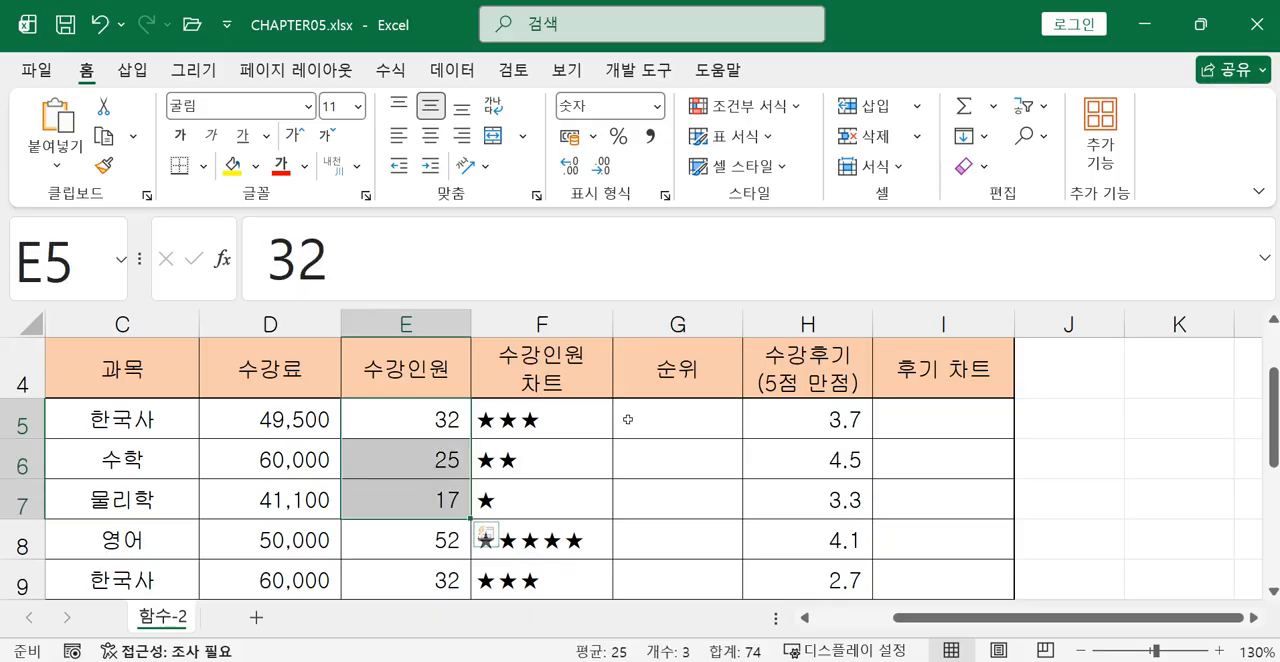
click(658, 421)
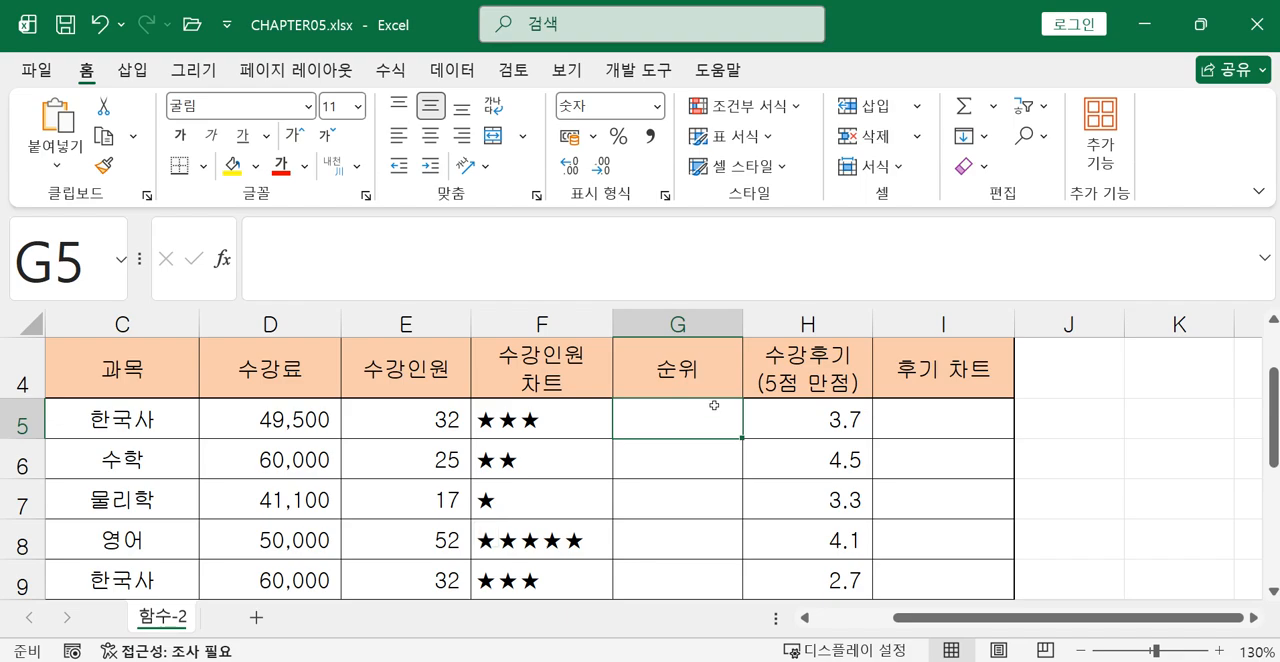
text(=)
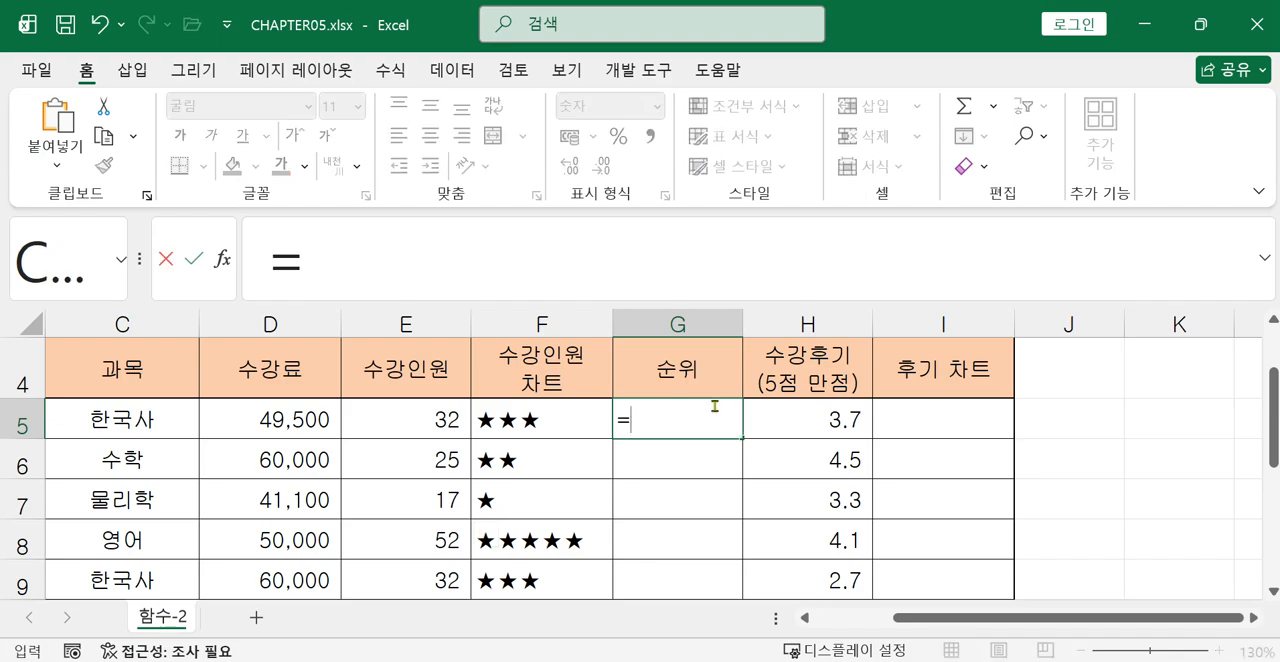
text(ㄱ)
key(BackSpace)
key(Hangul)
text(r)
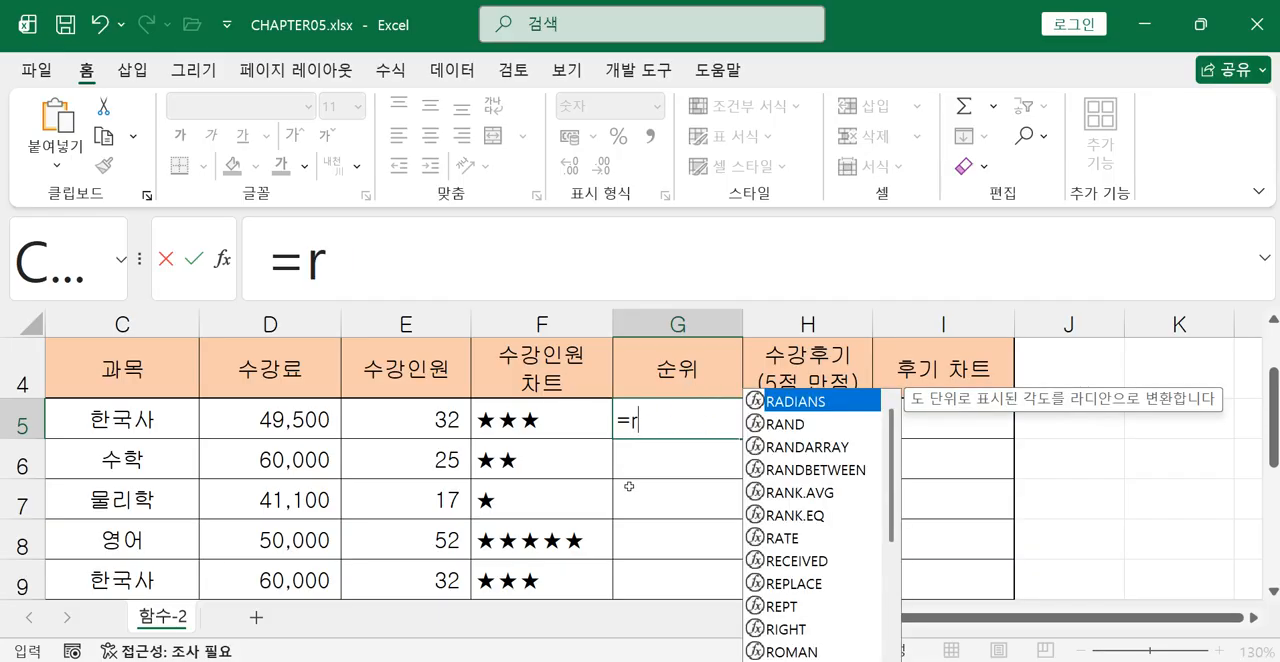
double_click(795, 515)
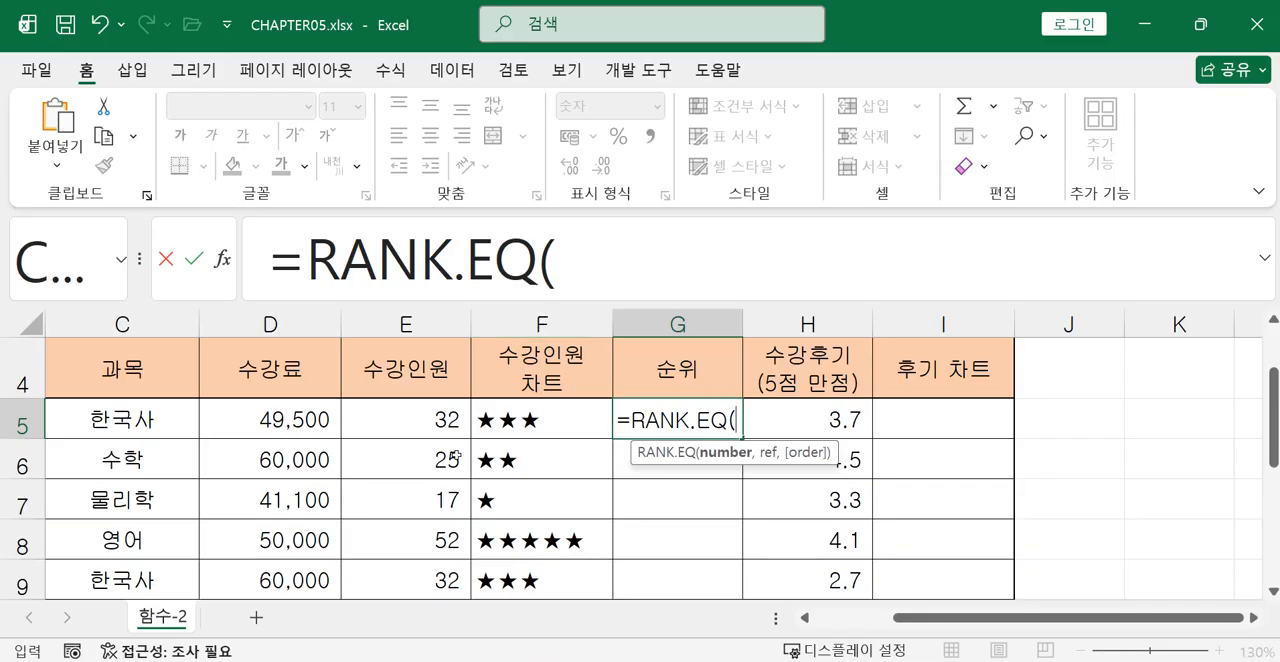
Complete the G5 formula as =RANK.EQ(E5,E5:E12), with the 수강인원 cell as number and the whole column as ref.
click(587, 268)
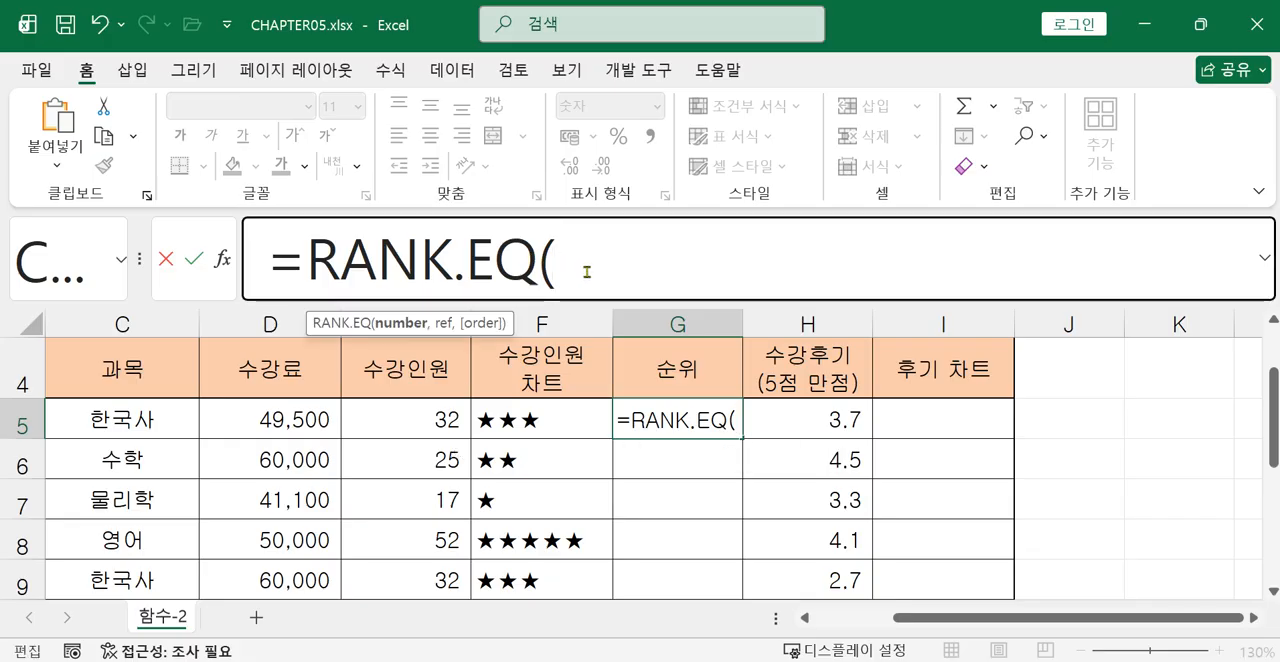
click(443, 427)
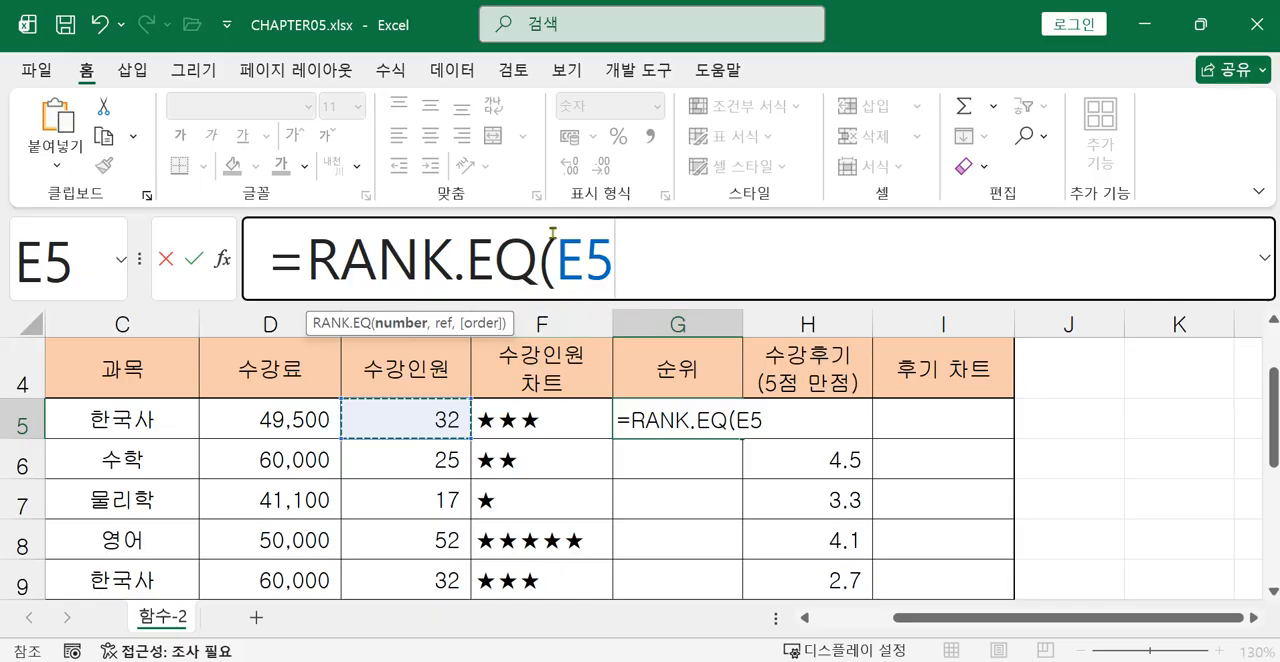
text(,)
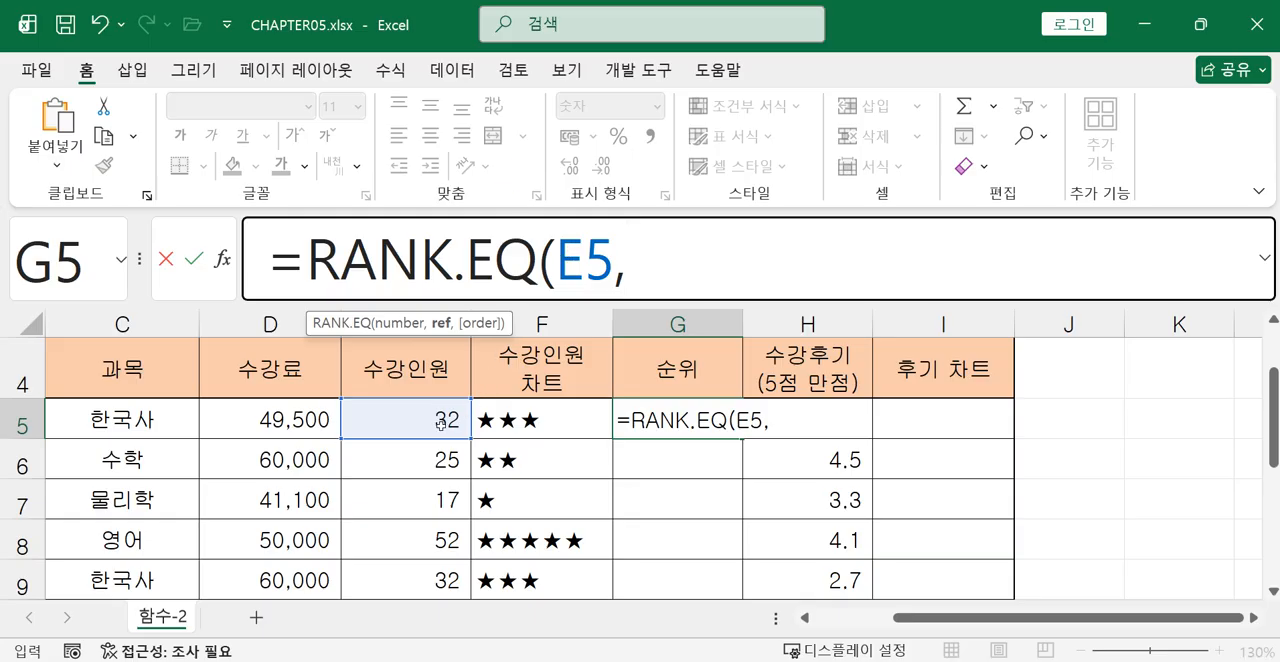
mouse_move(425, 418)
mouse_down()
mouse_move(417, 454)
mouse_move(455, 500)
mouse_move(400, 440)
mouse_move(441, 485)
mouse_move(446, 410)
mouse_up()
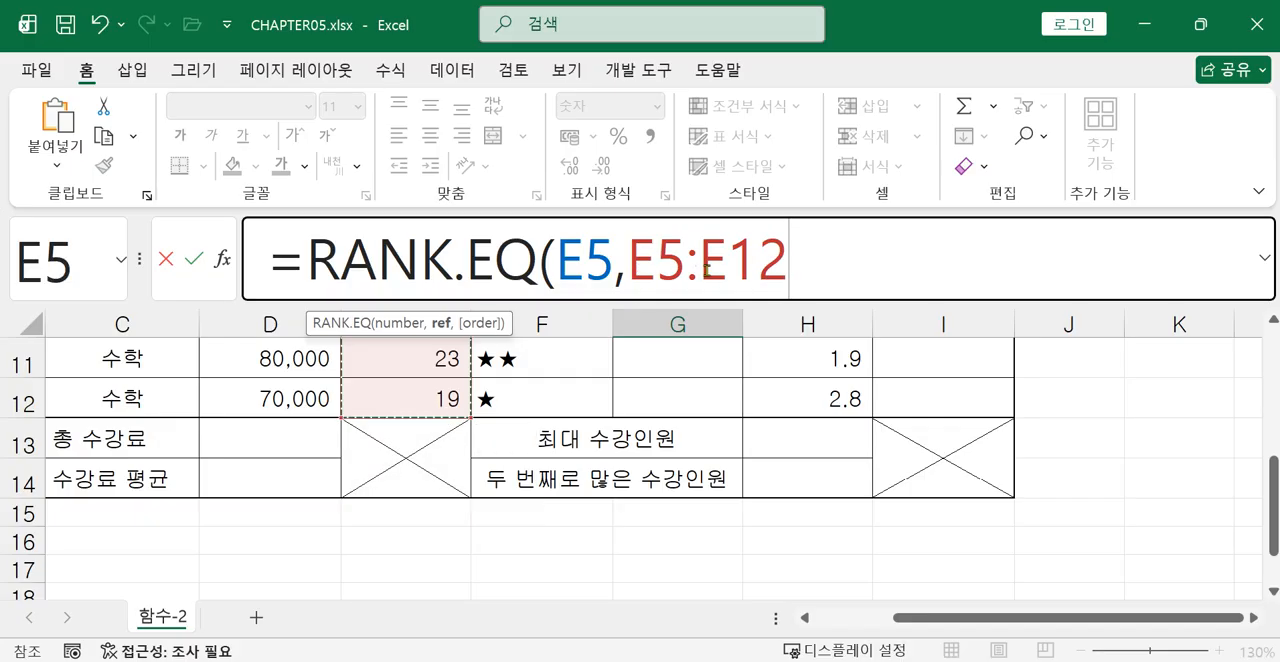
scroll(725, 394, up, 4)
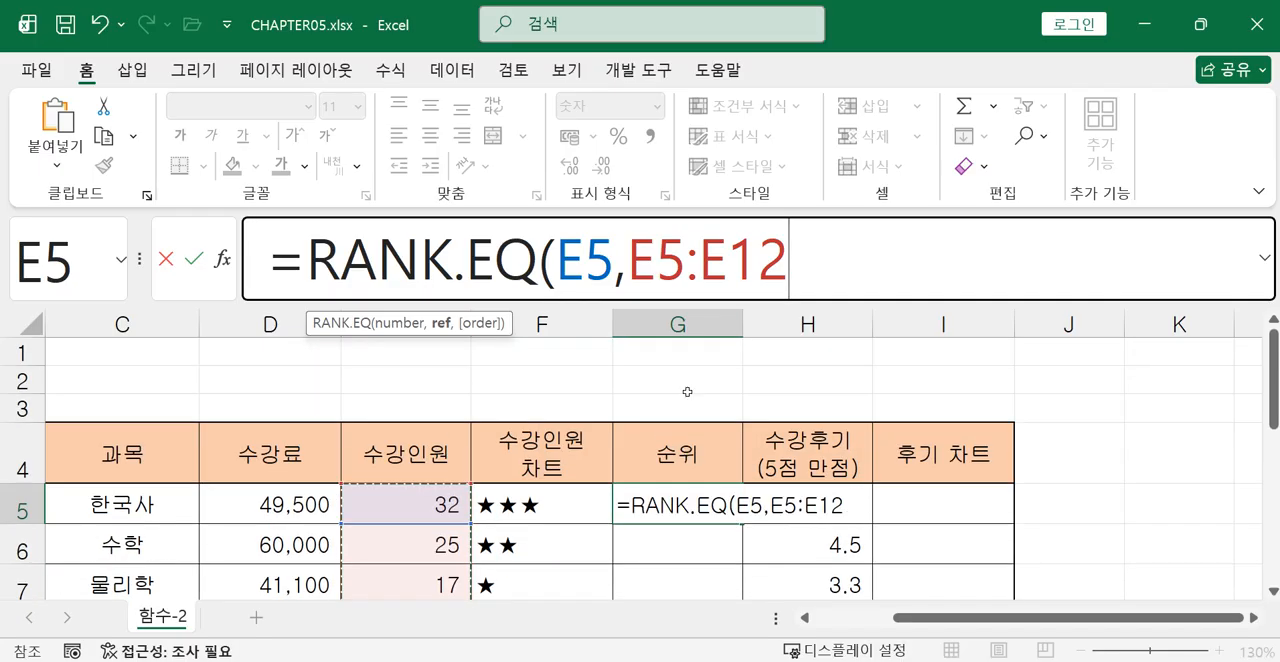
drag(630, 260, 803, 266)
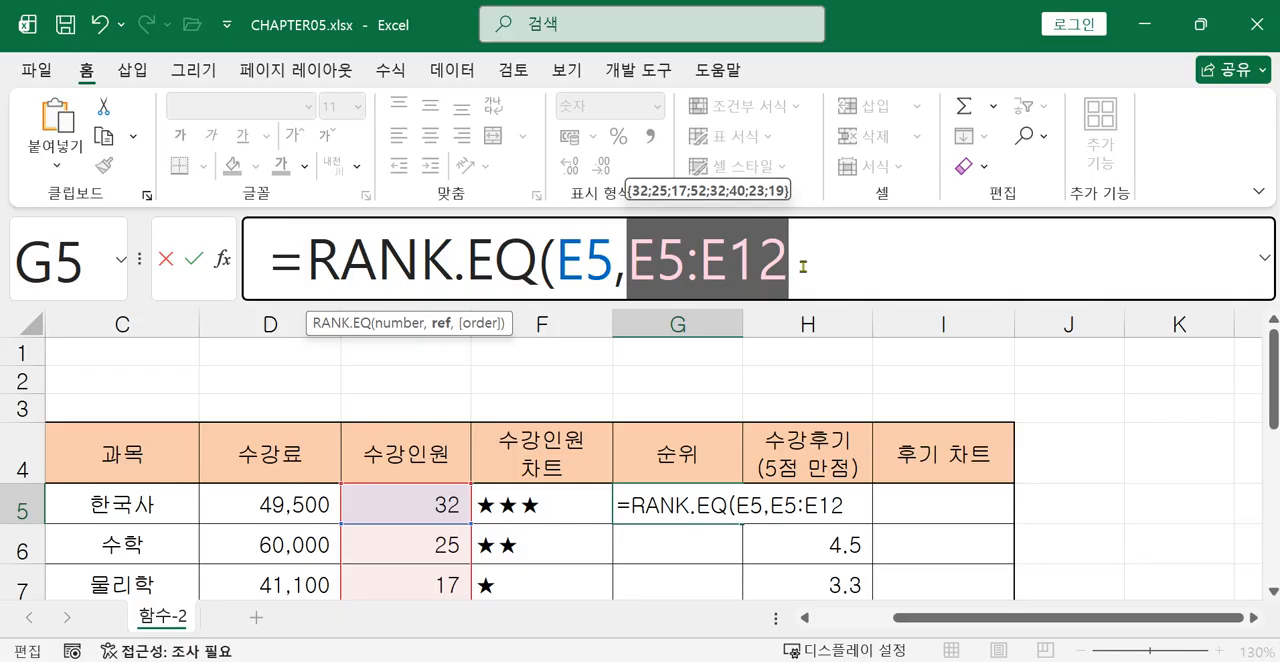
click(825, 260)
text())
key(Return)
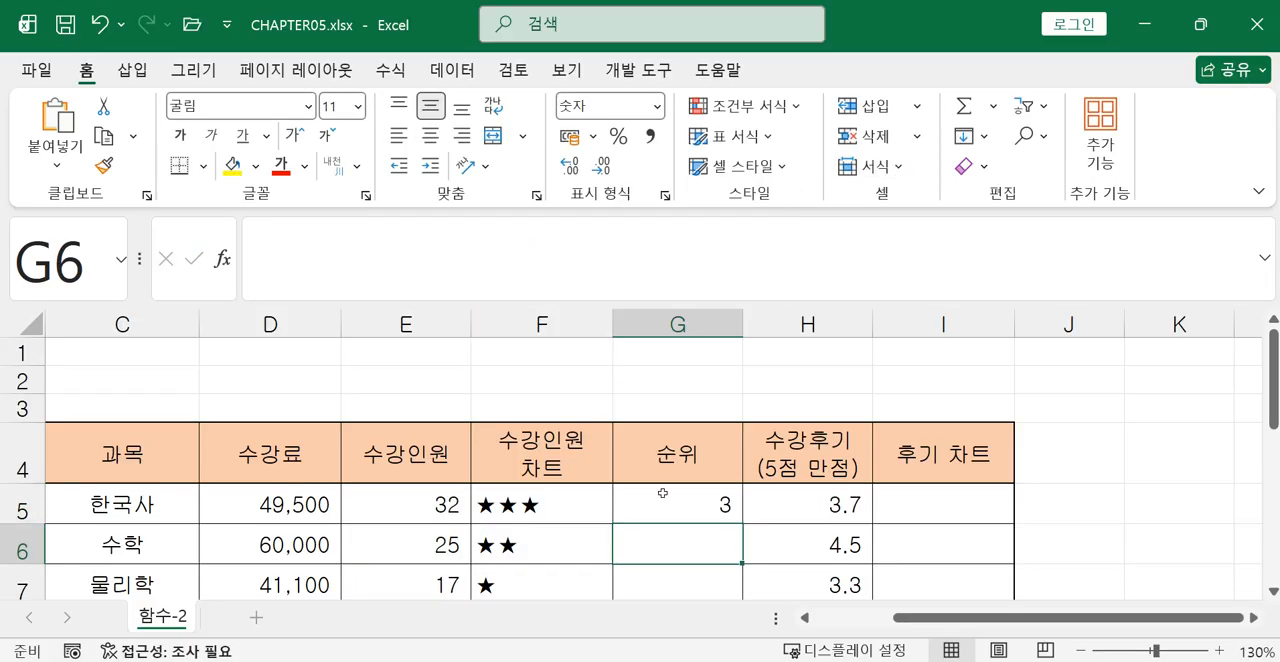
Copy the RANK.EQ formula from G5 down the 순위 column to G12.
click(712, 505)
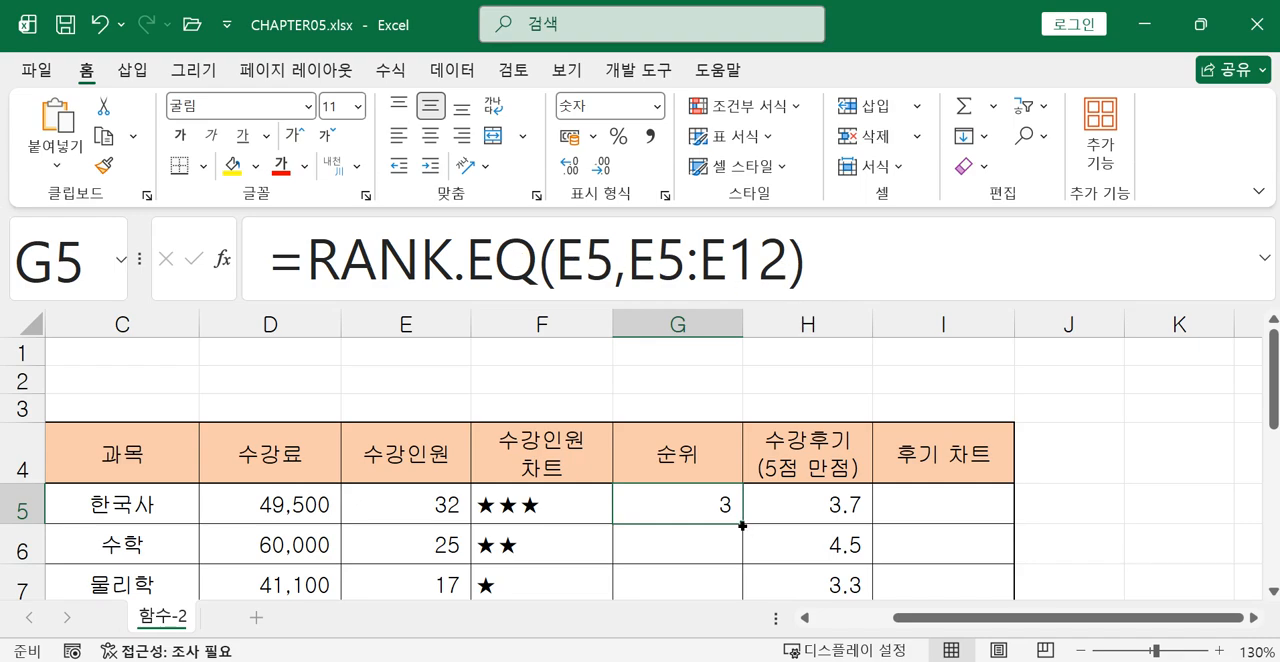
drag(742, 525, 729, 562)
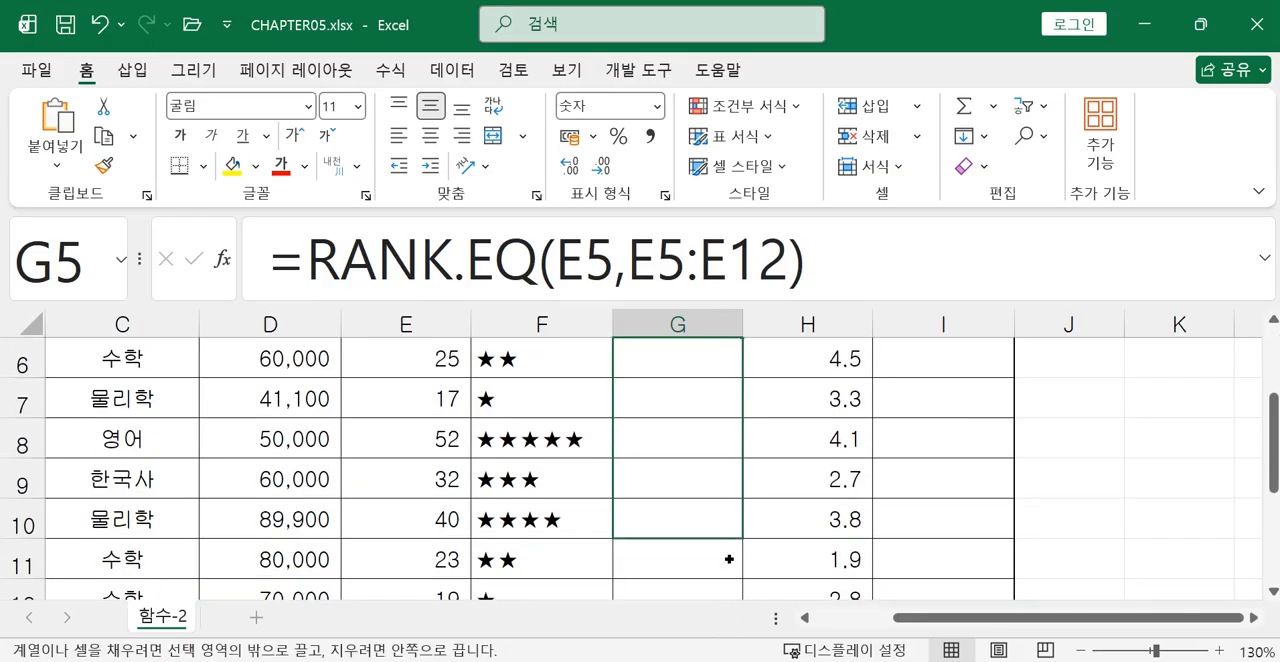
drag(726, 607, 740, 497)
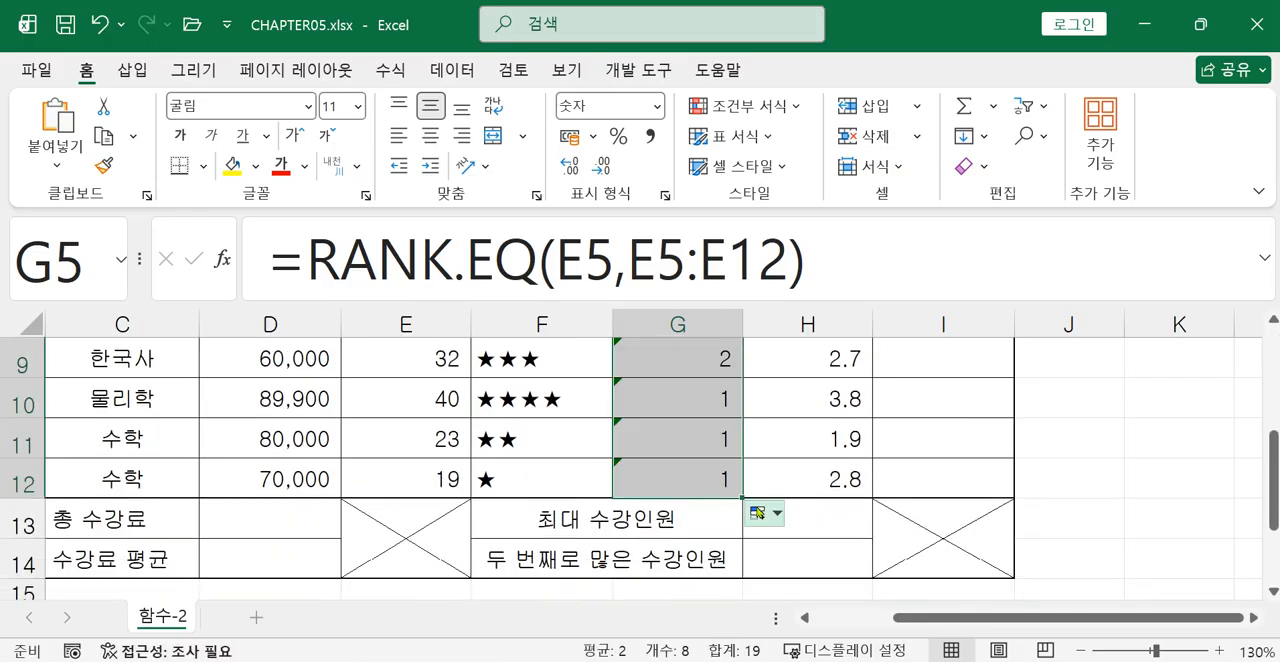
scroll(757, 498, up, 2)
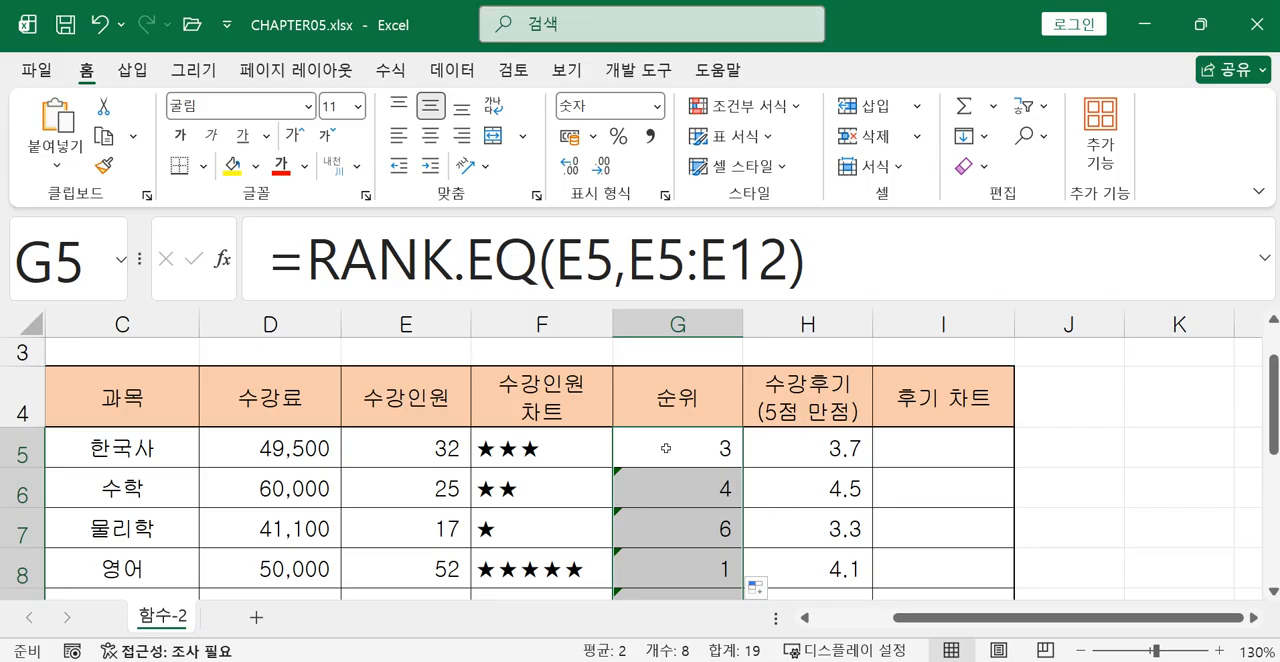
Turn on formula display to examine the cell references of the copied RANK.EQ formulas in the 순위 column, and restore the value display.
click(666, 448)
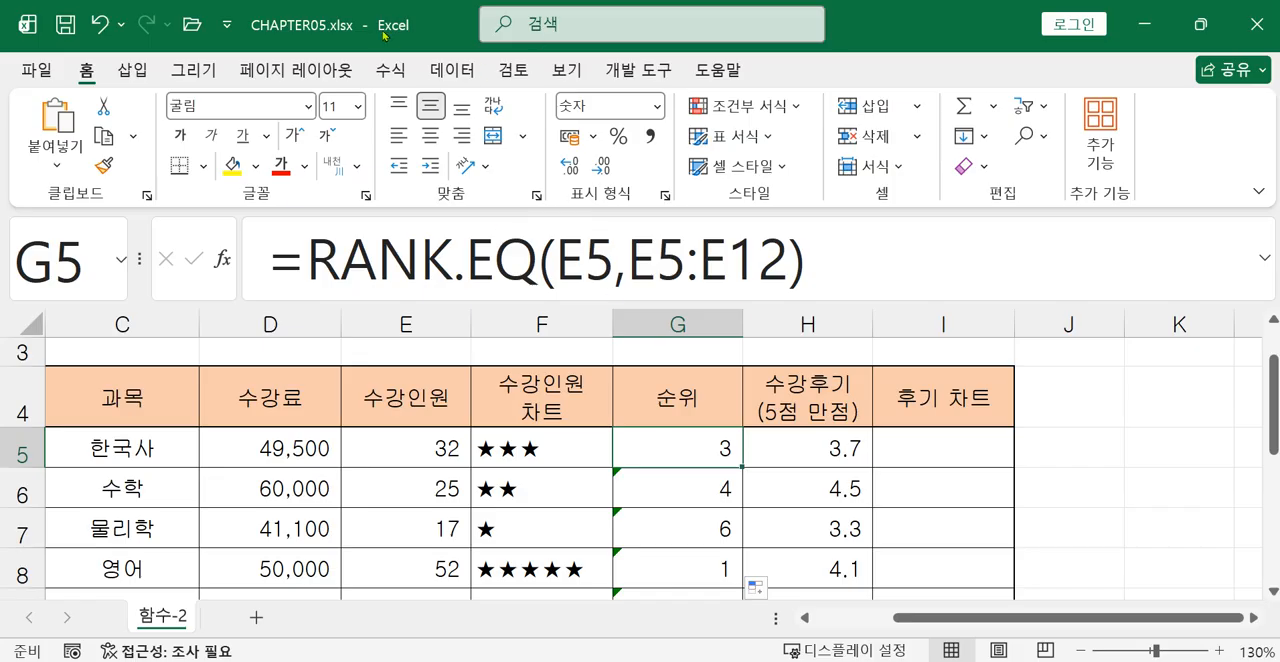
click(390, 70)
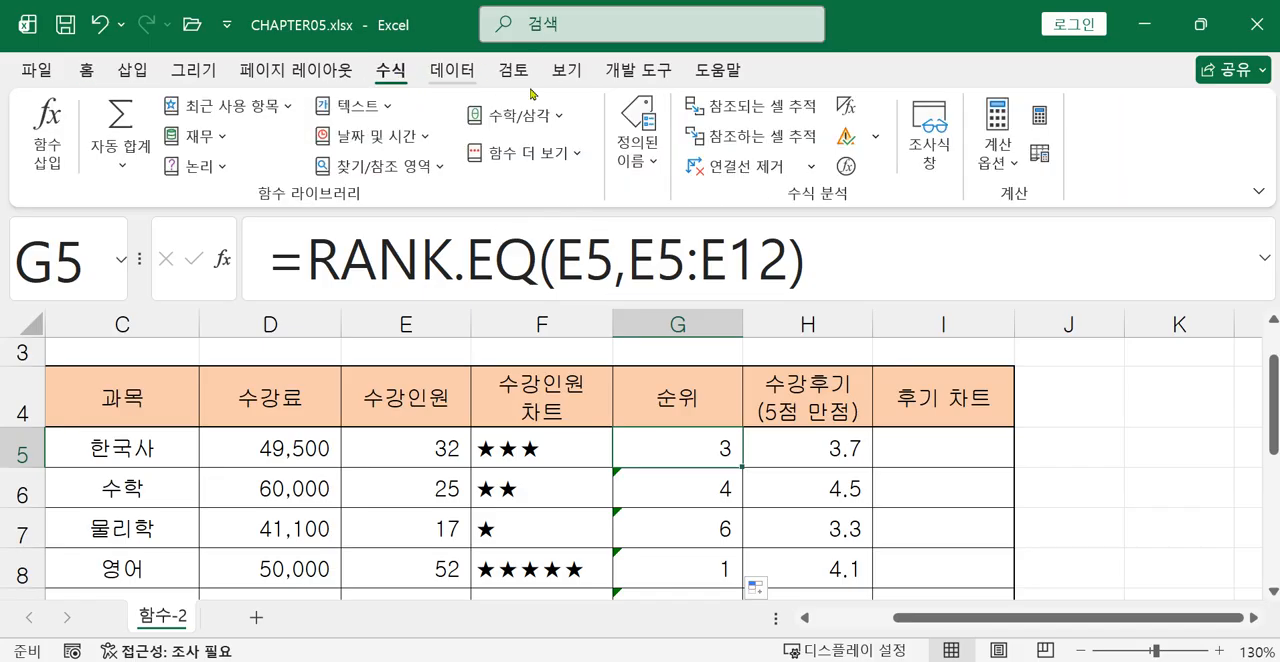
click(847, 110)
click(1253, 617)
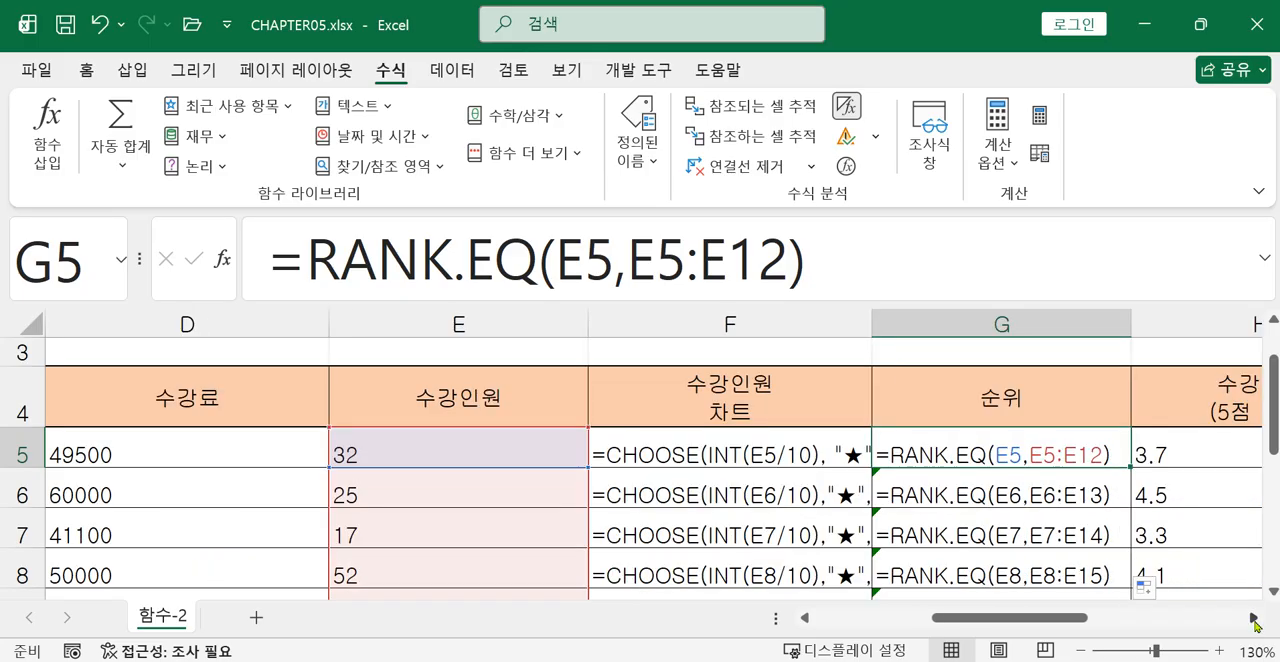
click(1253, 617)
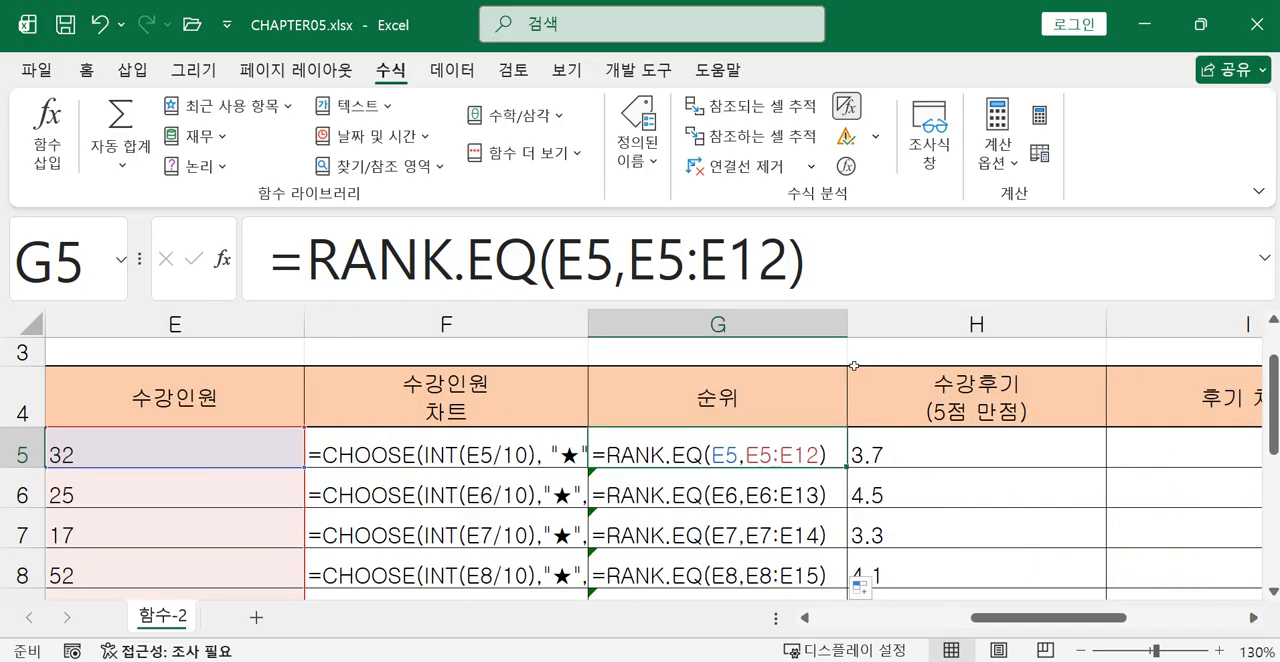
ctrl+scroll(866, 460, down, 2)
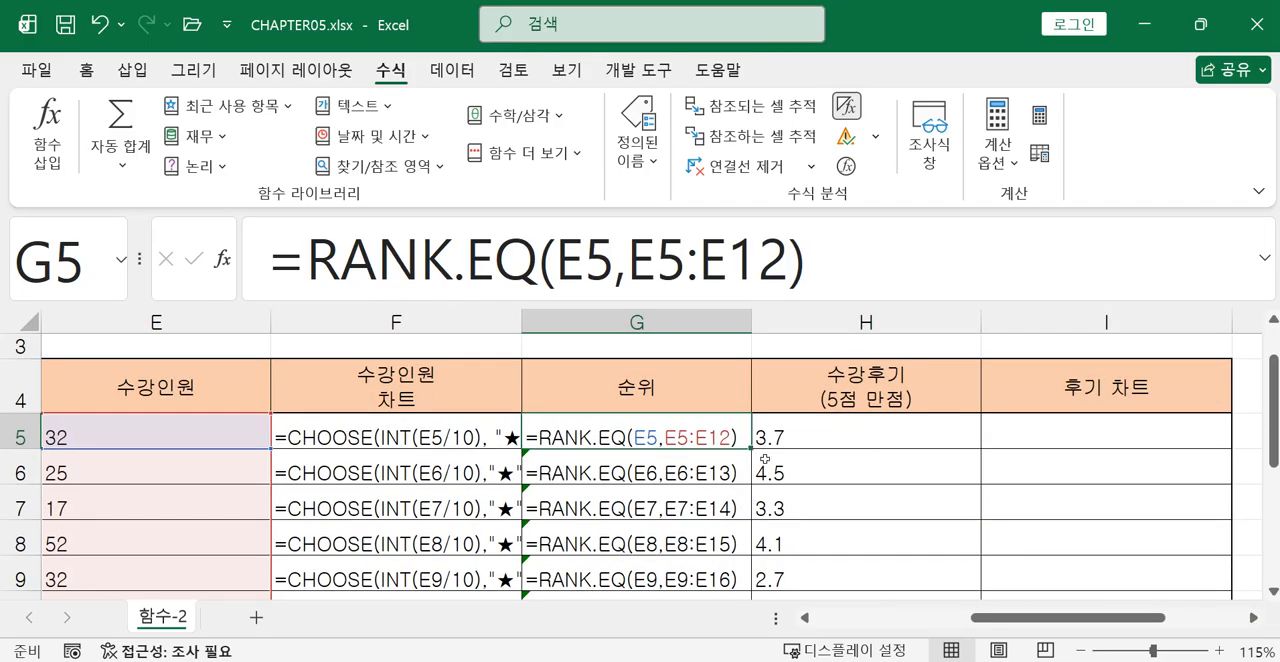
ctrl+scroll(765, 467, up, 3)
ctrl+scroll(798, 491, up, 1)
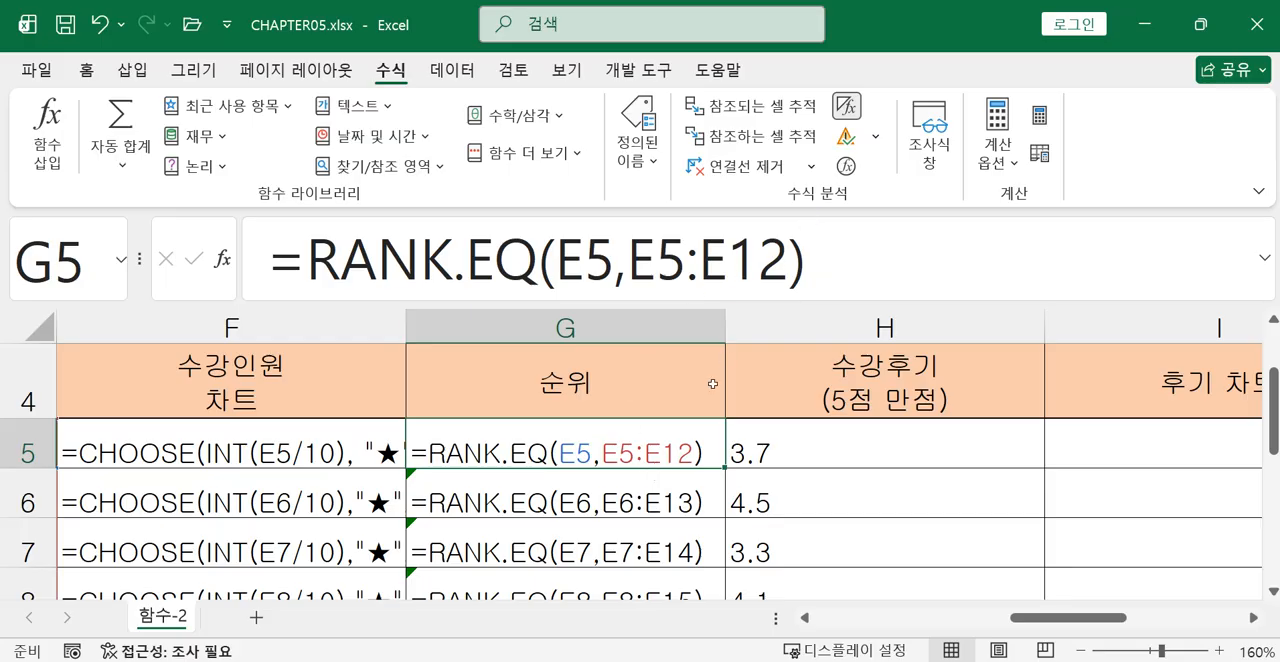
click(846, 106)
Clear the copied RANK.EQ formulas from G6 to G12 in the 순위 column.
mouse_move(357, 487)
mouse_down()
mouse_move(355, 594)
mouse_move(355, 484)
mouse_up()
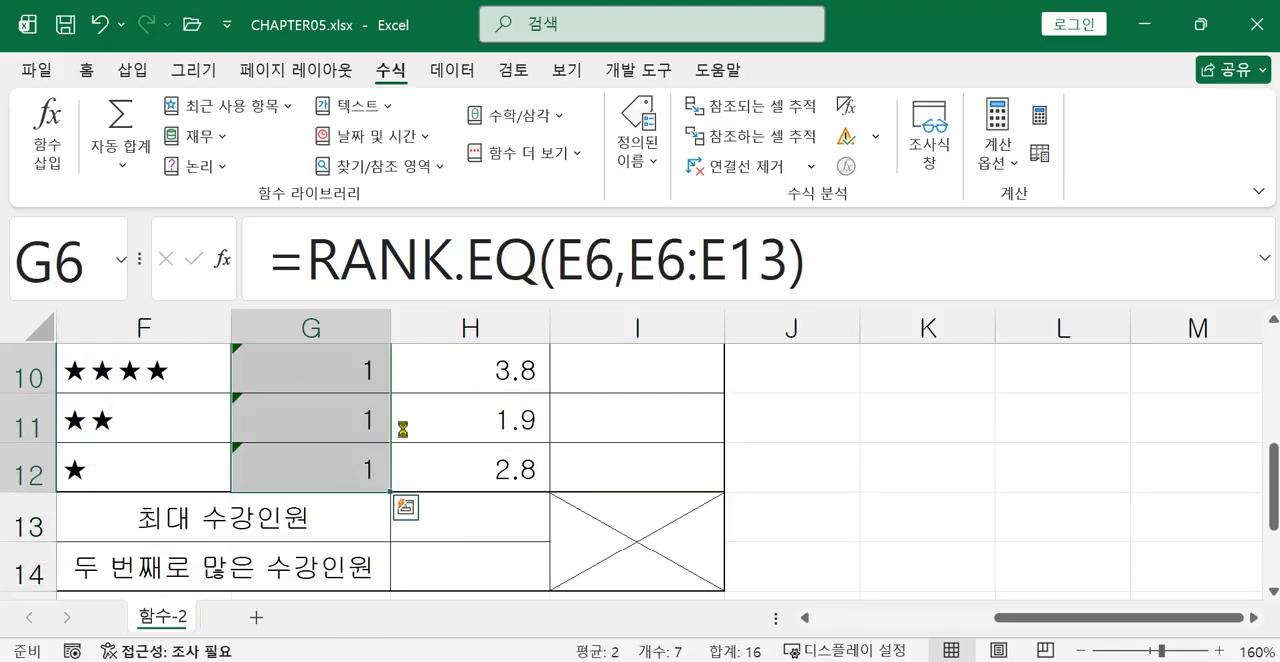
key(ctrl+z)
click(373, 427)
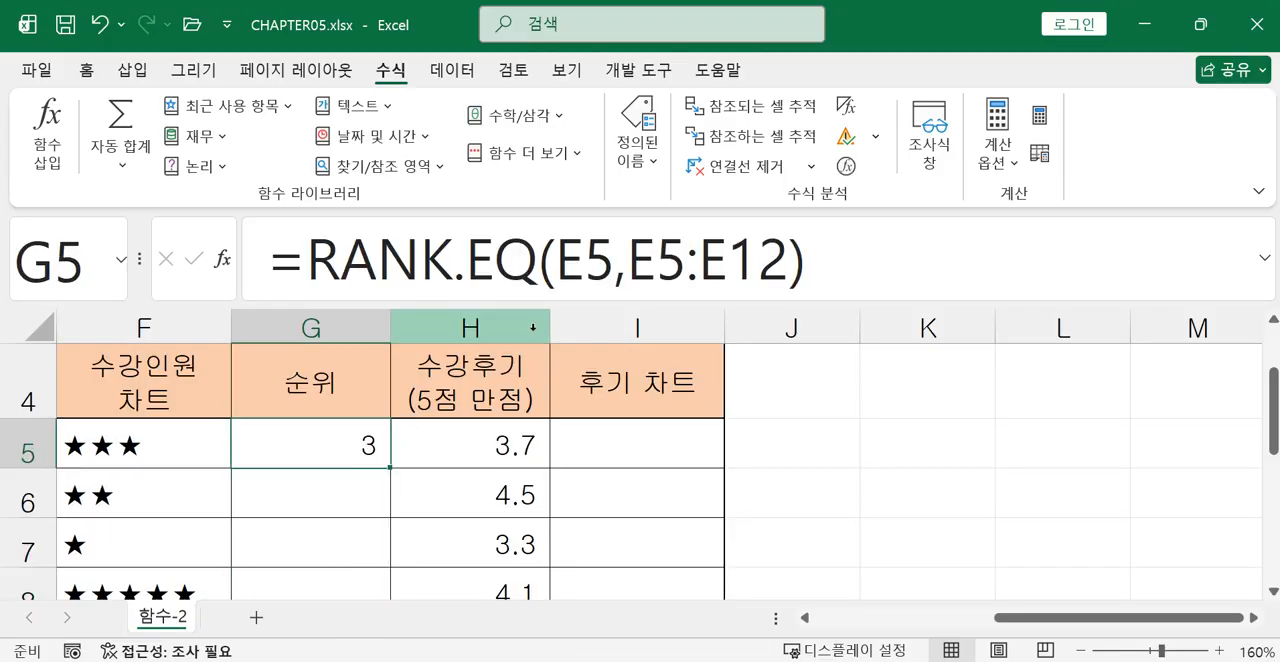
Make the ref range in the G5 formula absolute, giving =RANK.EQ(E5,$E$5:$E$12).
click(632, 262)
drag(632, 262, 790, 268)
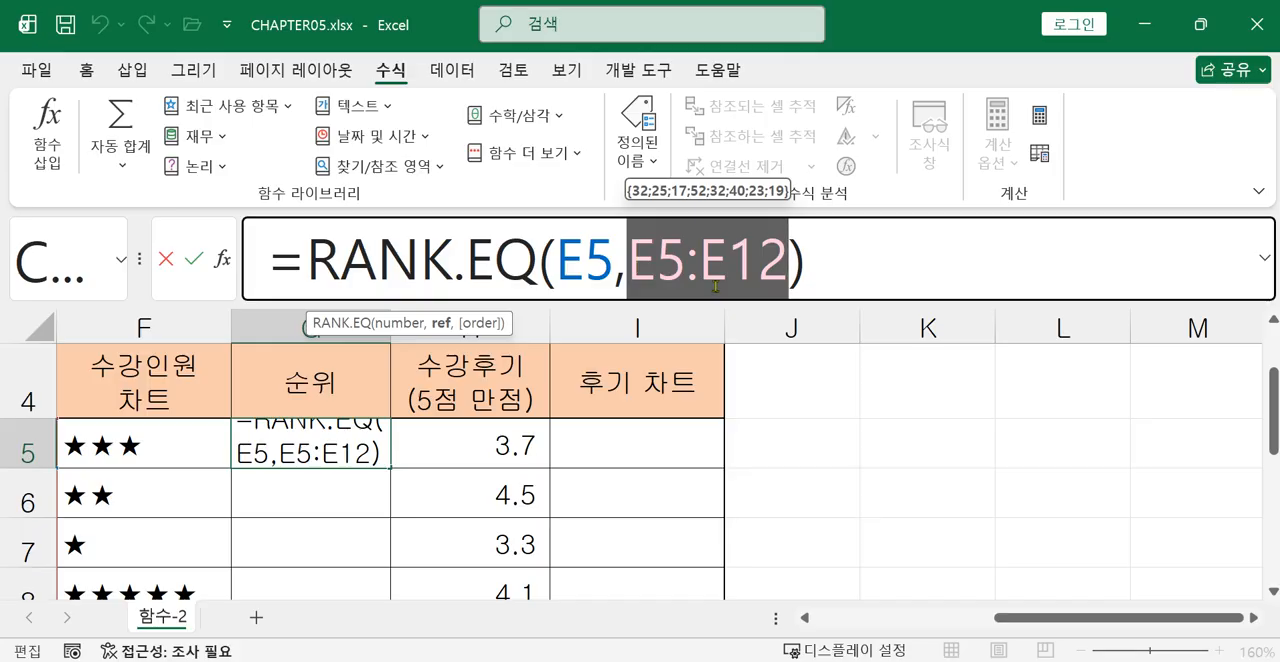
key(F4)
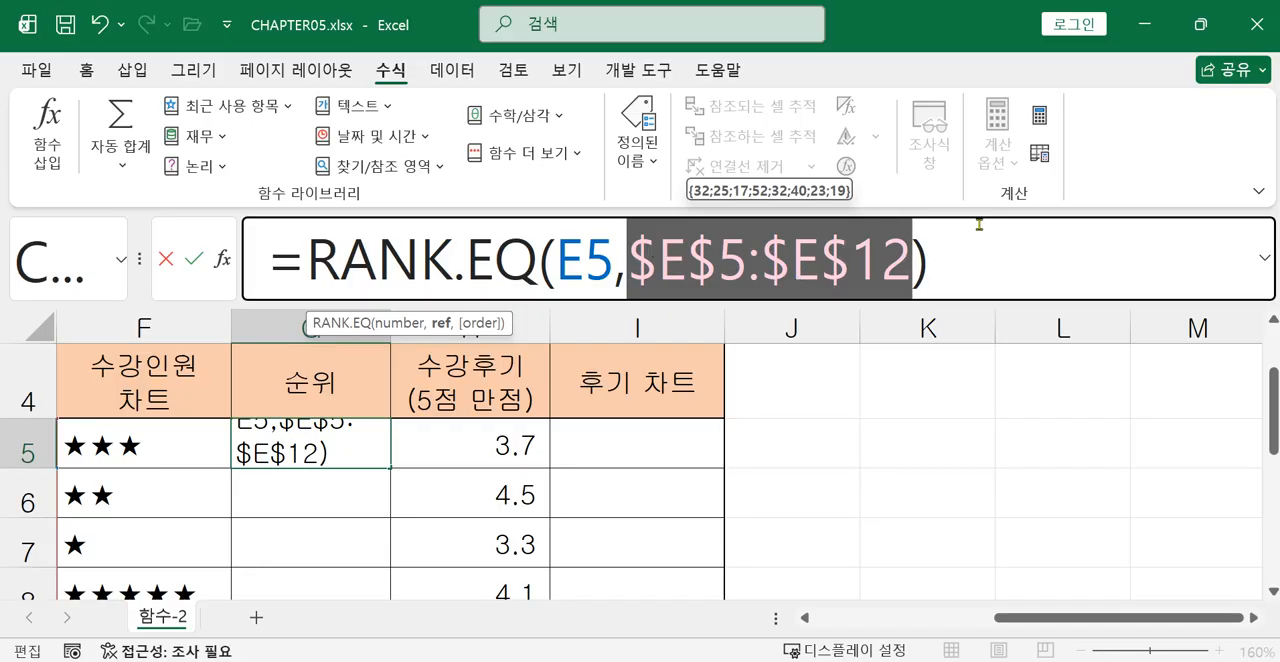
drag(687, 258, 862, 270)
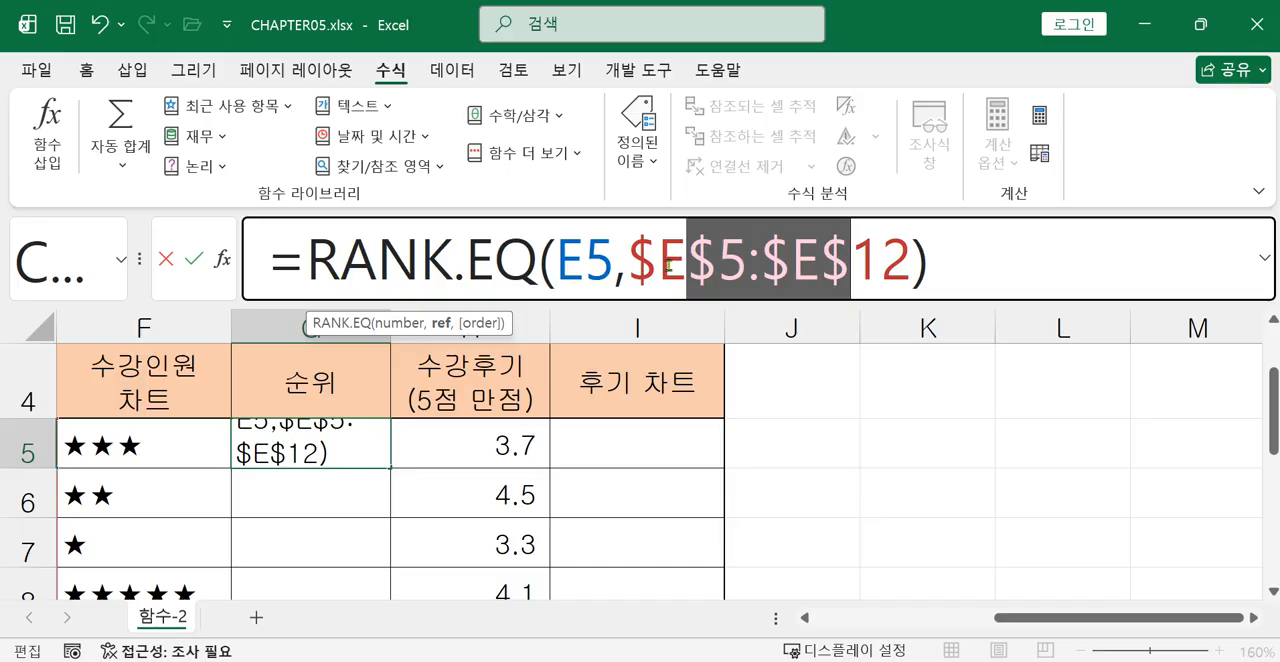
click(964, 273)
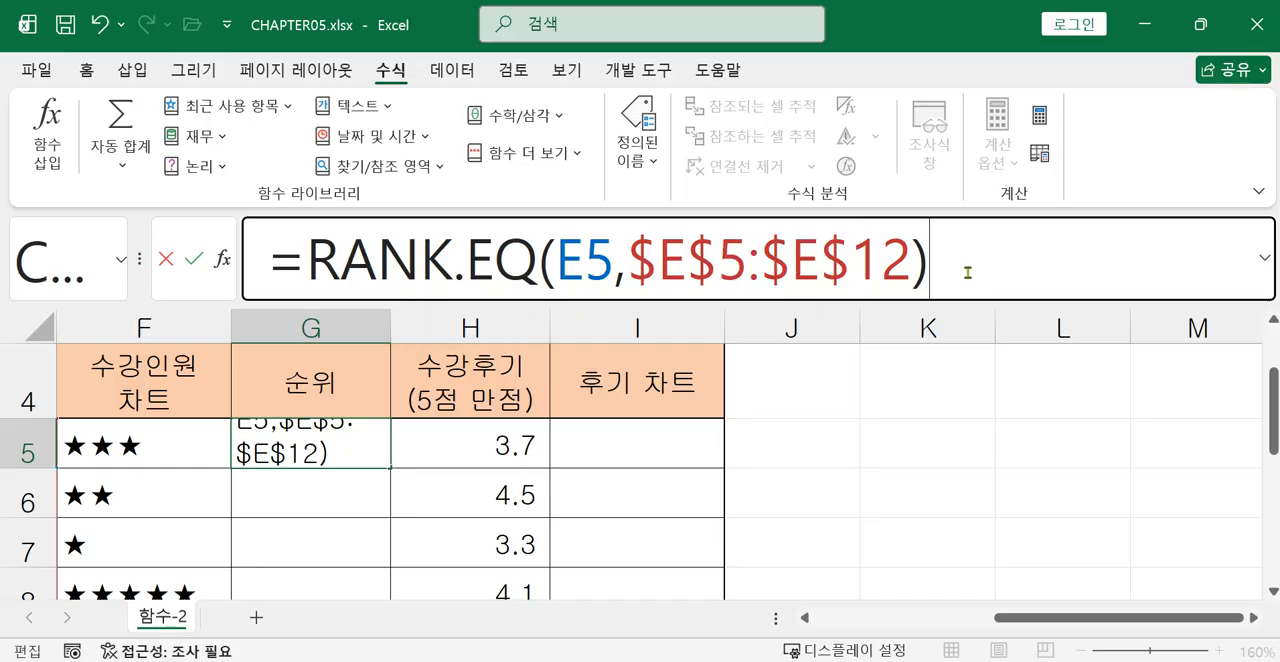
key(Return)
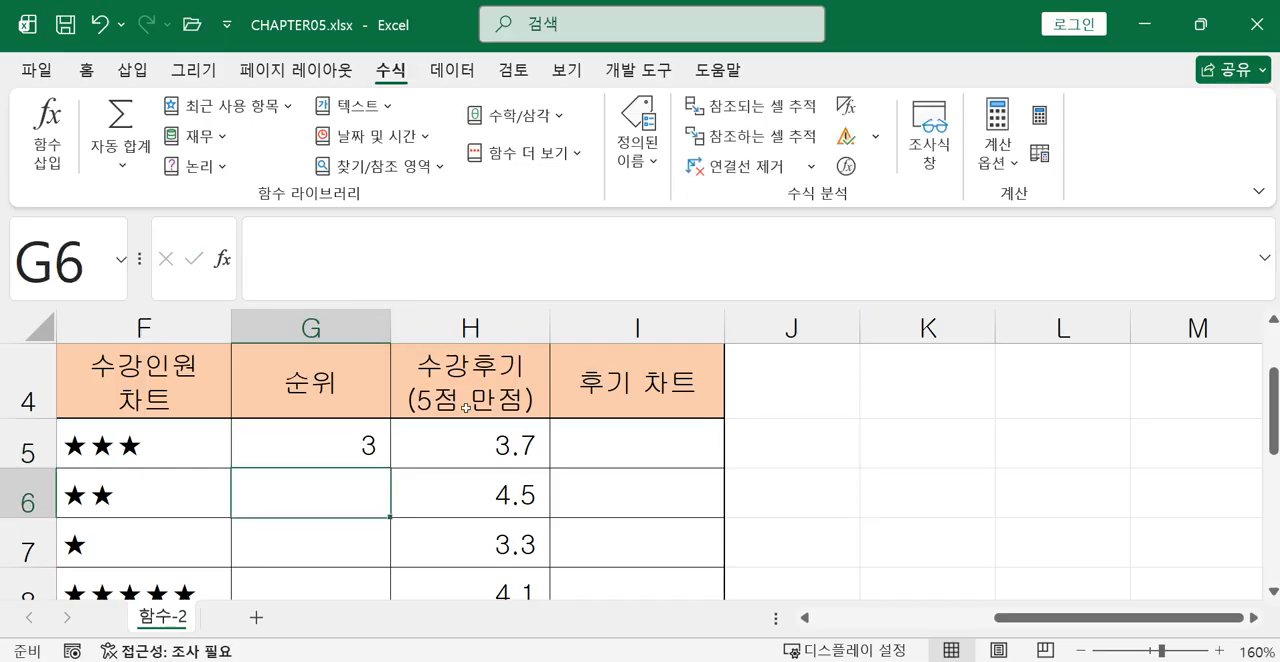
Copy the G5 formula with the absolute range down the 순위 column to G12.
click(364, 438)
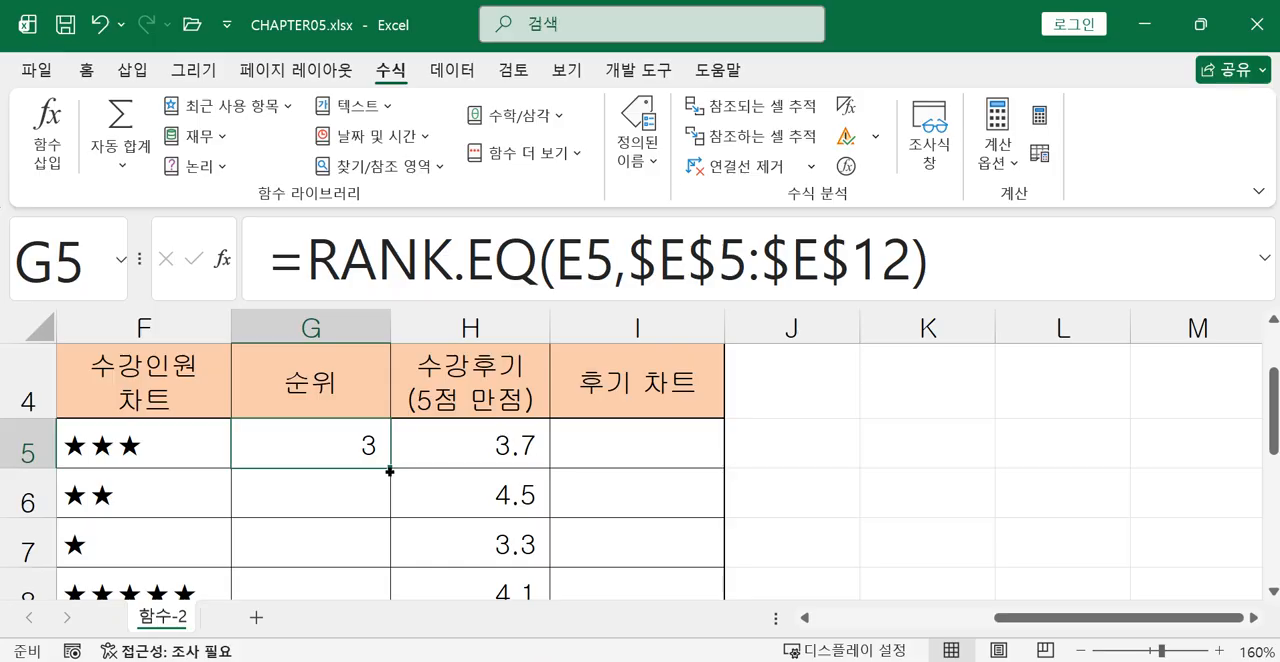
mouse_move(390, 471)
mouse_down()
mouse_move(400, 628)
mouse_move(394, 488)
mouse_up()
scroll(440, 520, up, 2)
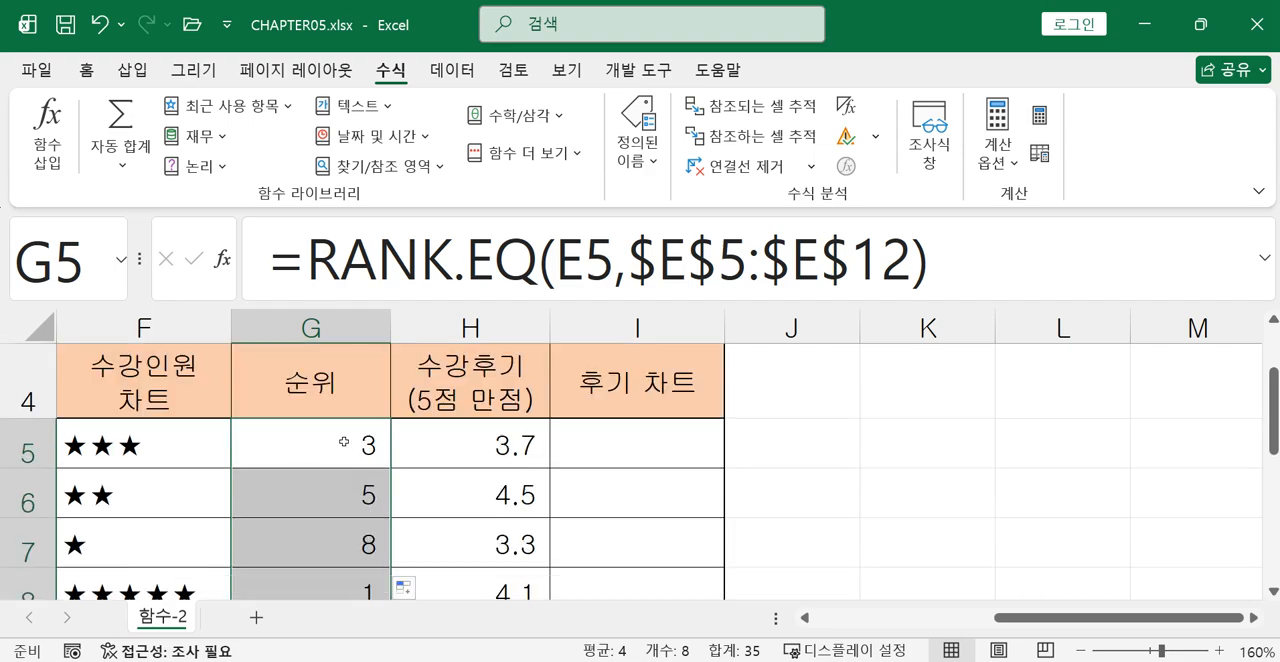
Turn on formula display and autofit column G so the RANK.EQ formulas show in full.
click(848, 110)
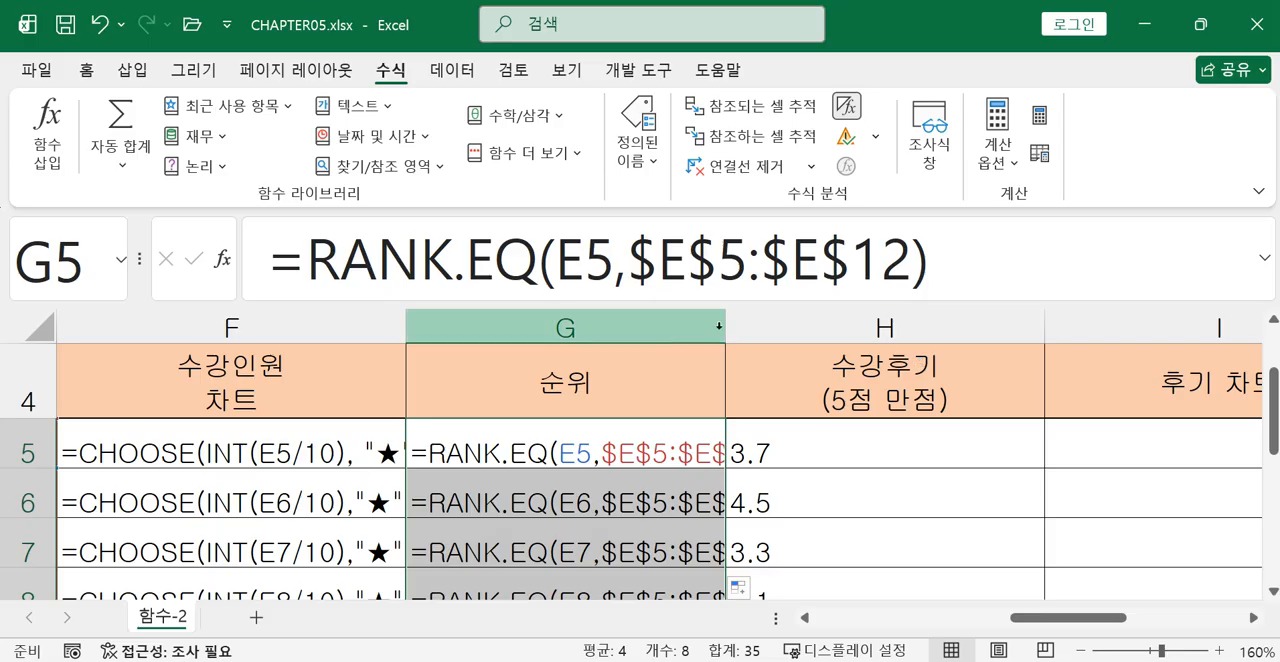
click(724, 328)
click(724, 328)
double_click(724, 328)
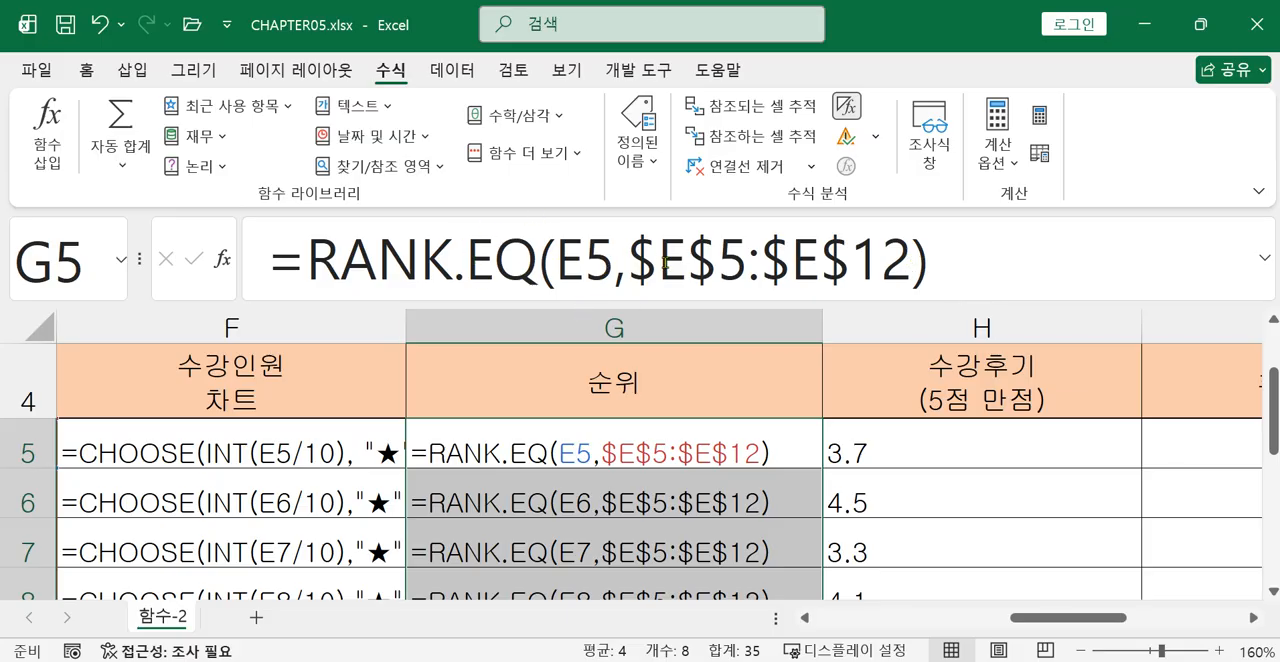
Add 0 as the order argument in G5, giving =RANK.EQ(E5,$E$5:$E$12,0).
click(777, 449)
click(911, 264)
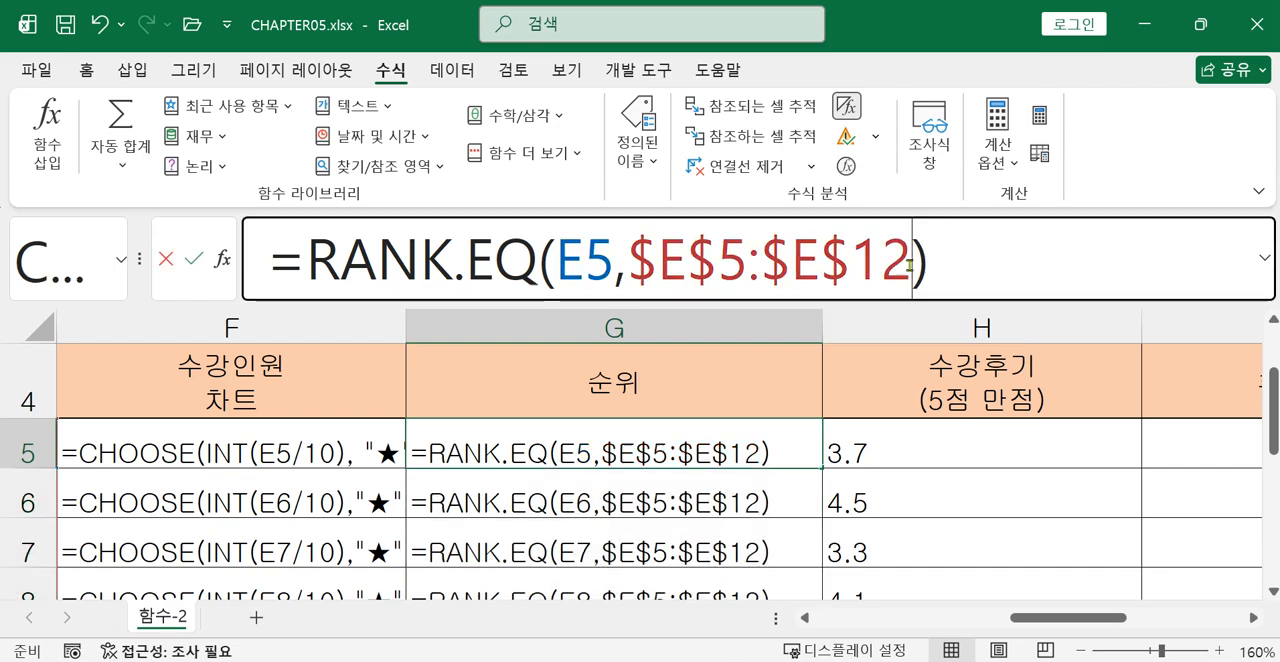
text(,0)
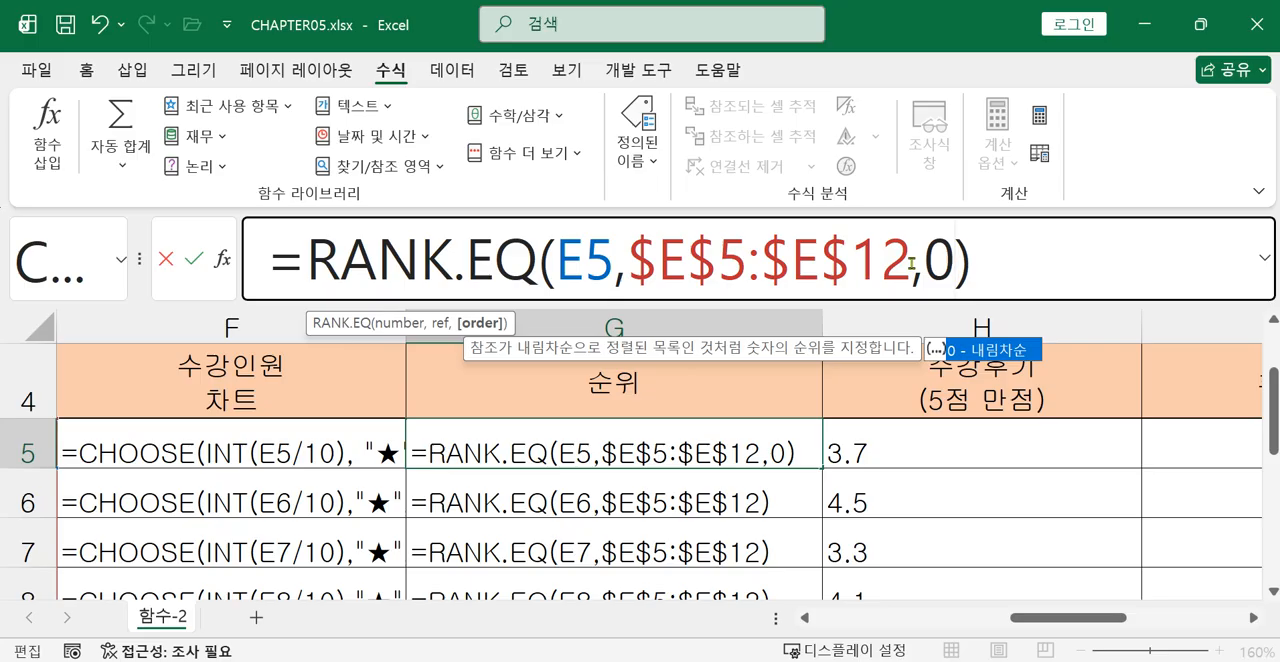
key(Return)
click(756, 437)
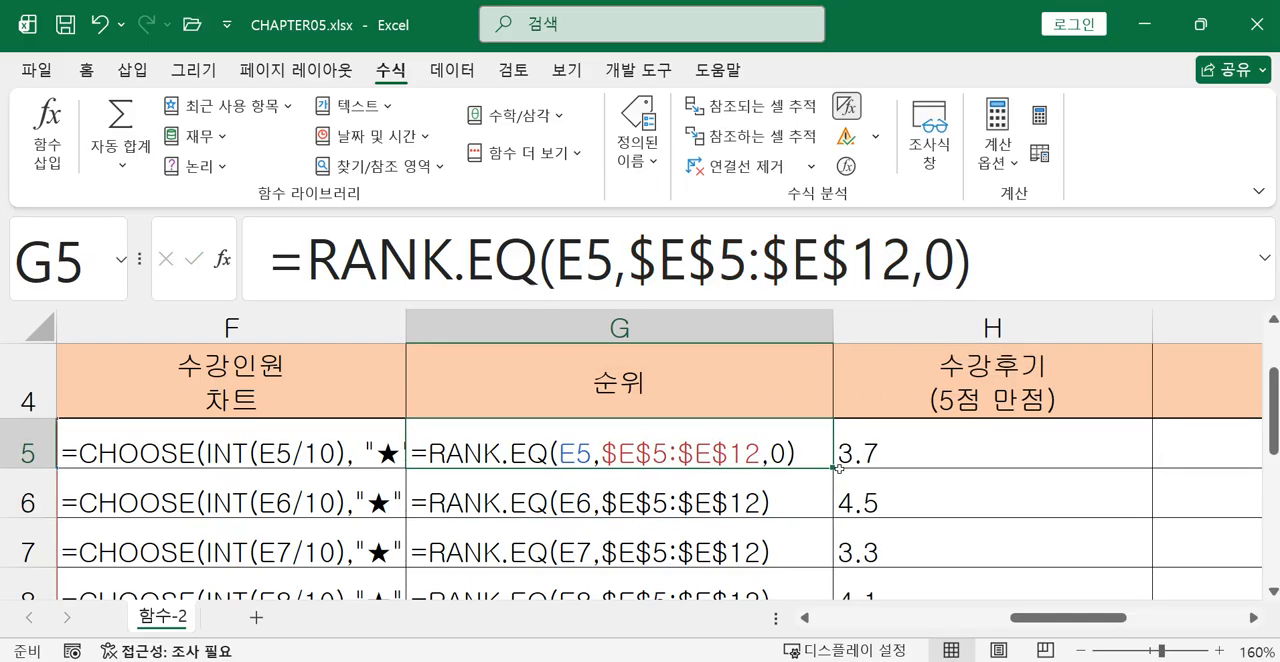
Restore the value display and copy the G5 formula with order 0 down the 순위 column.
click(846, 107)
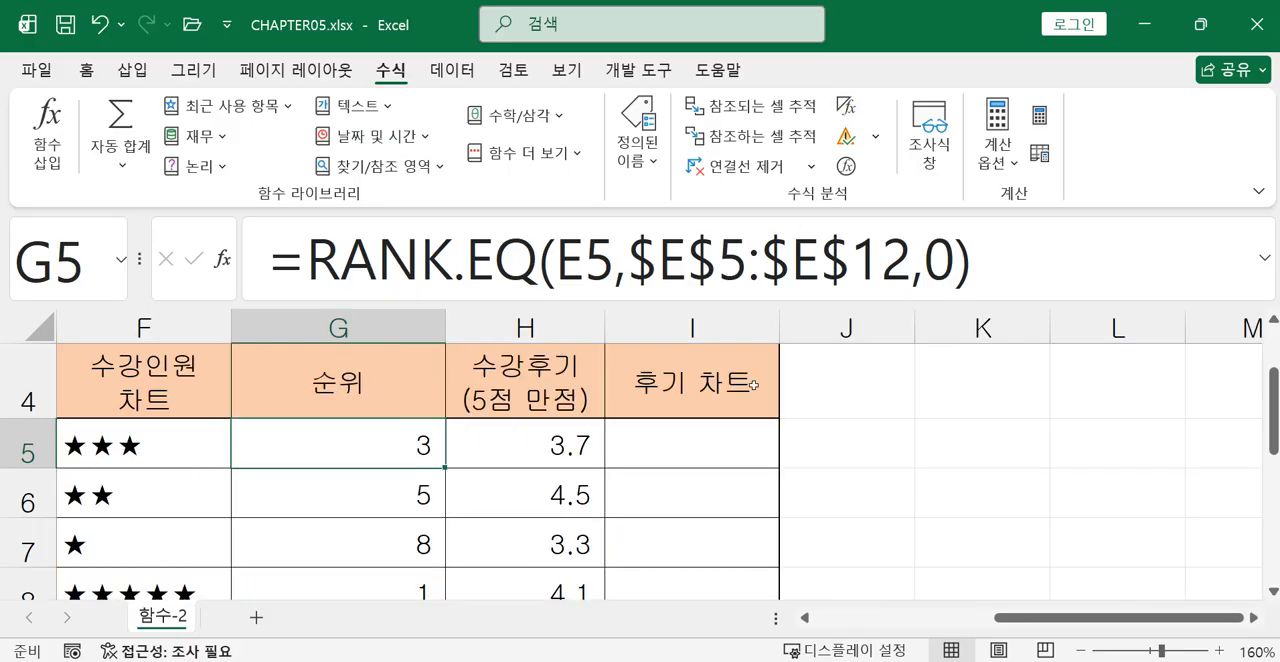
mouse_move(446, 467)
mouse_down()
mouse_move(437, 580)
mouse_move(436, 534)
mouse_up()
scroll(663, 457, up, 3)
Open the function arguments of RANK.EQ in G5 and review the Number, Ref and Order entries.
click(394, 546)
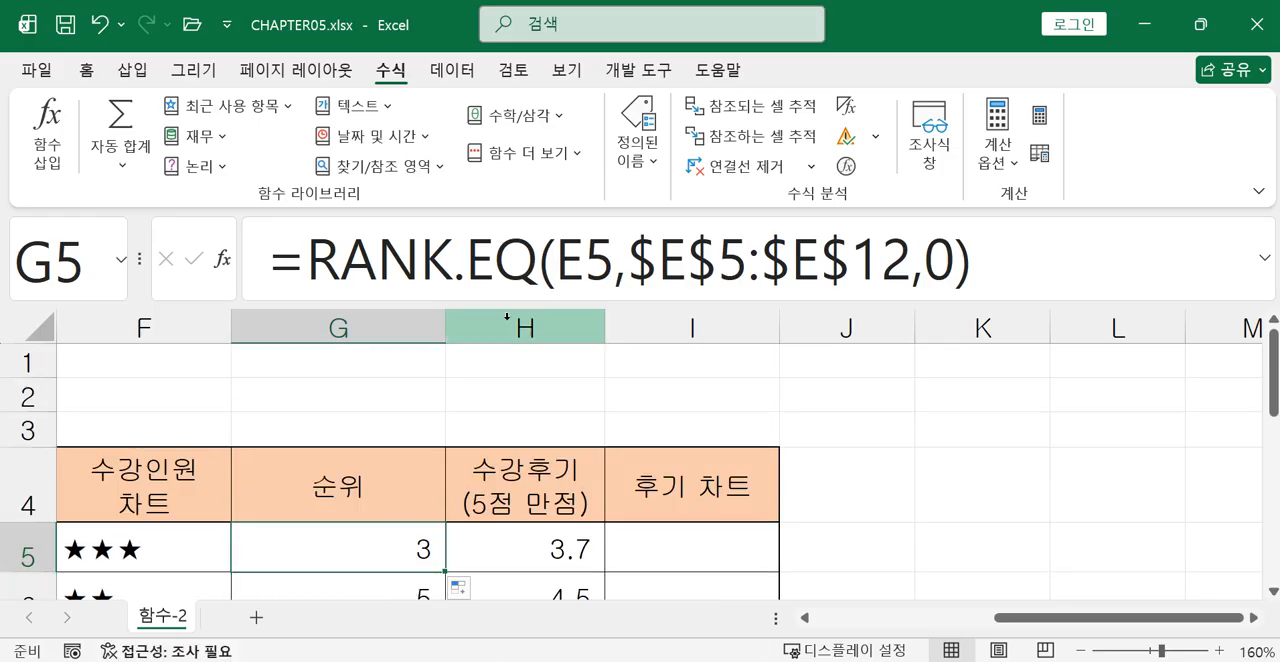
click(376, 263)
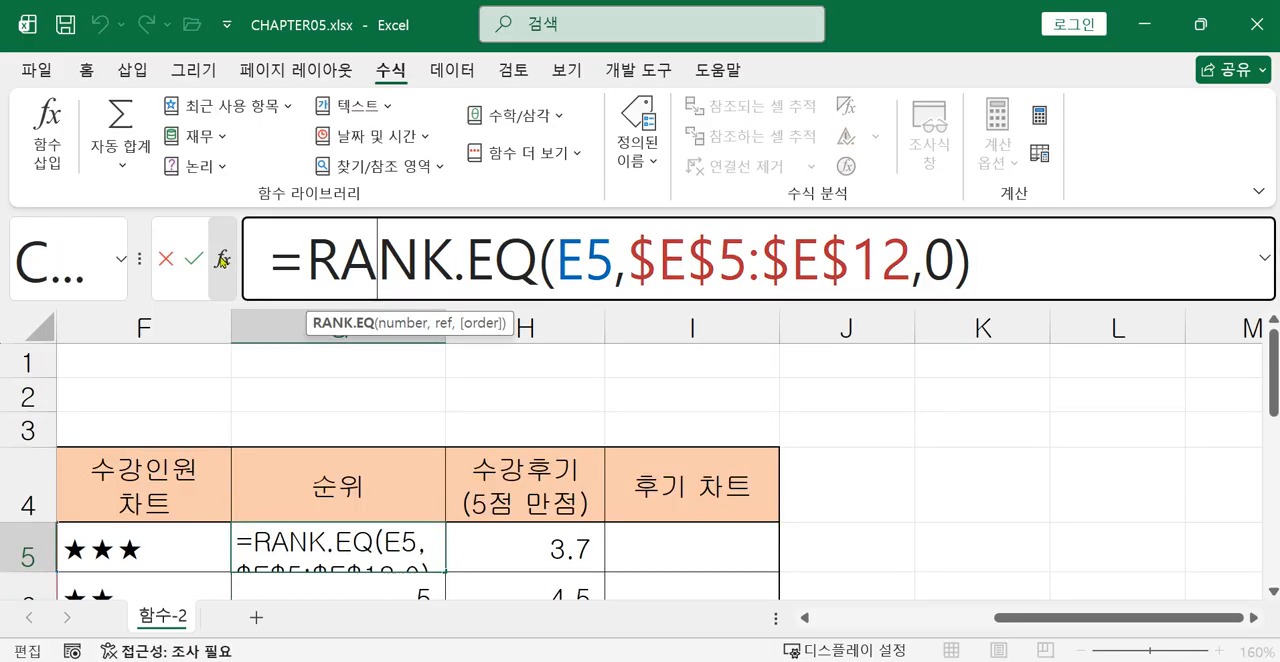
click(224, 258)
drag(694, 206, 601, 350)
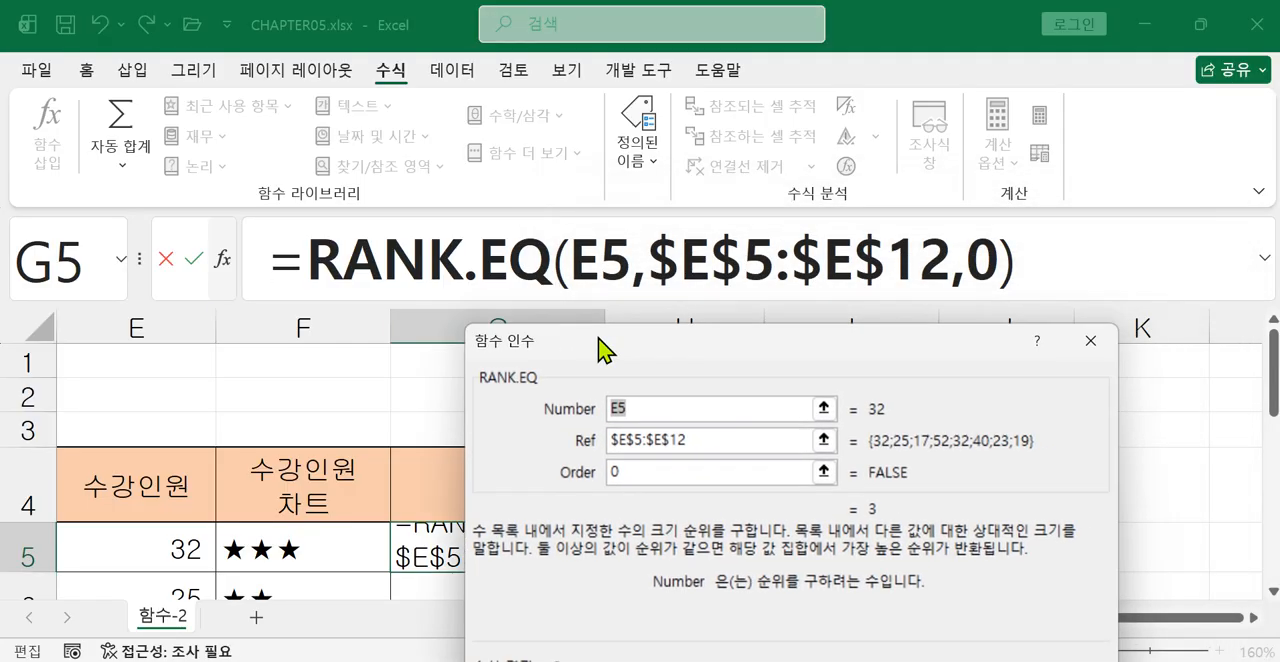
click(610, 440)
click(614, 470)
drag(617, 353, 617, 337)
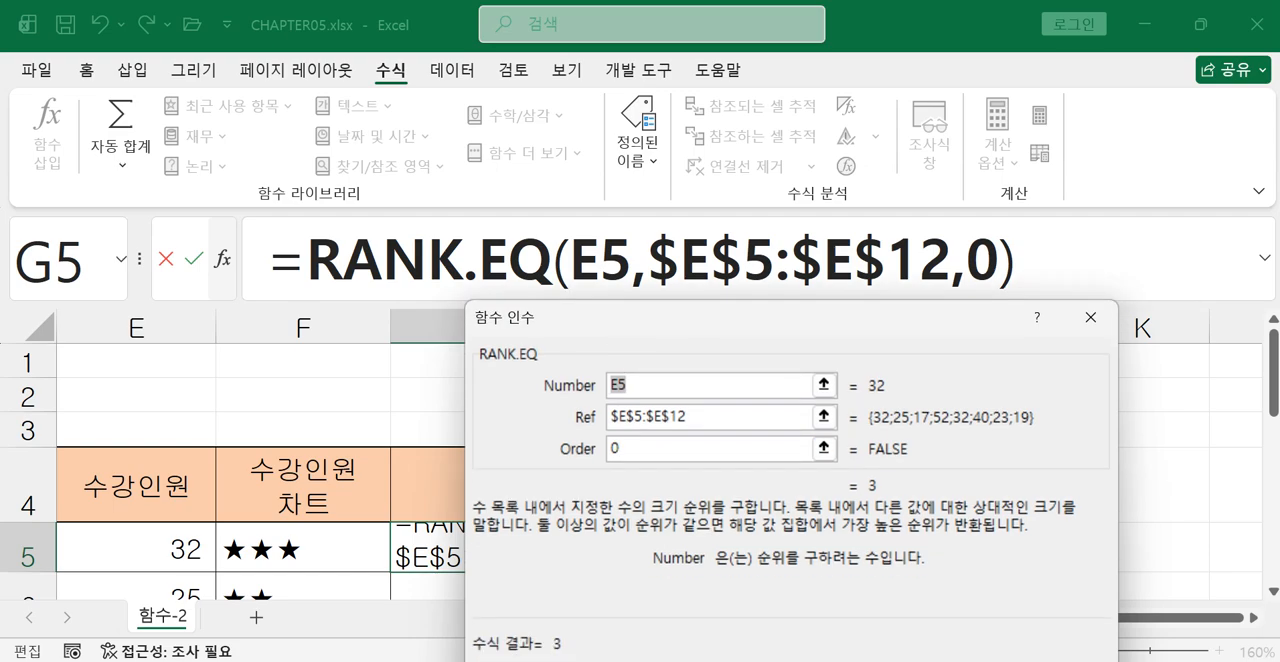
Switch to the exercise photo 20240501_102102.jpg and review the instructions for 순위 and 후기 차트.
key(alt+Tab)
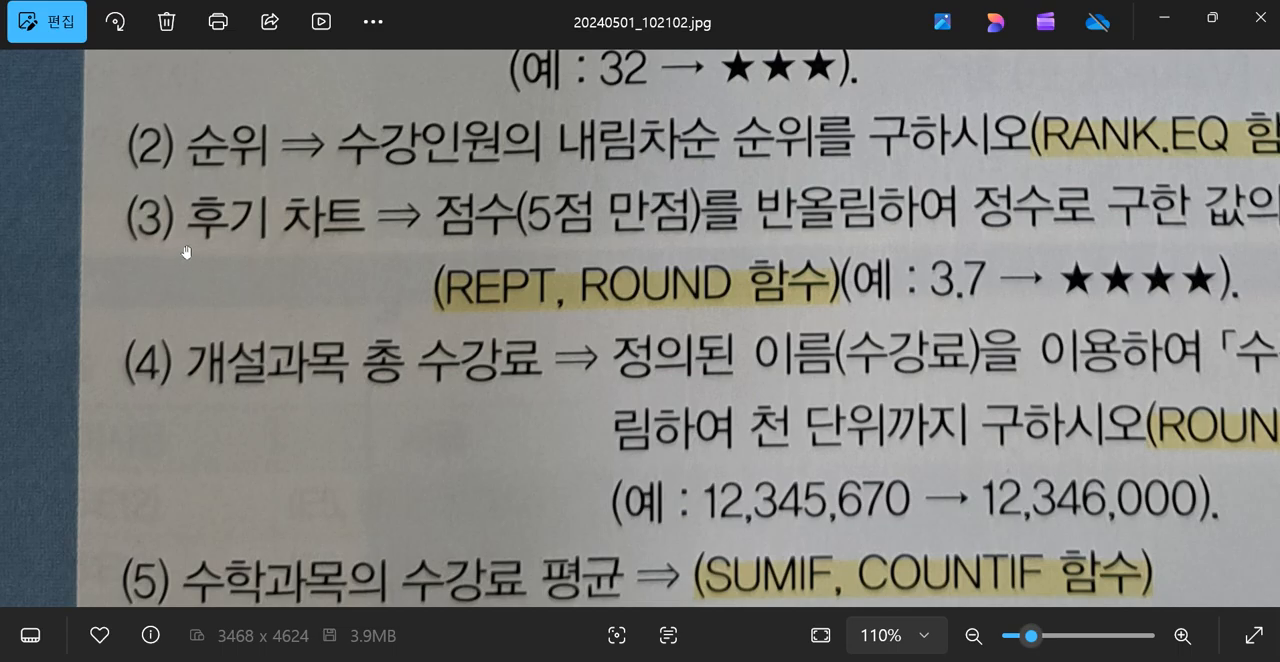
drag(1091, 316, 1004, 316)
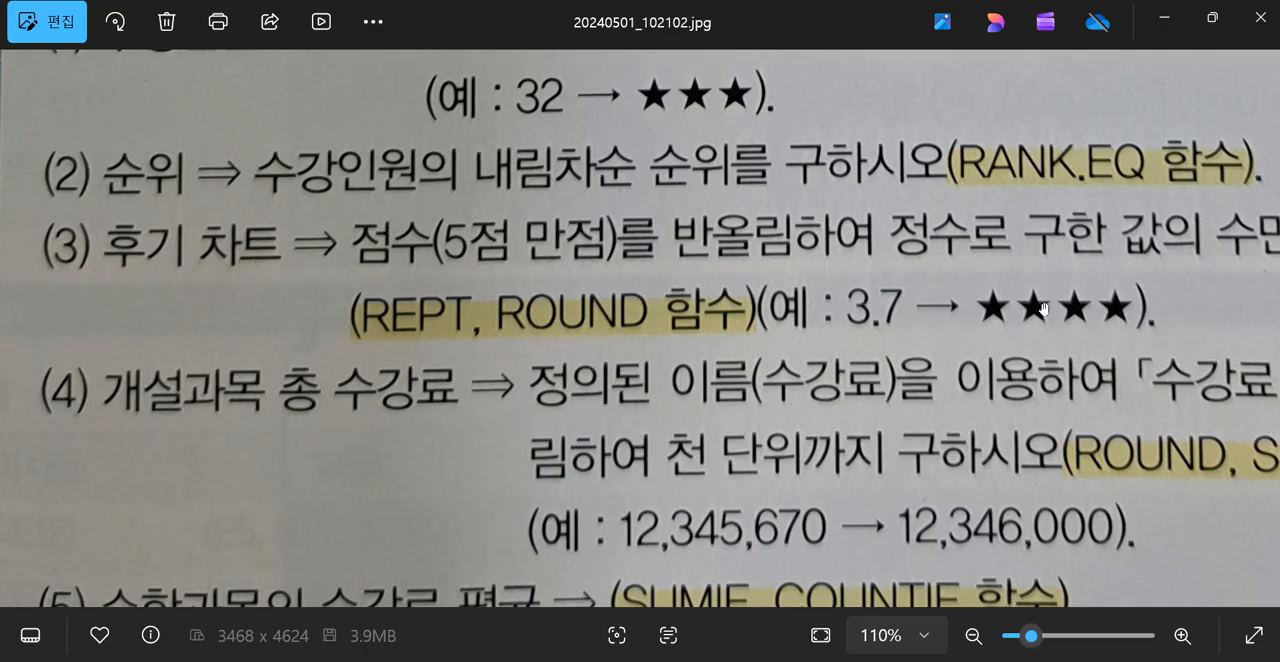
key(Right)
key(Right)
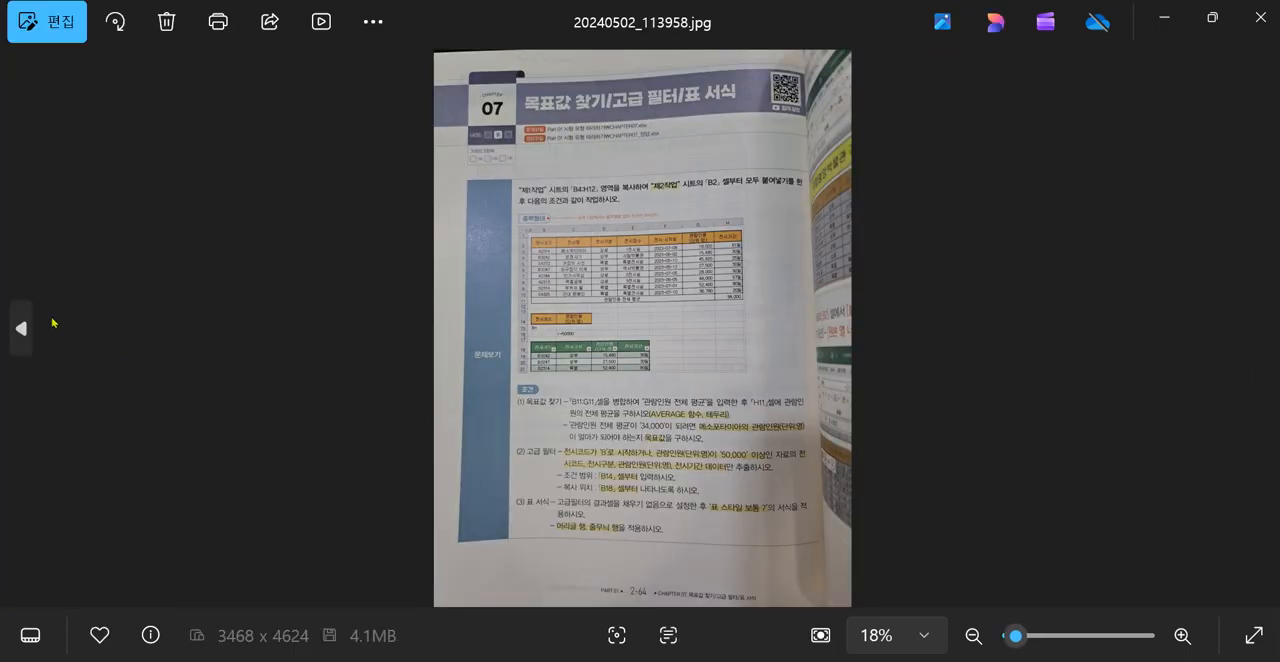
click(20, 328)
click(20, 328)
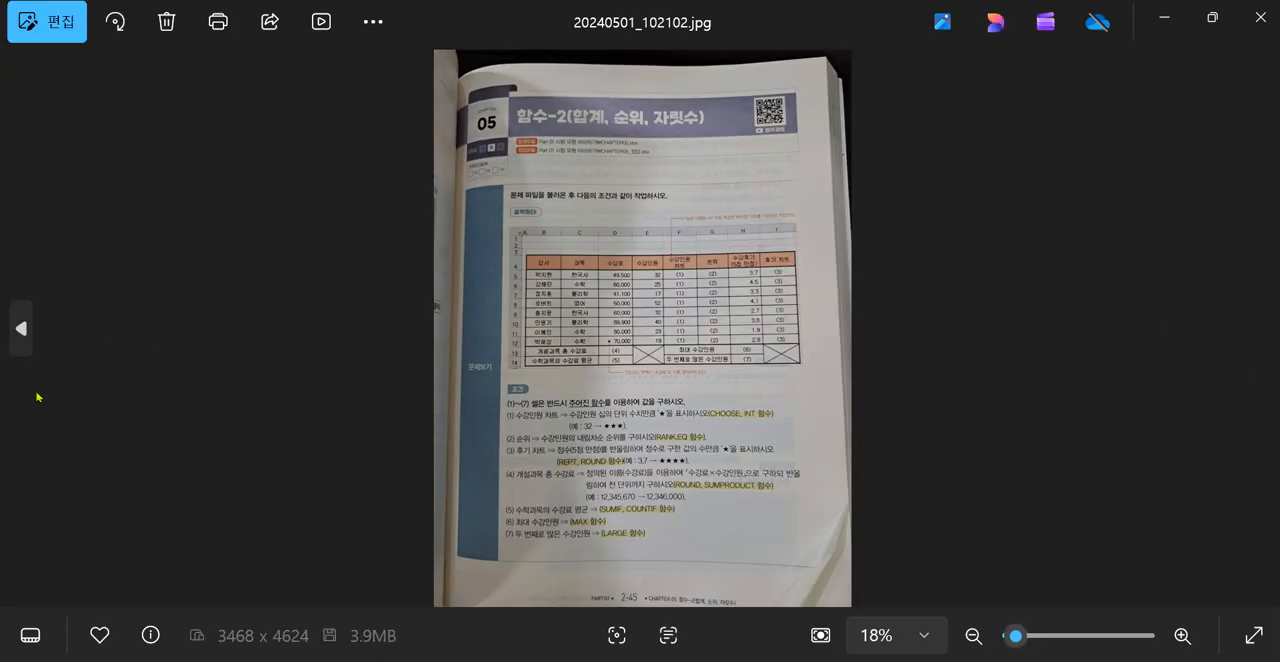
scroll(60, 283, up, 6)
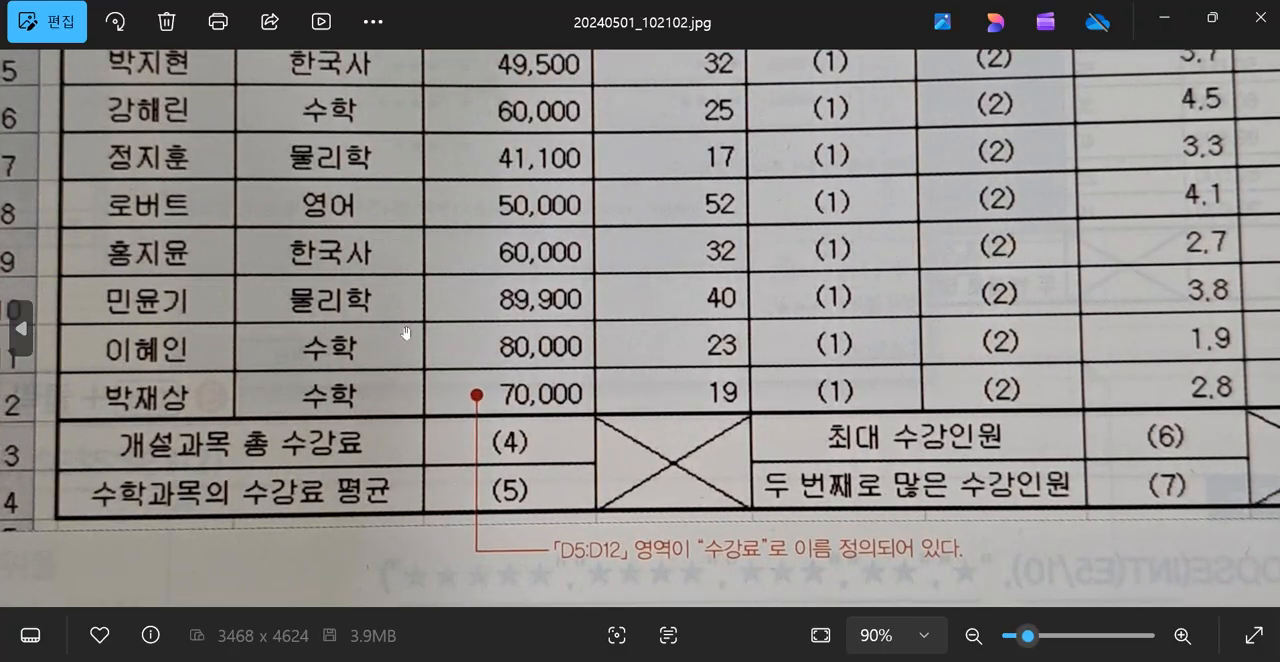
drag(608, 435, 643, 25)
drag(668, 237, 608, 74)
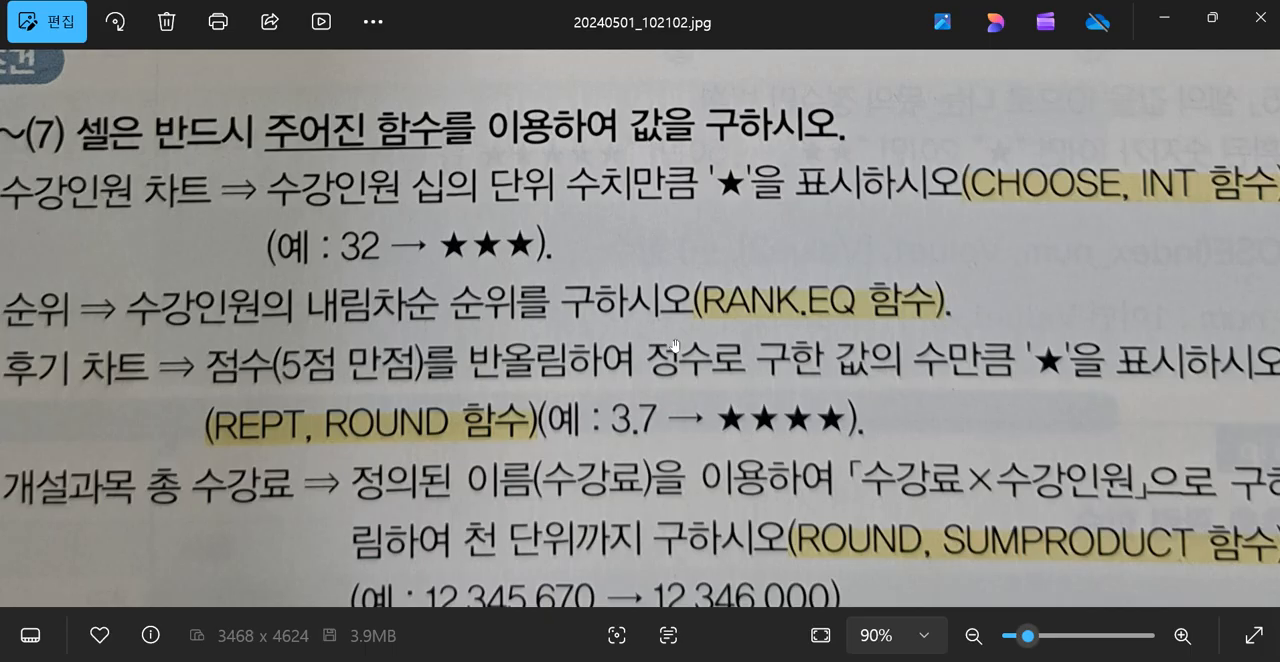
click(1164, 24)
Confirm the RANK.EQ function arguments of G5 and select the empty cell J5 beside the 후기 차트 column.
drag(768, 305, 782, 93)
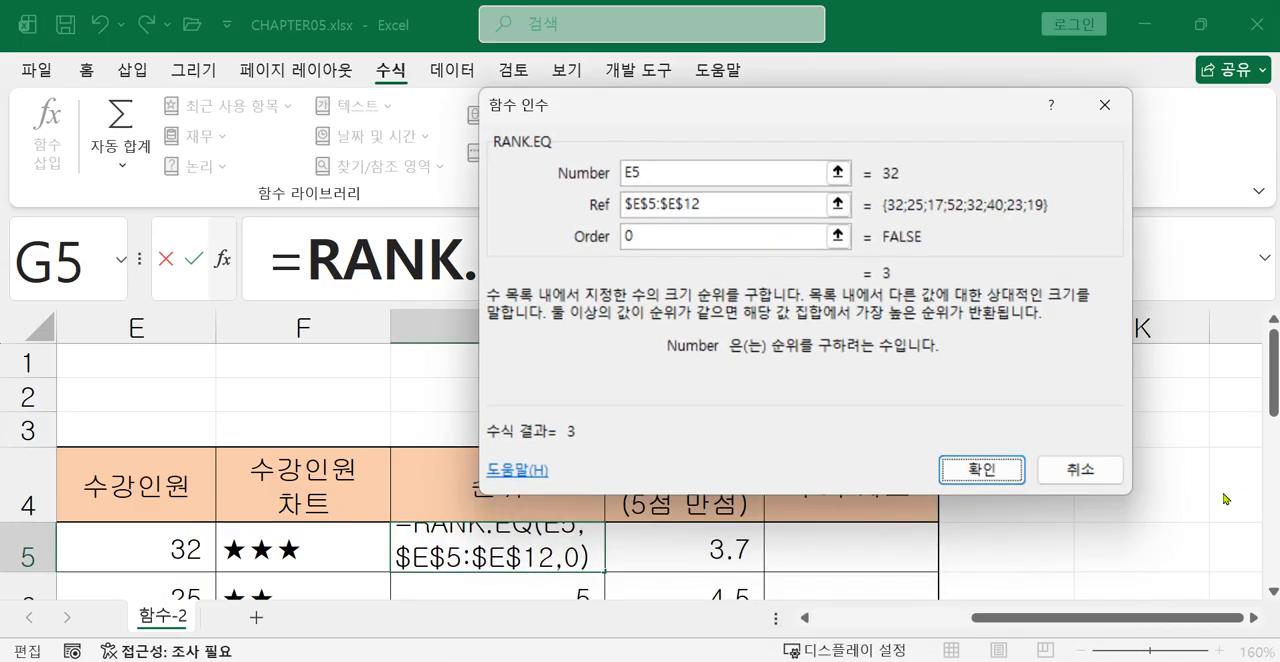
key(Return)
click(899, 550)
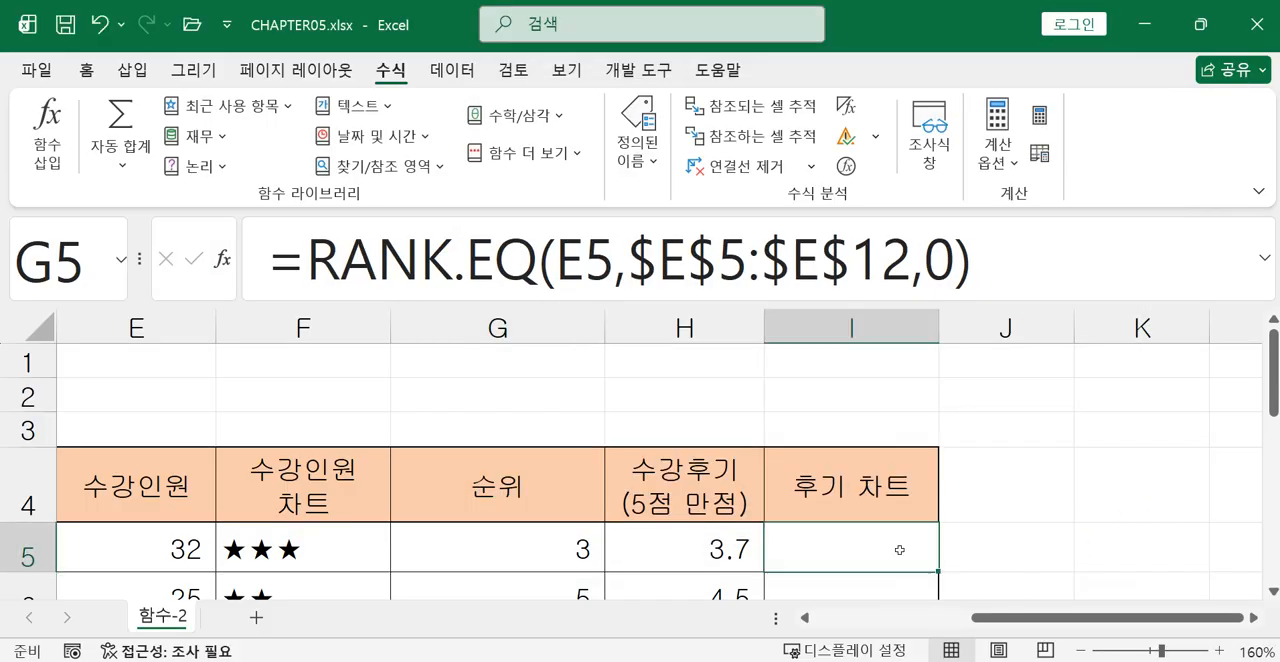
click(1254, 618)
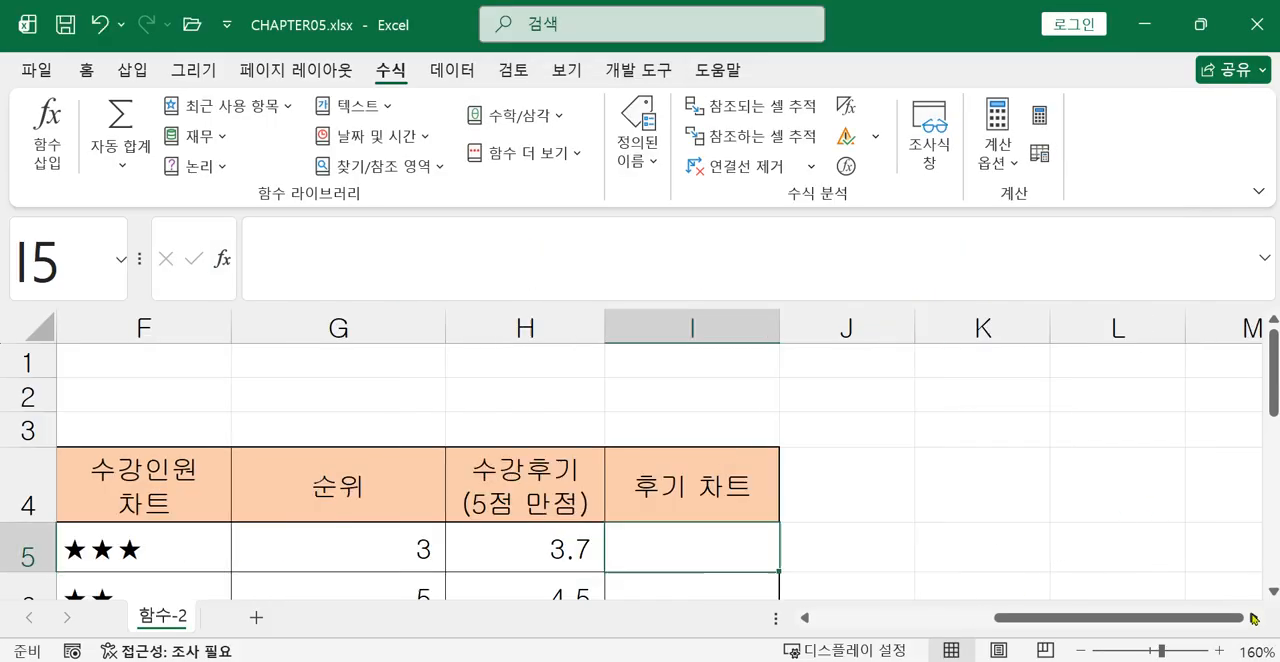
click(1254, 618)
click(698, 558)
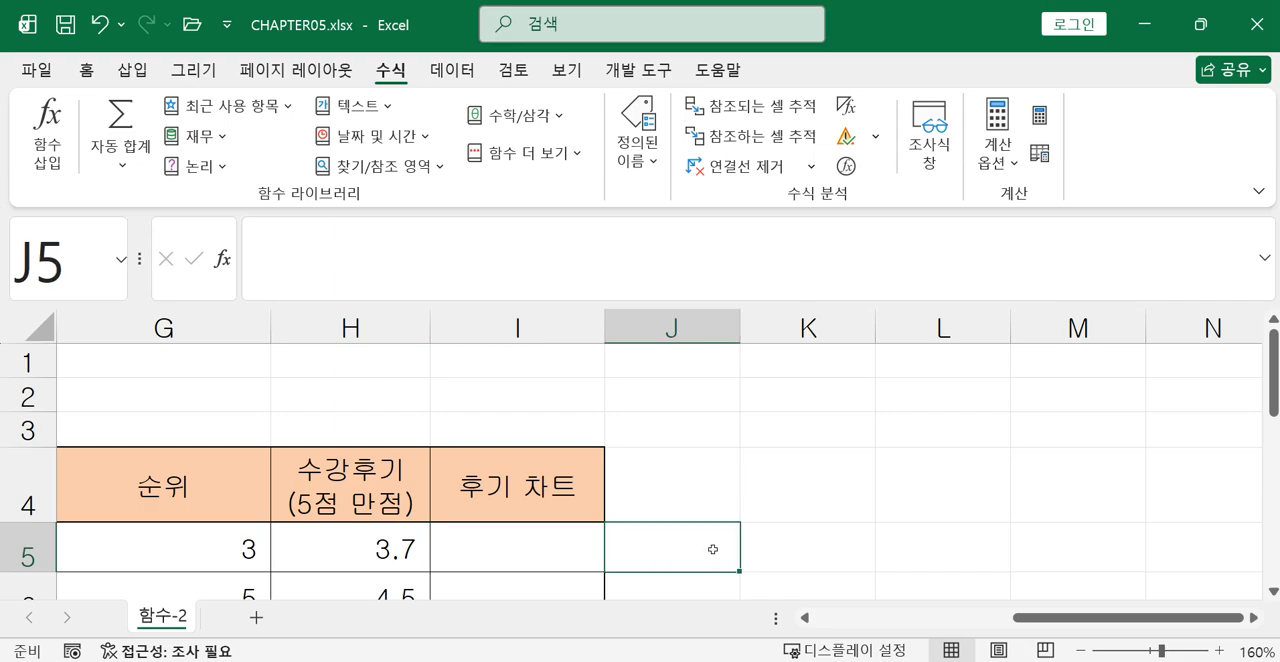
Enter the formula =ROUND(H5,0) in J5 to round the first 수강후기 score to a whole number.
text(=rou)
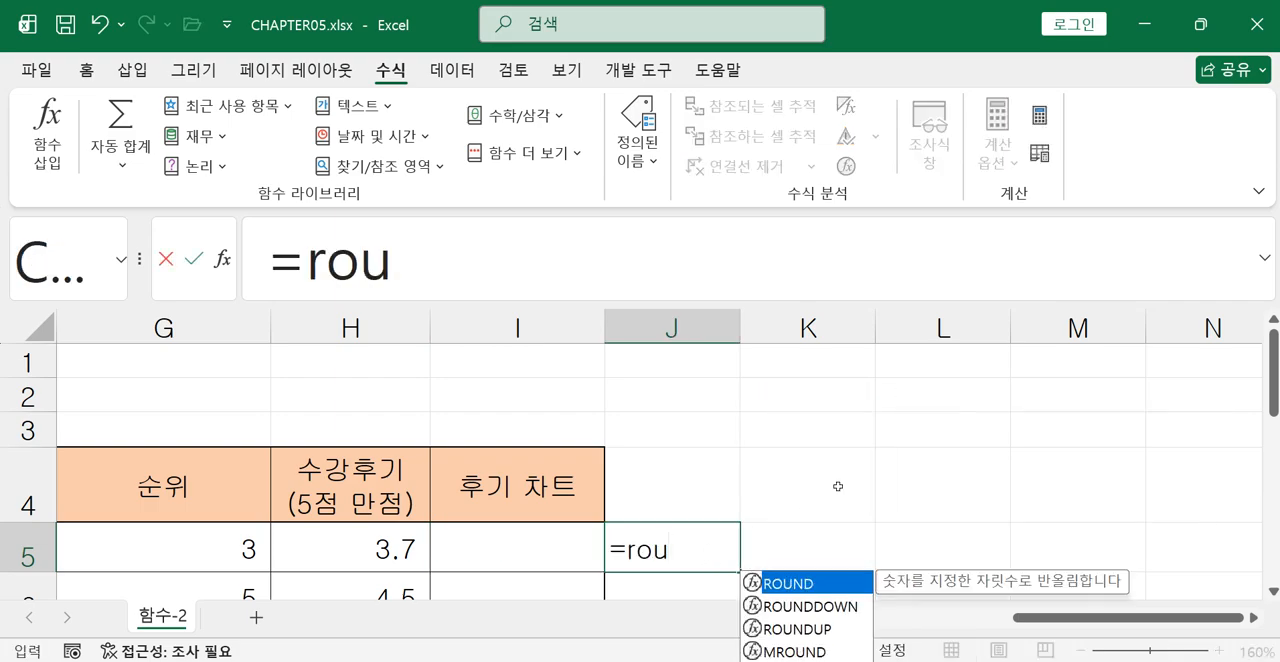
double_click(794, 586)
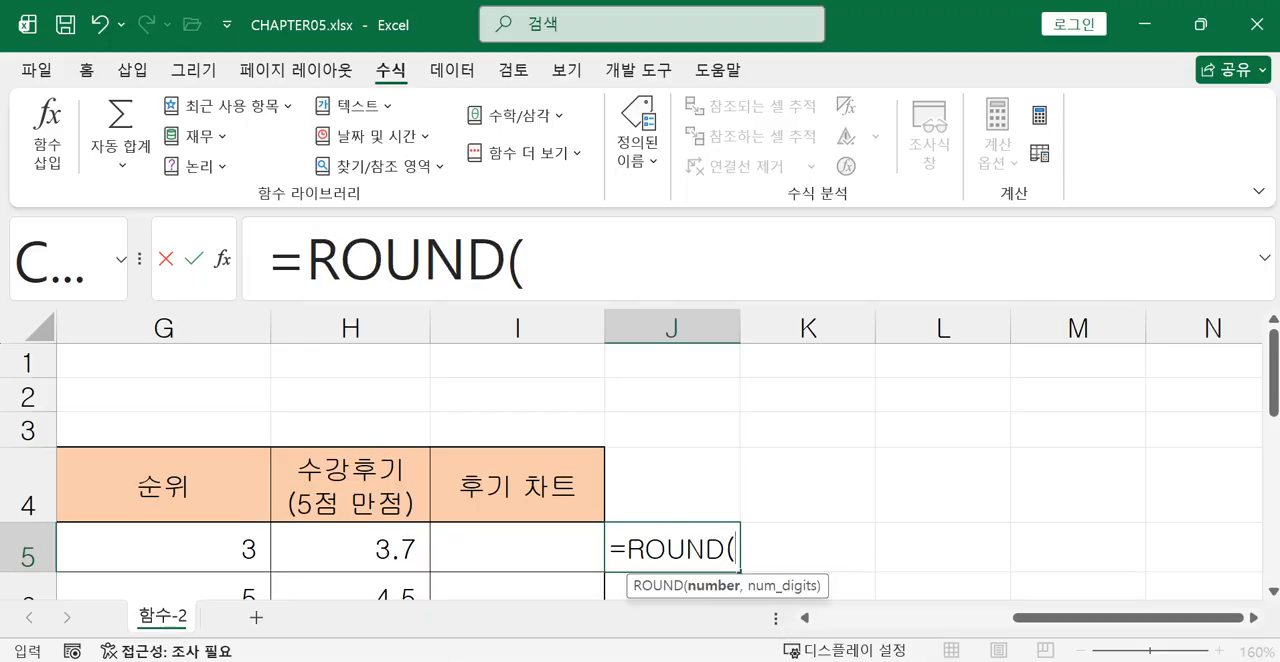
click(362, 552)
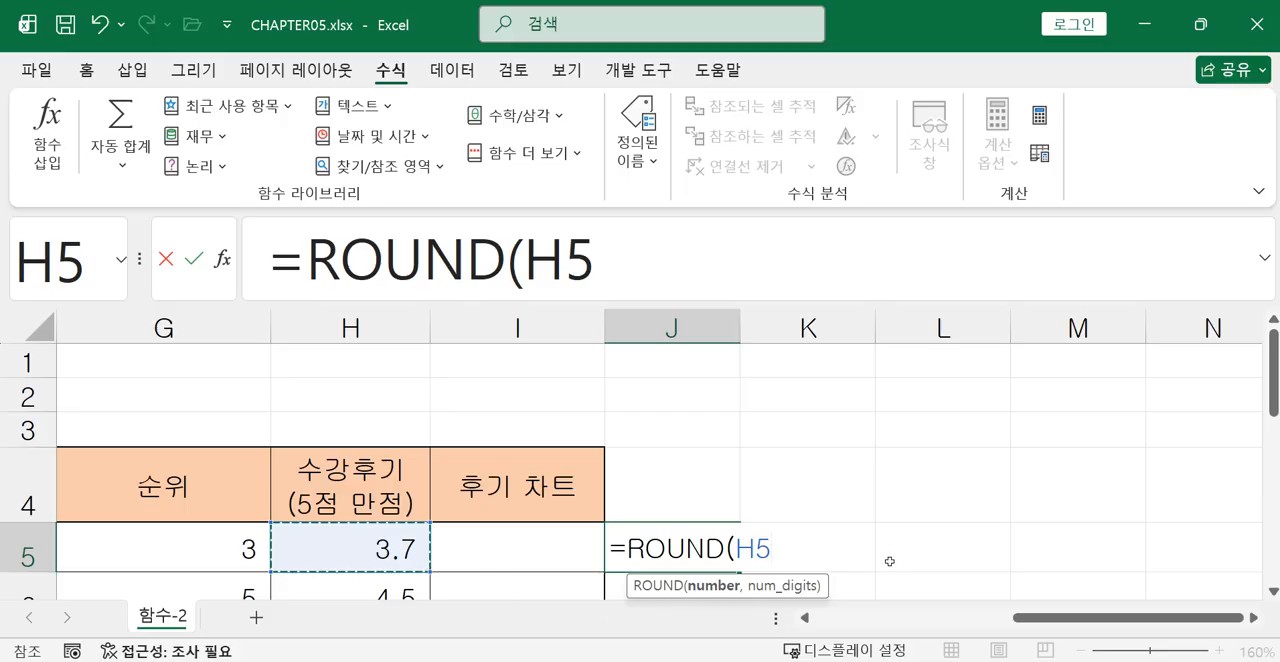
text(,)
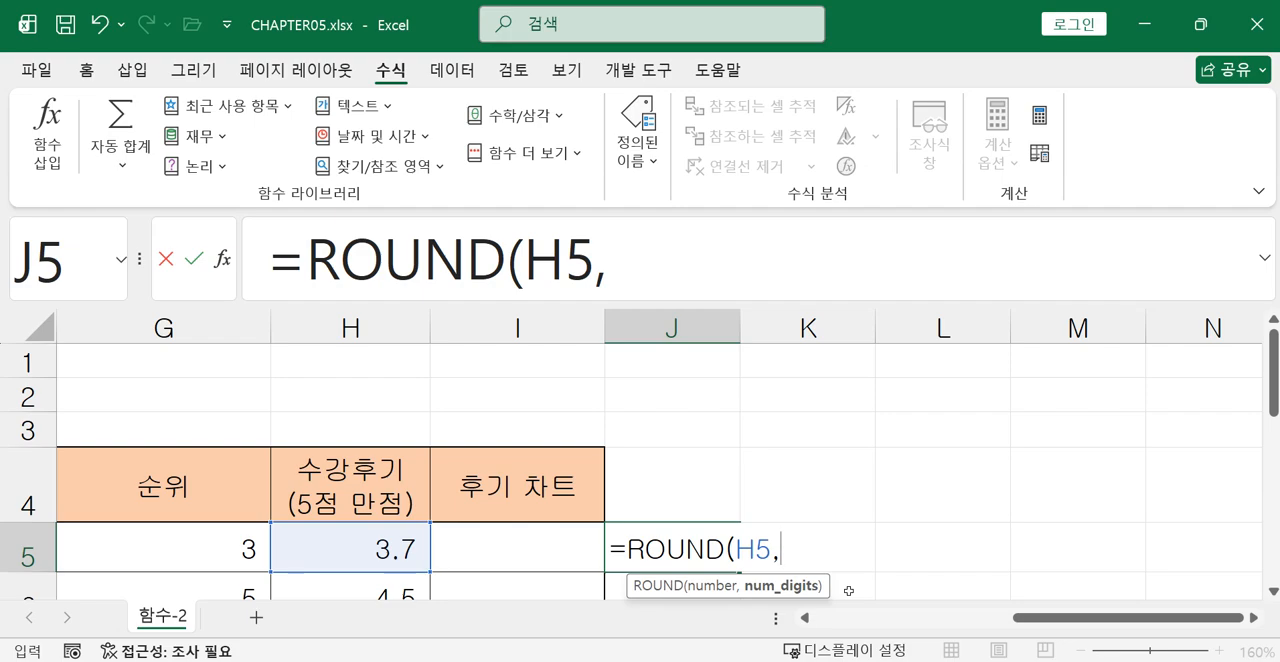
text(0)
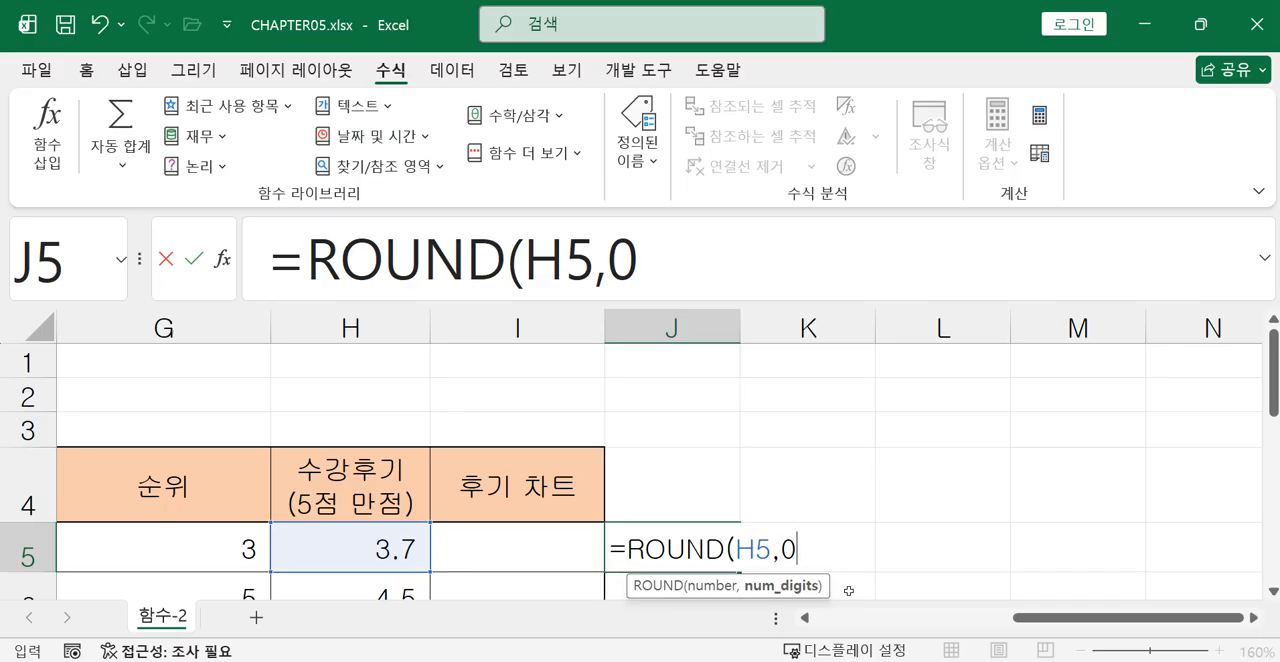
text())
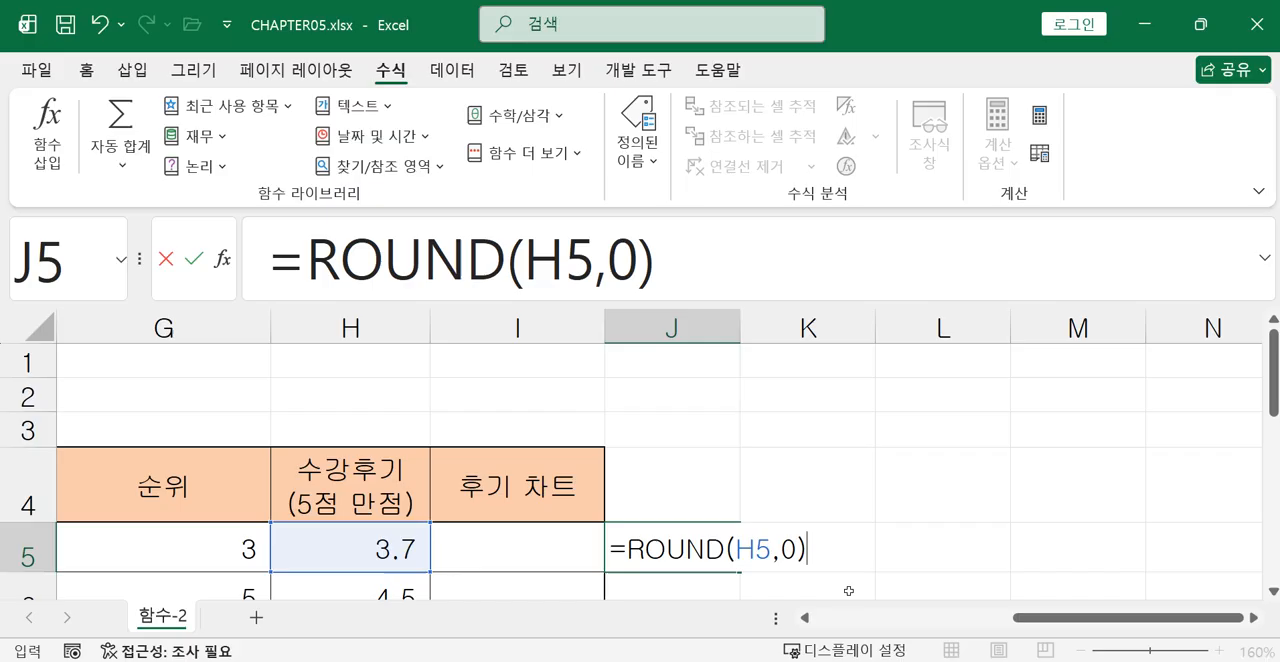
key(Return)
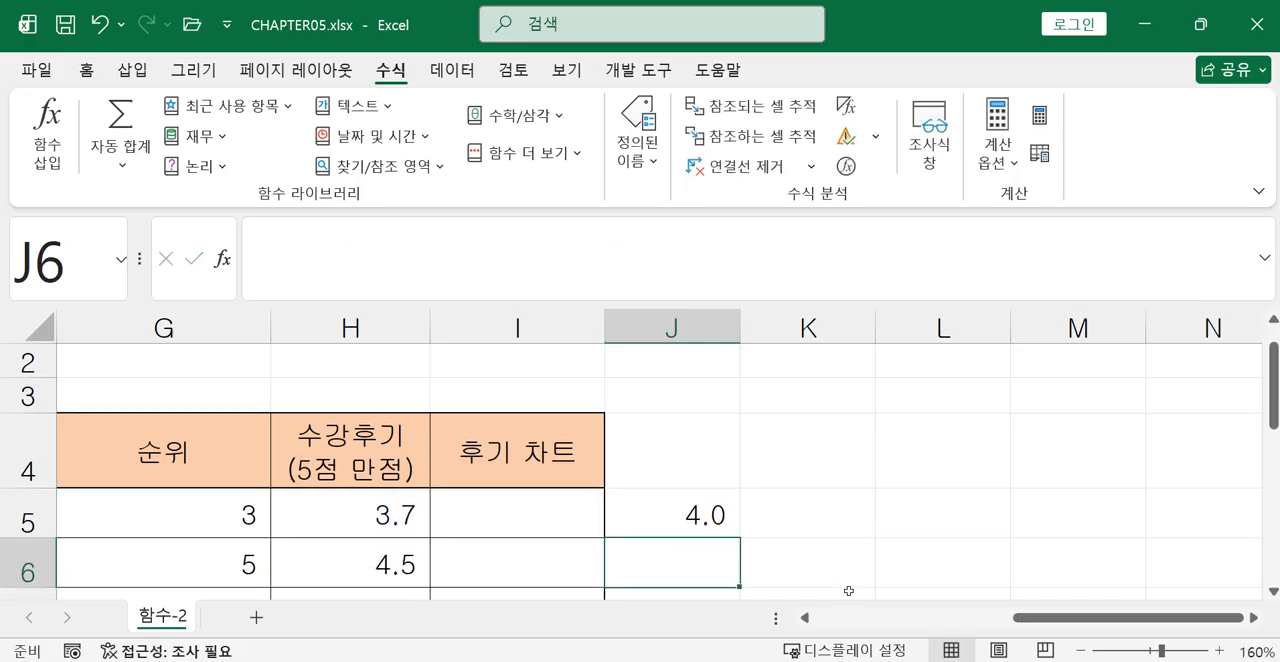
Apply the comma style to the rounded value in J5 so it displays without decimals.
click(716, 522)
click(85, 72)
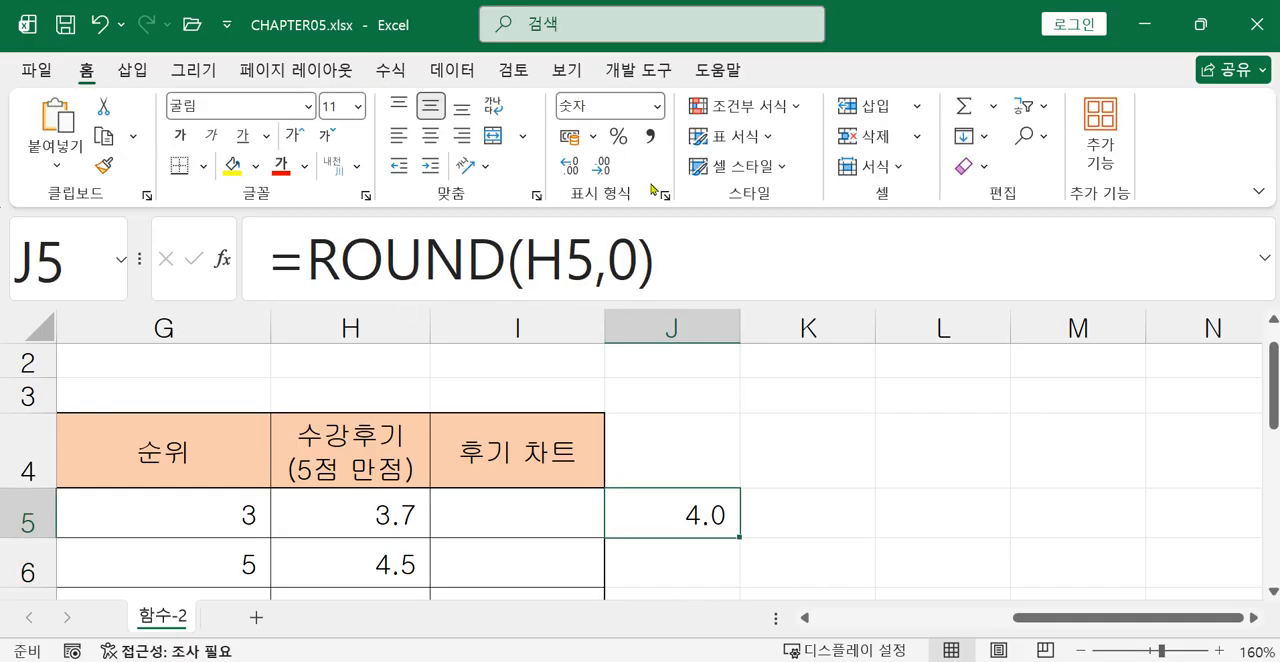
click(650, 141)
Start a REPT formula in K5 and continue editing it in the formula bar.
click(783, 517)
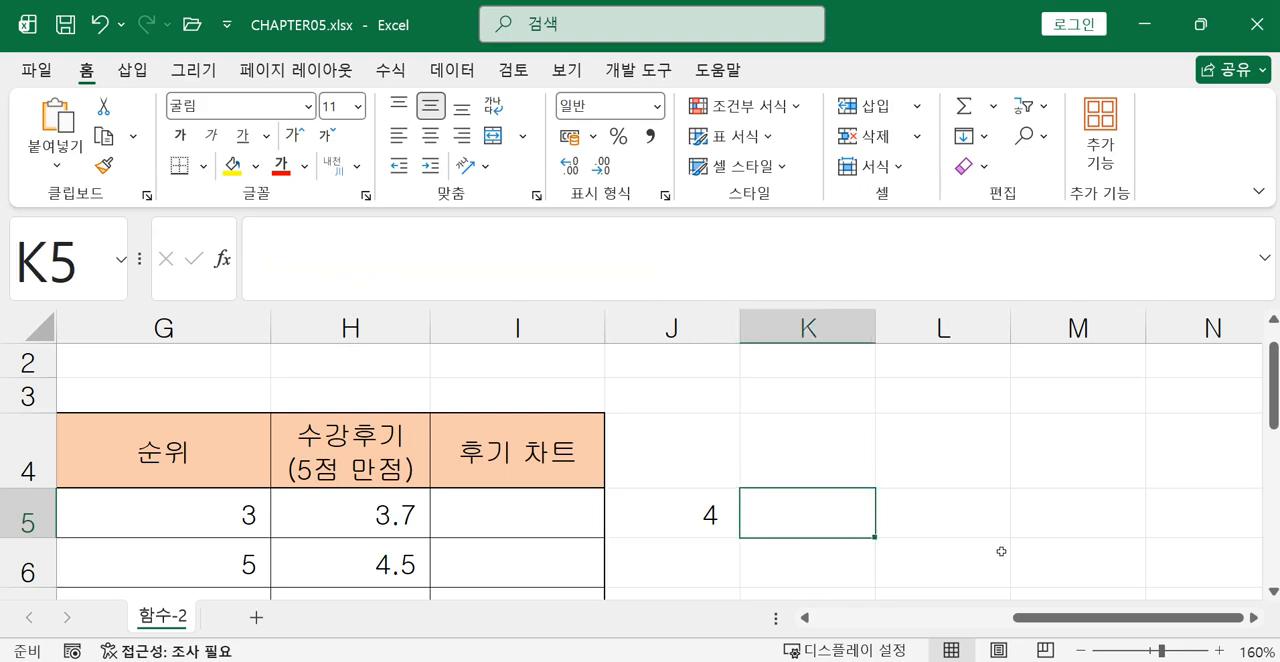
text(=)
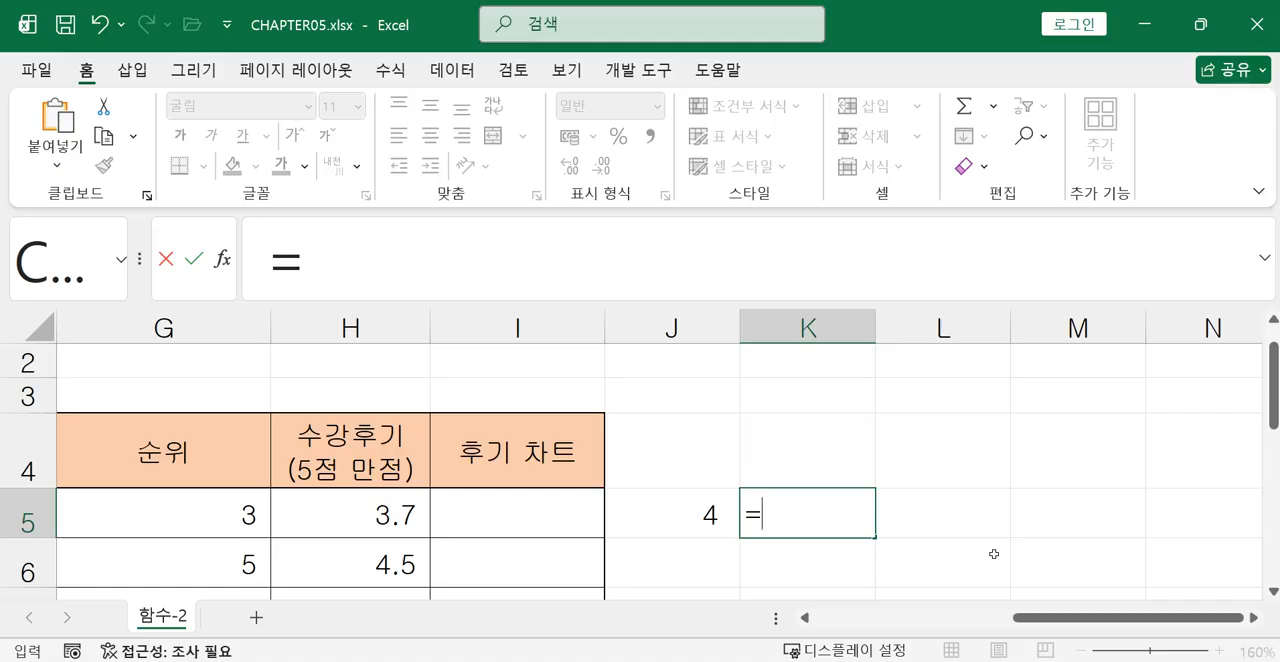
text(re)
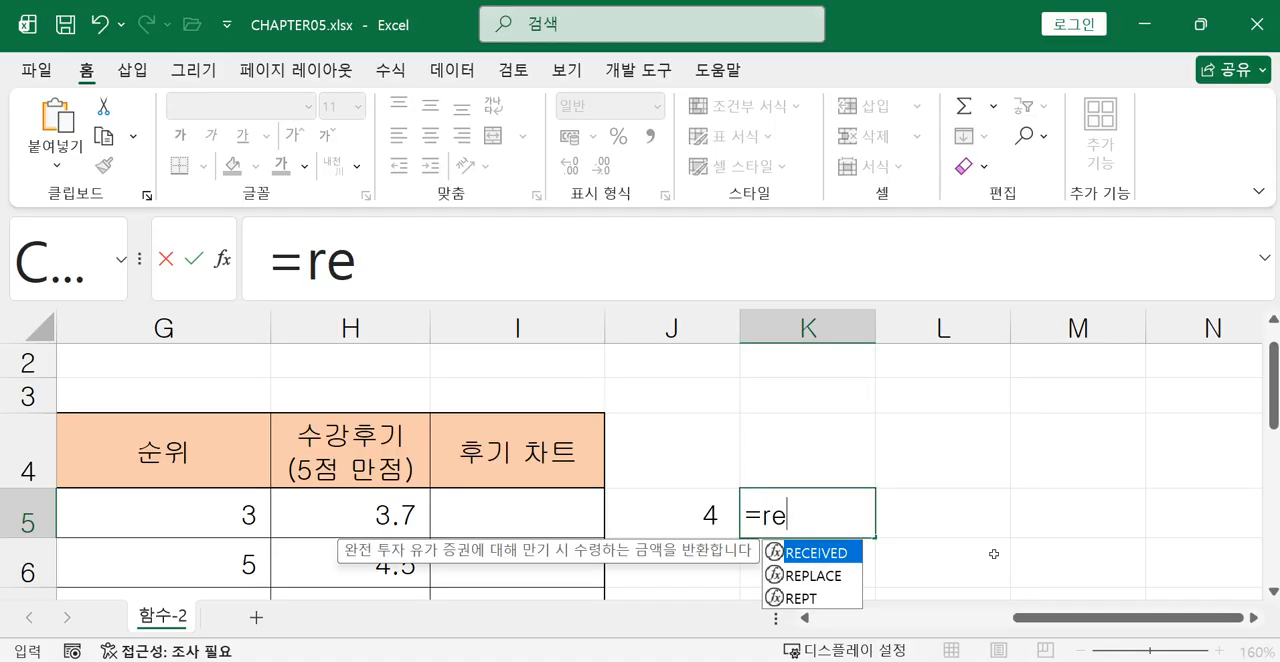
click(806, 598)
double_click(806, 598)
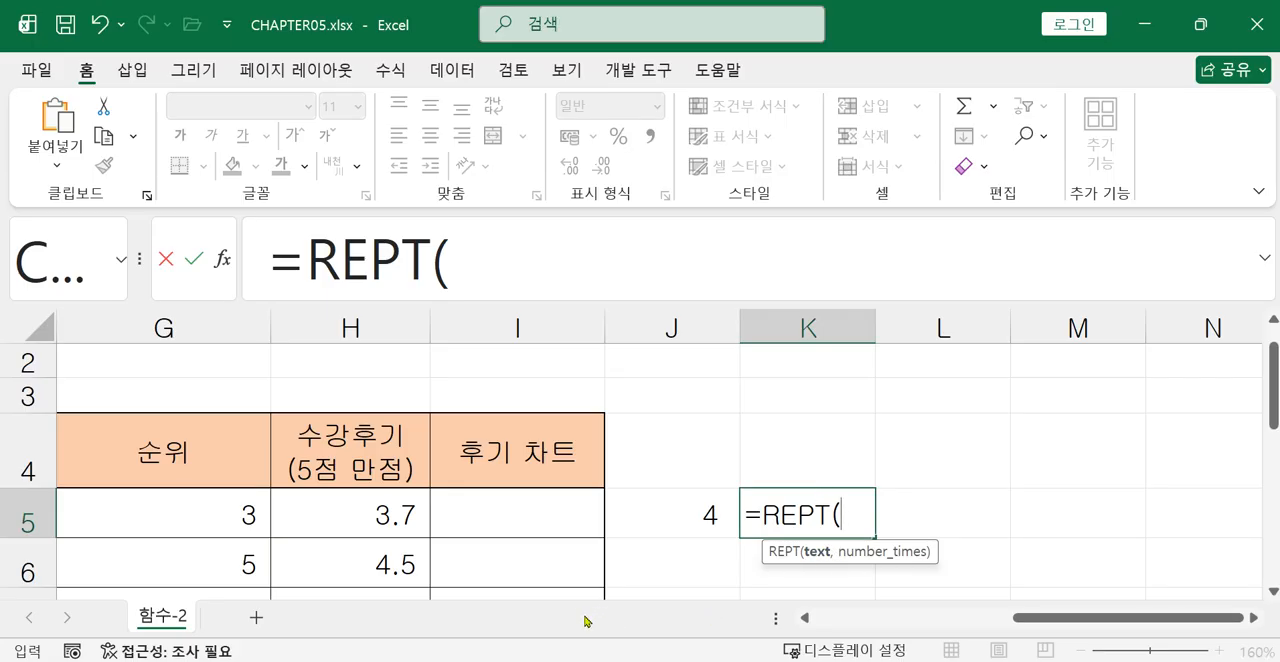
click(519, 249)
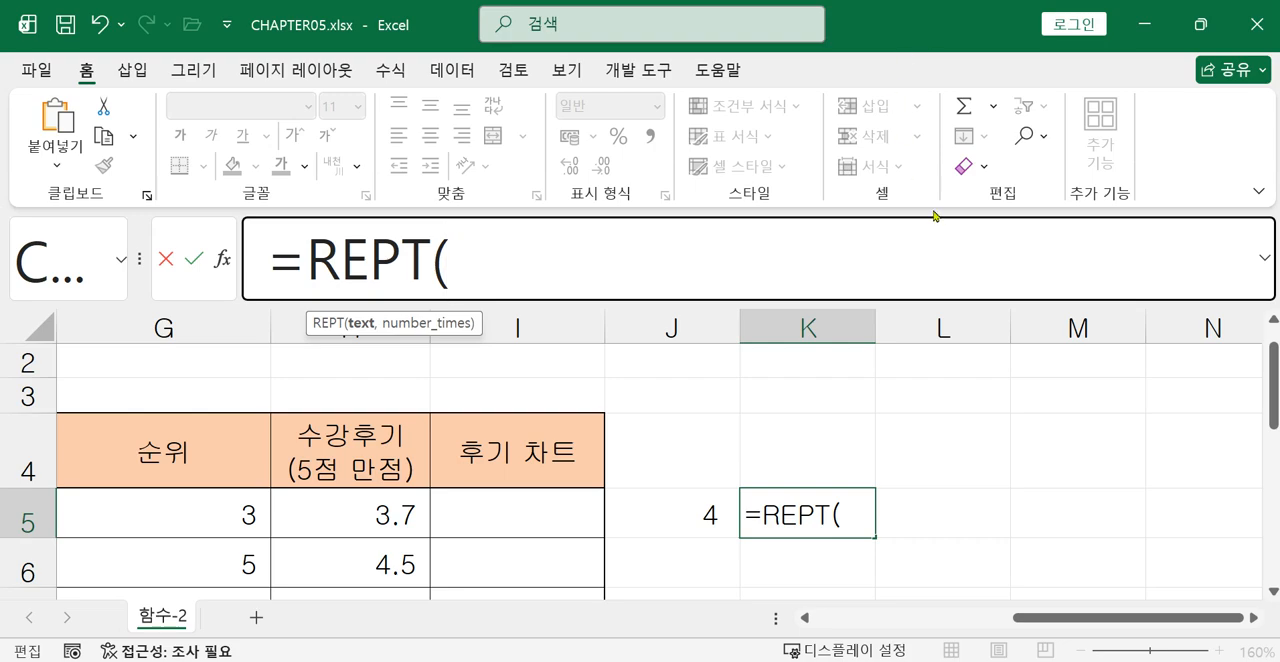
Insert the ★ symbol as the quoted text to repeat in the K5 REPT formula.
text(")
text(a)
key(BackSpace)
text(ㅁ)
key(Hangul_Hanja)
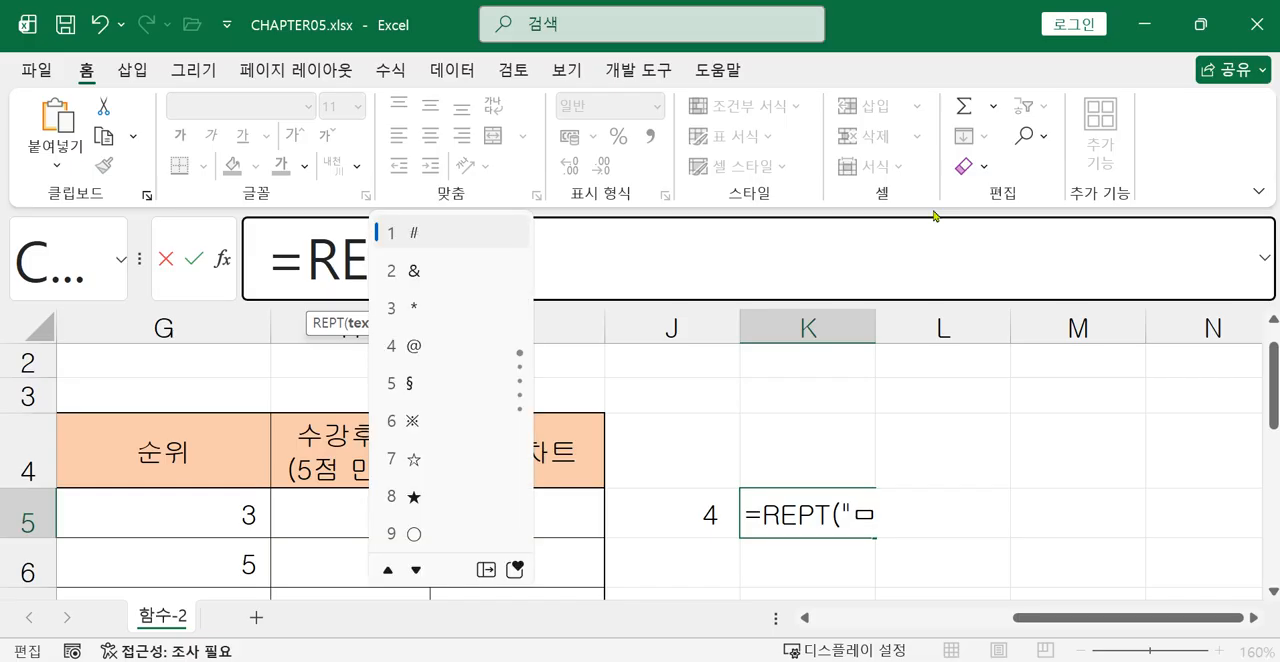
click(422, 494)
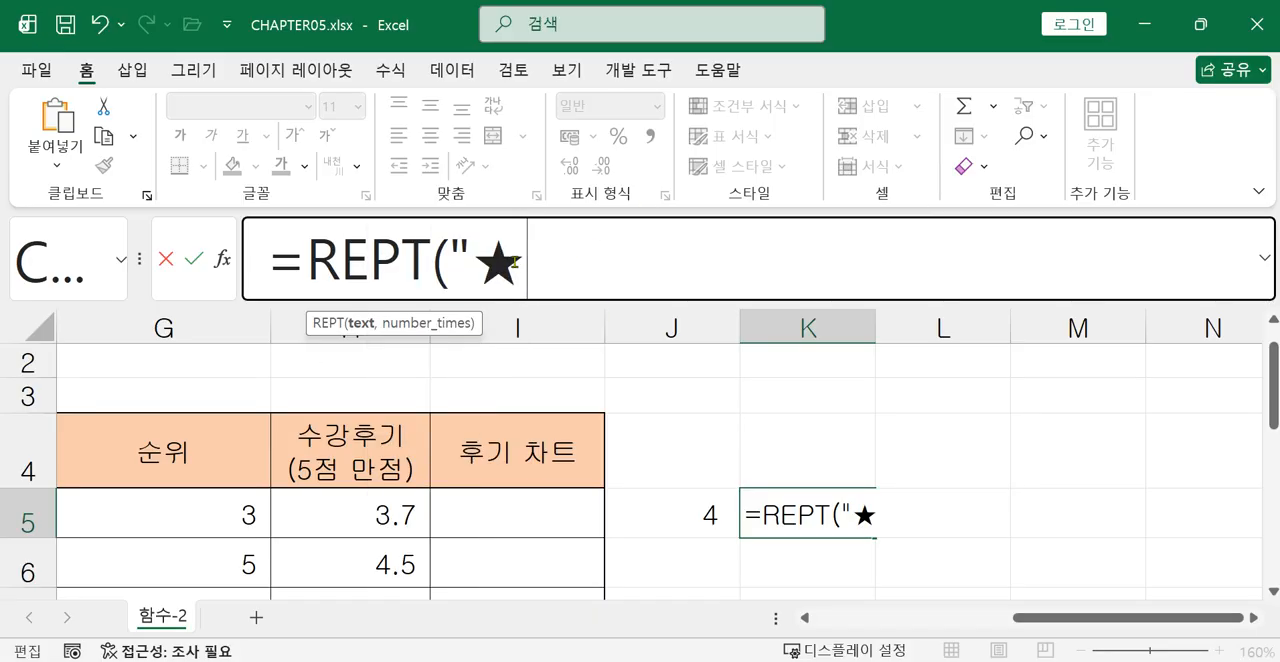
Set the repeat count to 4 and enter the completed formula =REPT("★",4) in K5.
text(")
text(,)
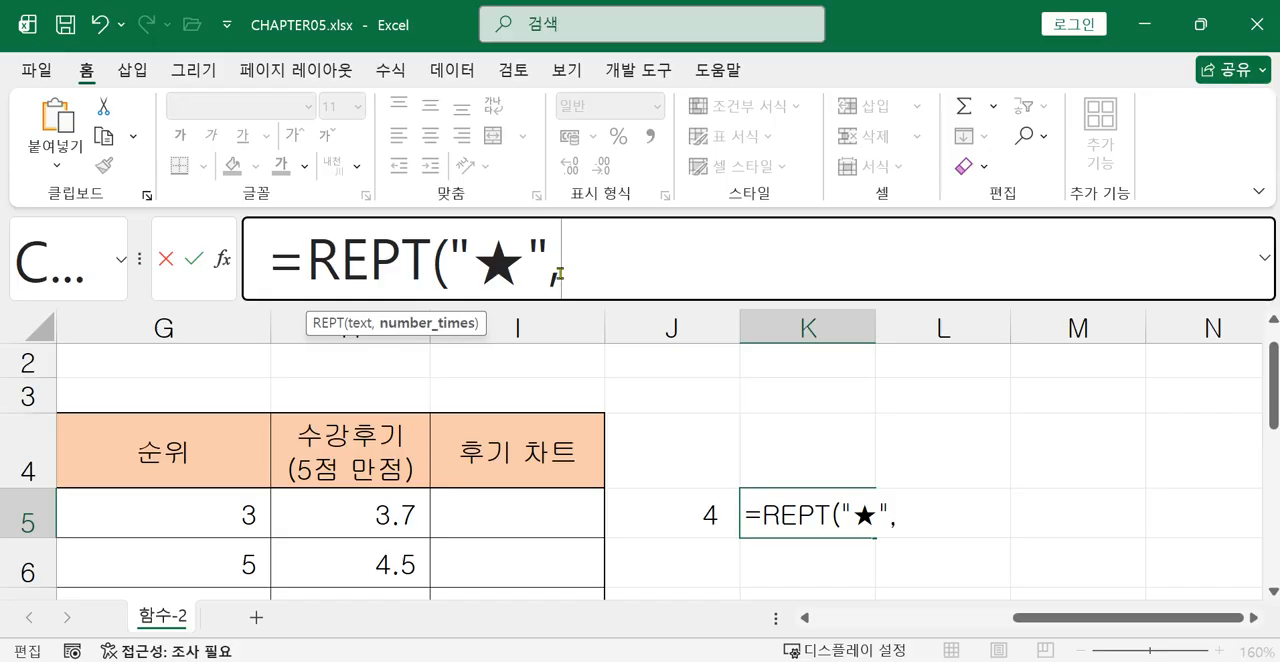
text(4))
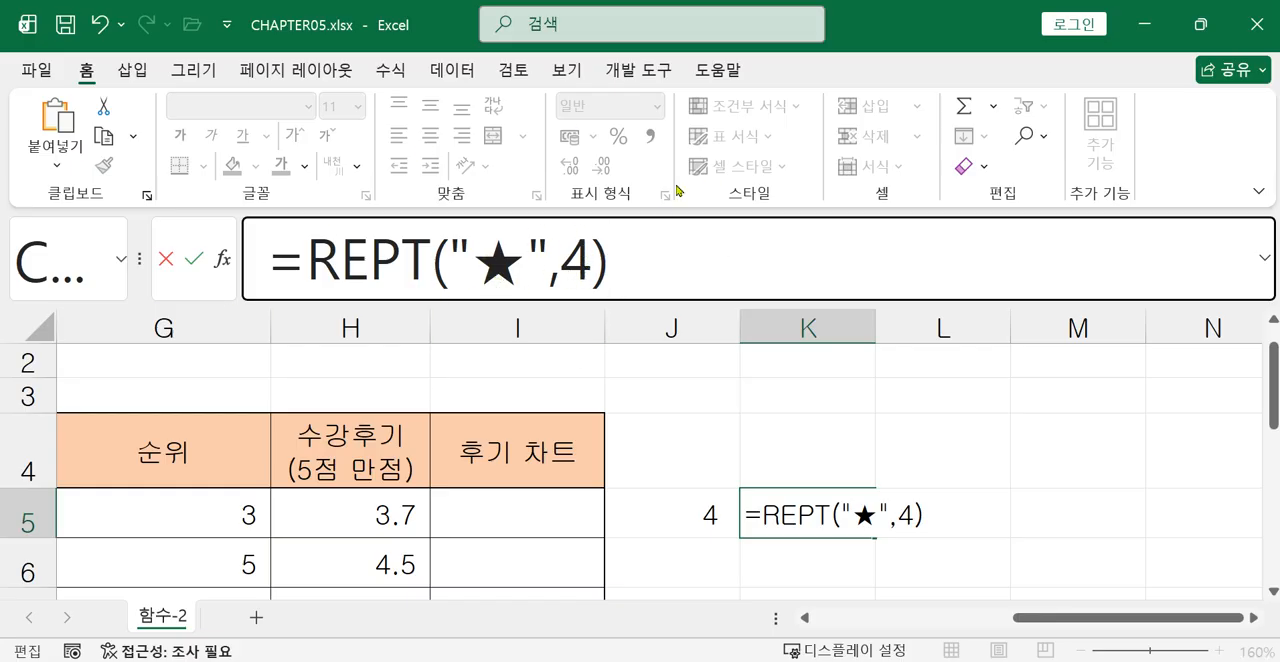
key(Return)
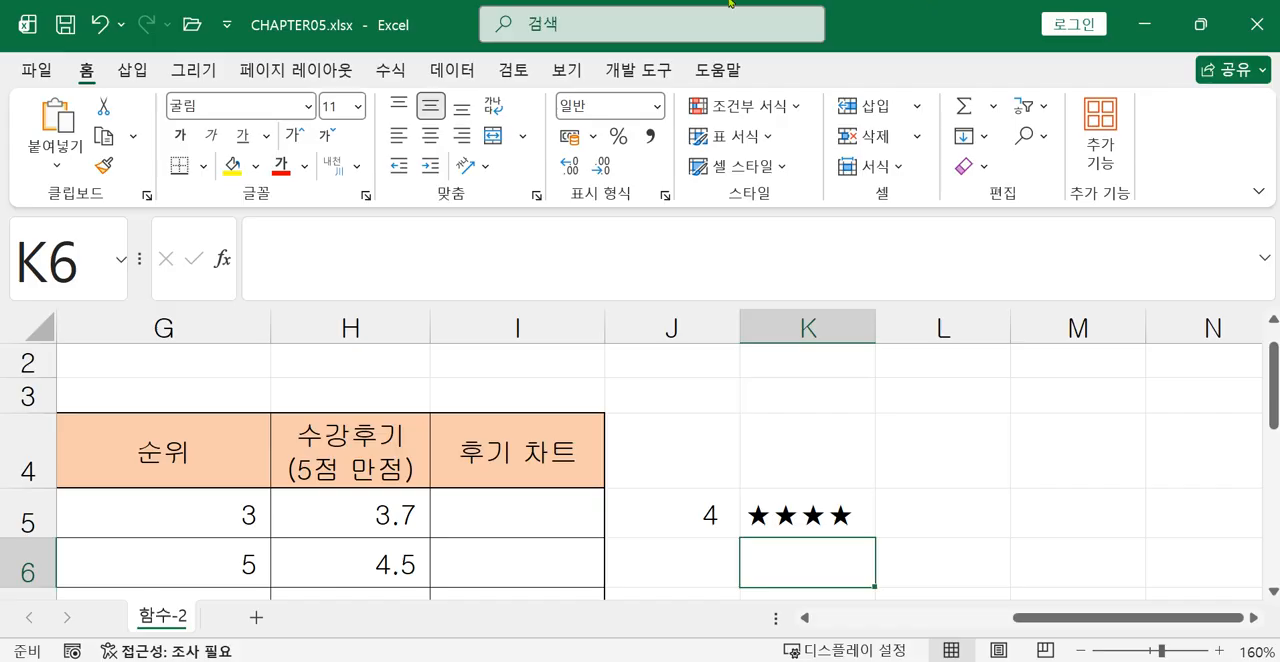
Start a REPT formula in I5, the first cell of the 후기 차트 column.
click(550, 518)
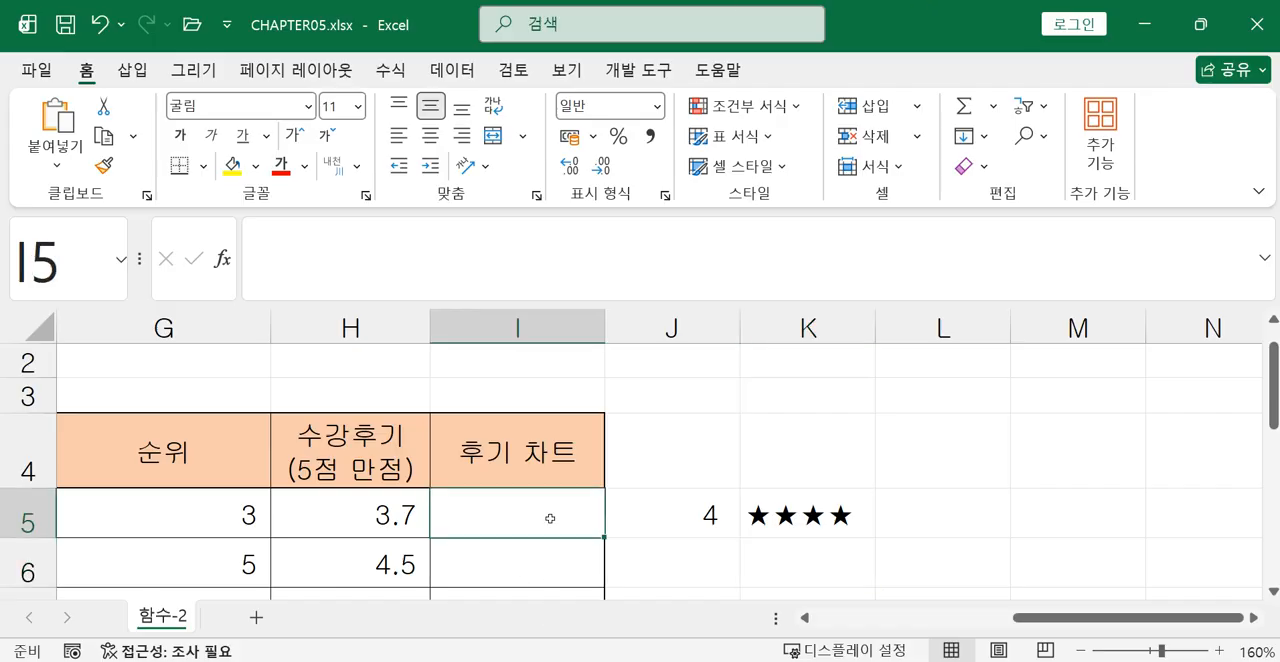
text(=)
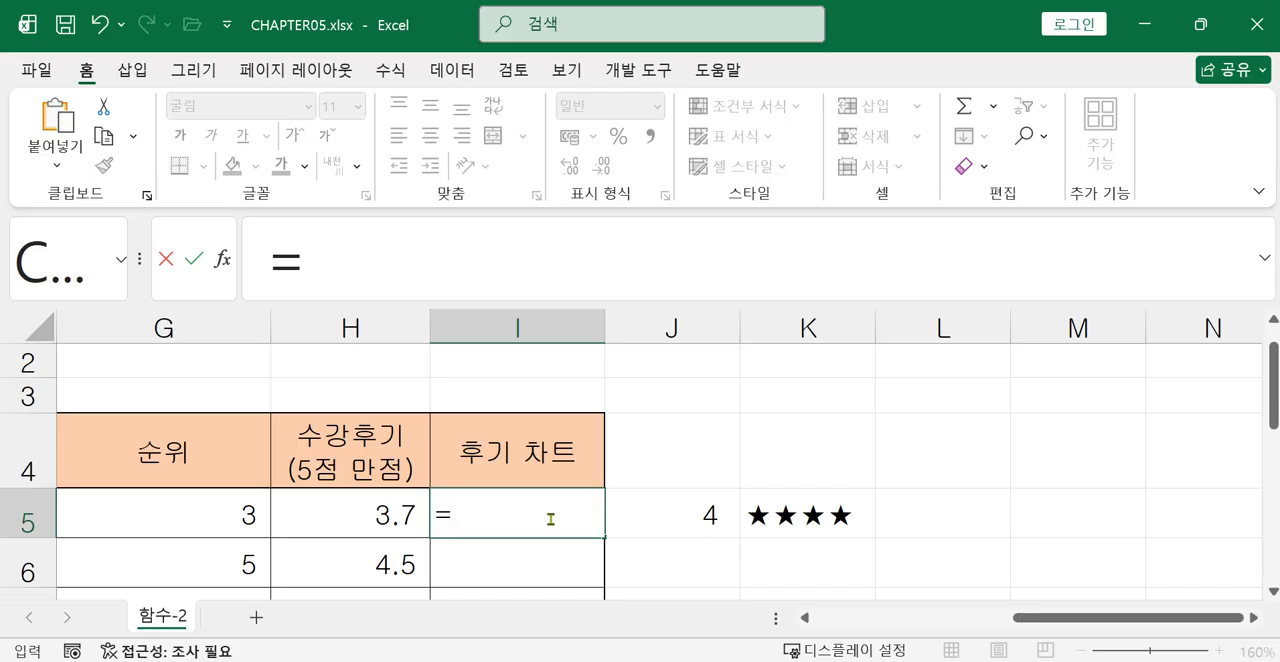
text(ㄱ)
key(BackSpace)
text(r)
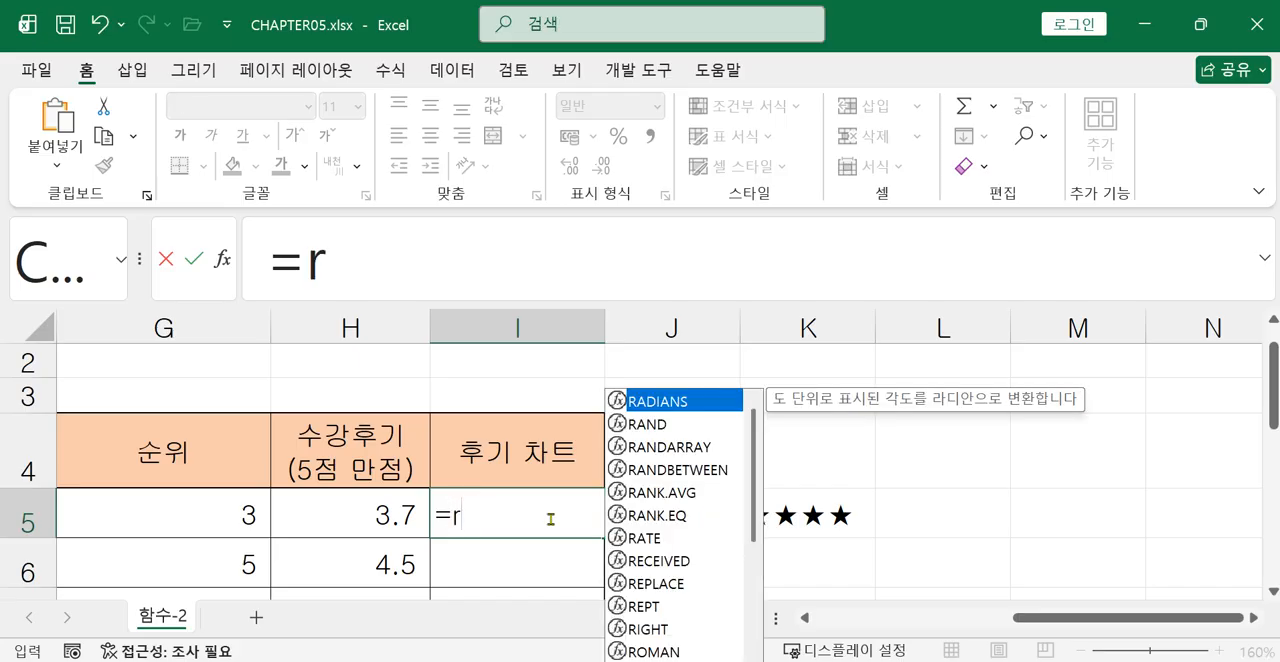
text(e)
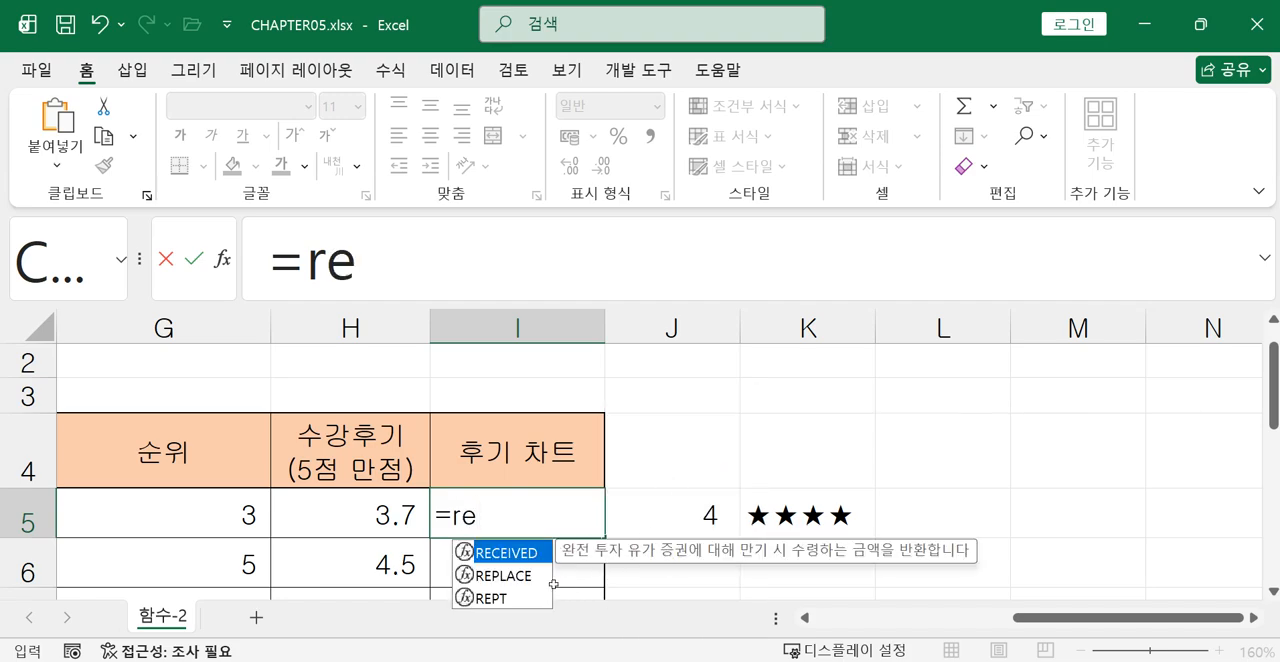
double_click(492, 598)
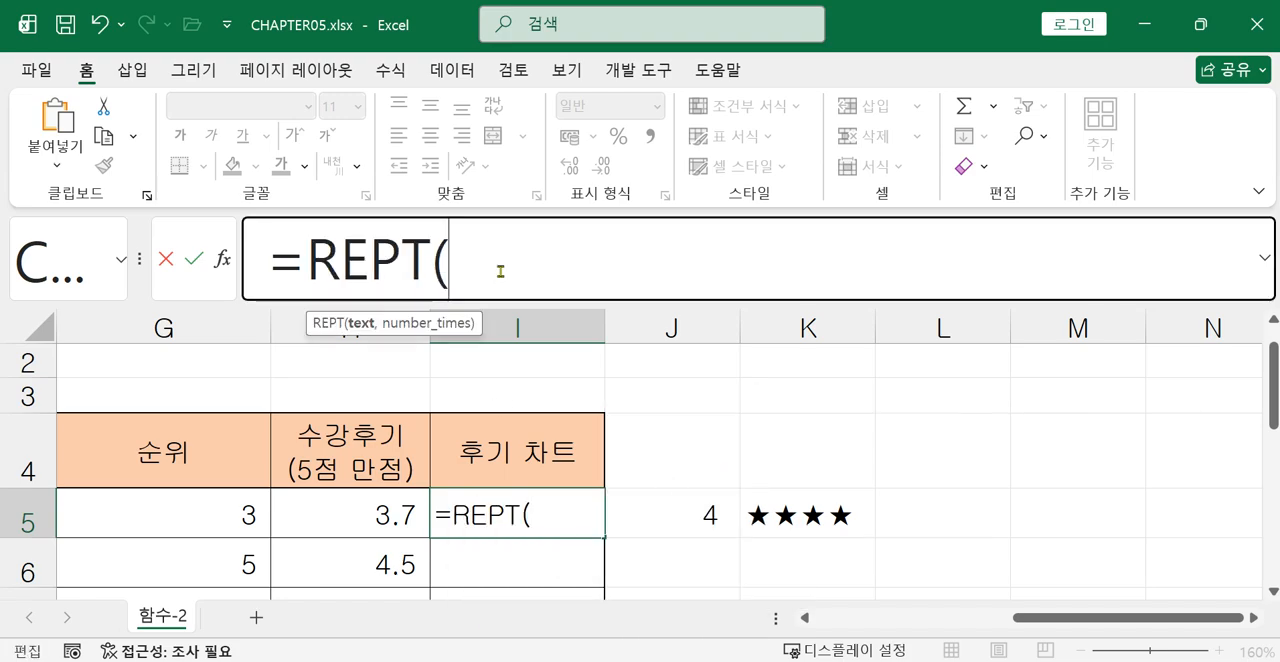
Supply the quoted ★ symbol as the text argument of the I5 REPT formula.
text(")
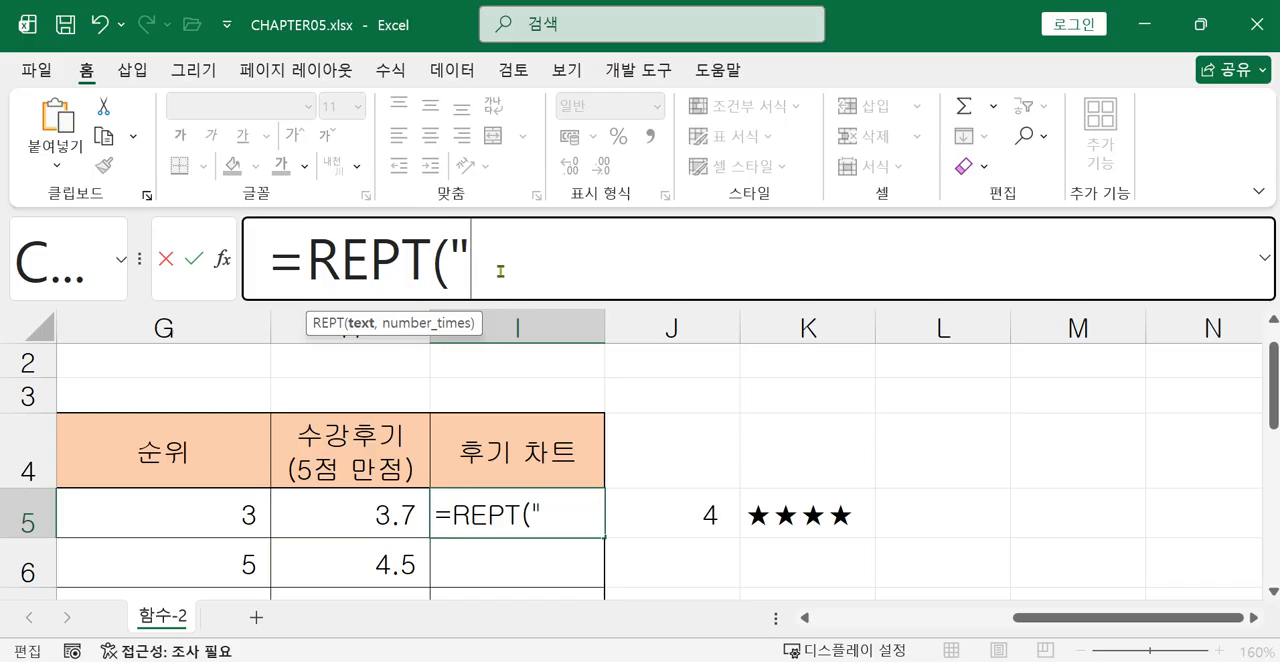
text(a)
key(BackSpace)
text(ㅁ)
key(Hangul_Hanja)
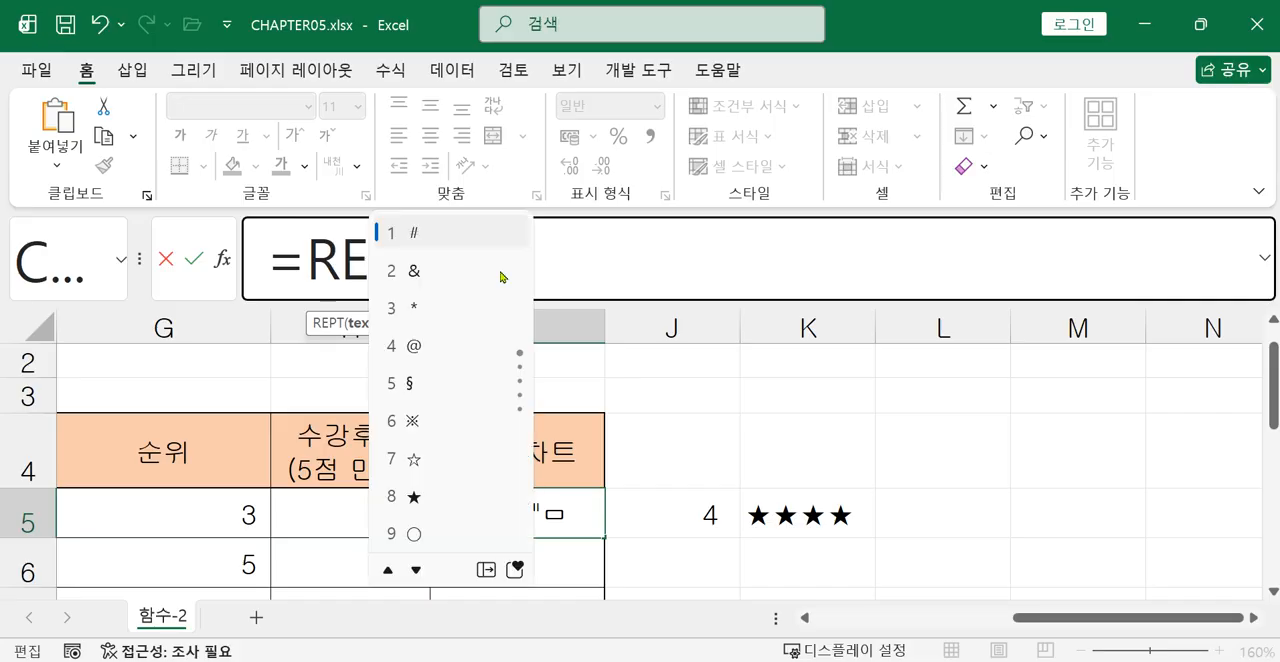
click(420, 496)
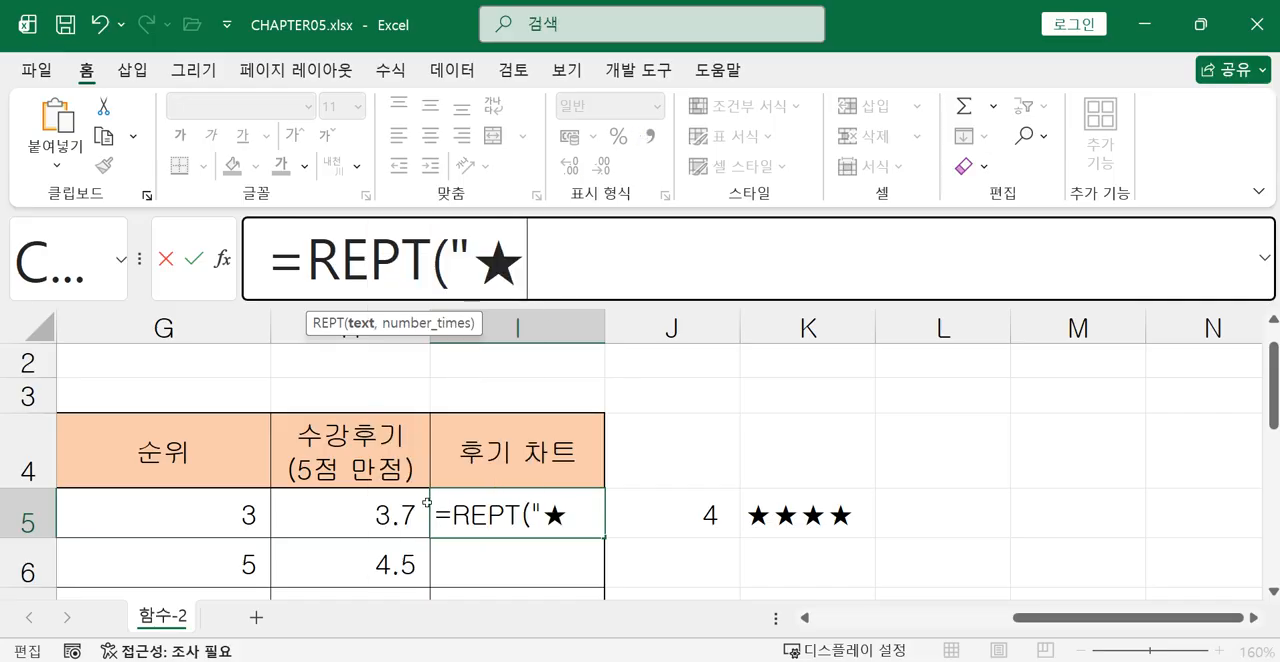
text(",)
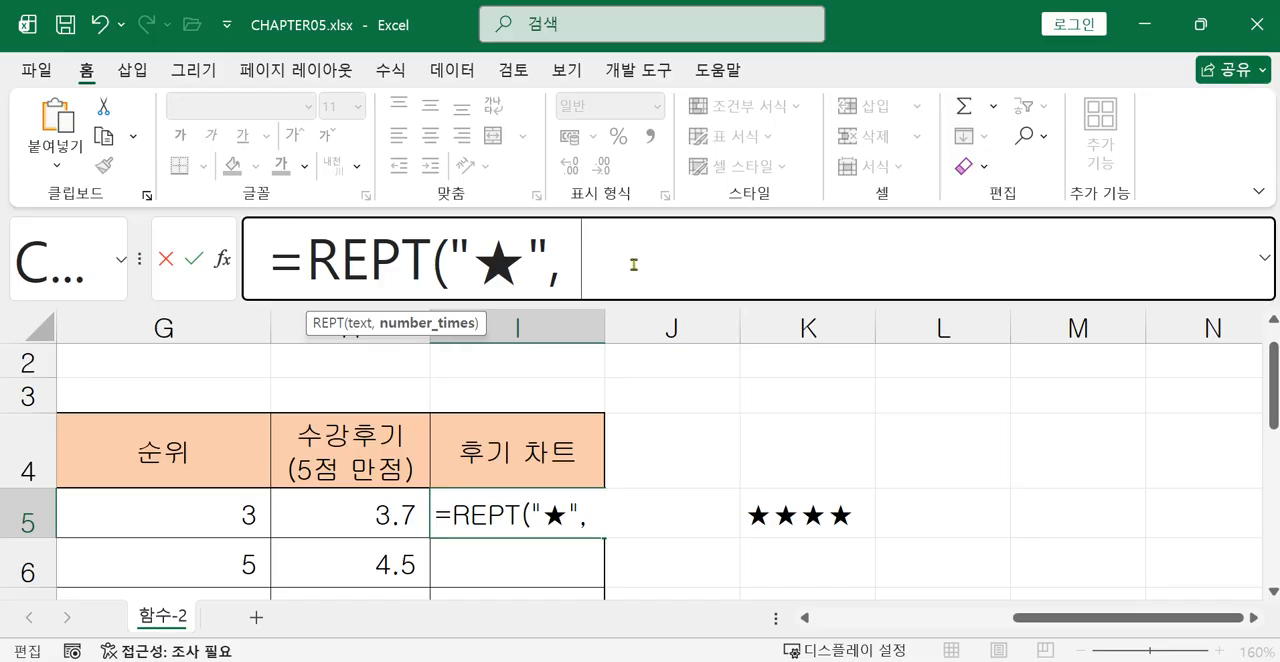
Nest ROUND(H5,0) as the repeat count of the REPT formula in I5.
text(개ㅓ)
key(BackSpace)
key(BackSpace)
key(BackSpace)
text(roun)
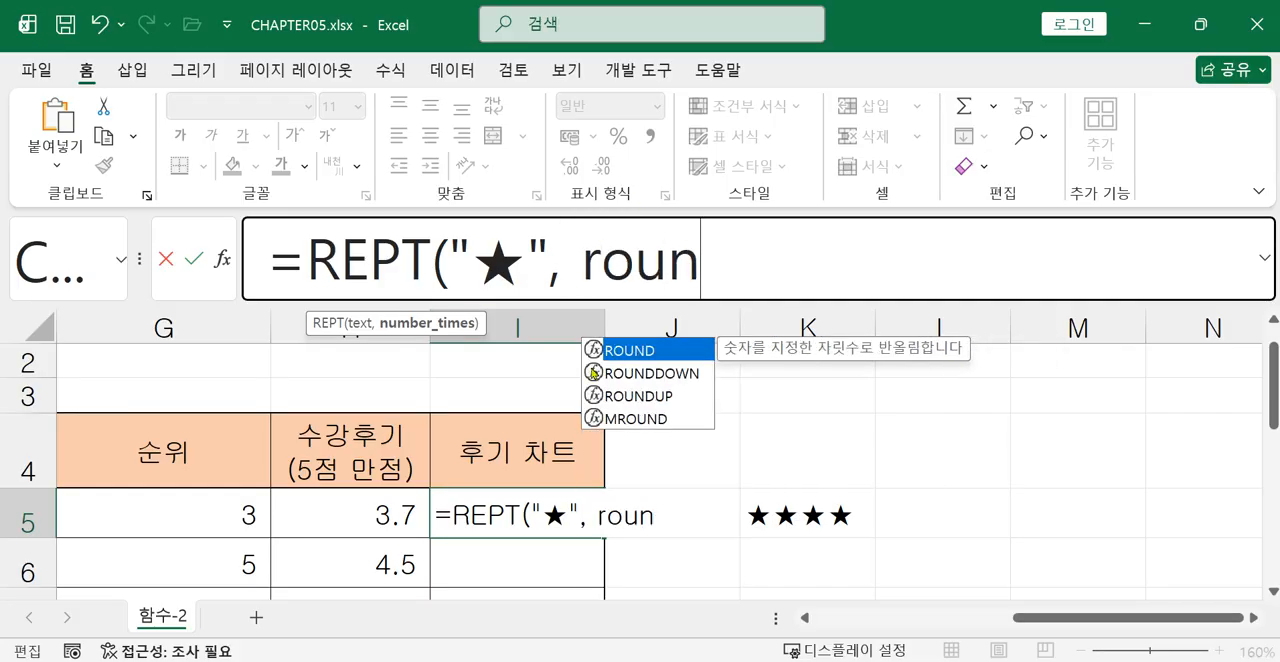
double_click(637, 350)
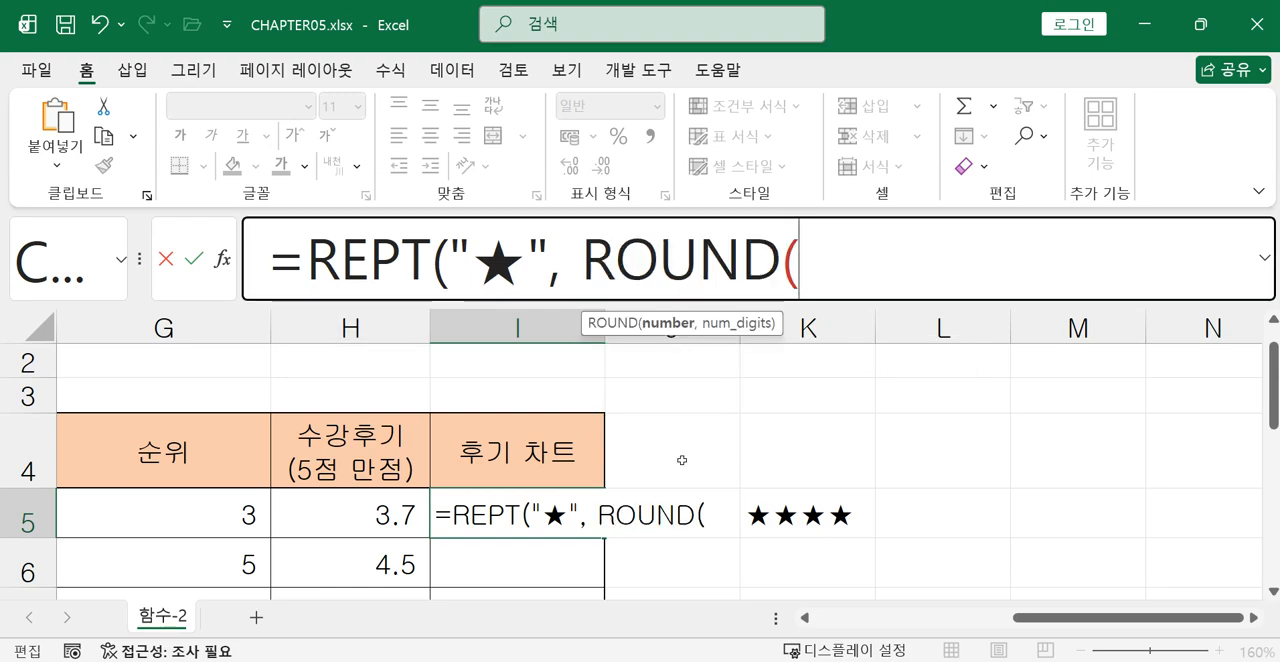
click(367, 524)
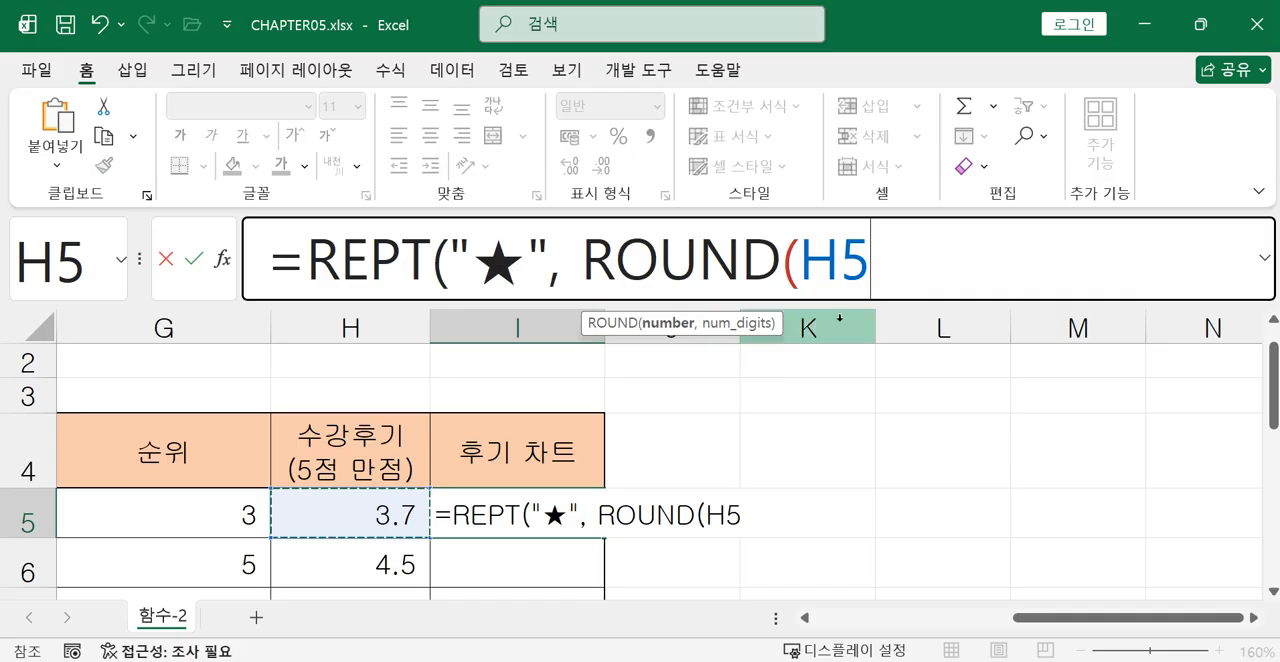
text(,)
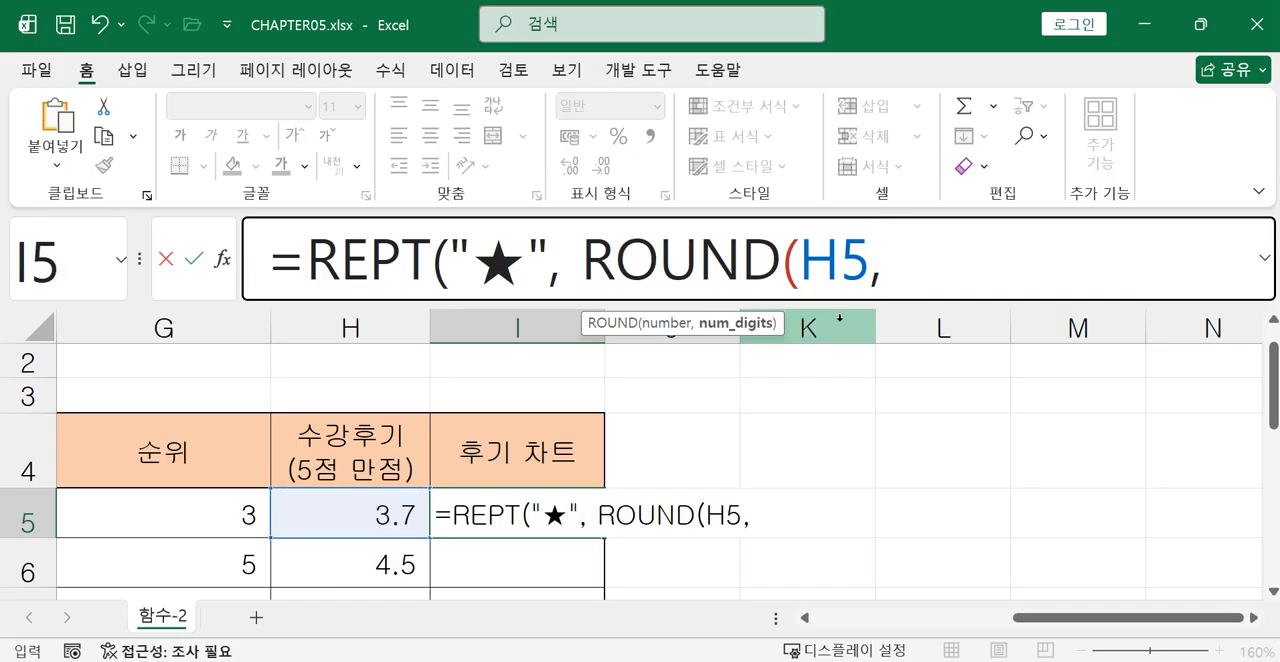
text(0))
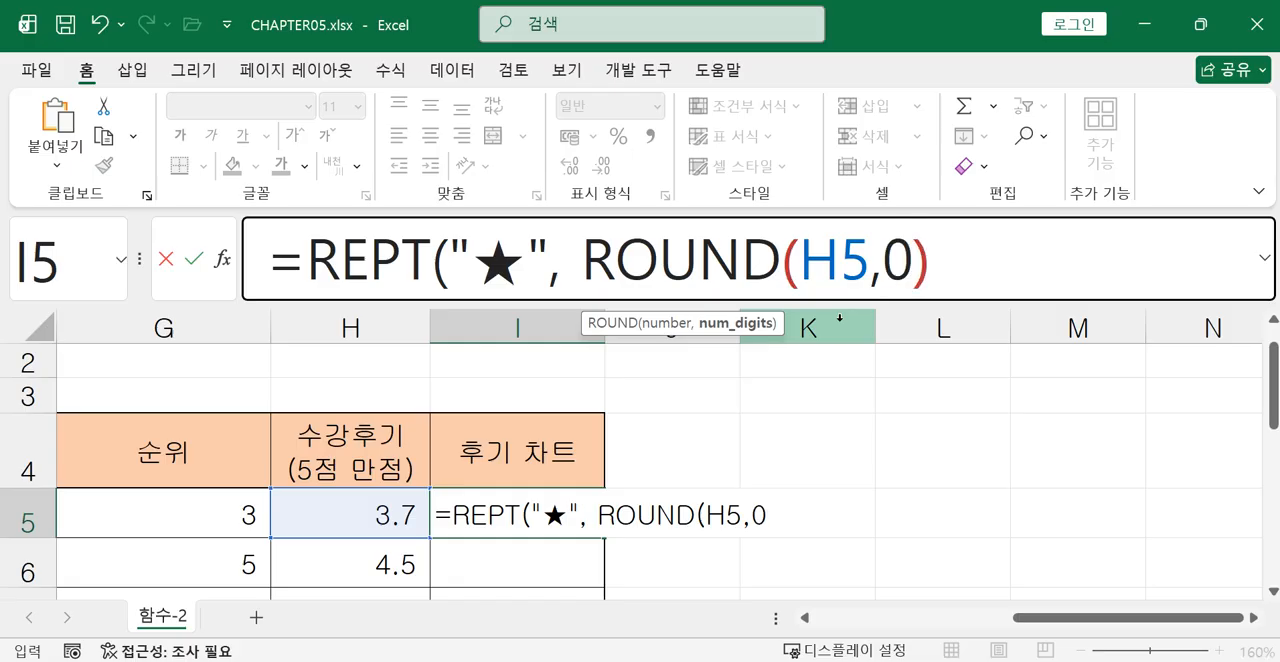
Try 1 and 10 as the digits argument of ROUND in the I5 formula, and set it back to 0.
key(BackSpace)
key(BackSpace)
text(1)
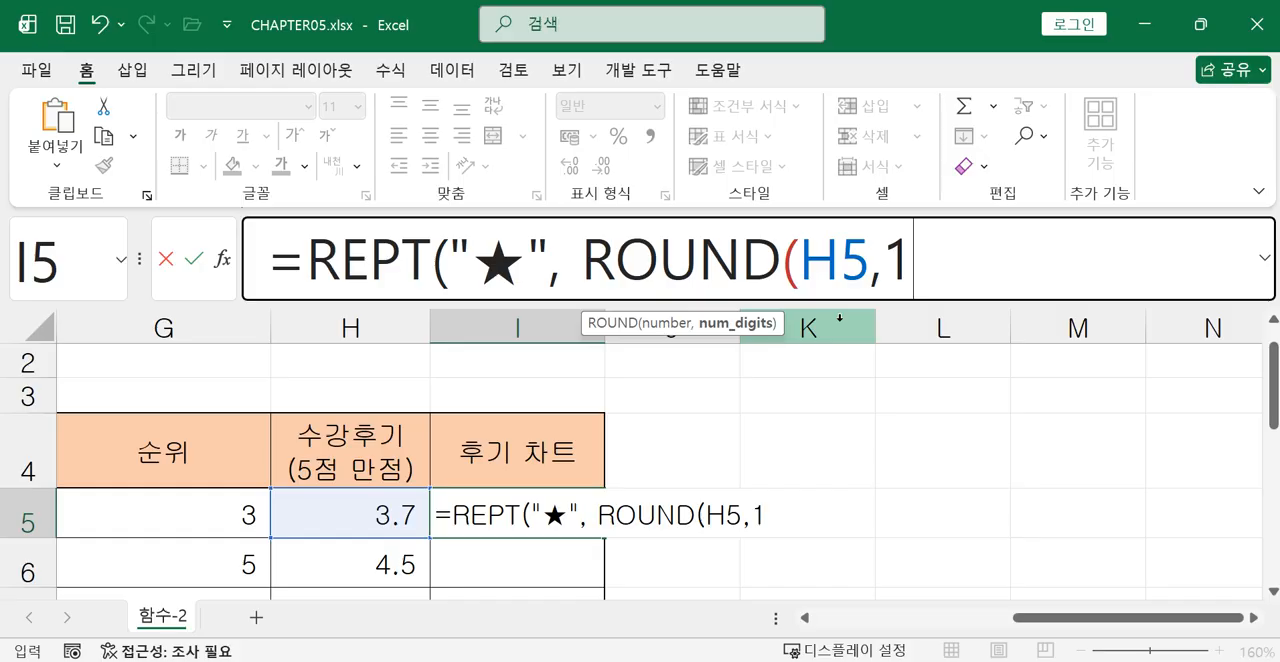
text(0)
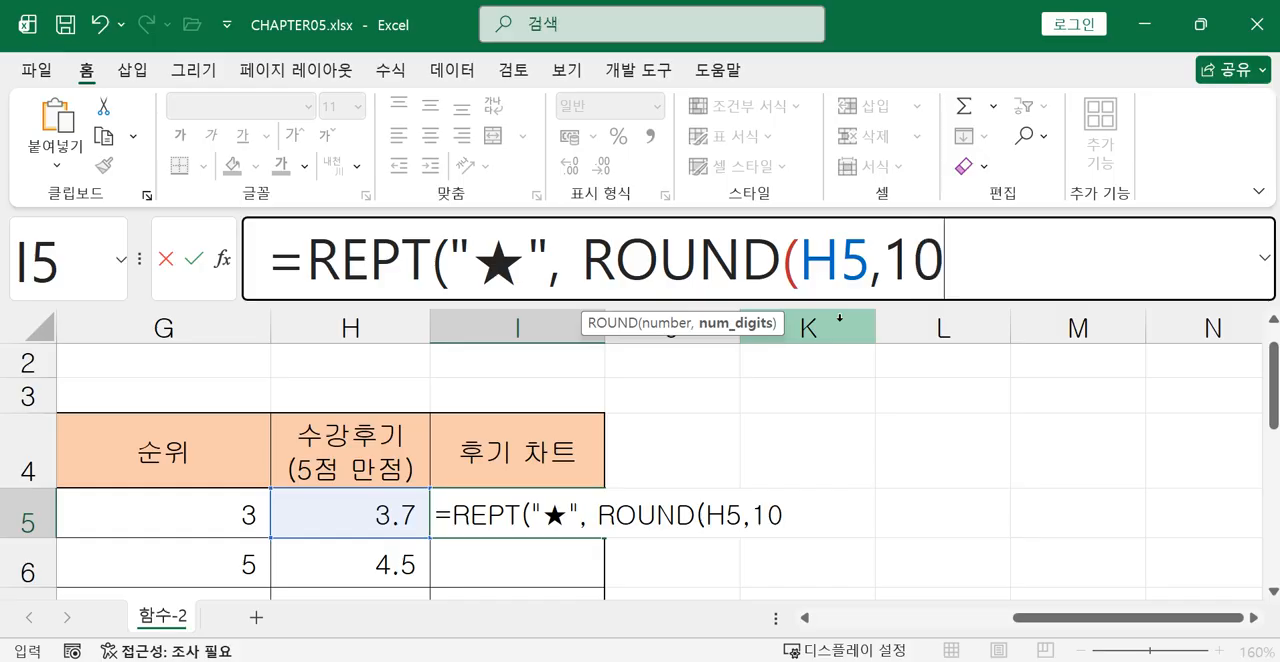
key(BackSpace)
text())
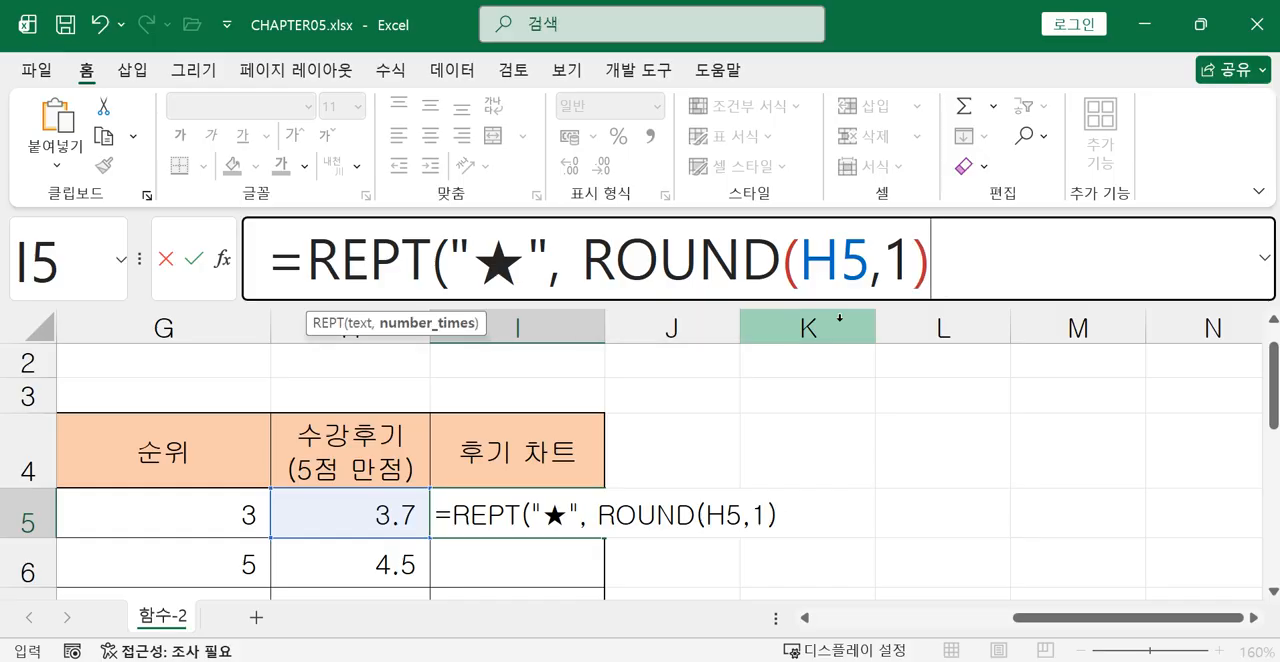
key(BackSpace)
key(BackSpace)
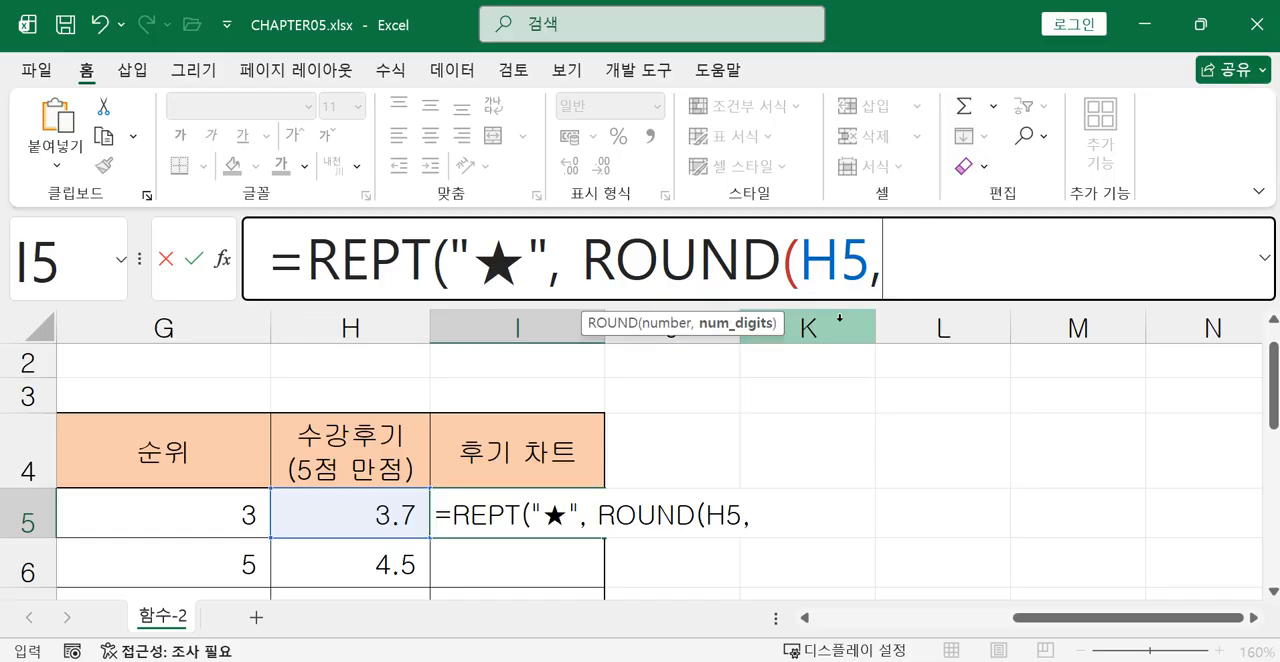
text(0))
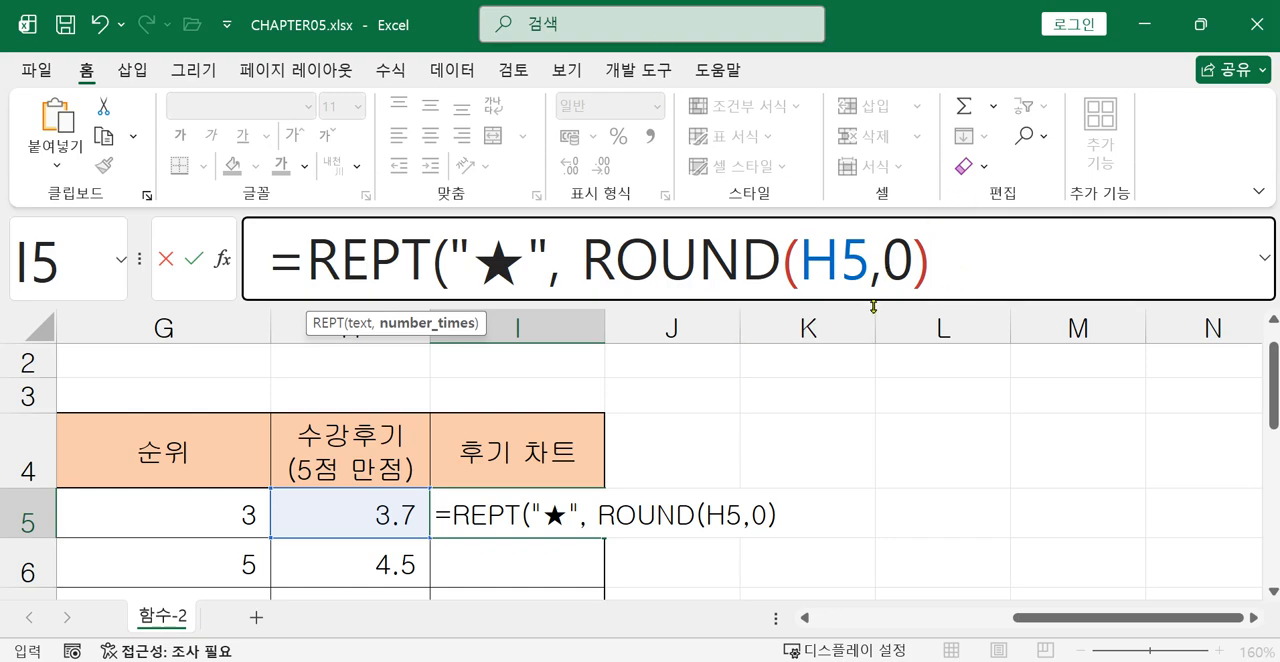
text())
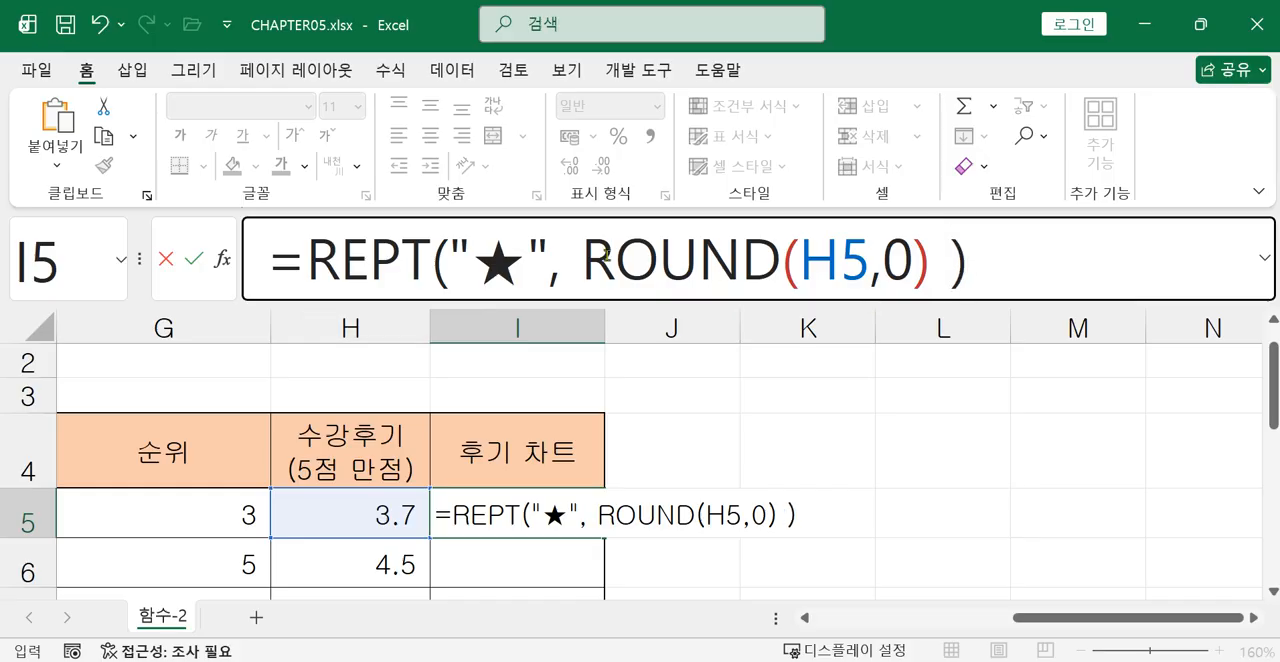
Close the REPT function and enter the completed formula =REPT("★", ROUND(H5,0) ) in I5.
drag(582, 260, 930, 262)
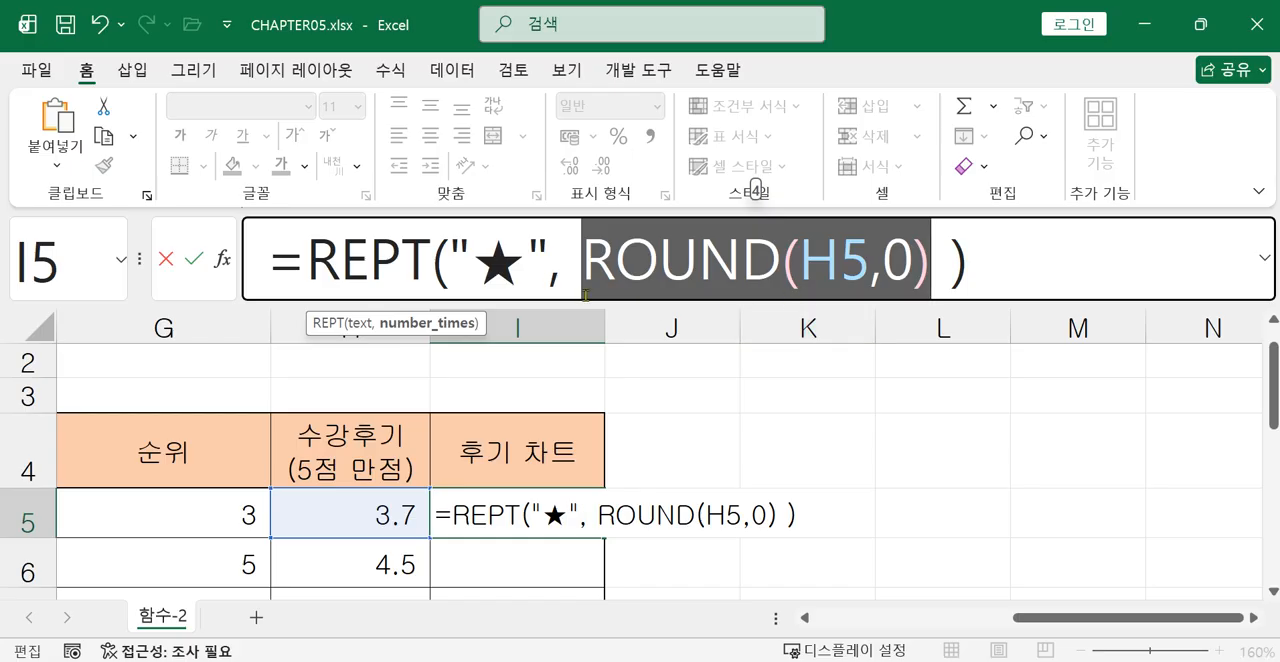
drag(485, 263, 928, 263)
click(592, 261)
key(Return)
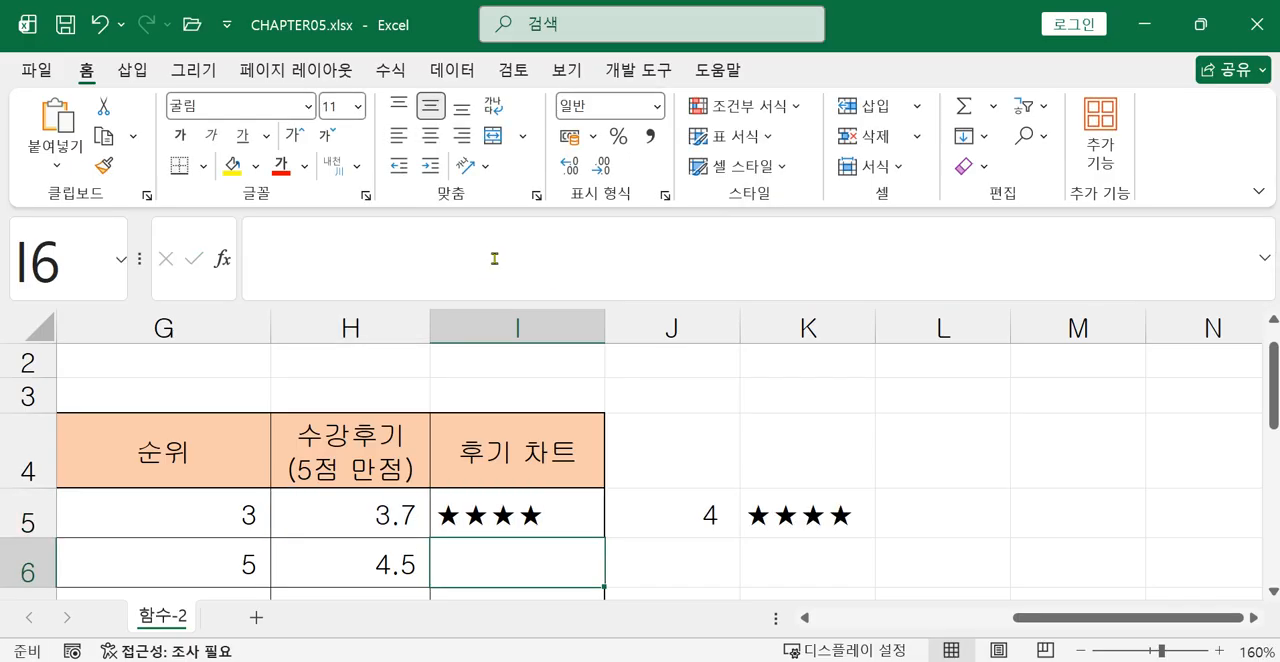
click(497, 527)
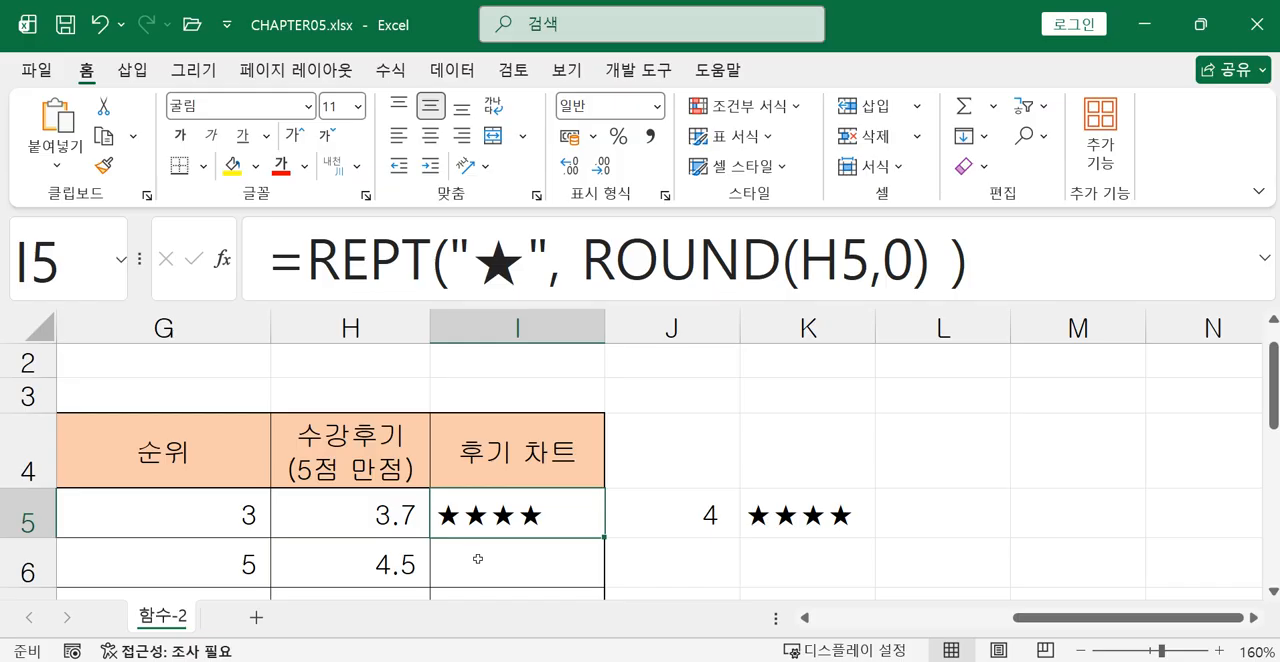
Start a REPT formula in I6, the second cell of the 후기 차트 column.
scroll(499, 563, down, 1)
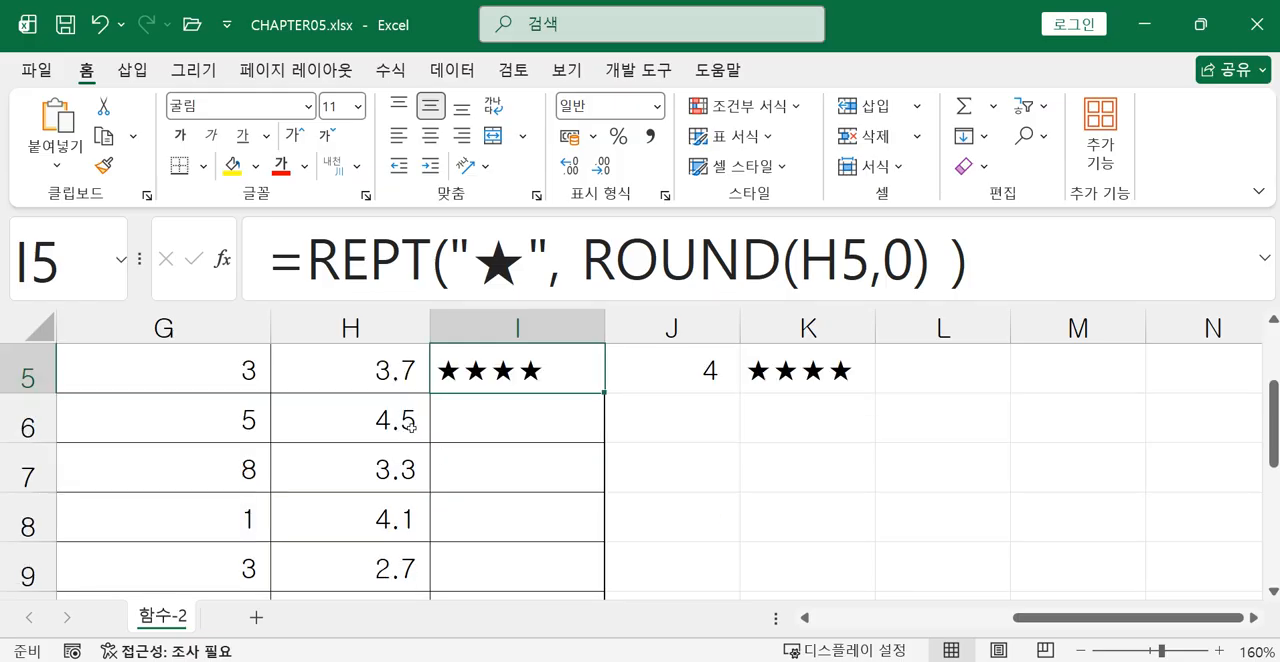
click(409, 430)
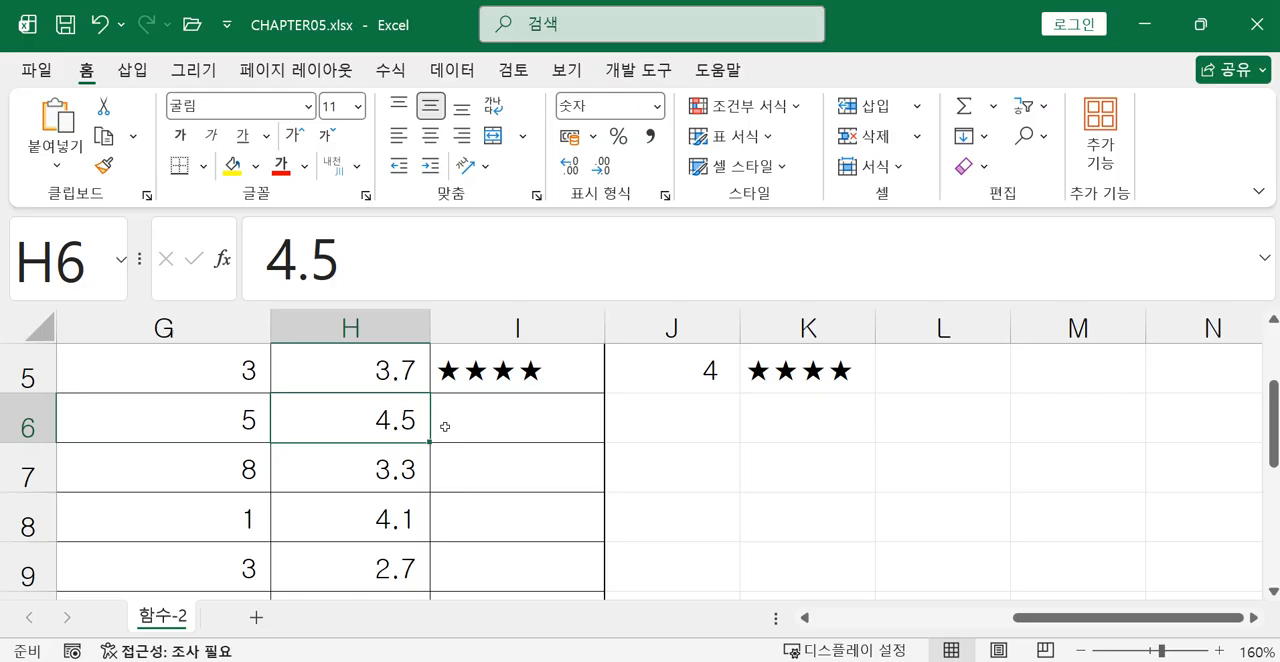
click(499, 413)
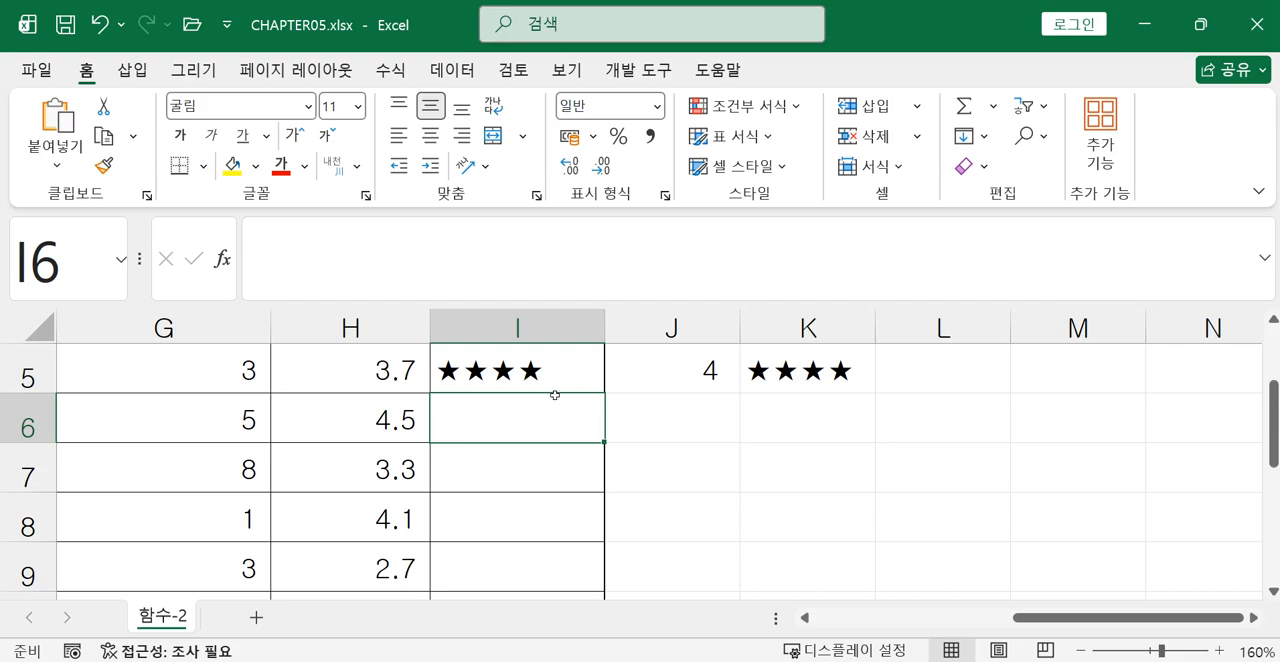
text(=)
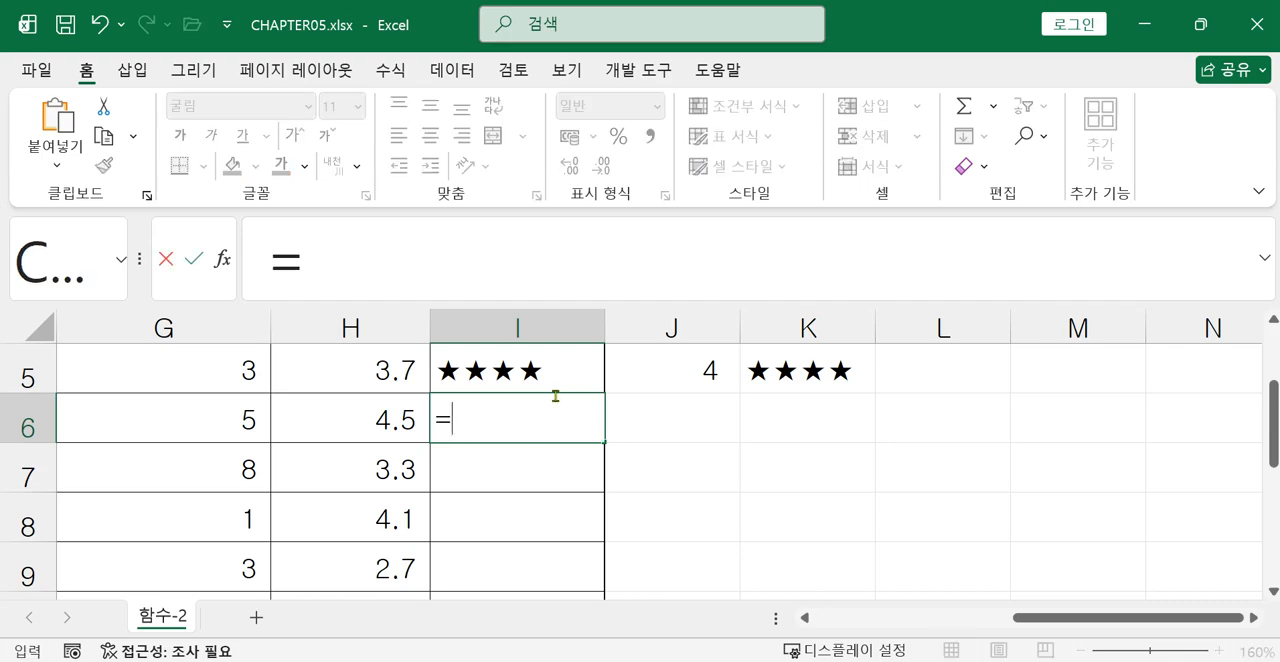
text(RE)
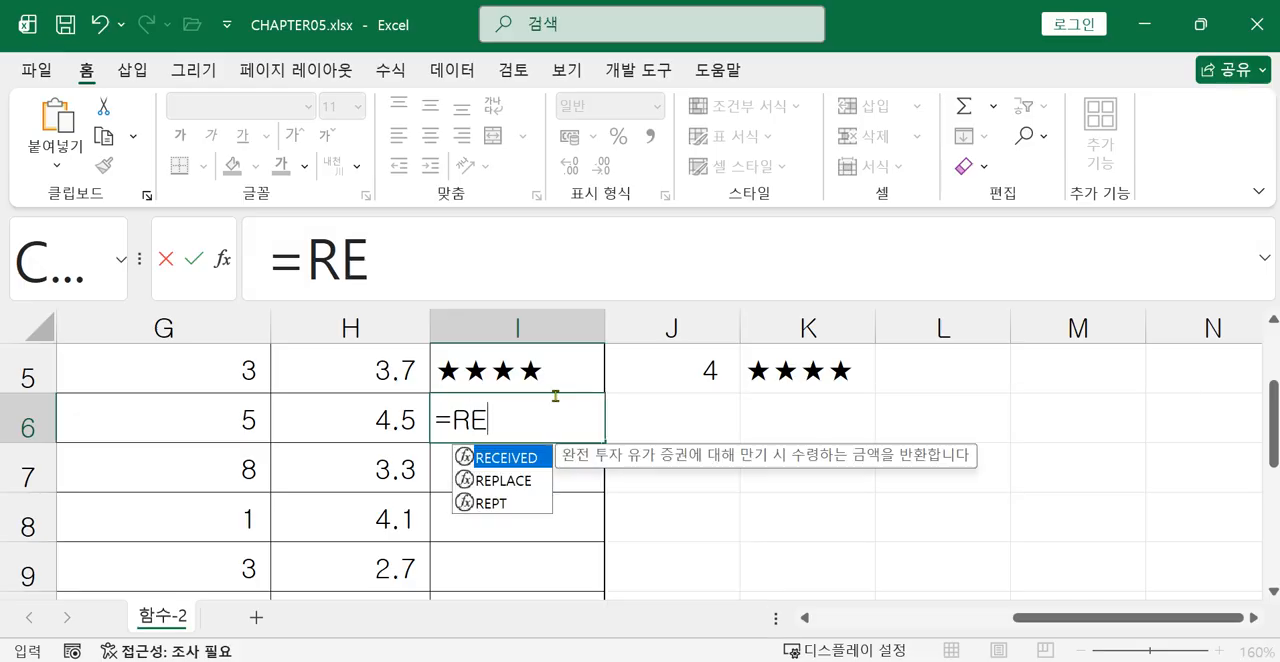
double_click(500, 504)
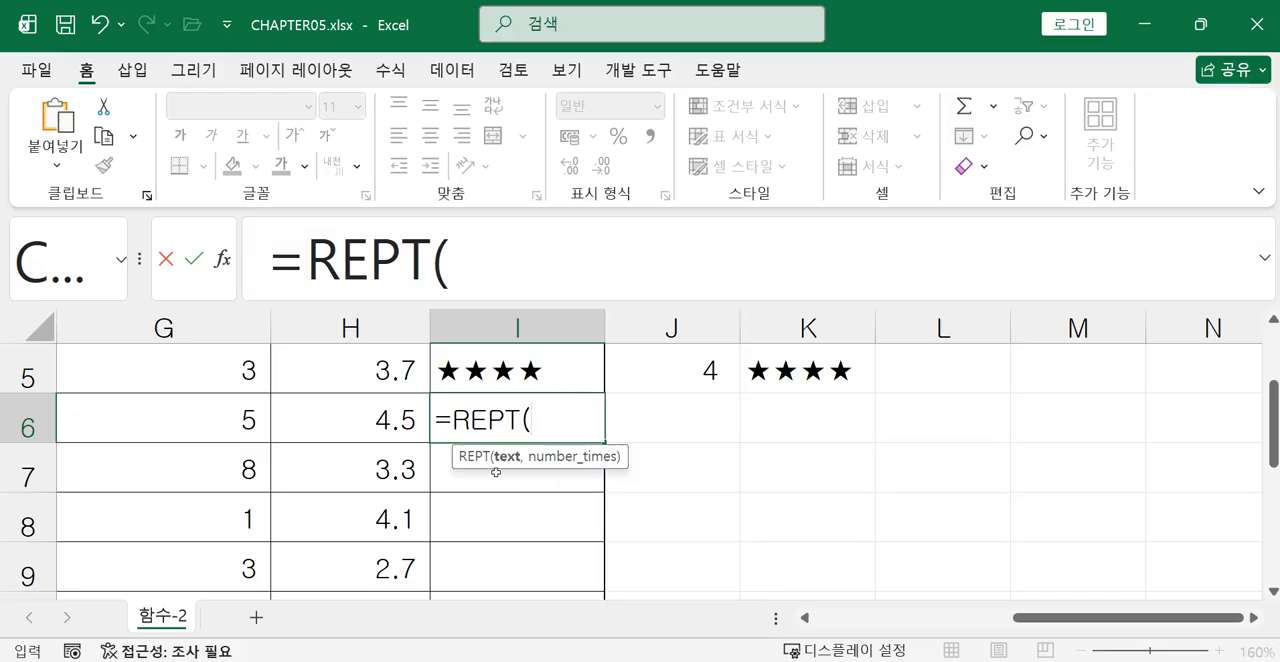
Supply the quoted ★ symbol as the text argument of the I6 REPT formula.
text("A)
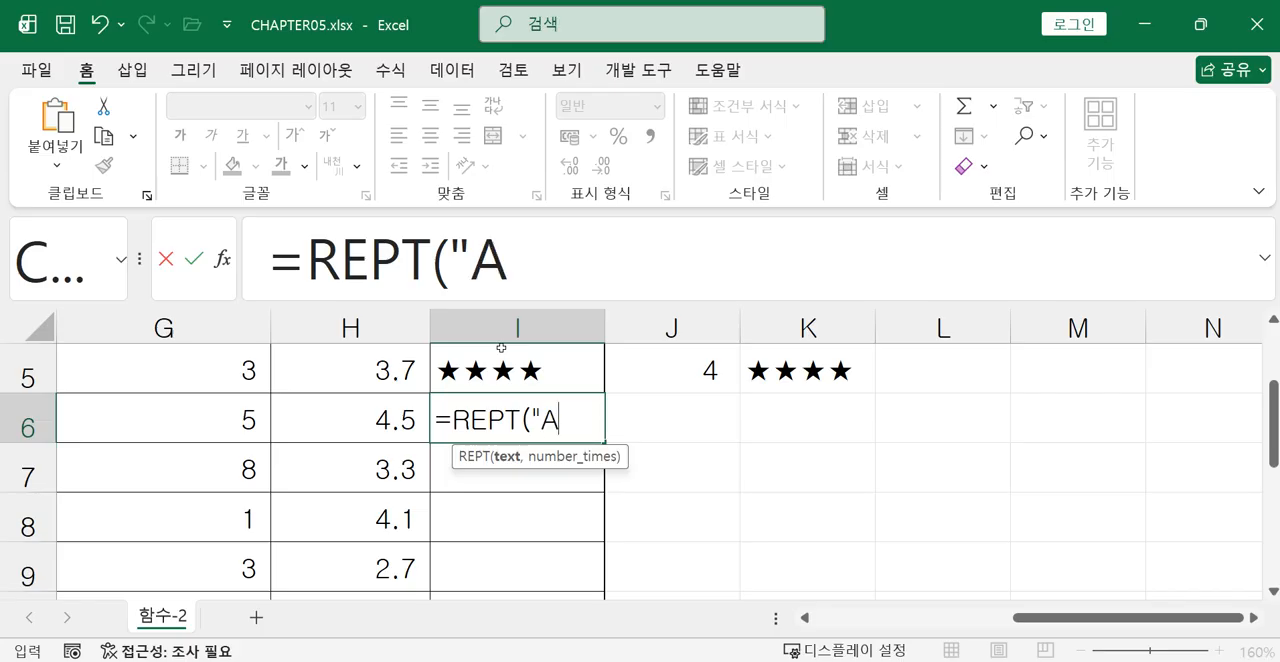
key(BackSpace)
text(ㅁ)
key(Hangul_Hanja)
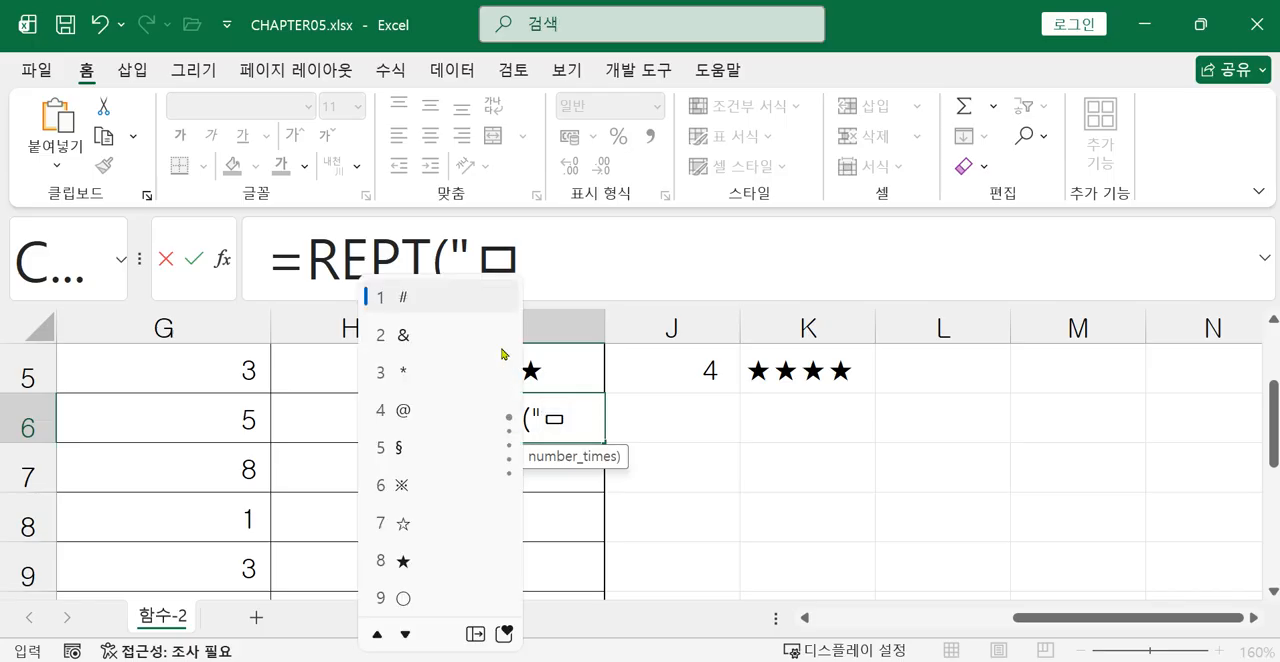
click(400, 561)
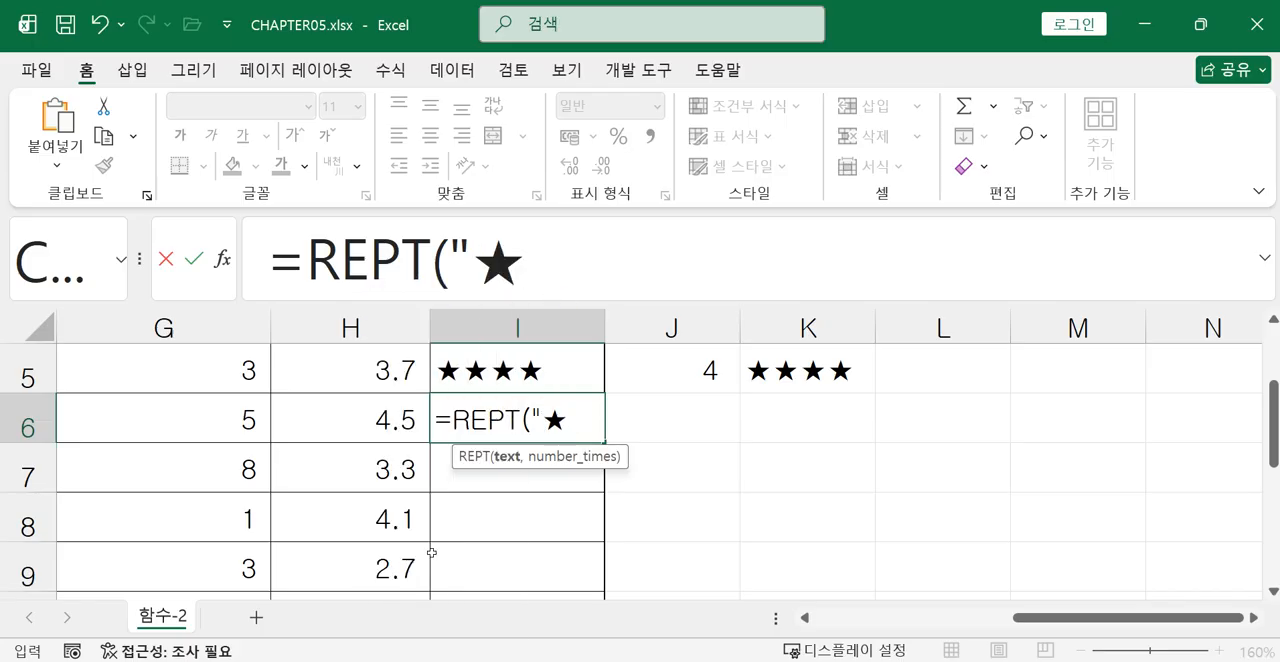
text(",)
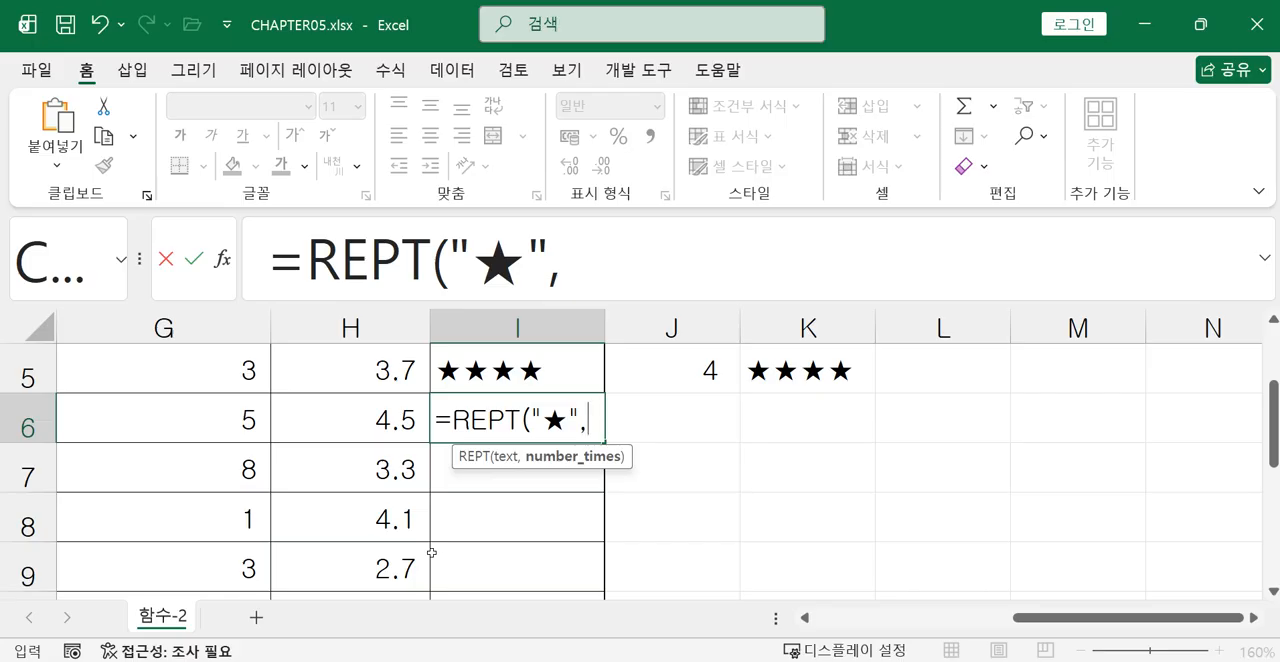
Nest ROUND(H6,0) as the repeat count and enter the completed formula =REPT("★", ROUND(H6,0) ) in I6.
text(개ㅋ)
key(BackSpace)
key(BackSpace)
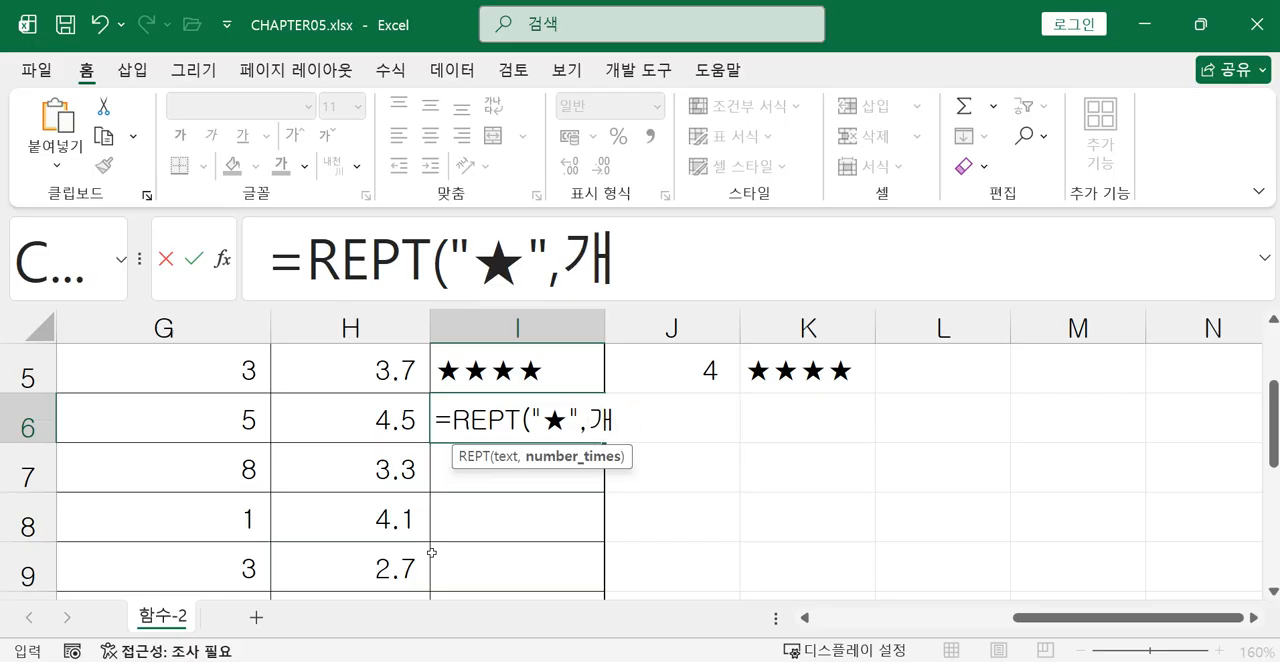
text(ROU)
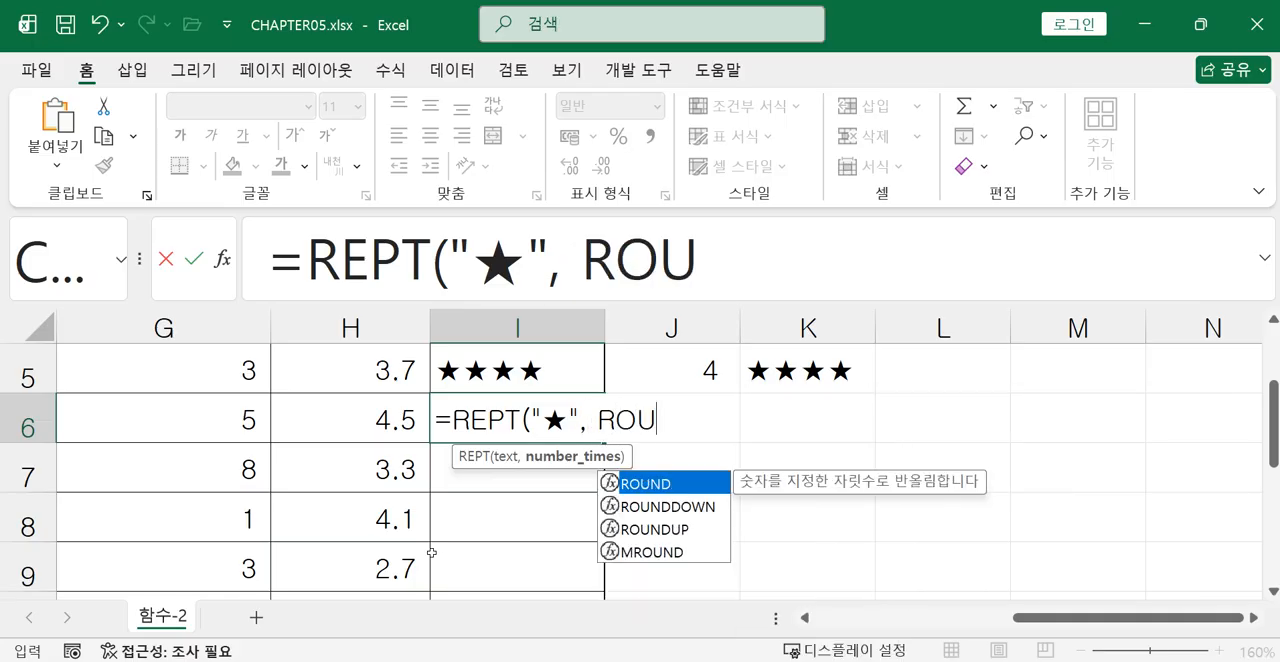
double_click(675, 485)
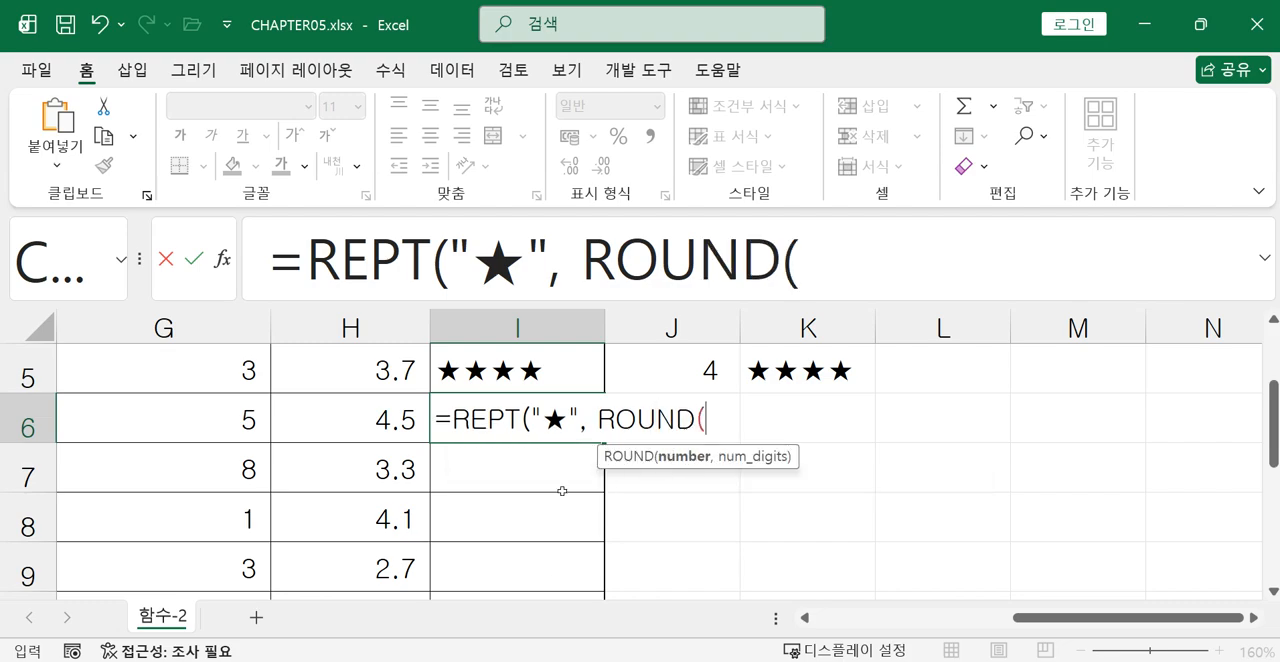
click(401, 424)
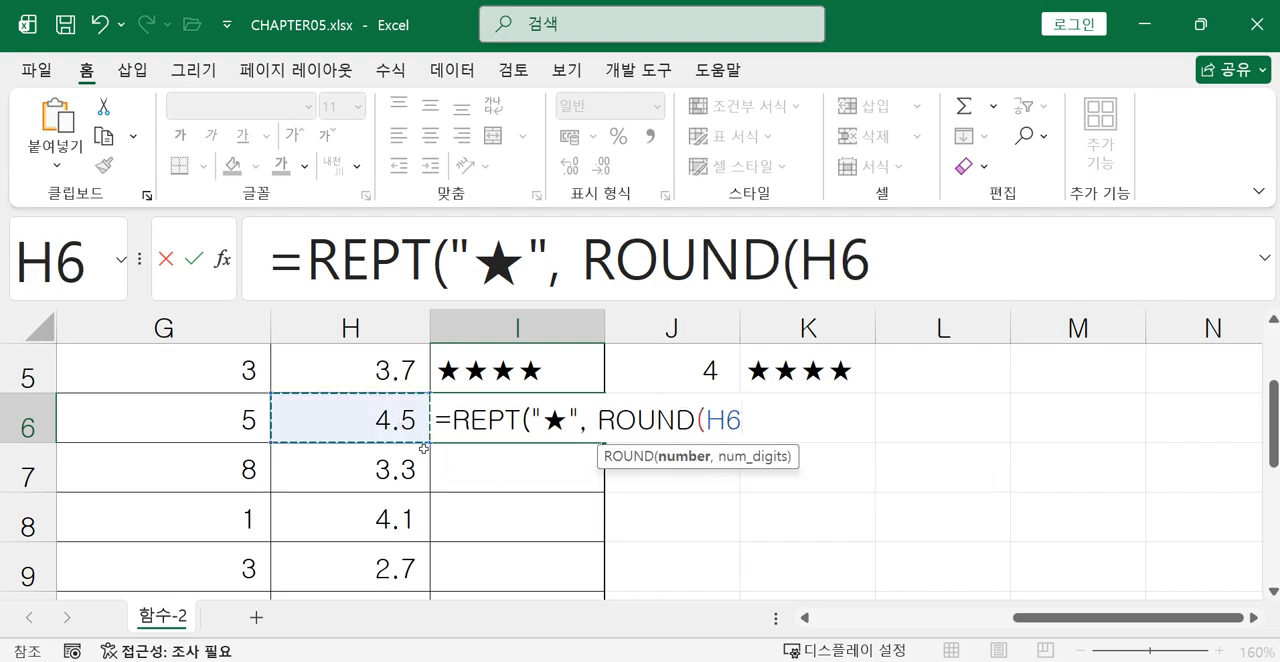
text(,0))
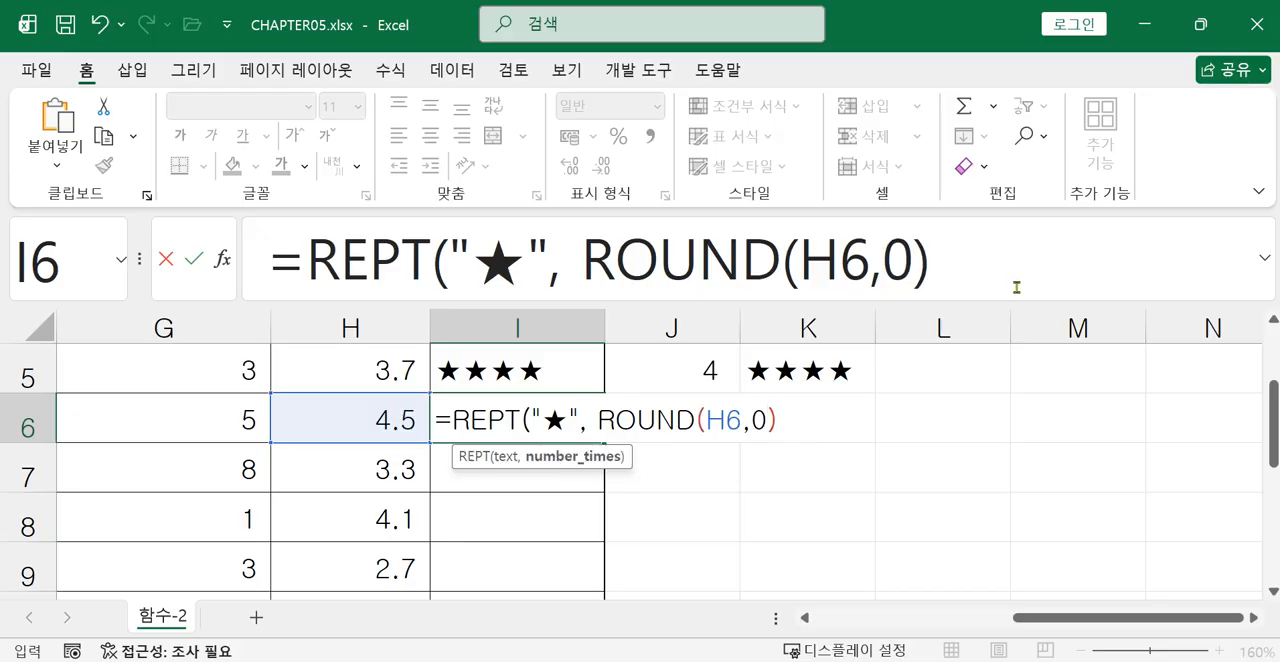
text( ))
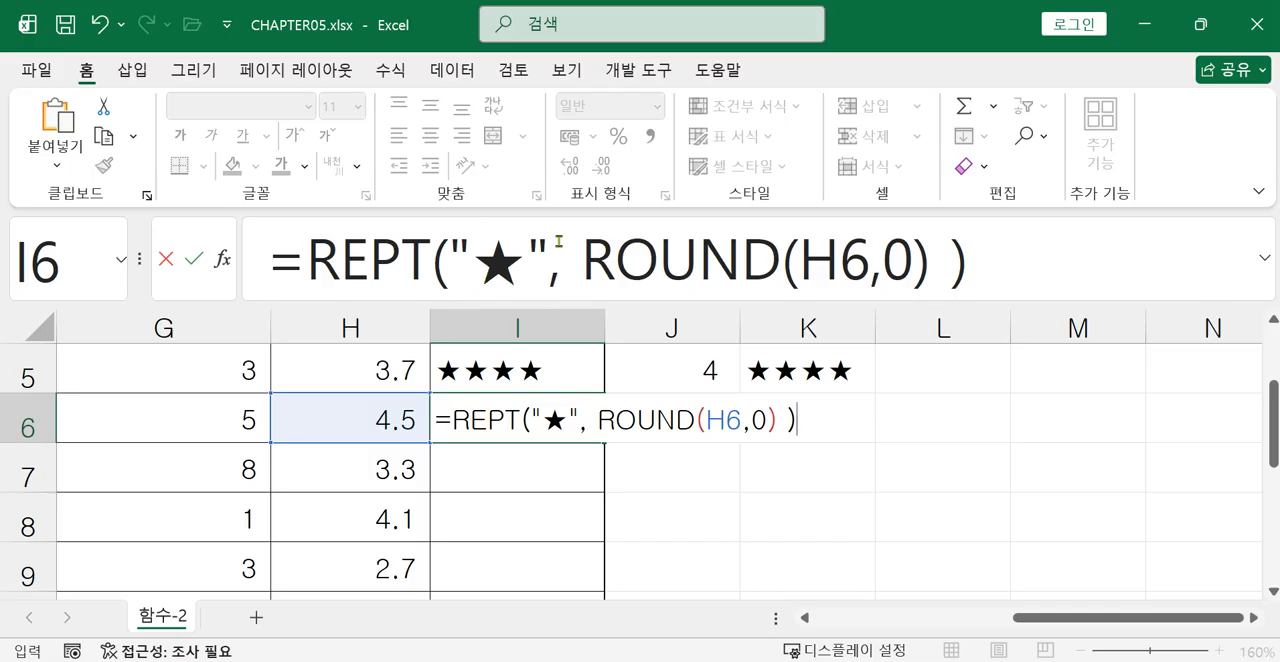
key(Return)
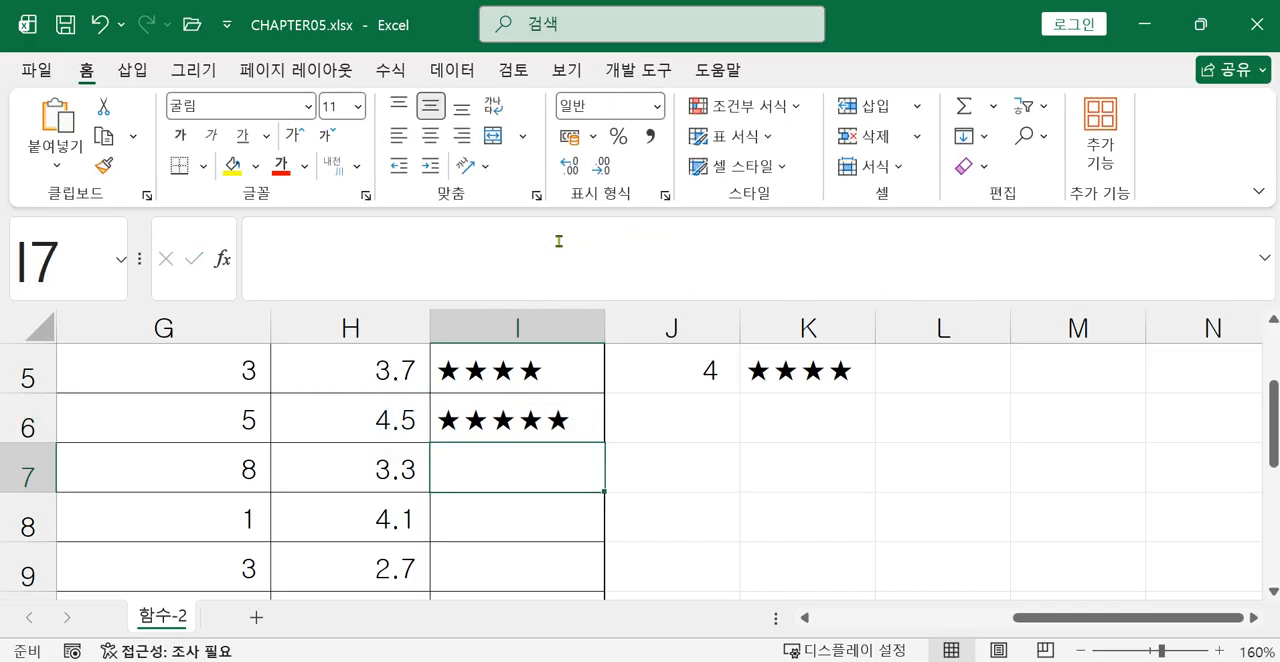
Fill the I6 star formula down the 후기 차트 column and select I5 to review its formula.
click(535, 413)
drag(604, 442, 585, 537)
scroll(720, 505, up, 1)
scroll(556, 450, up, 1)
click(507, 484)
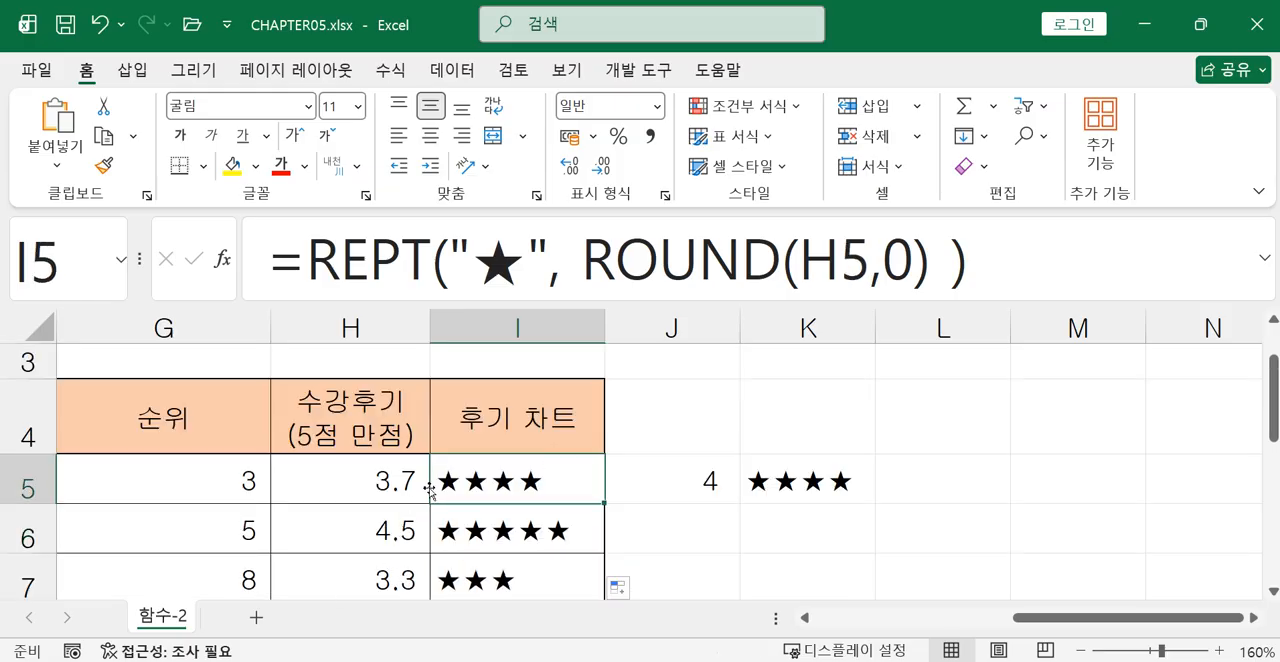